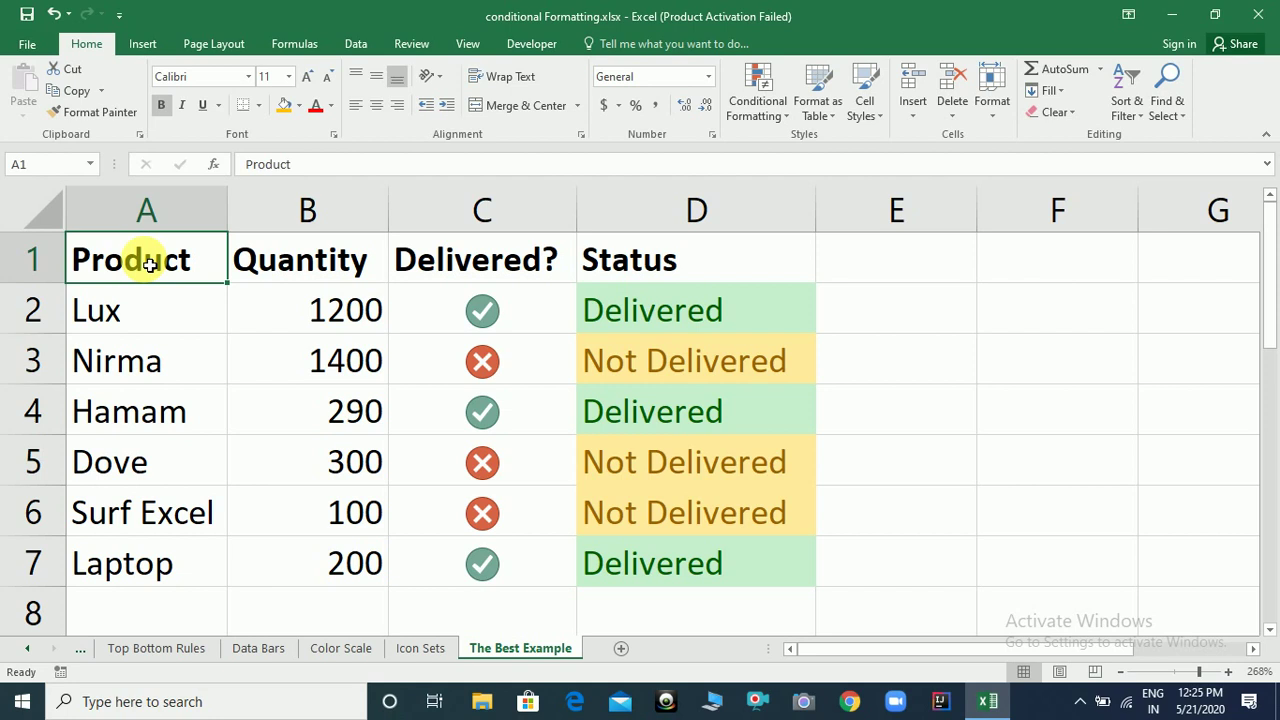
Replace the header text in cell C1 with "Status".
key("Right")
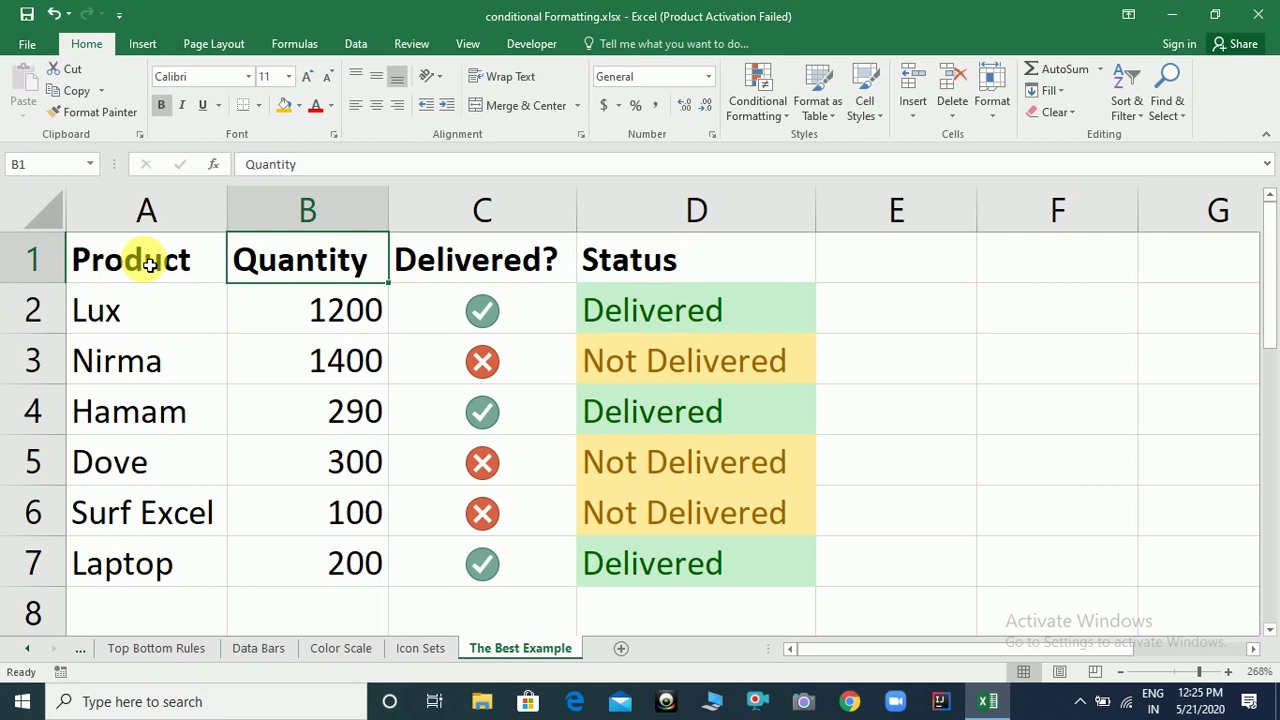
key("Right")
type("S")
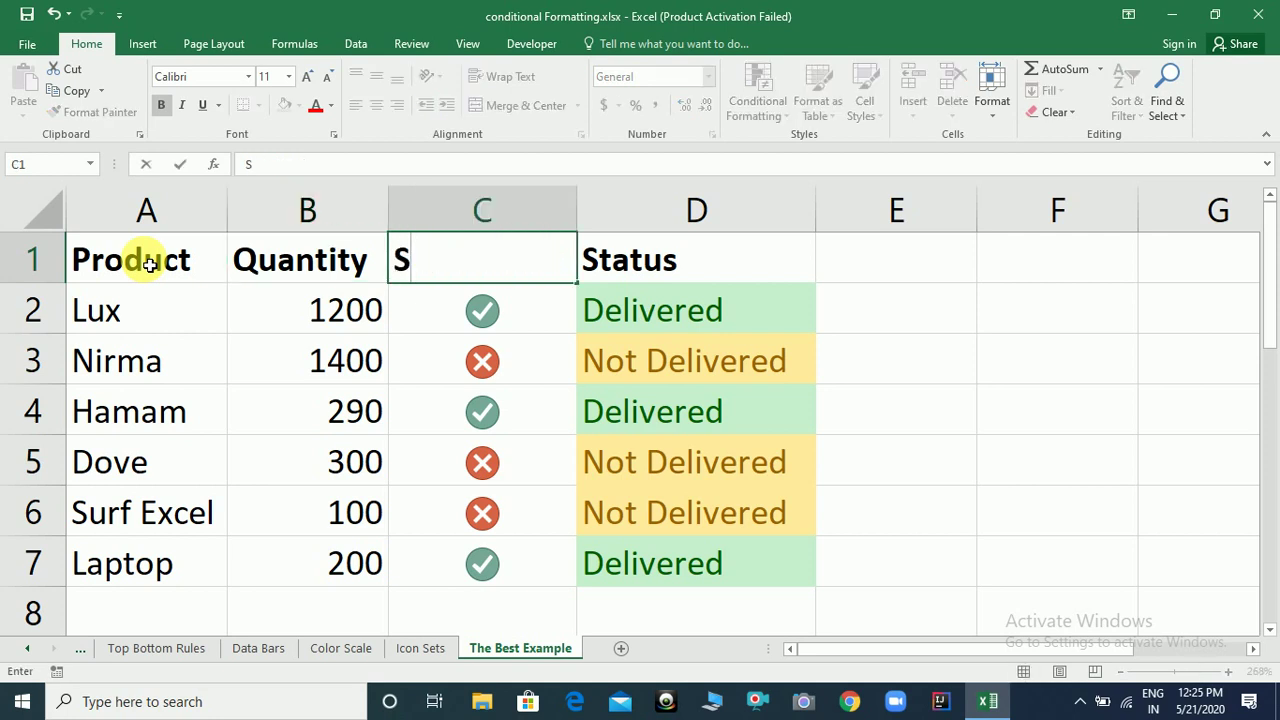
type("tatus")
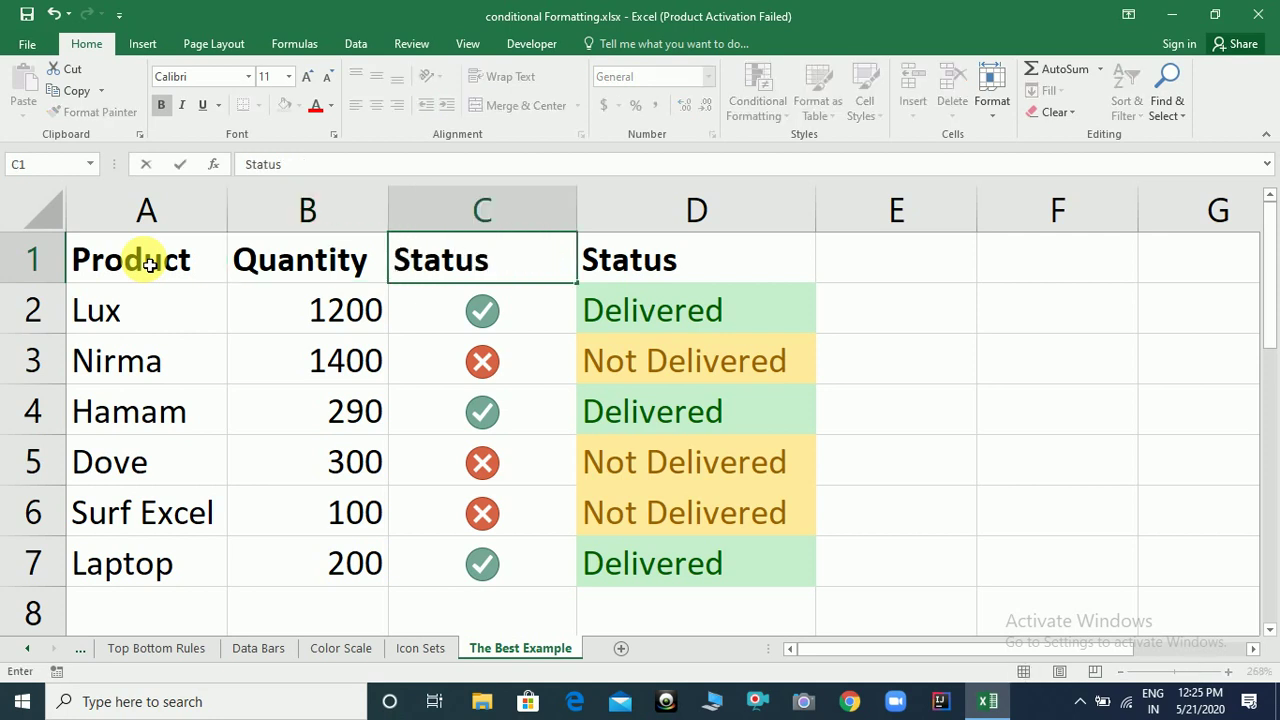
key("Right")
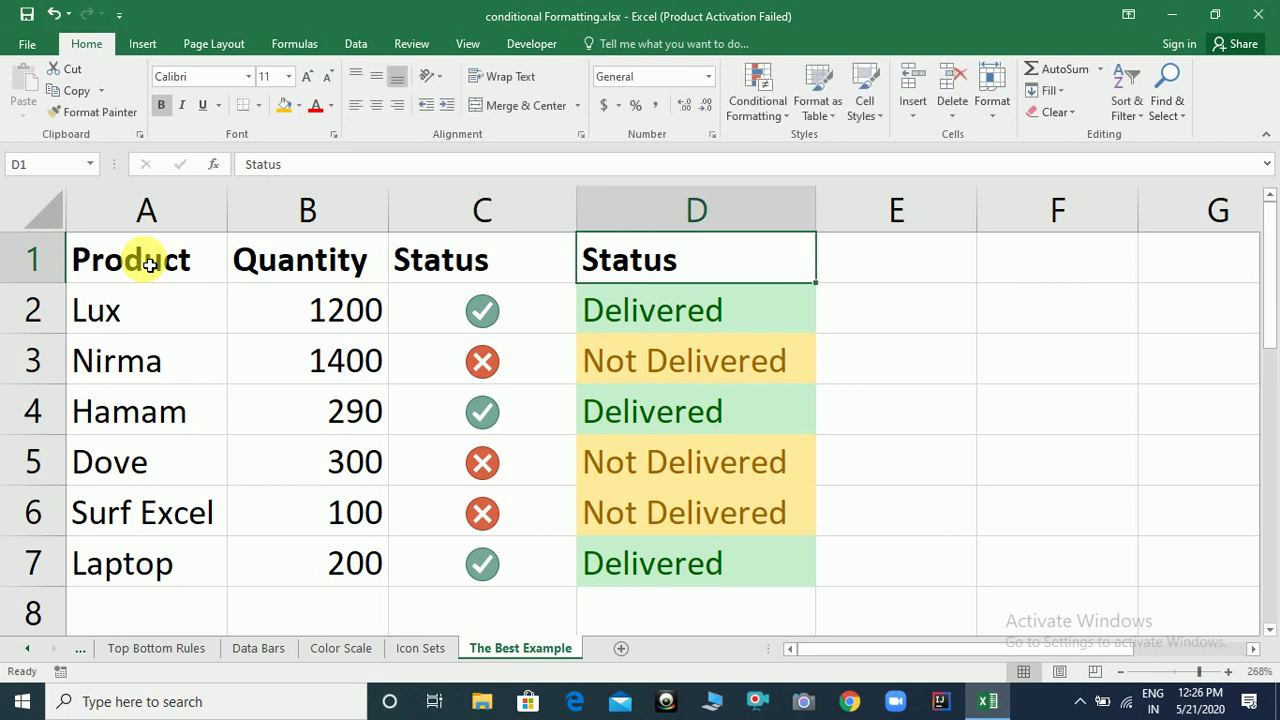
Change the header in cell C1 to "Deliverd?".
key("Left")
type("Deli")
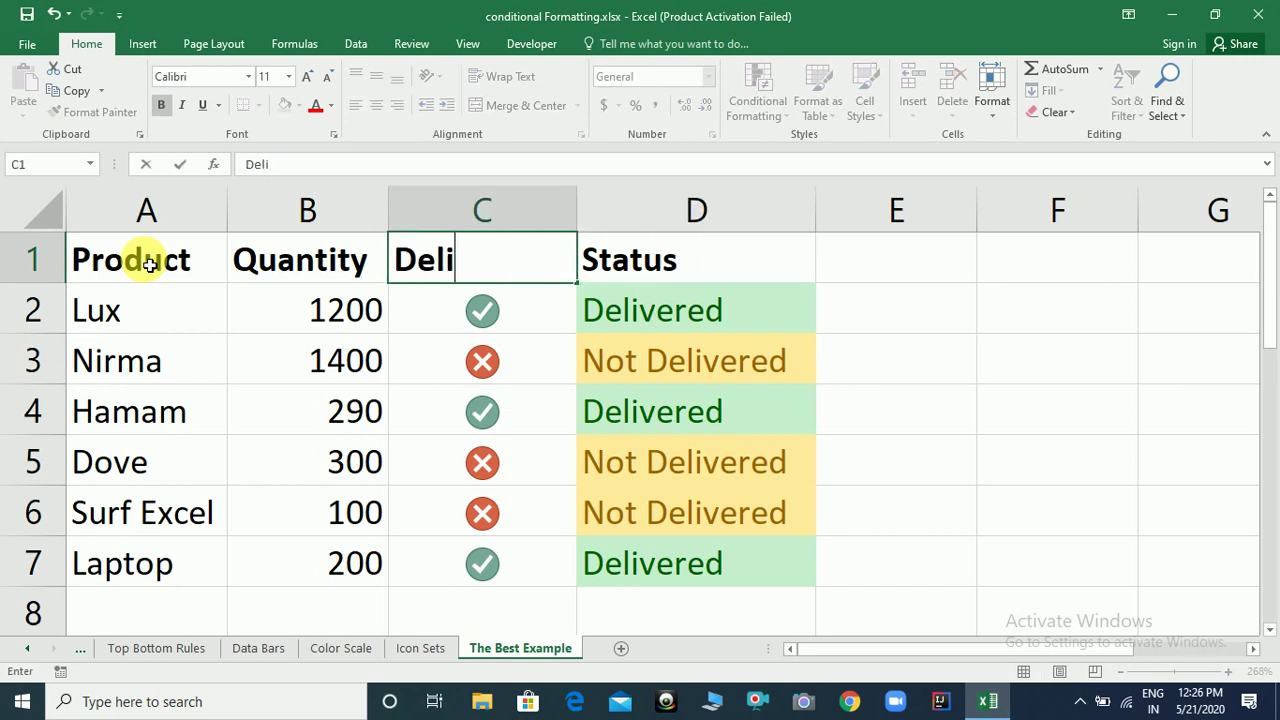
type("verd?")
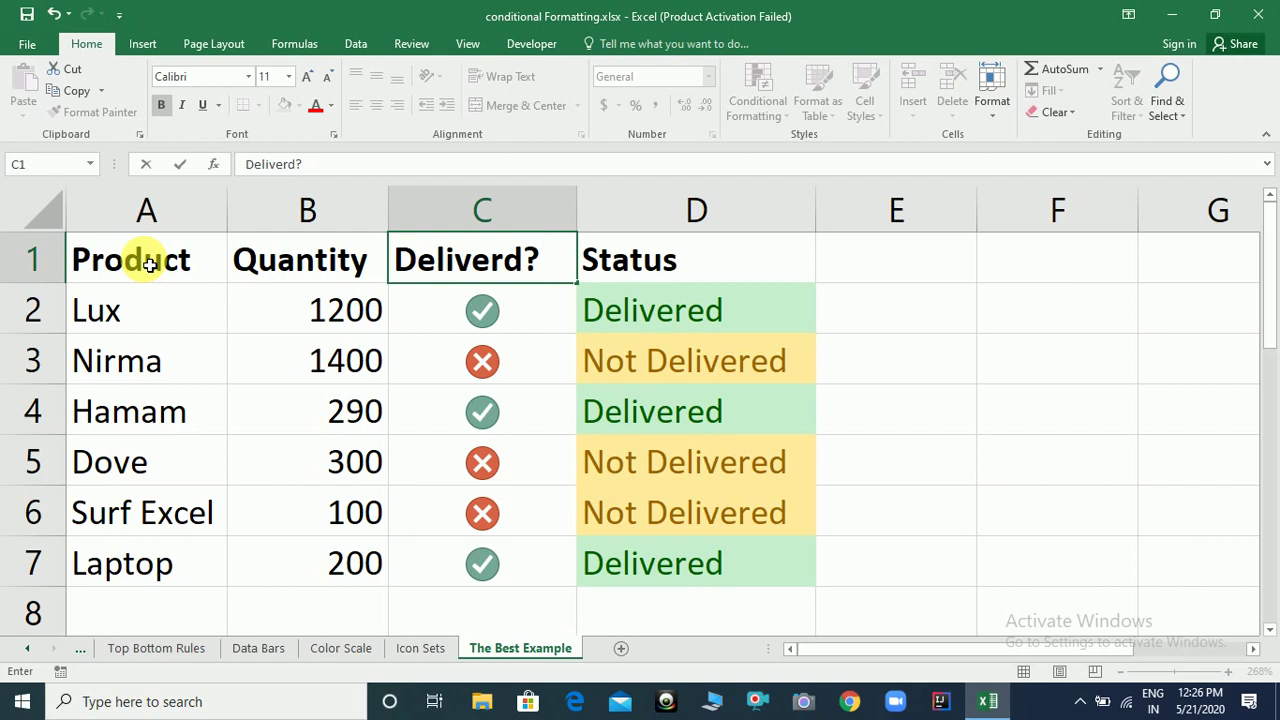
key("Right")
Set the Deliverd? value for Lux in cell C2 to 0.
key("Down")
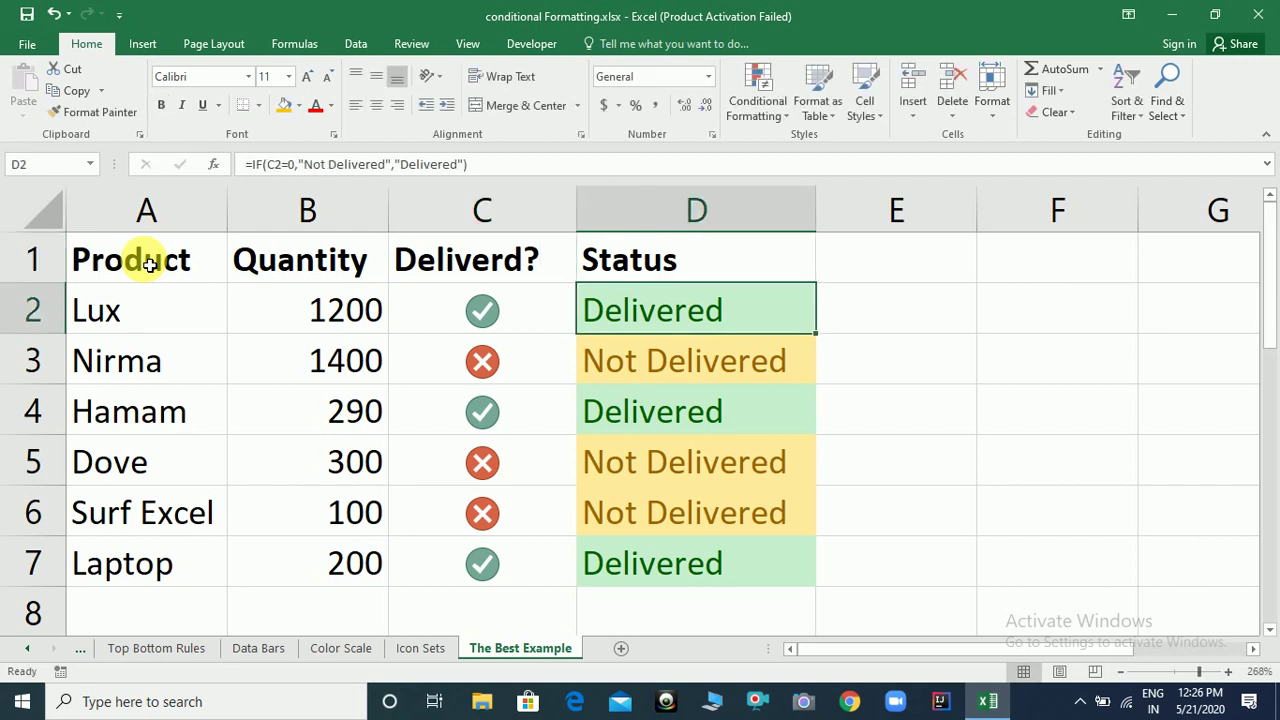
key("Left")
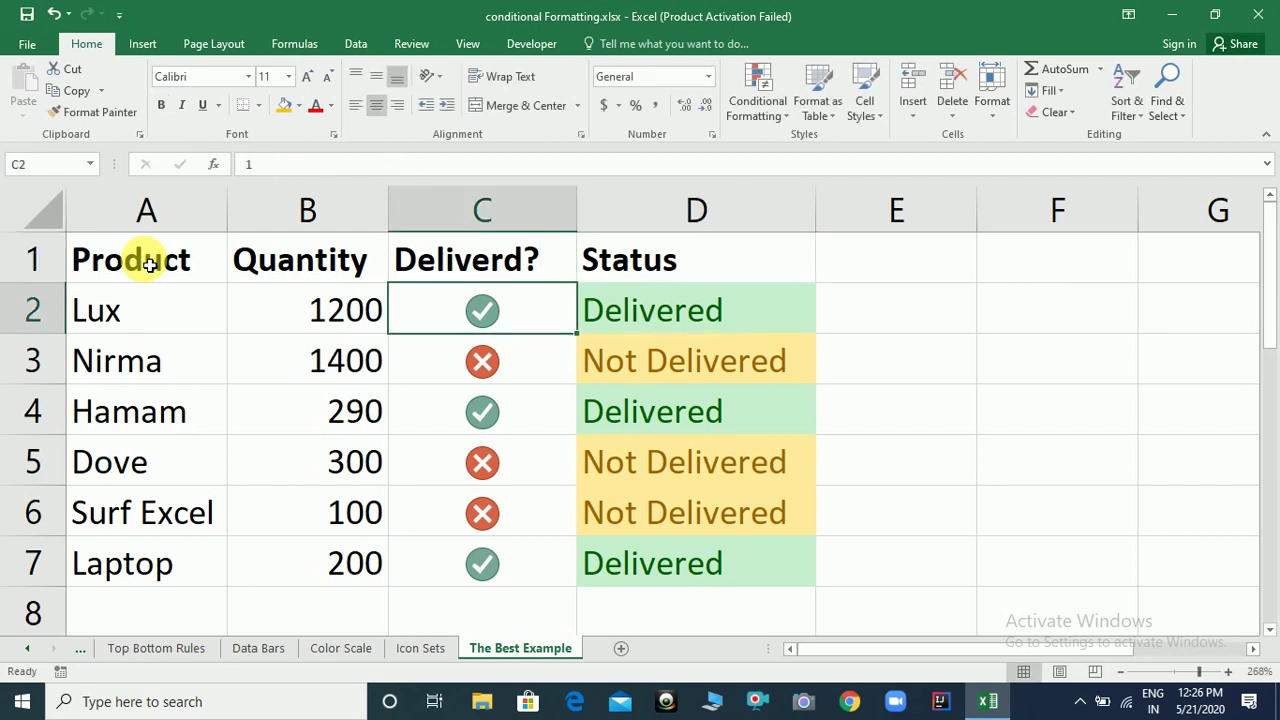
key("Down")
key("Down")
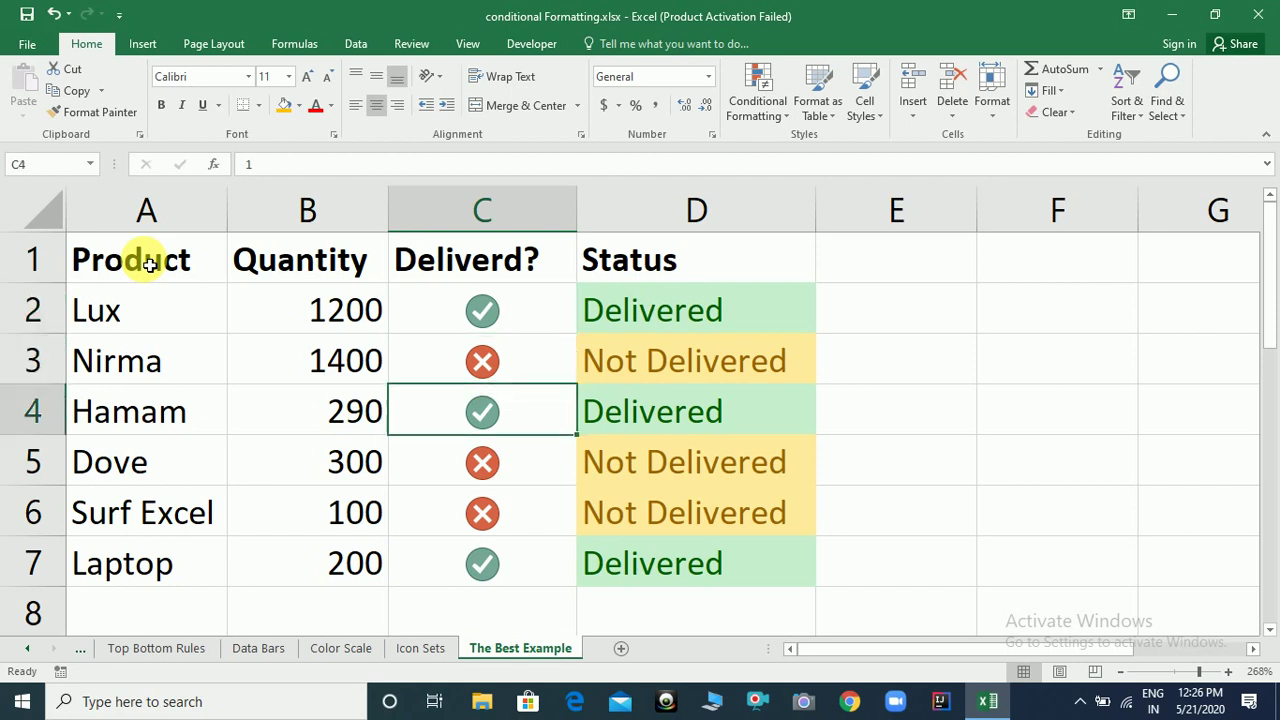
key("Up")
key("Up")
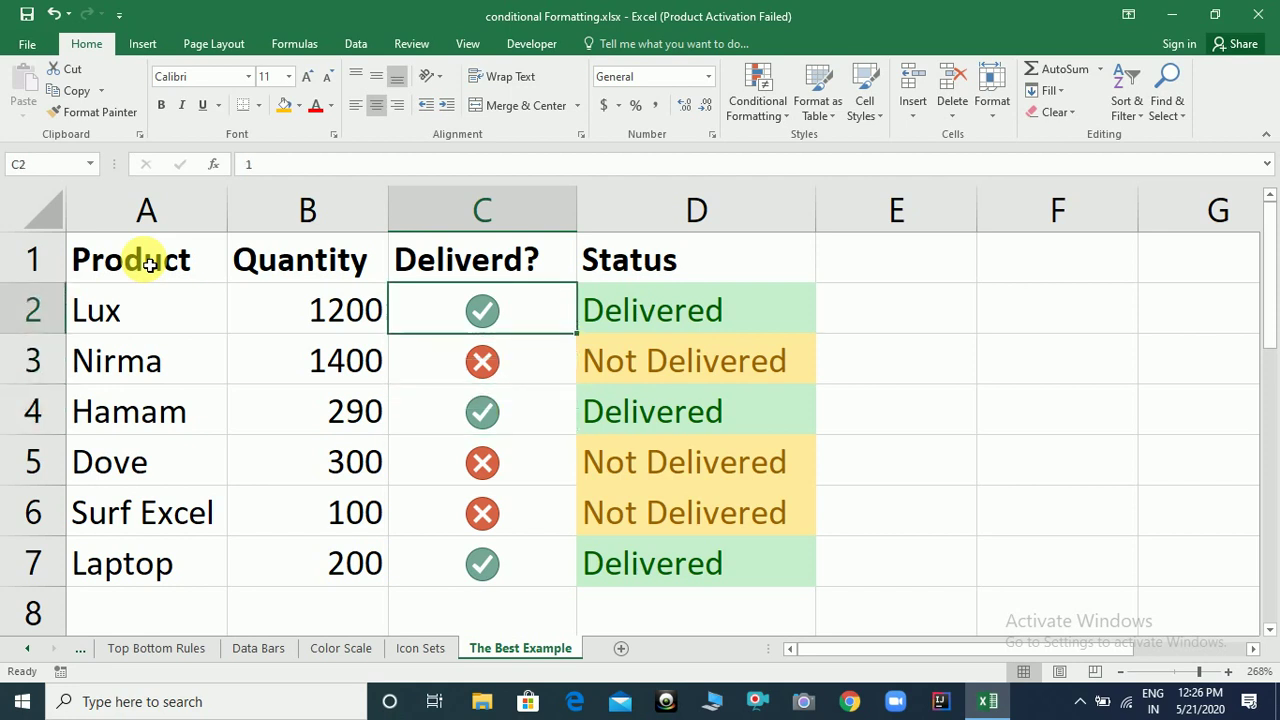
type("0")
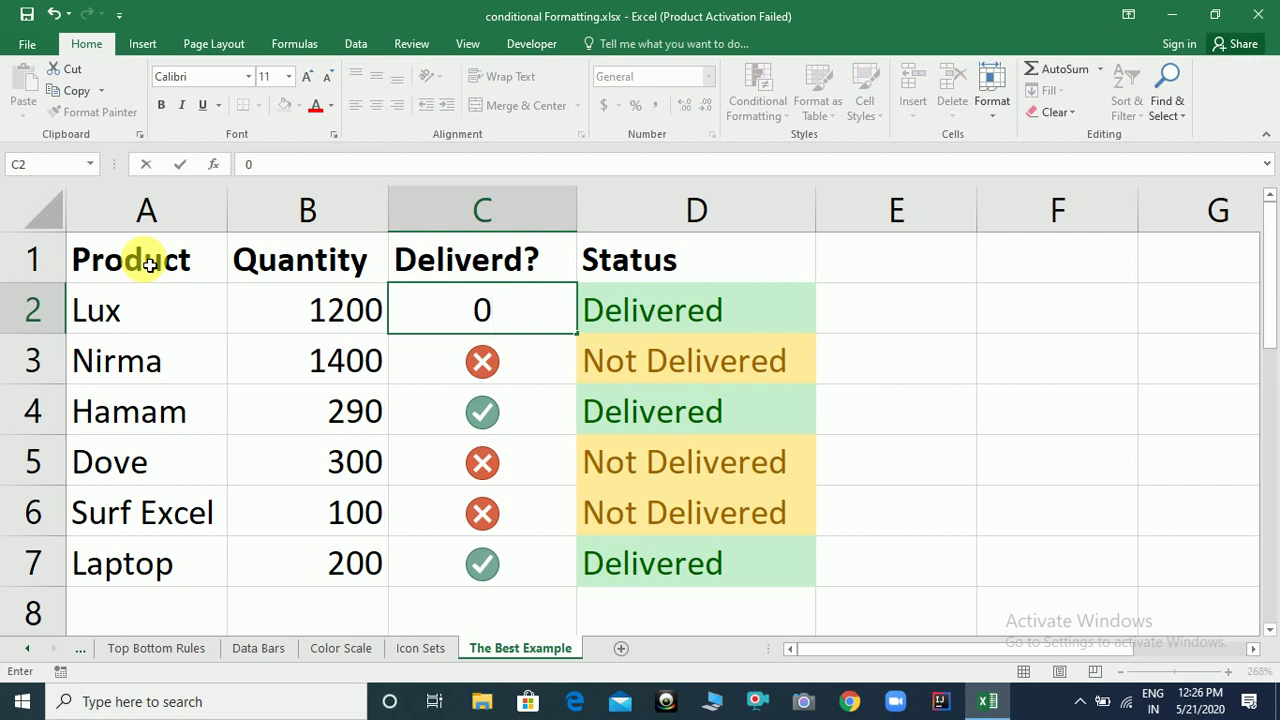
key("Return")
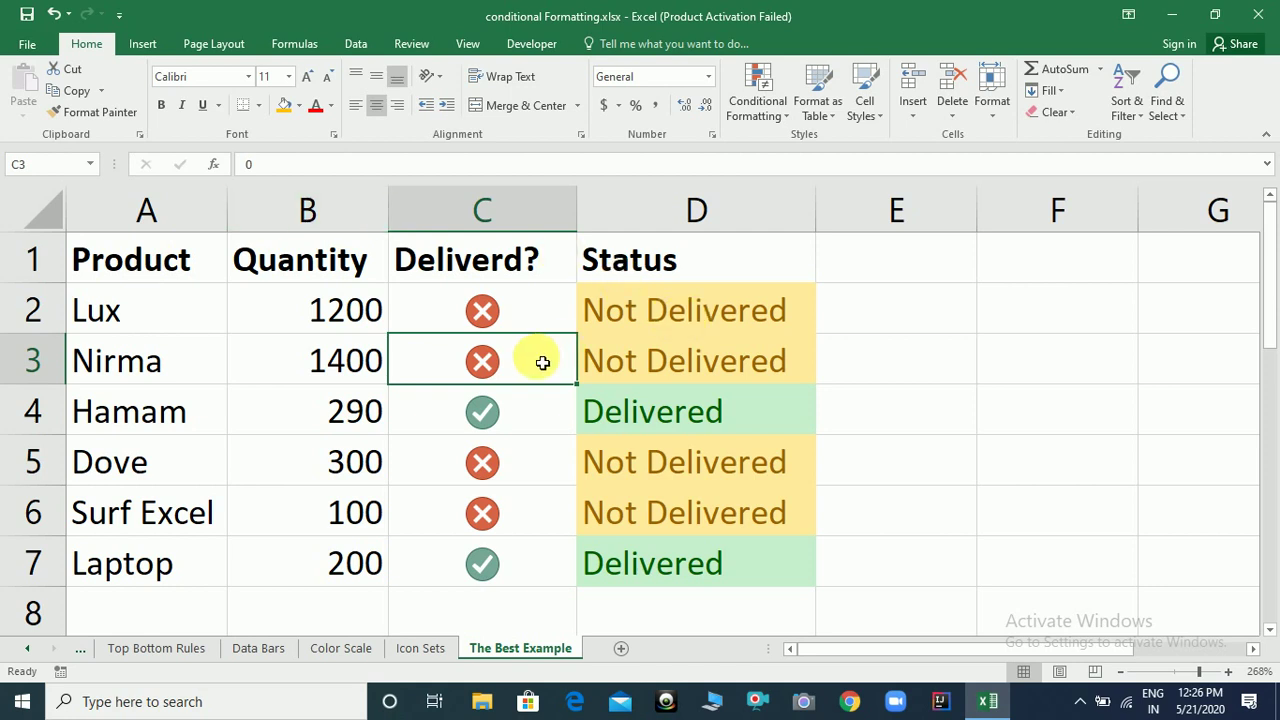
Set the Deliverd? values for Nirma to 1, Hamam to 0 and Surf Excel to 1.
type("1")
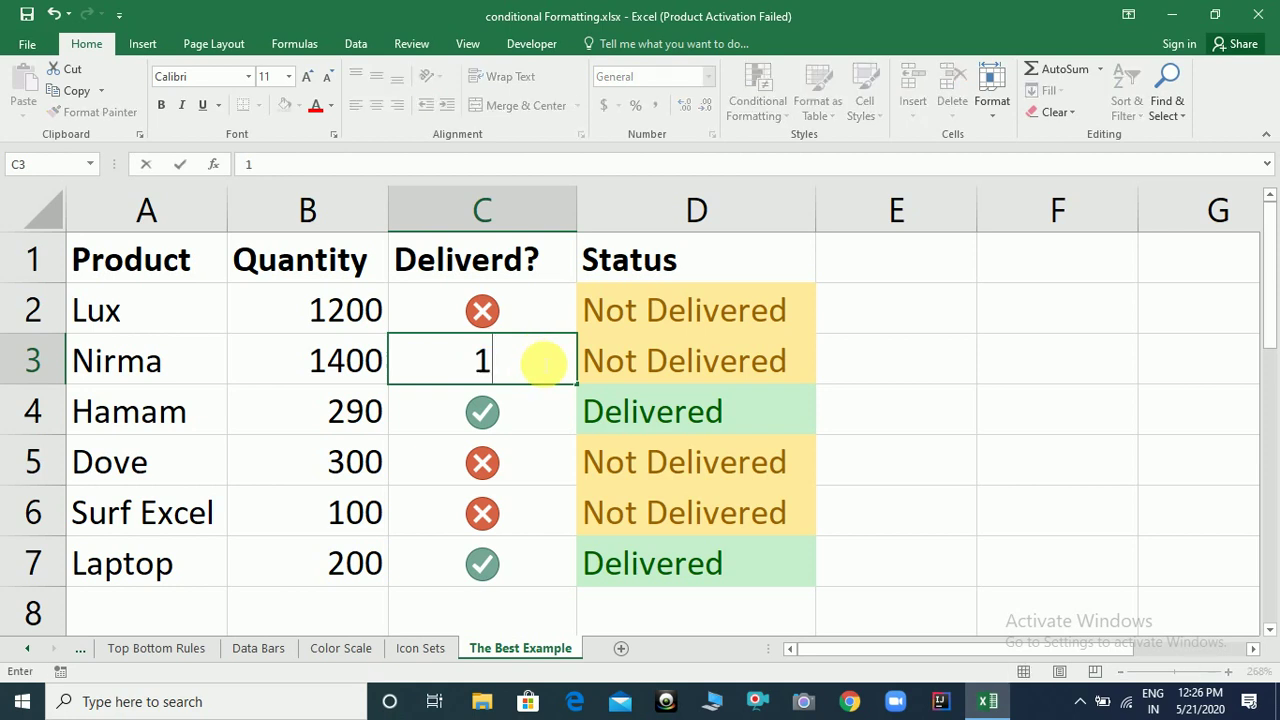
key("Return")
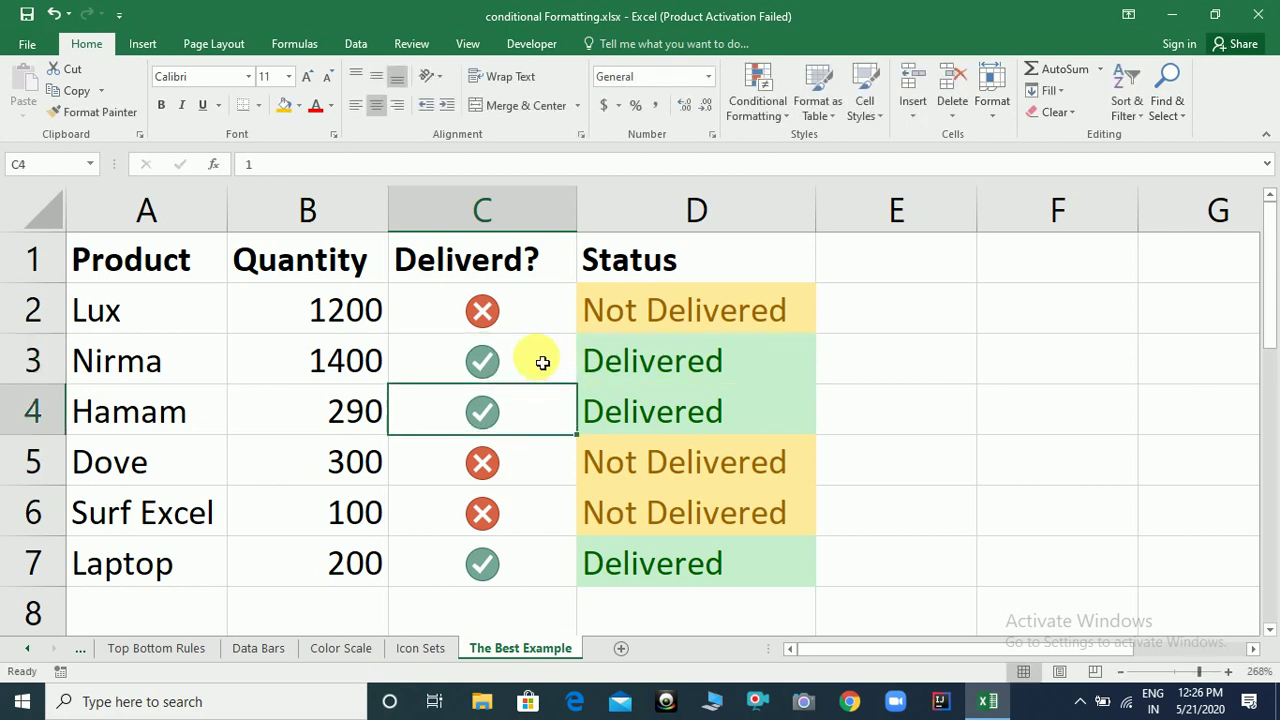
key("Return")
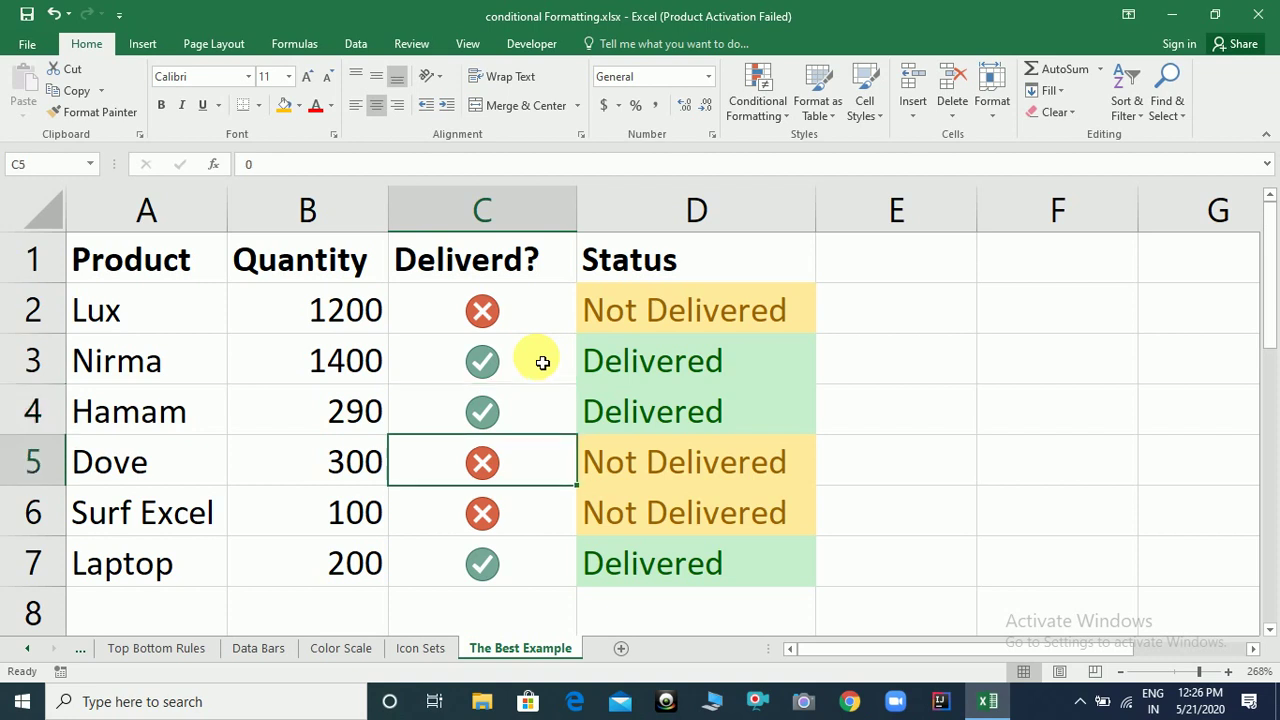
key("Up")
type("0")
key("Return")
key("Return")
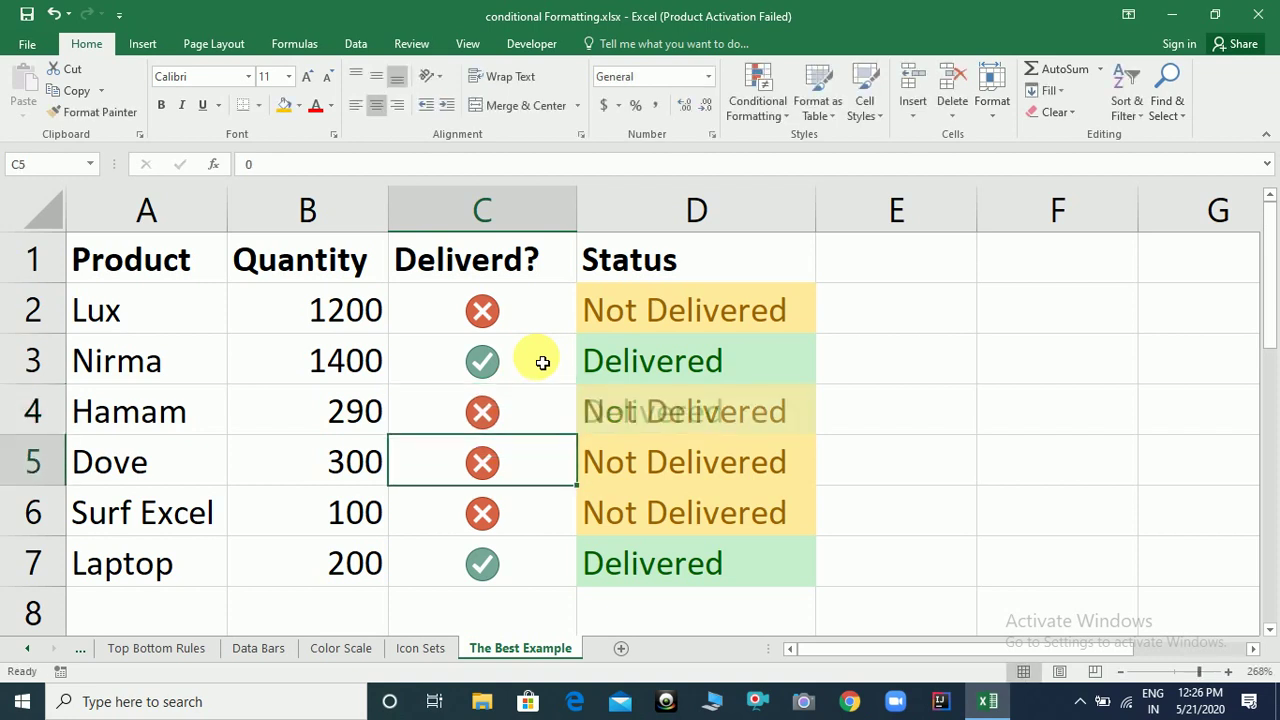
type("1")
key("Return")
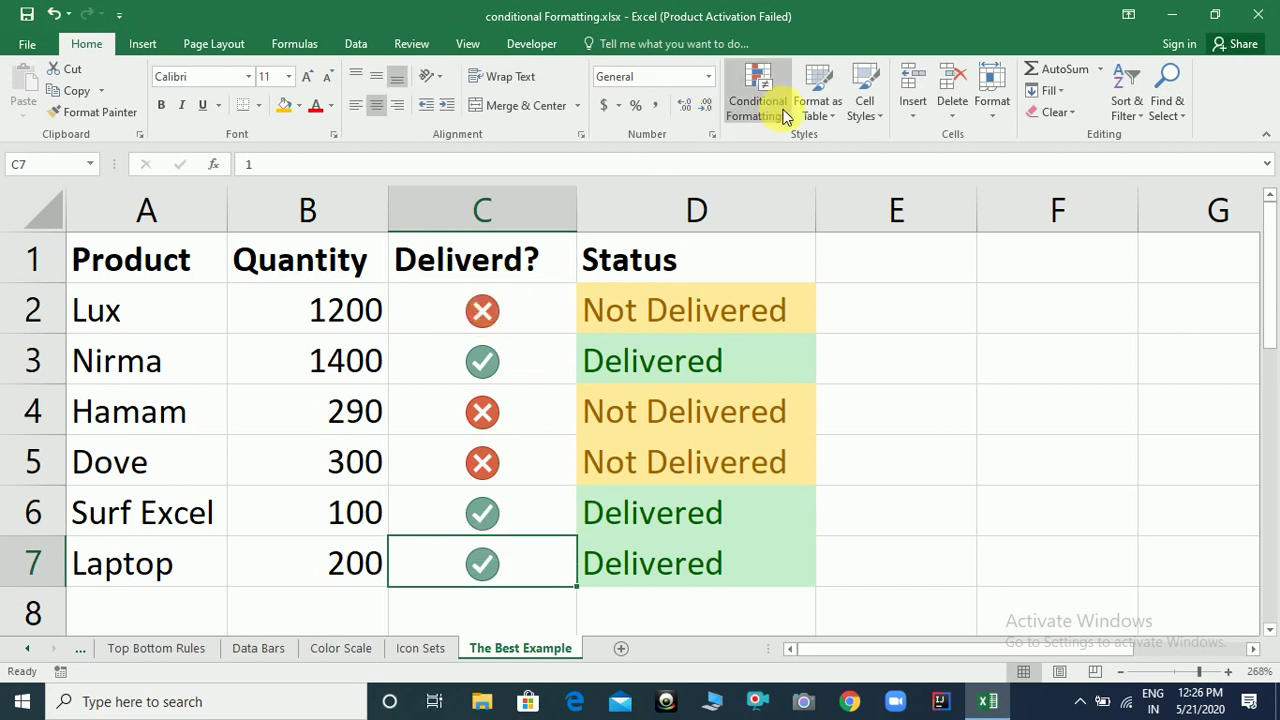
Clear all contents and formatting from the Deliverd? and Status cells in range C2:D7.
left_click(537, 310)
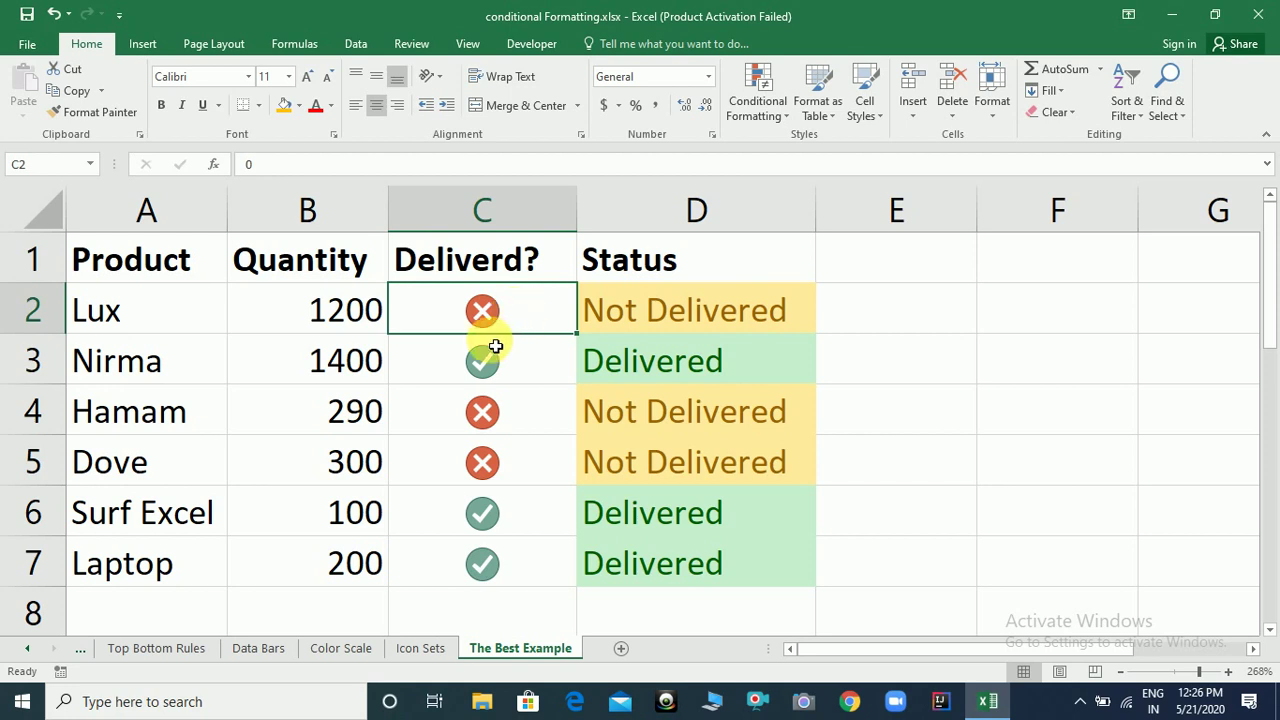
key("shift+Right")
key("shift+Down")
key("shift+Down")
key("shift+Down")
key("shift+Down")
key("shift+Down")
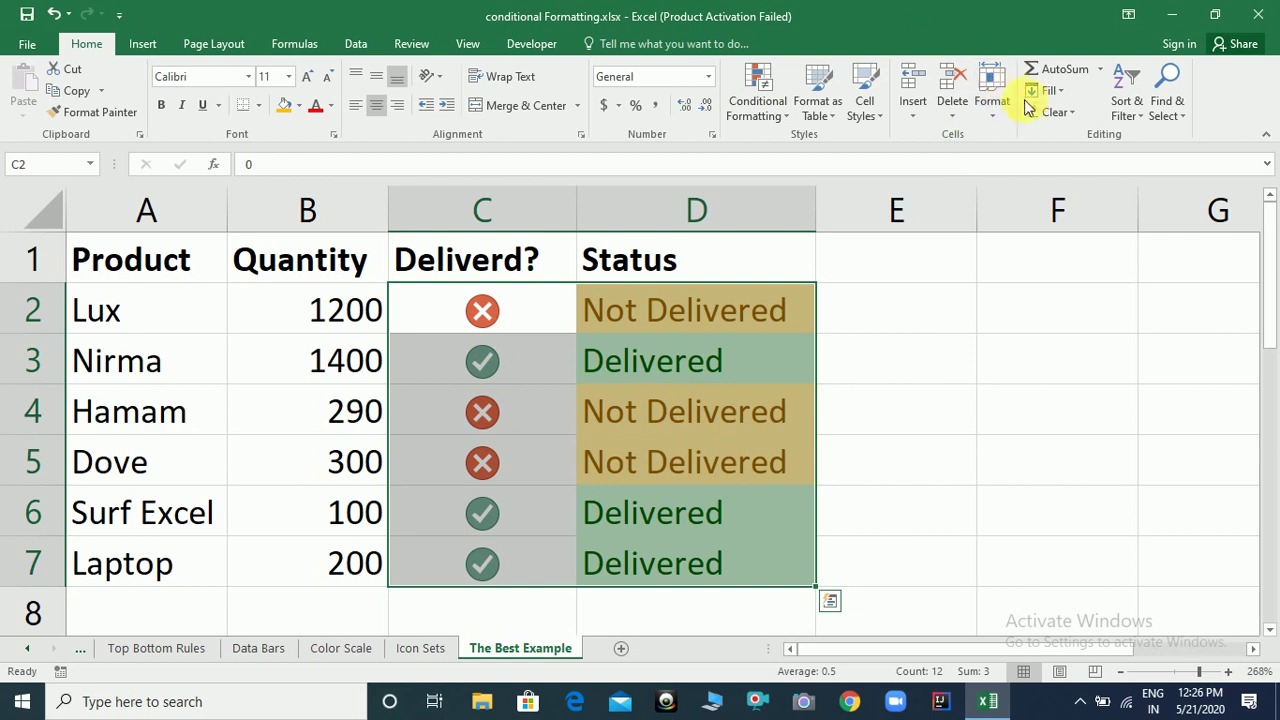
left_click(1060, 112)
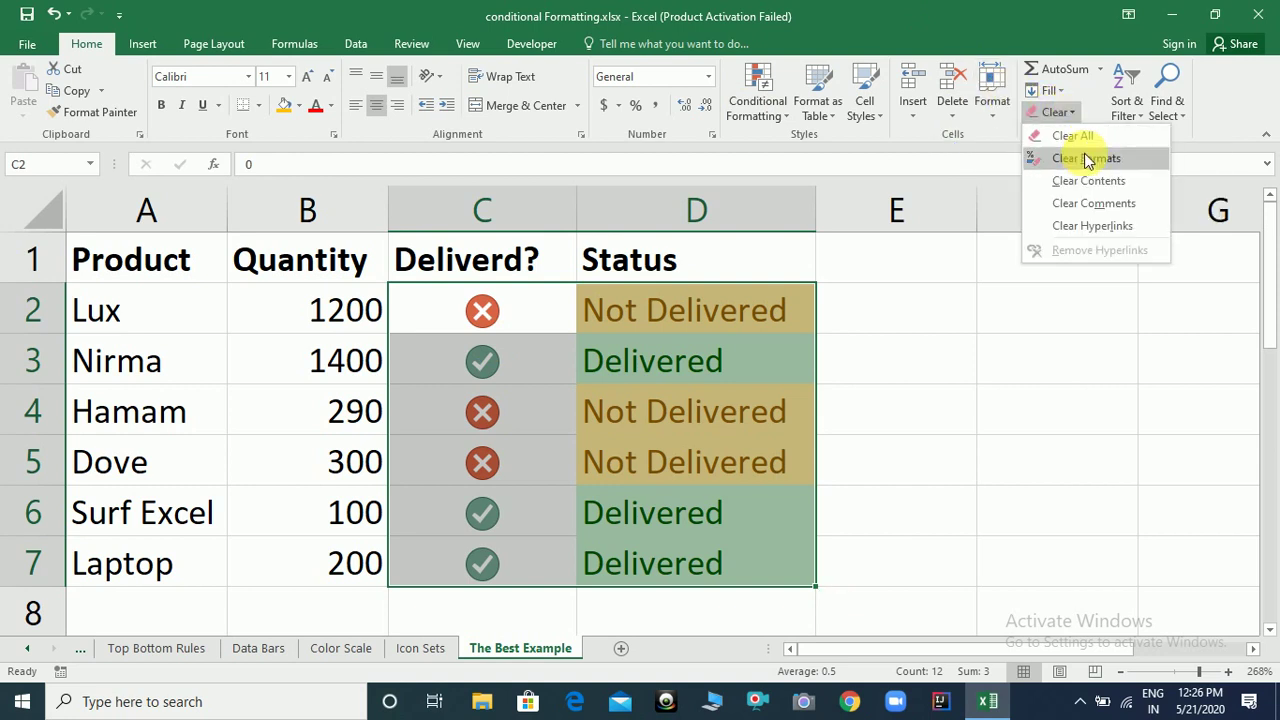
left_click(1084, 142)
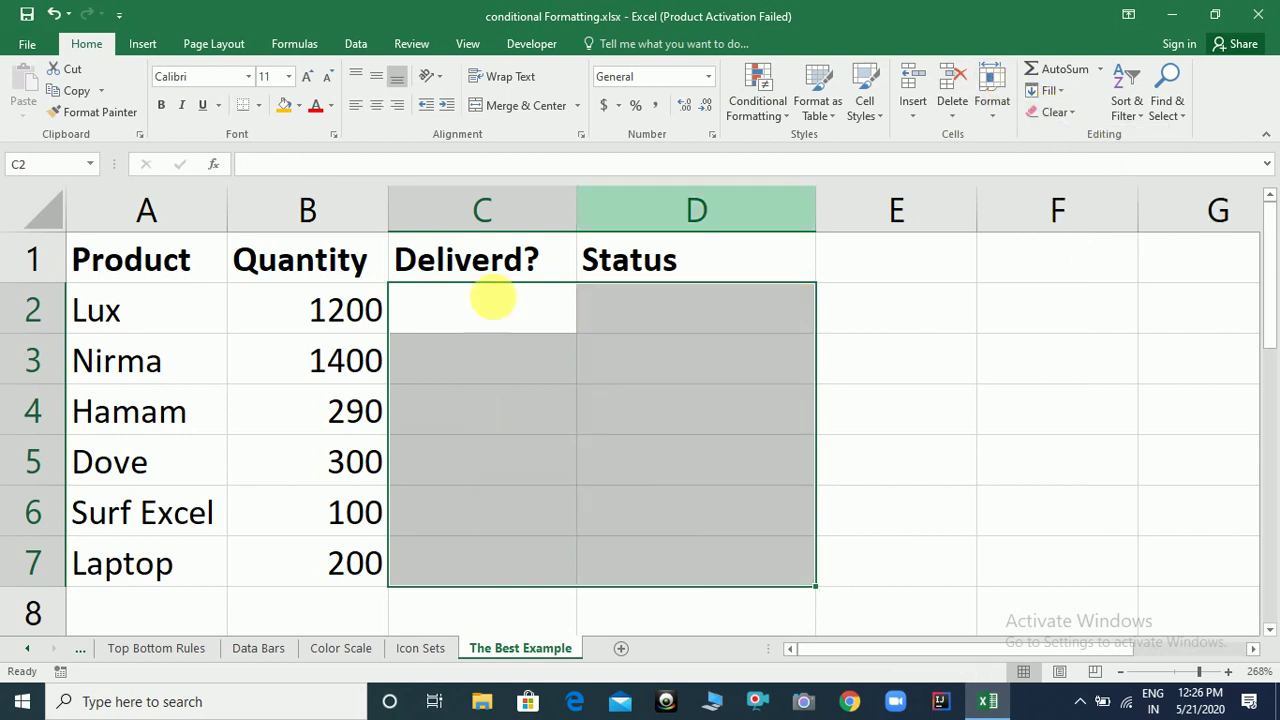
Review the table headers and the Deliverd? and Status cells in rows 2 and 3.
left_click(177, 280)
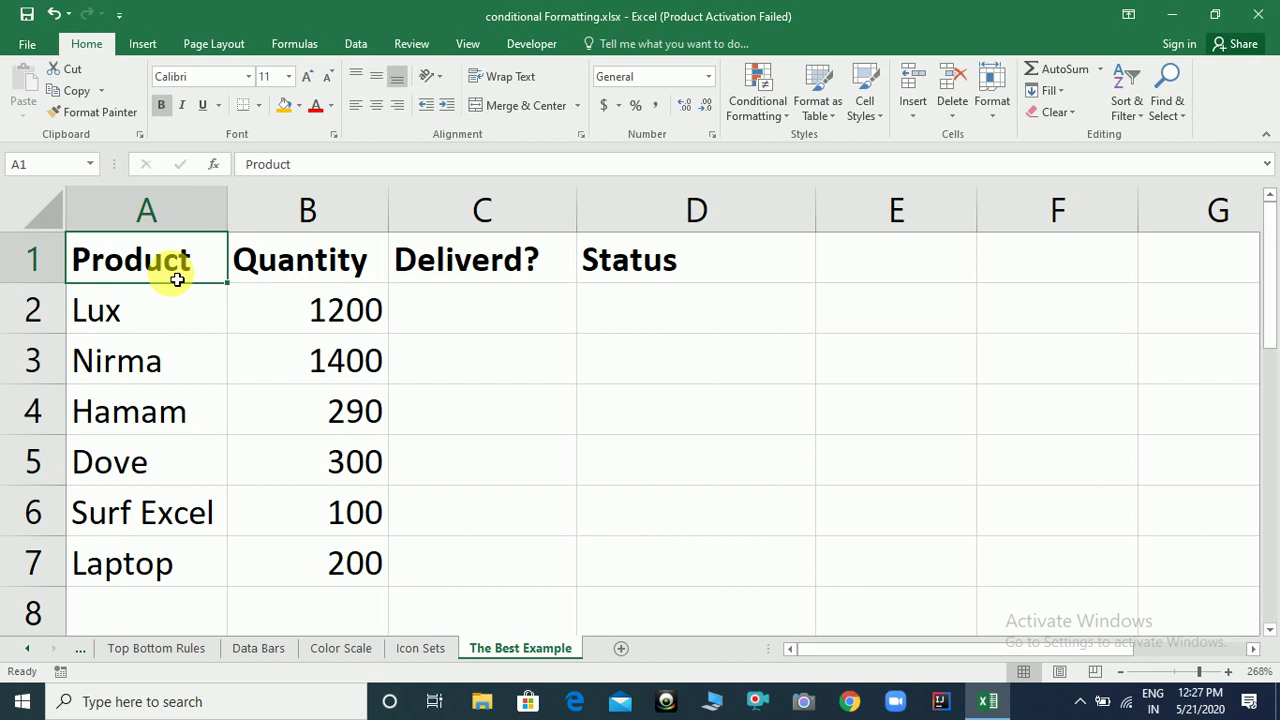
key("Right")
key("Right")
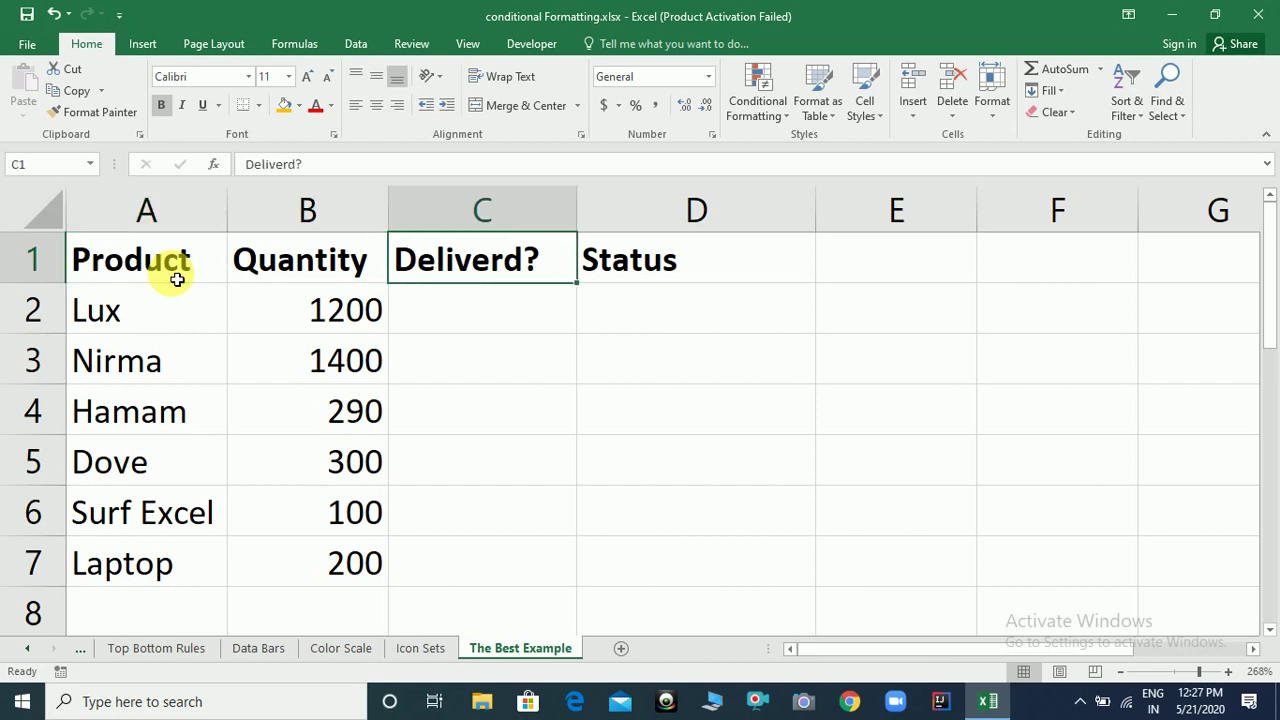
key("Down")
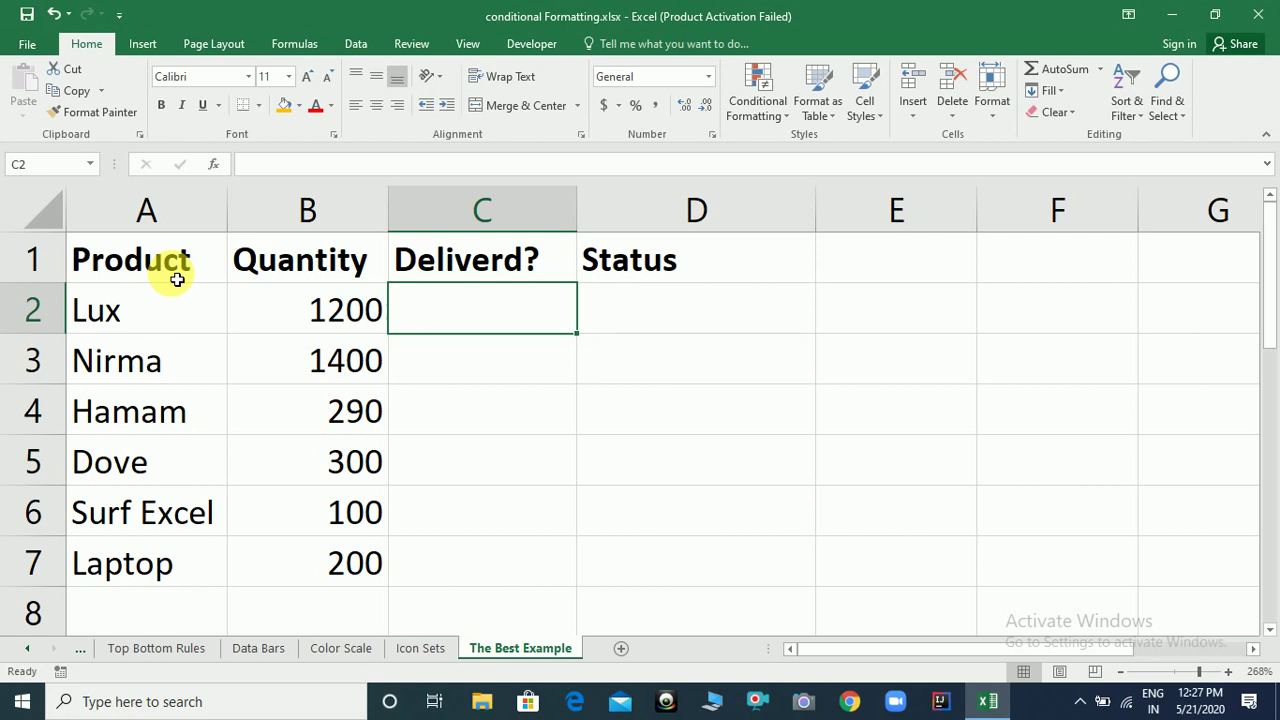
key("Right")
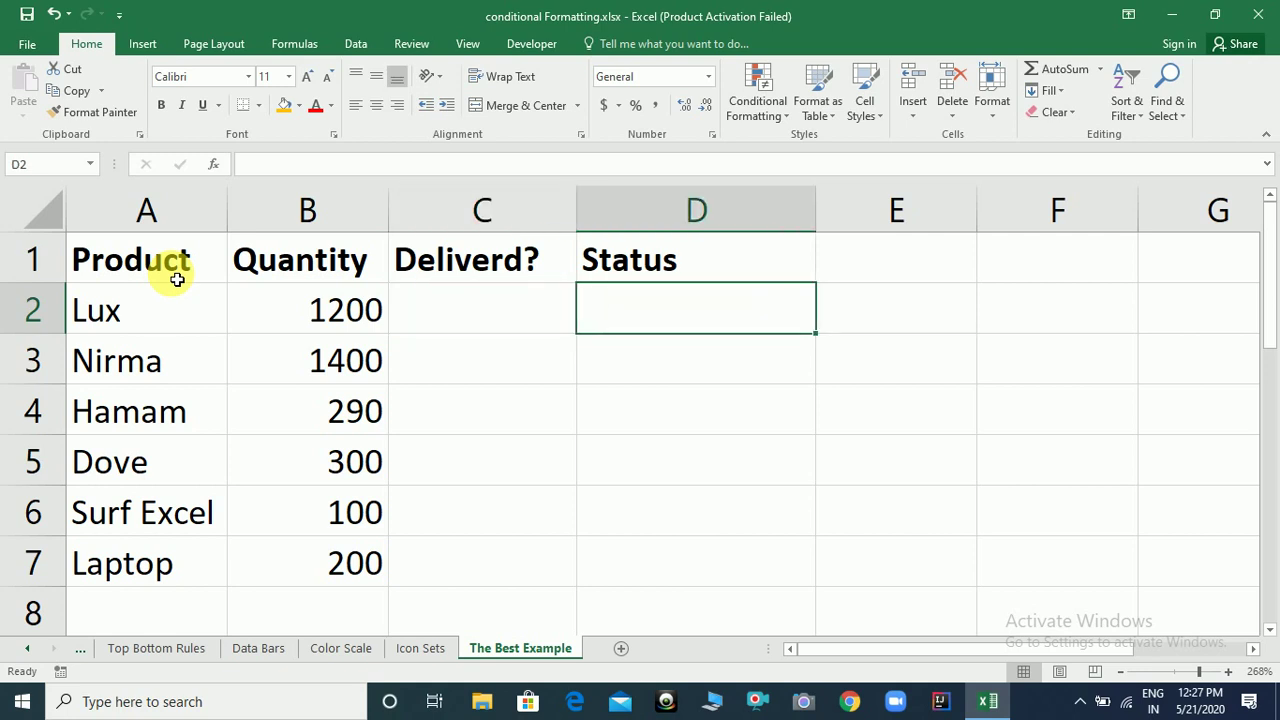
key("Left")
key("Down")
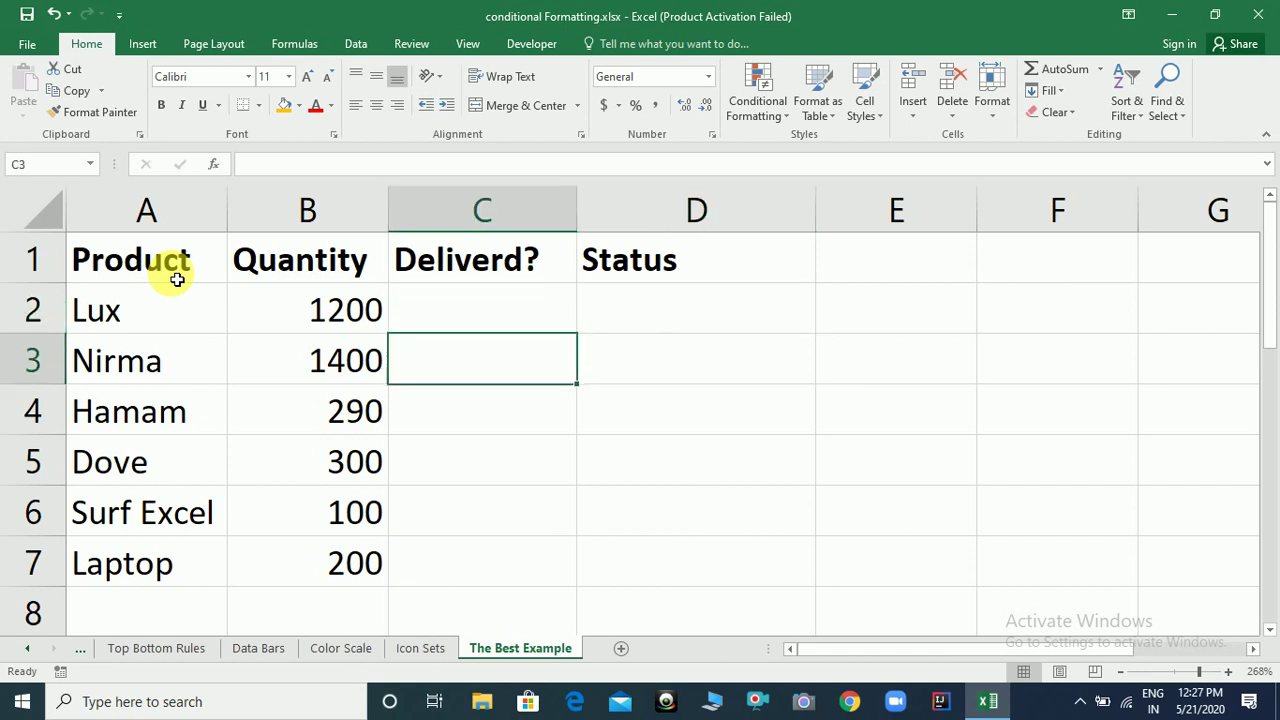
key("Right")
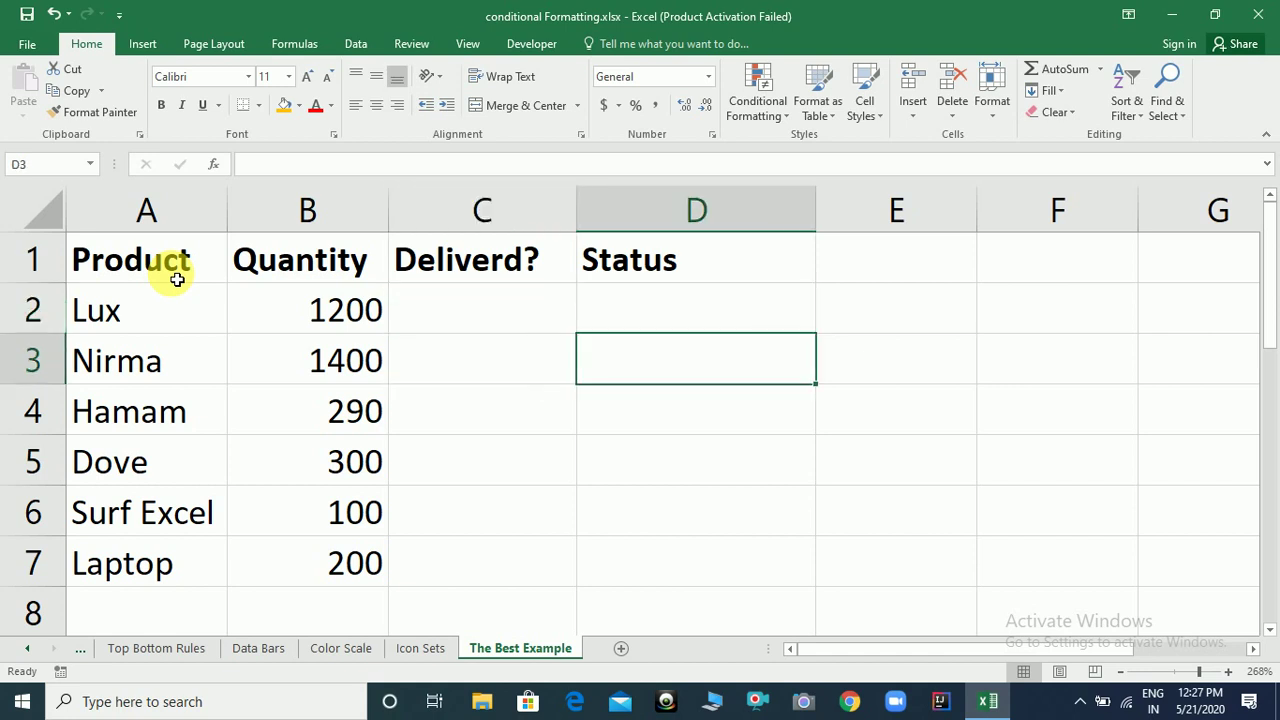
key("Left")
key("Up")
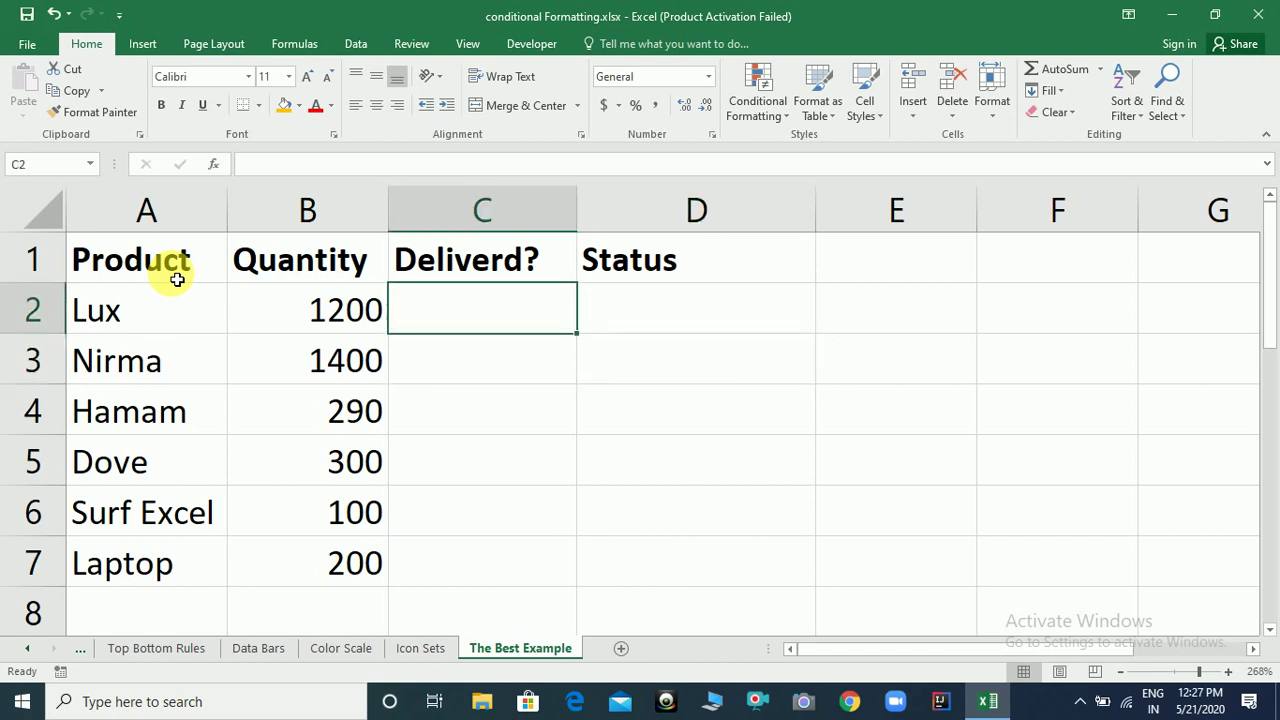
Fill the Deliverd? cells C2 through C7 with 0, 1, 0, 1, 1 and 0.
type("0")
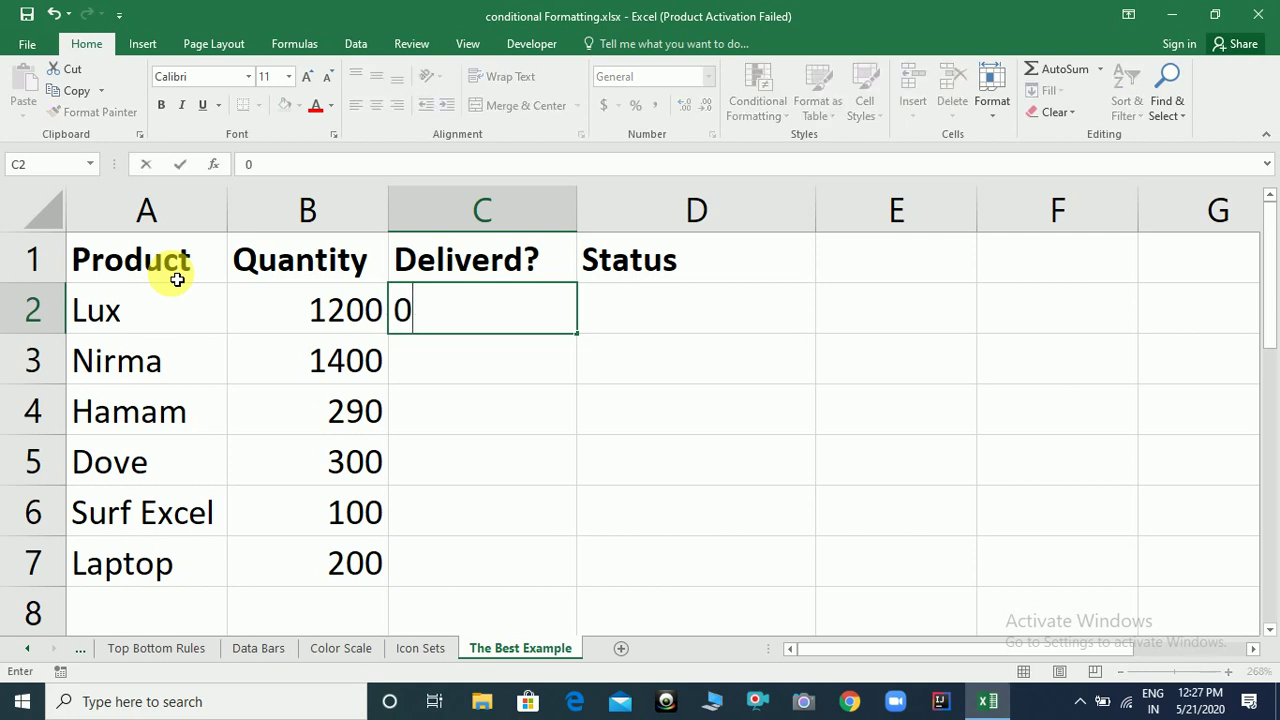
key("Return")
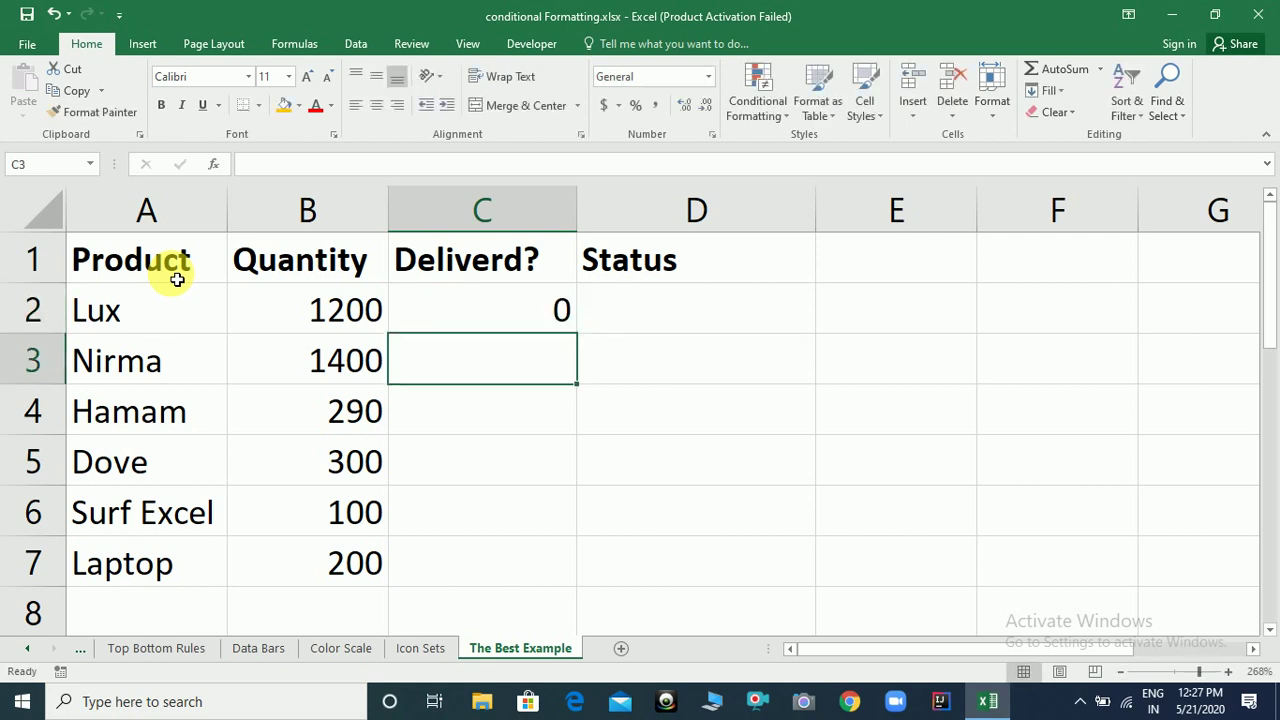
type("1")
key("Return")
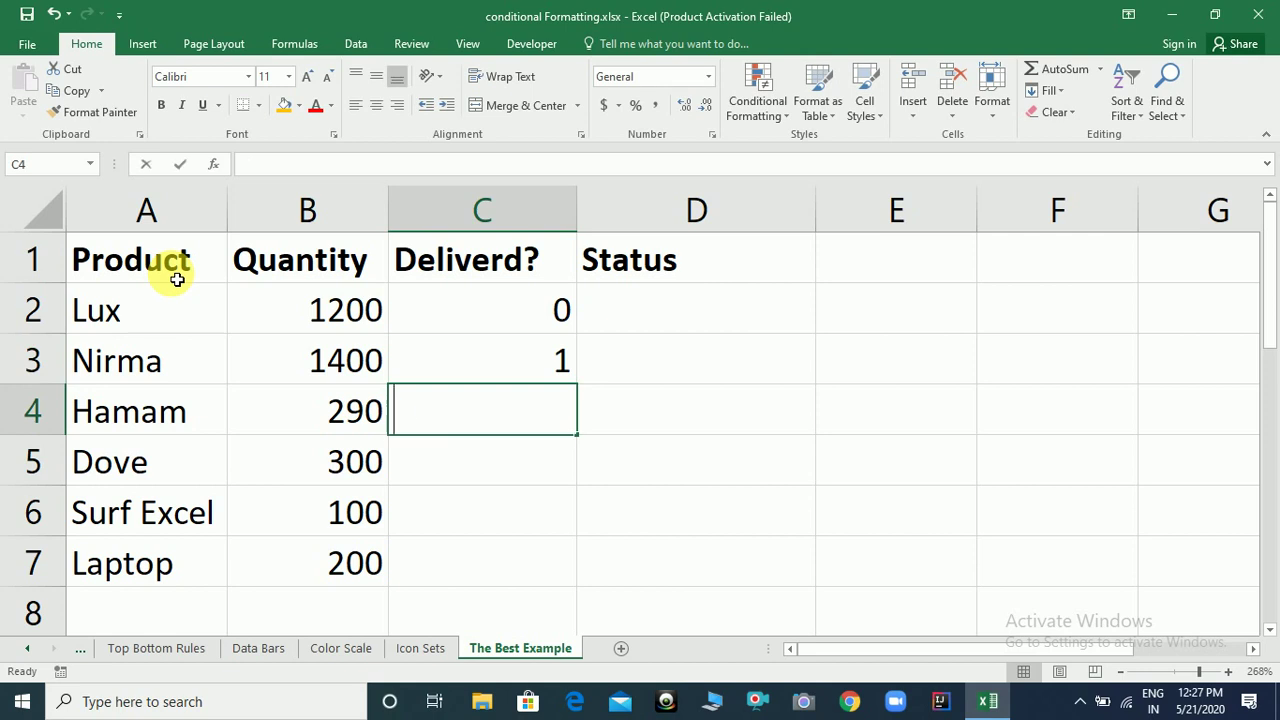
type("0")
key("Return")
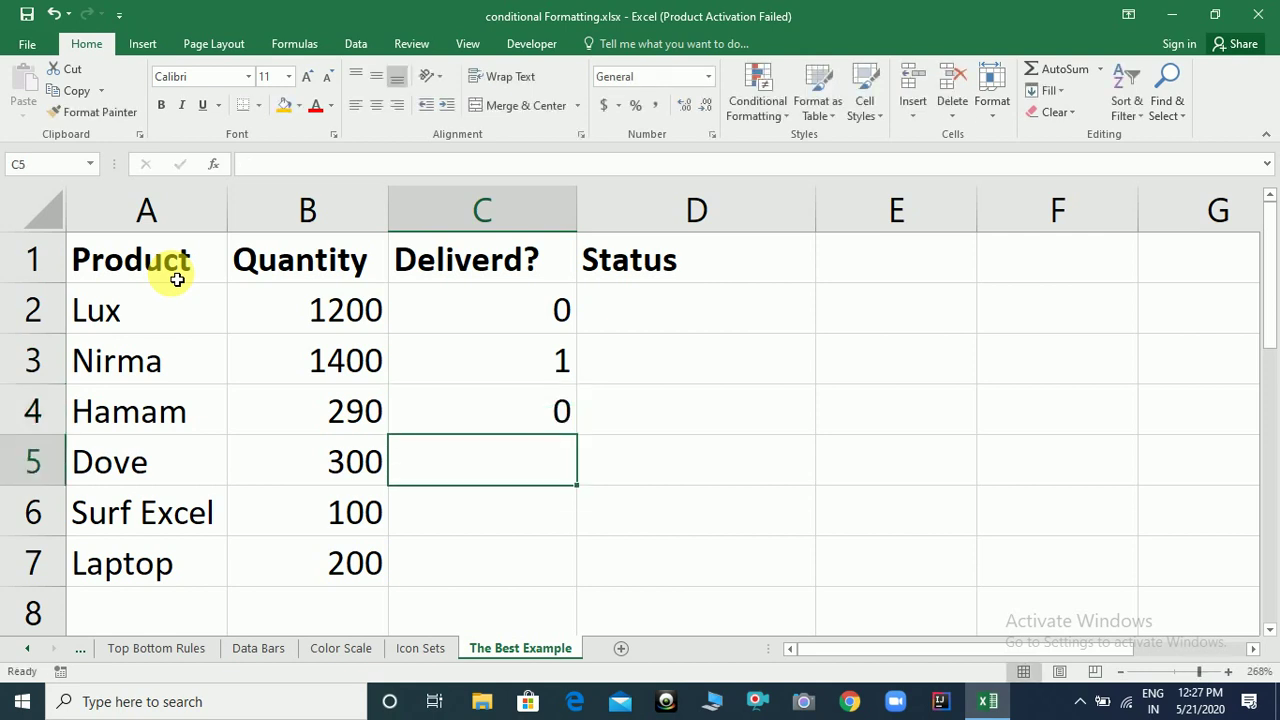
type("1")
key("Return")
type("1")
key("Return")
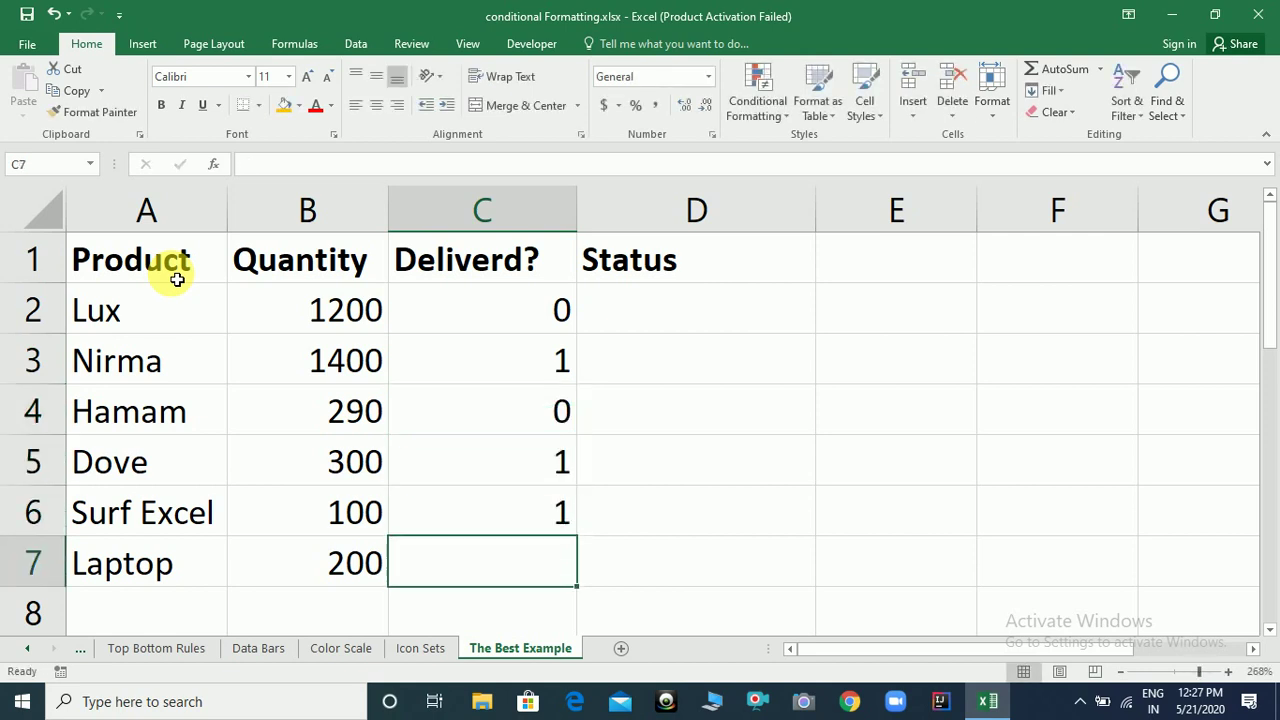
type("0")
key("Return")
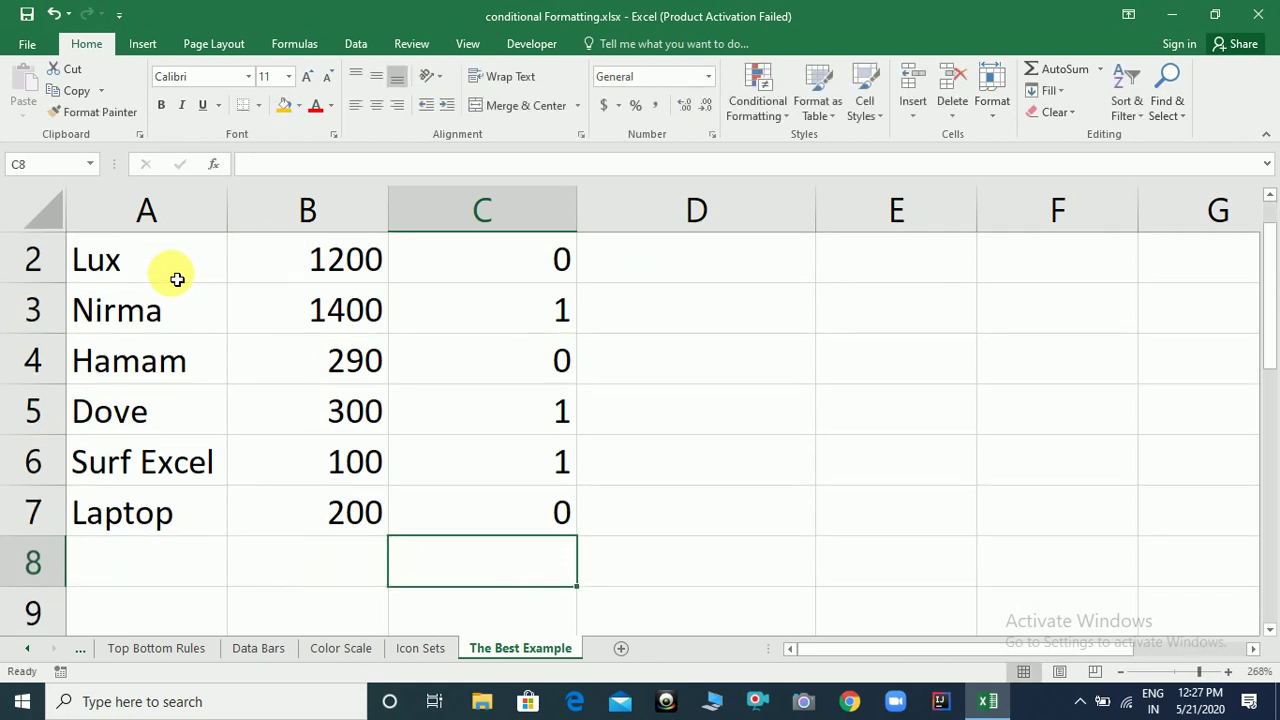
Enter =IF(C2=0,"Not Delivered","Delivered") in Status cell D2 and fill the formula down to D7.
key("Up")
key("Up")
key("Up")
key("Up")
key("Up")
key("Up")
key("Up")
key("Down")
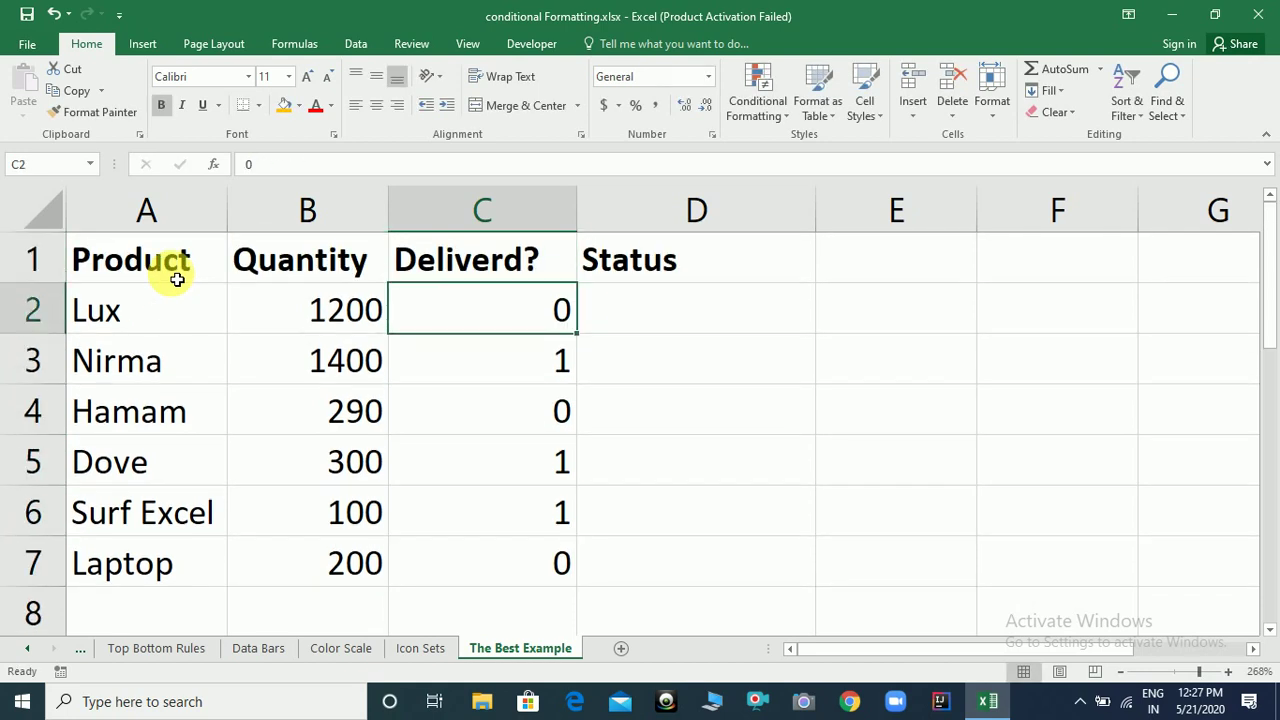
key("Right")
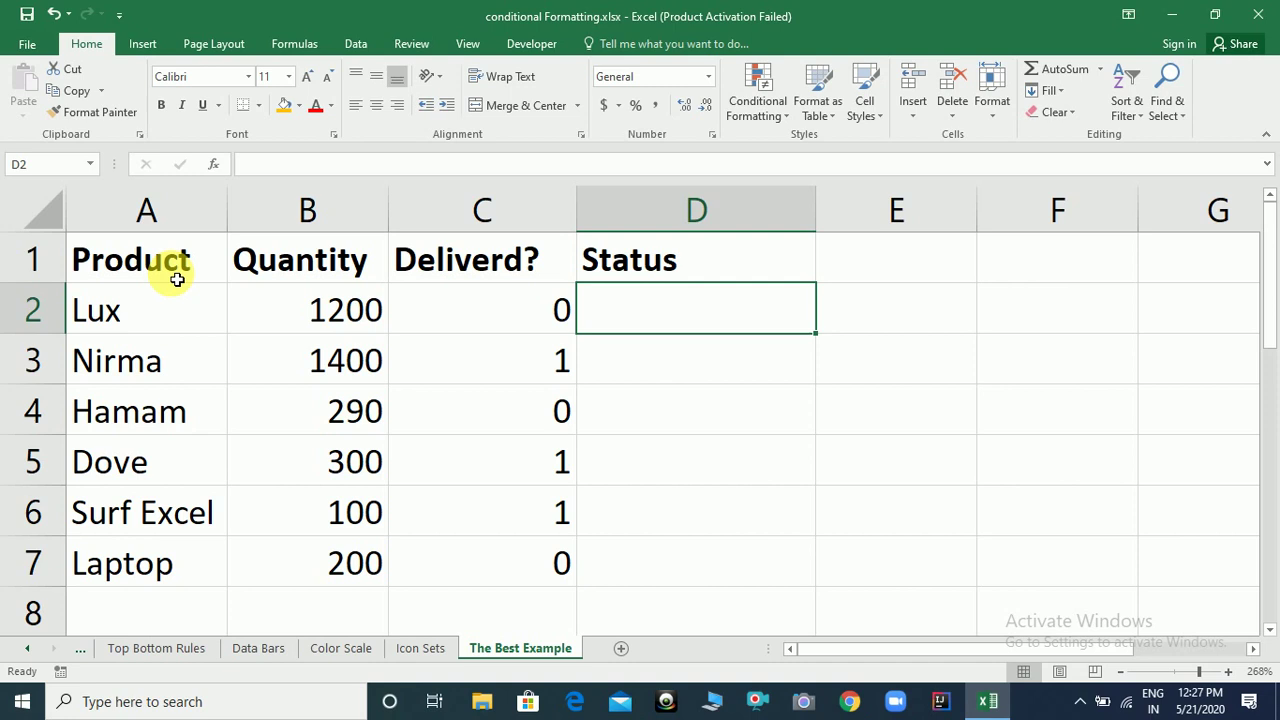
type("=if(")
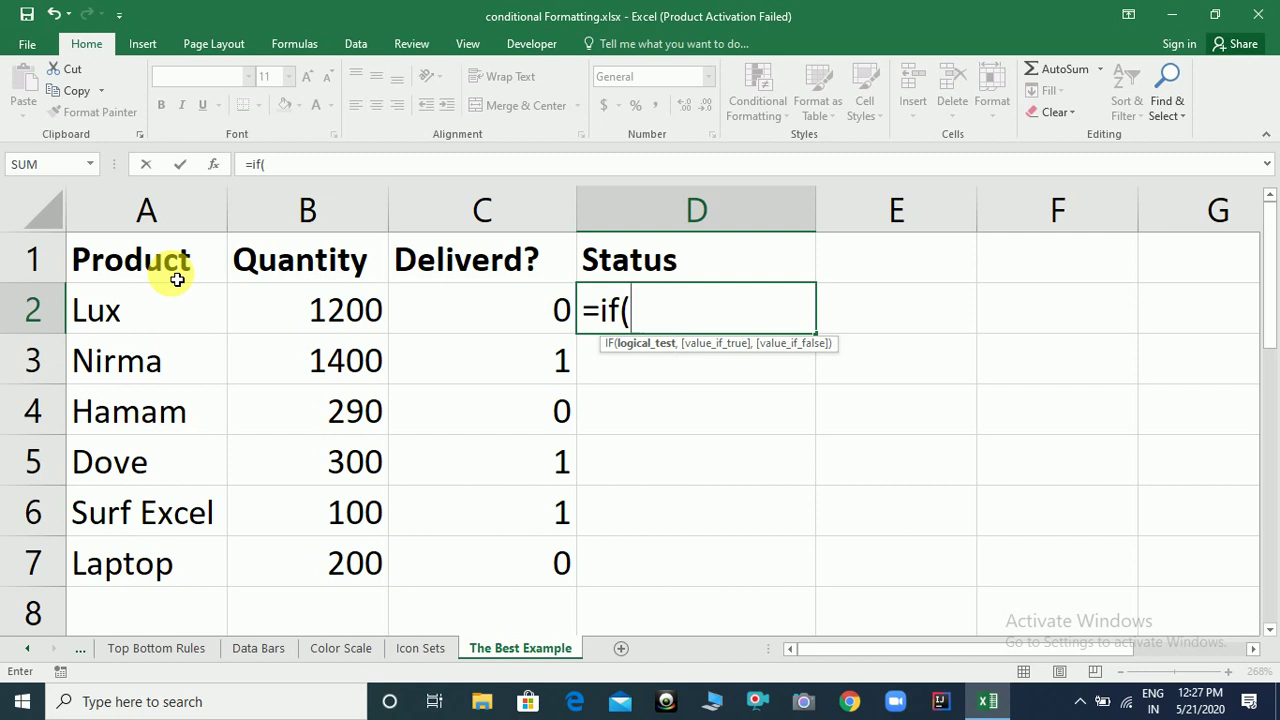
type("c2")
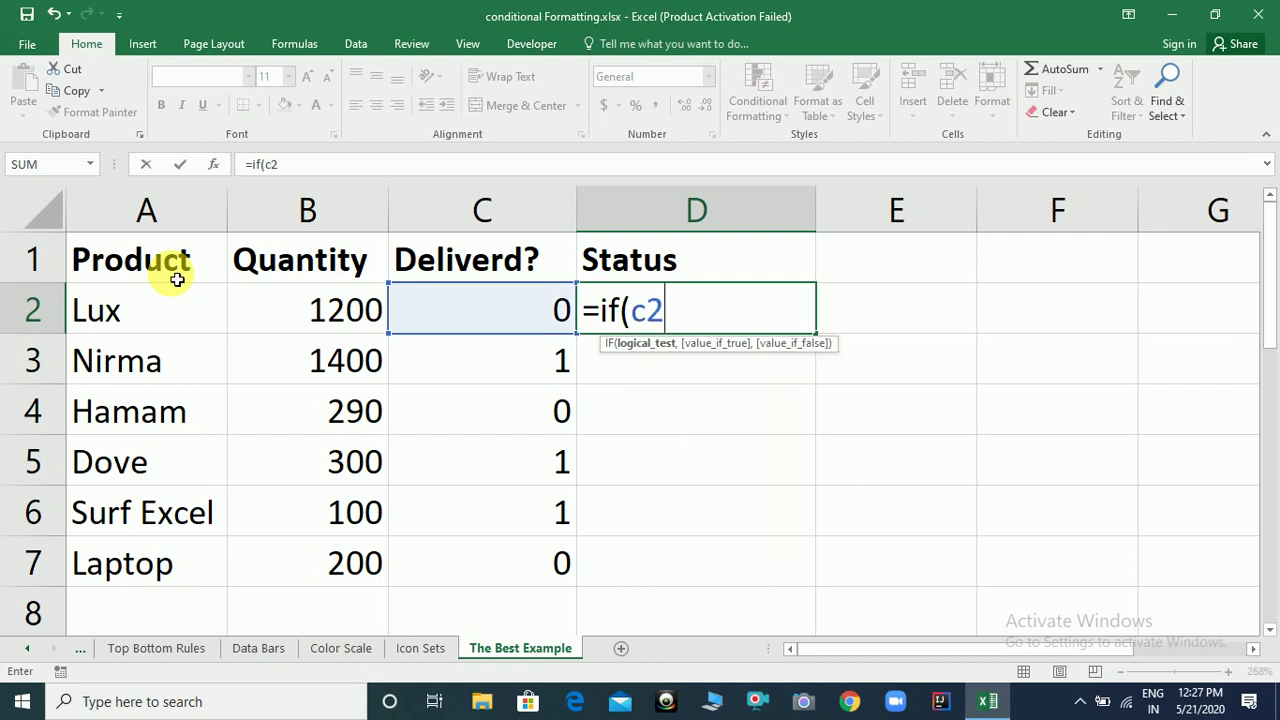
type("=0,\"Not ")
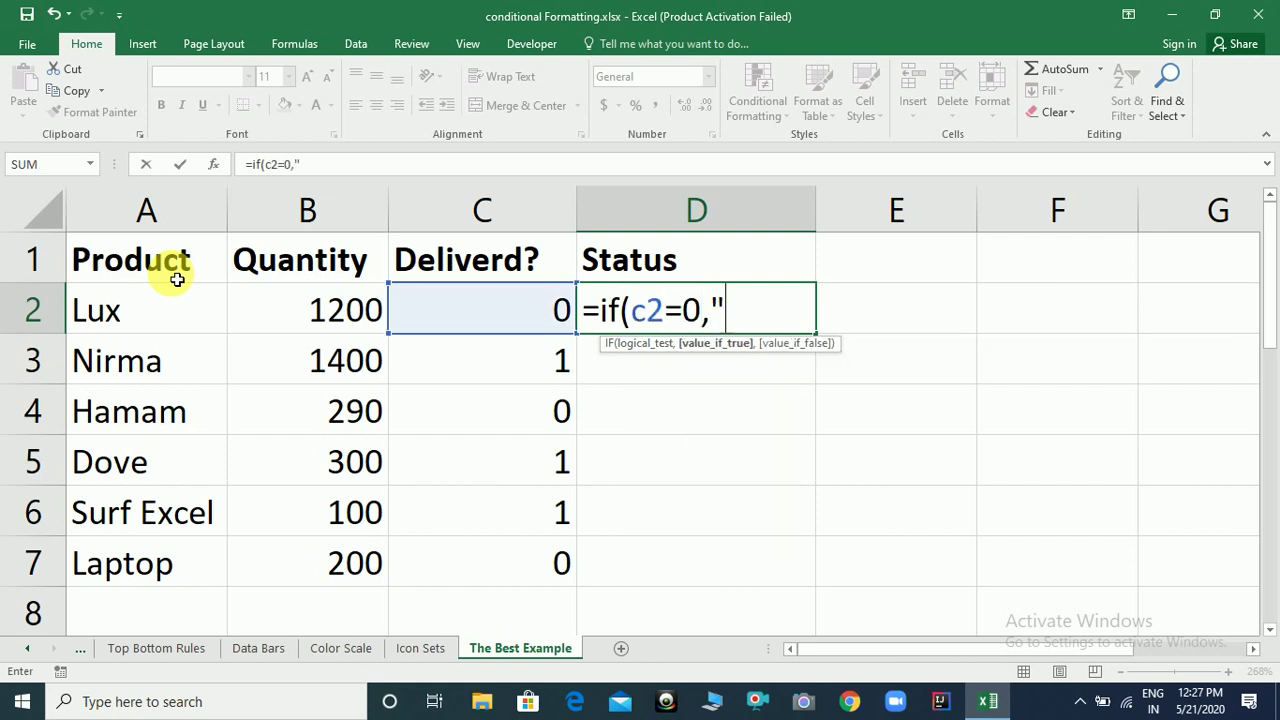
type("Delived")
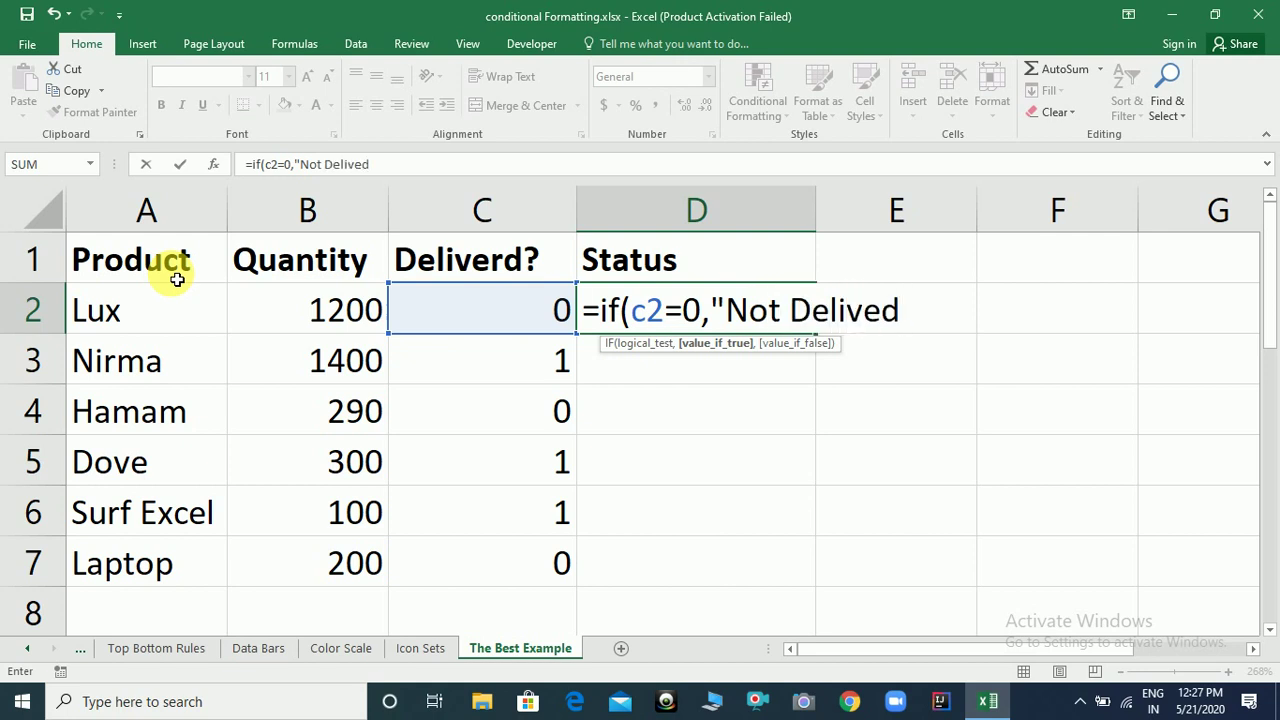
key("BackSpace")
type("red:")
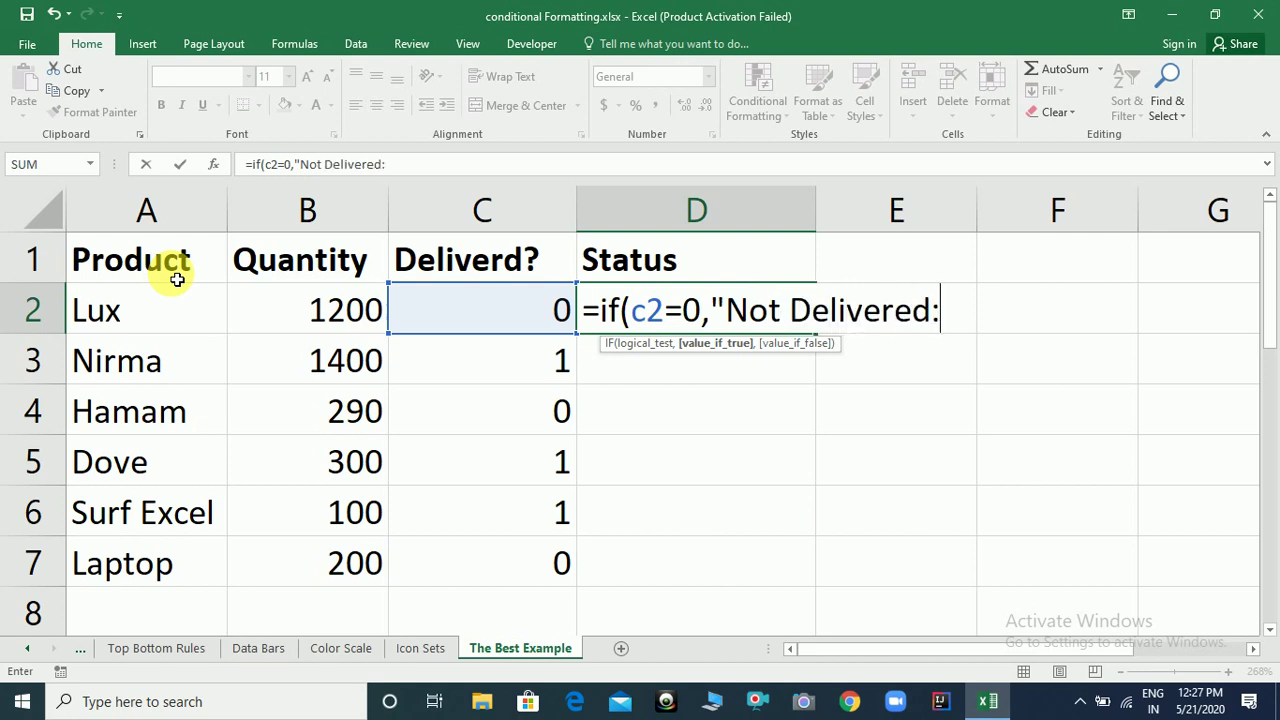
key("BackSpace")
type("\",")
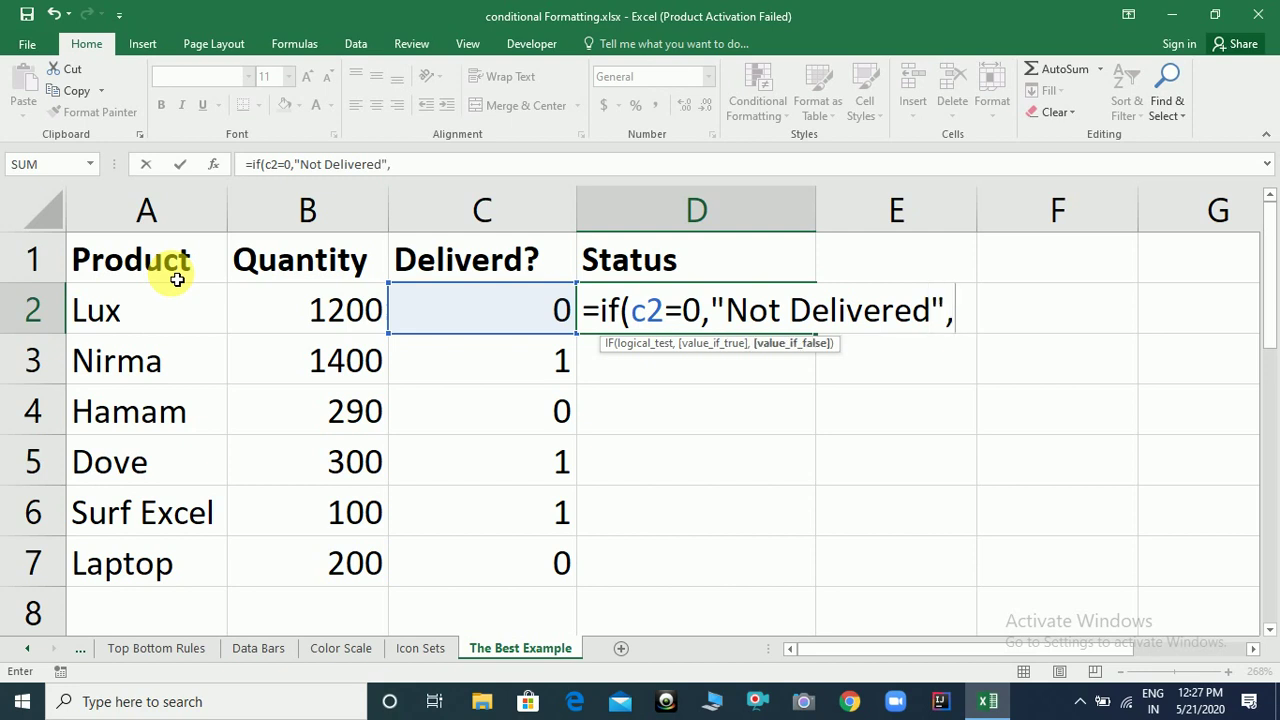
type("\"Delive")
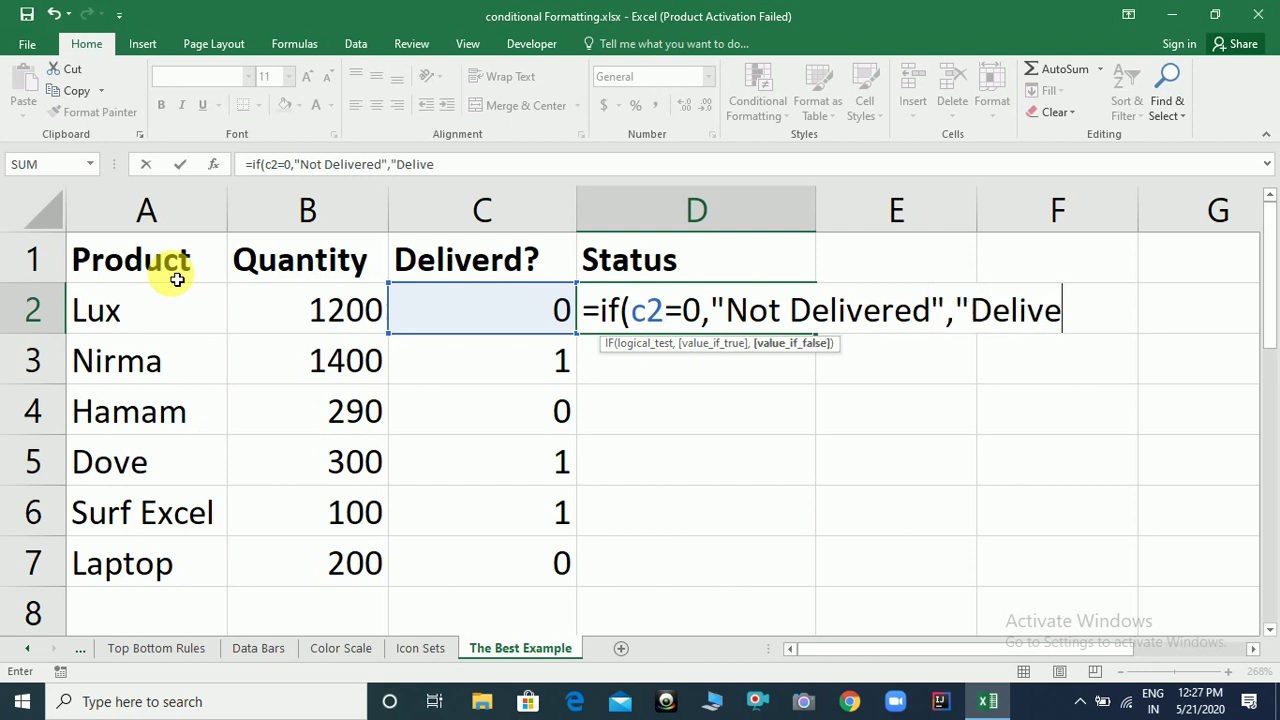
type("red\")")
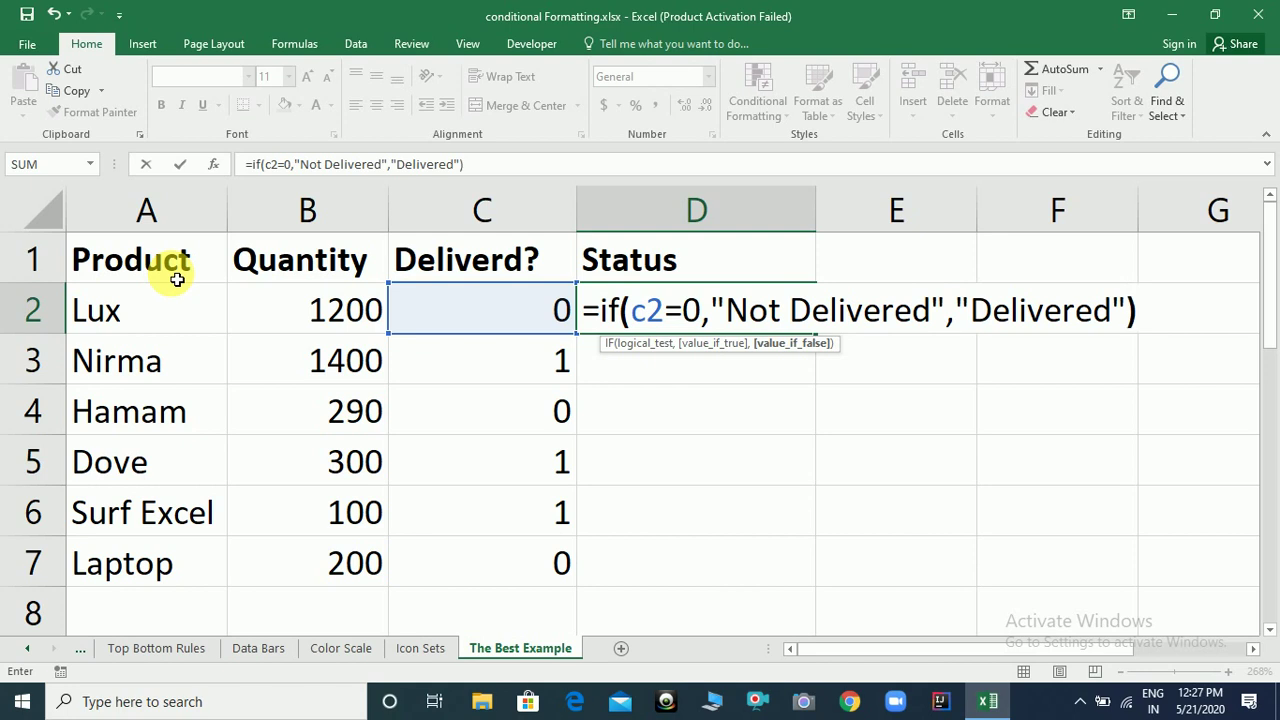
key("Return")
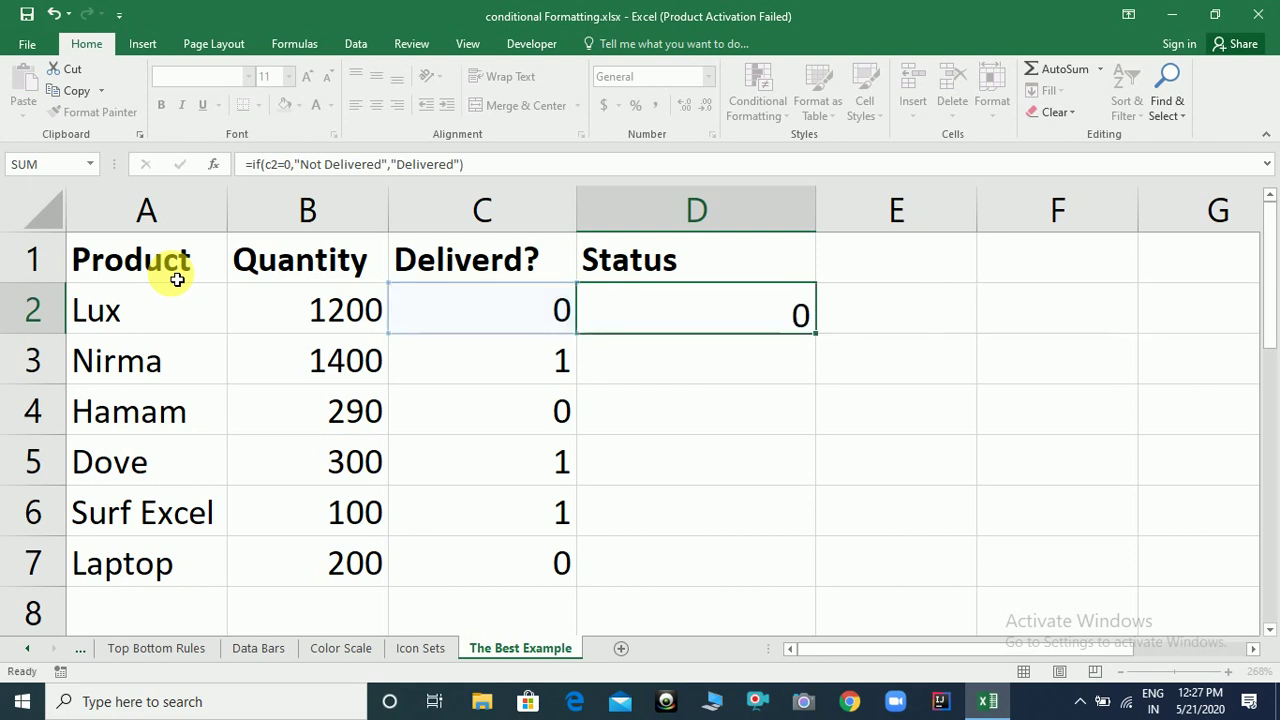
left_click(803, 312)
double_click(818, 336)
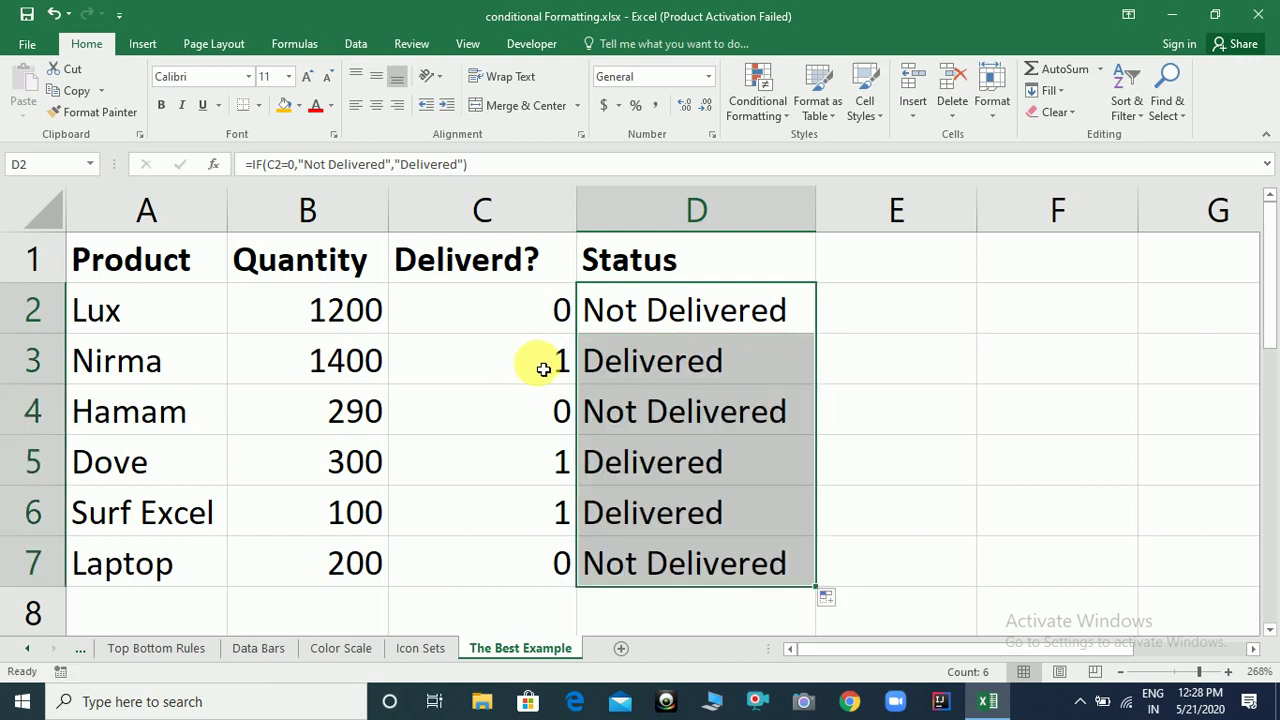
Change the Deliverd? value for Lux to 1 and for Nirma to 0 to test the Status formula.
left_click(543, 369)
key("Up")
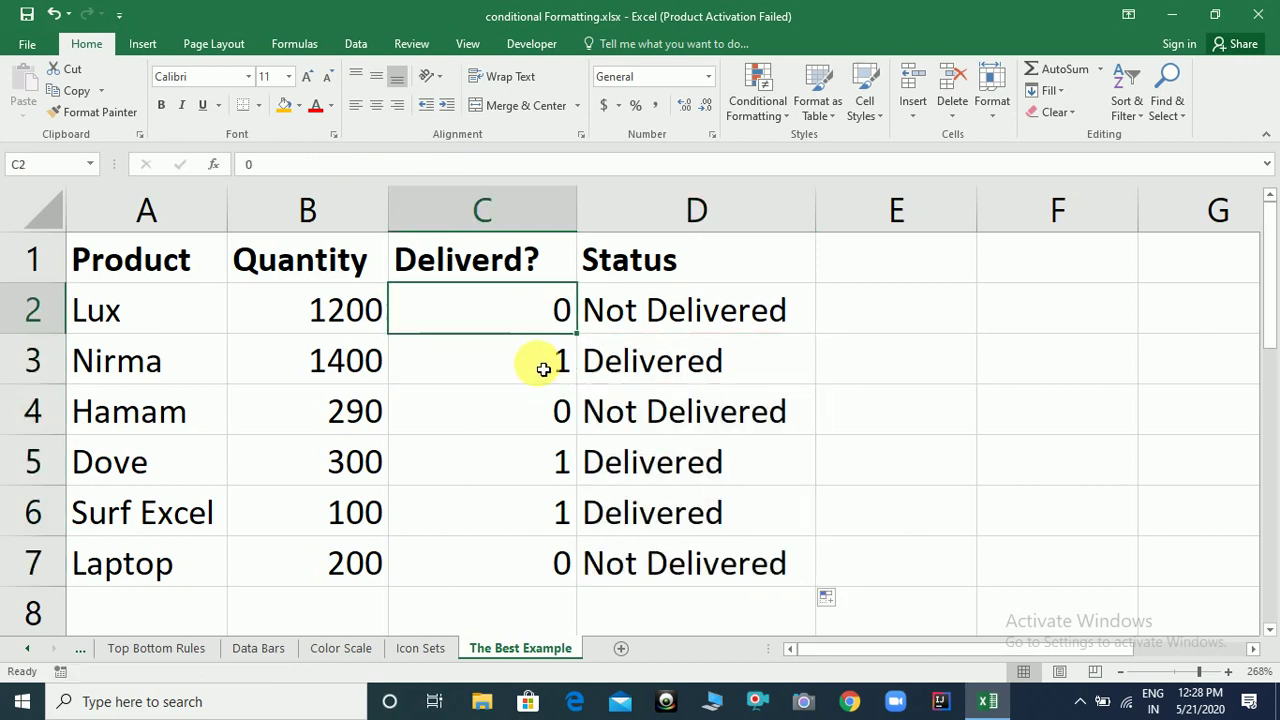
type("1")
key("Return")
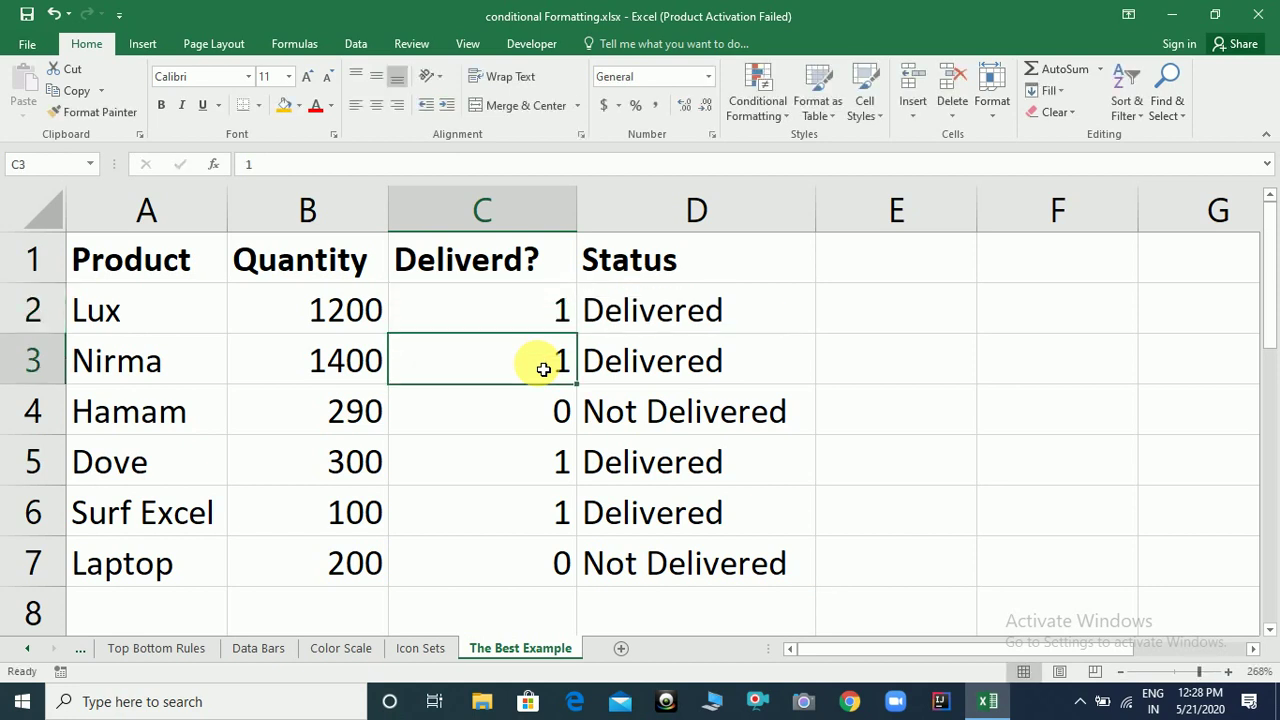
type("0")
key("Return")
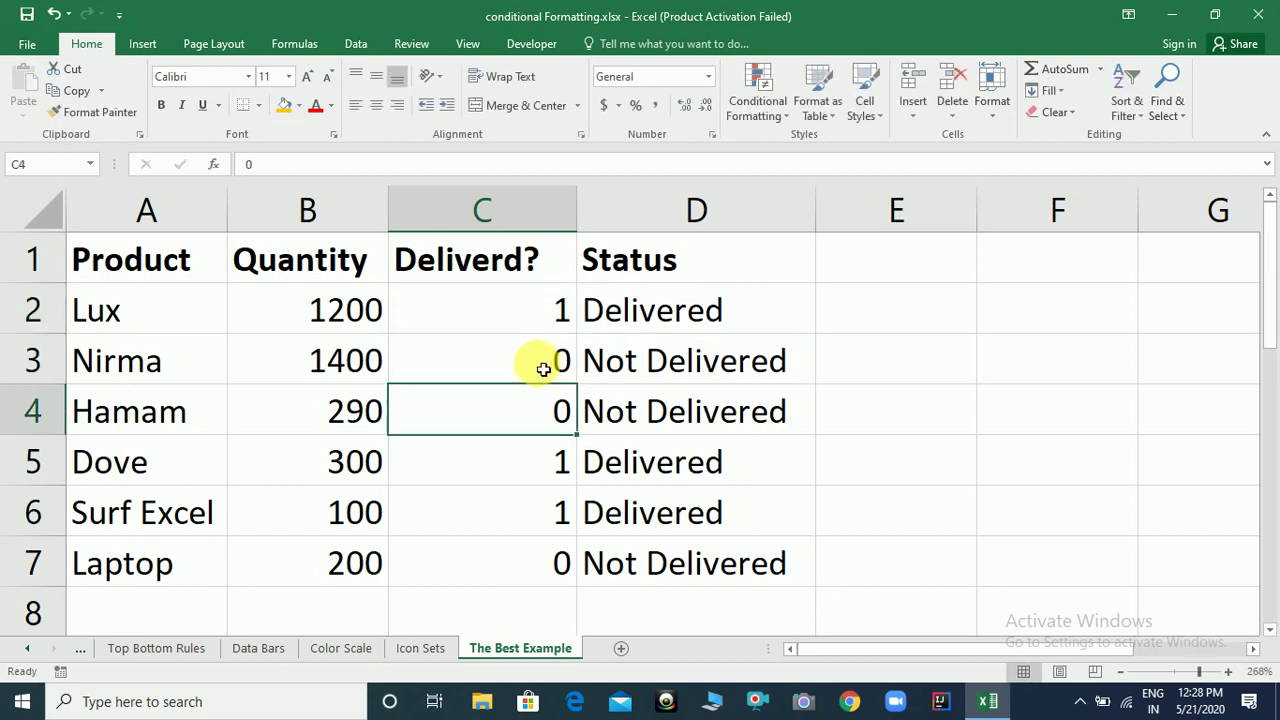
Create a Text That Contains highlight rule on Status cells D2:D7 for the text Not Delivered.
left_click(691, 310)
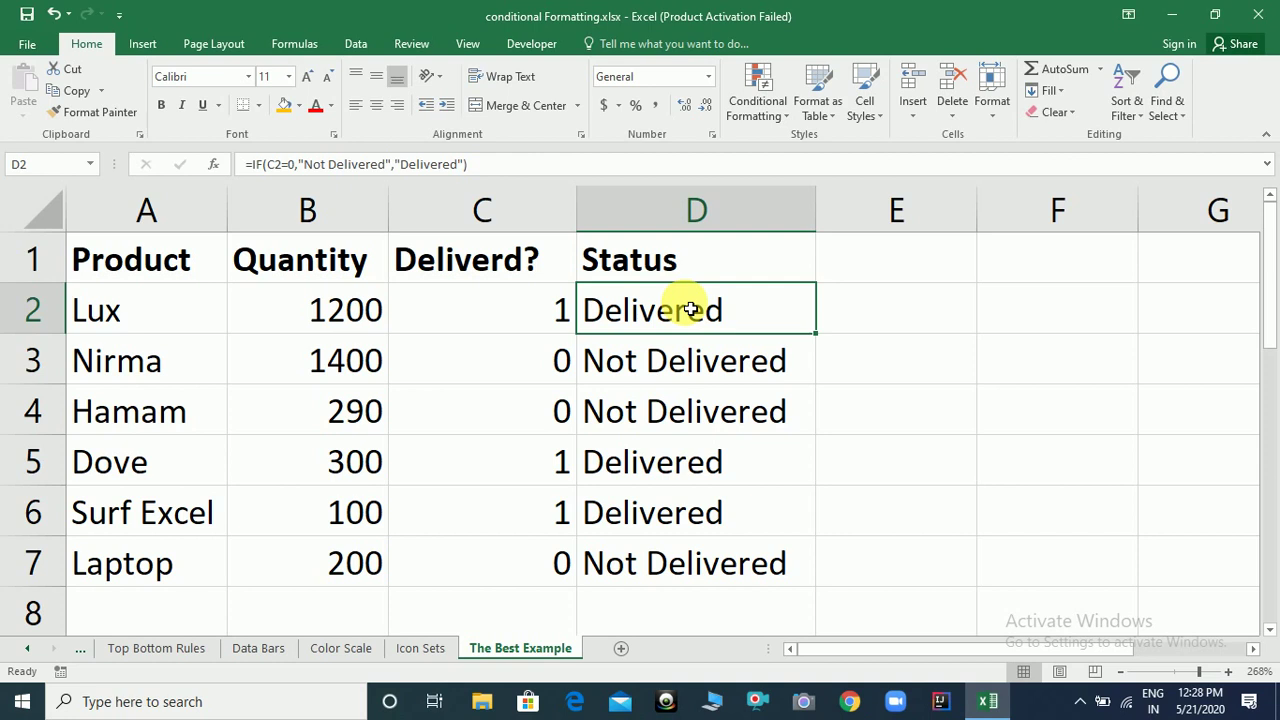
key("shift+Down")
key("shift+Down")
key("shift+Down")
key("shift+Down")
key("shift+Down")
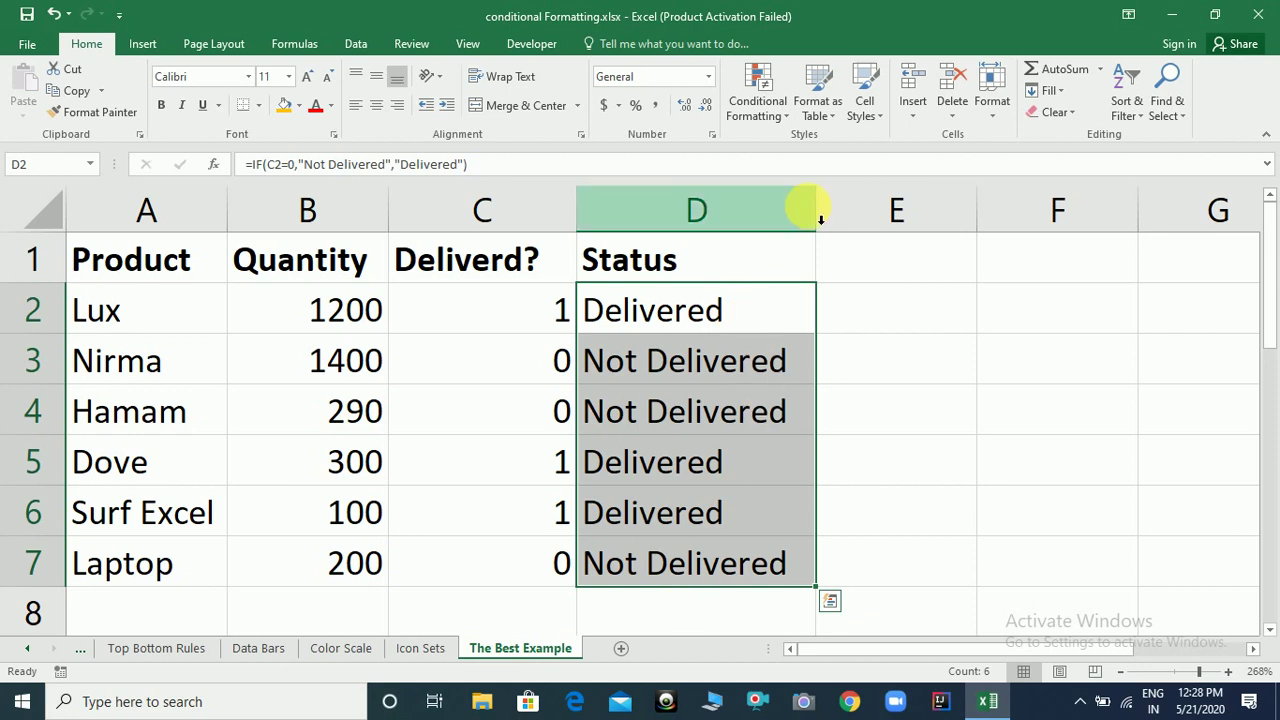
left_click(789, 118)
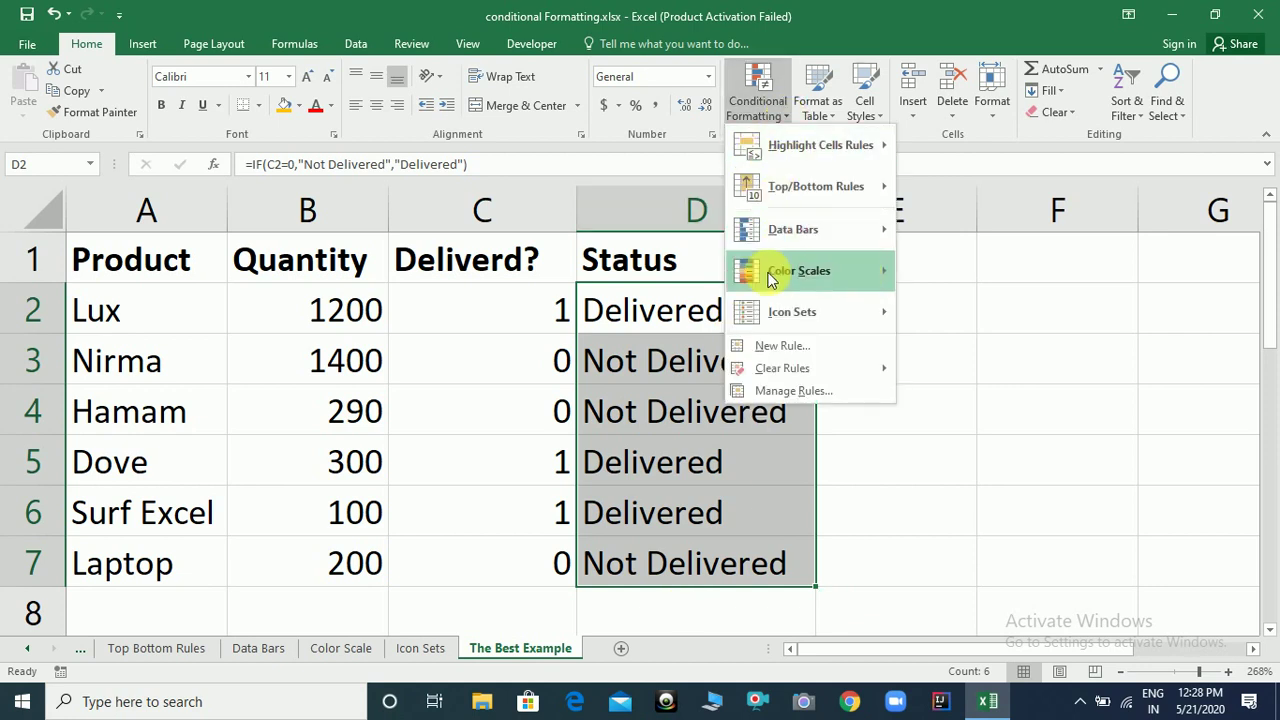
mouse_move(857, 140)
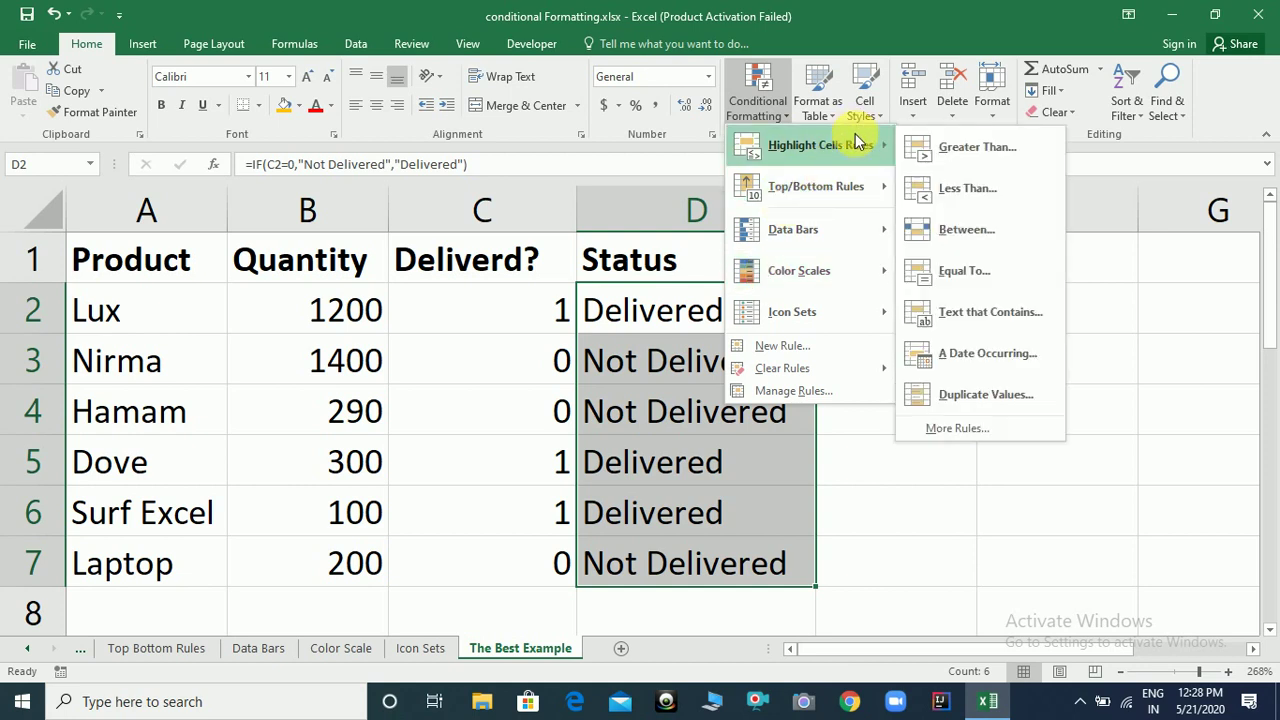
left_click(962, 328)
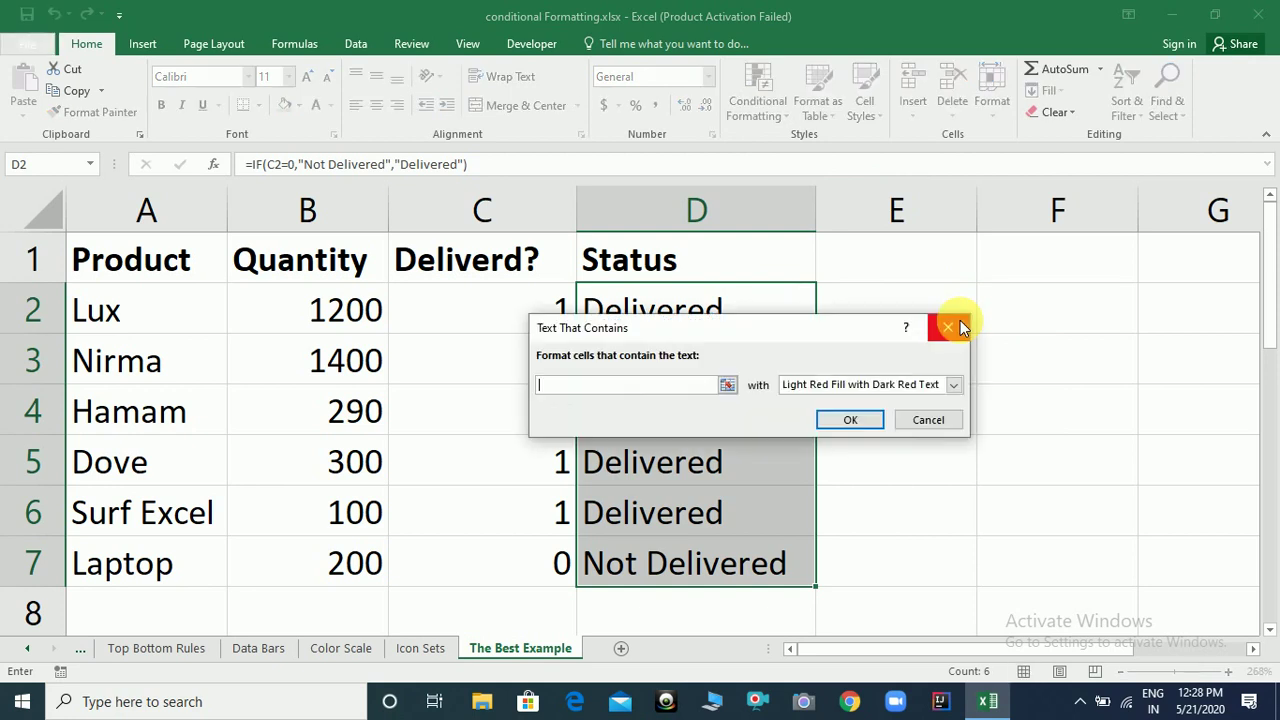
type("N")
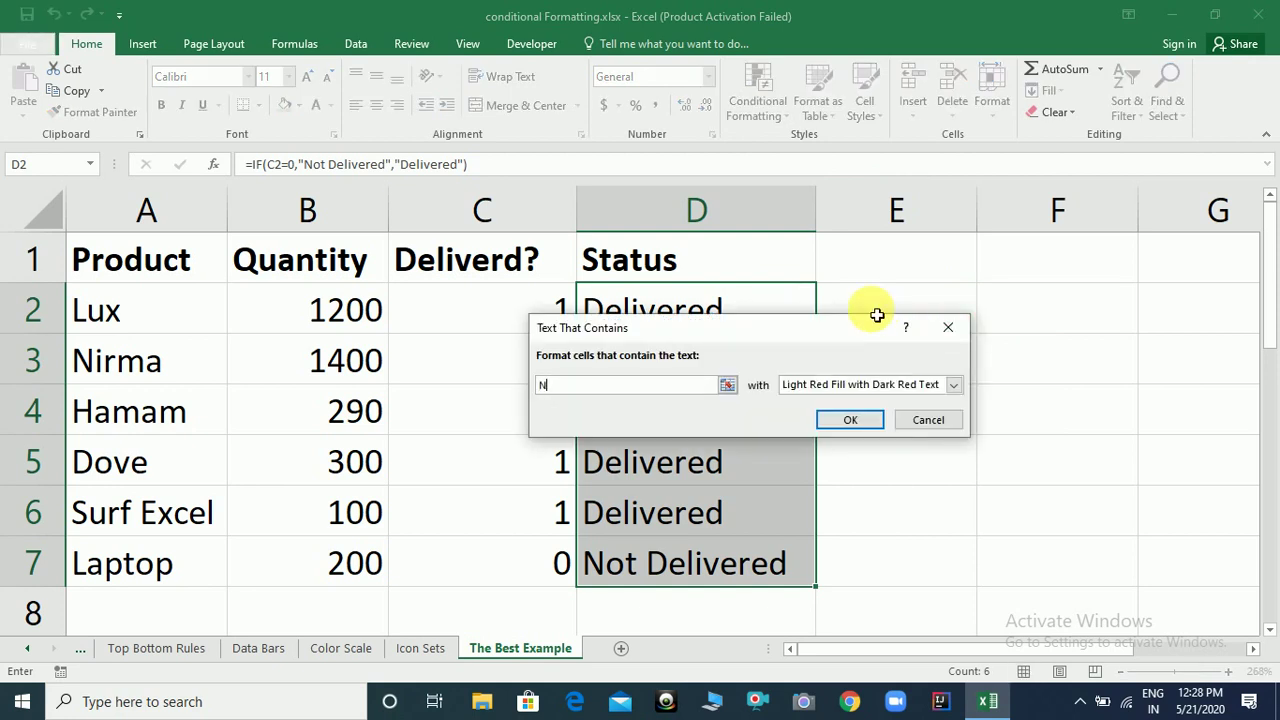
type("ot Deli")
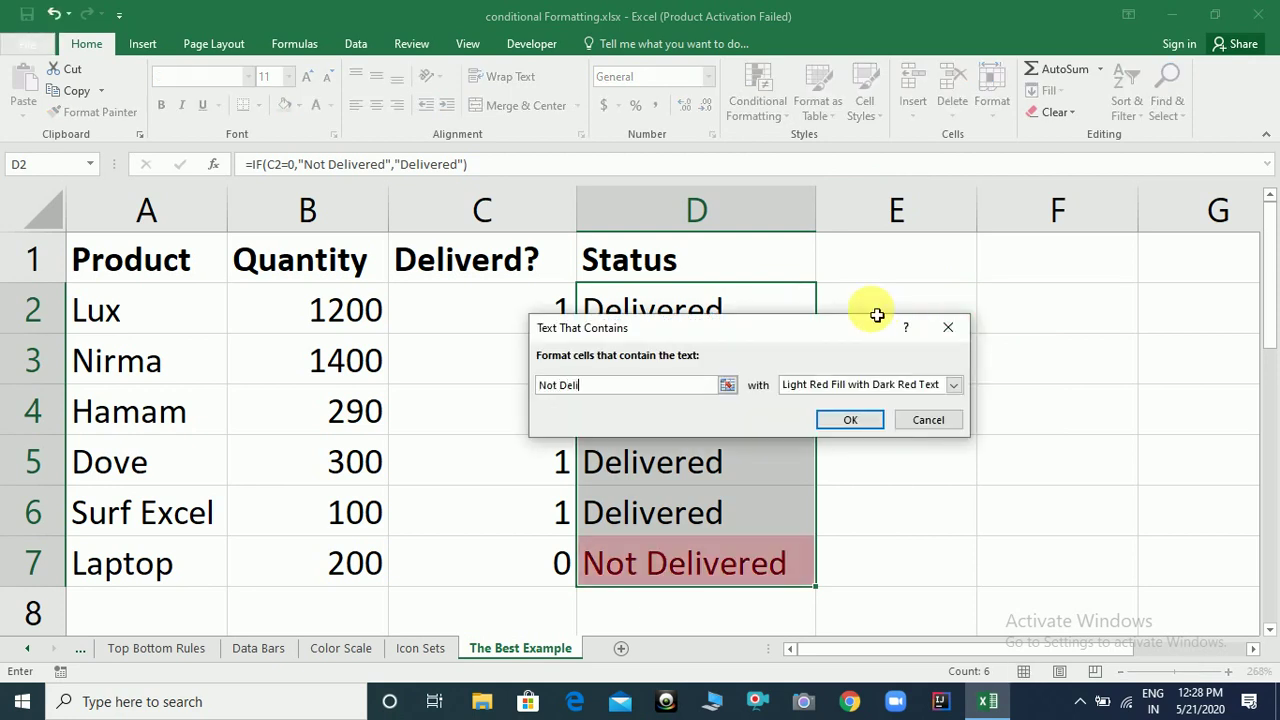
type("vered")
Give the Not Delivered rule a custom format with bold gold font and apply the rule.
left_click(953, 384)
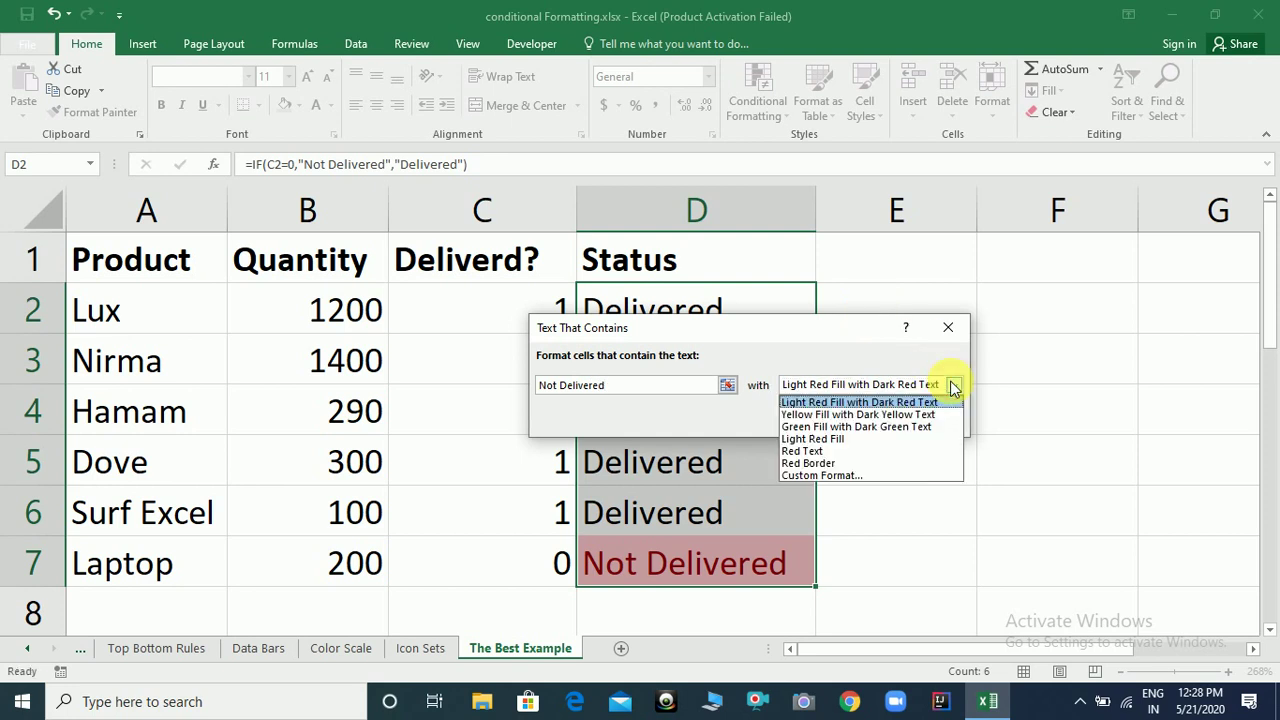
left_click(834, 475)
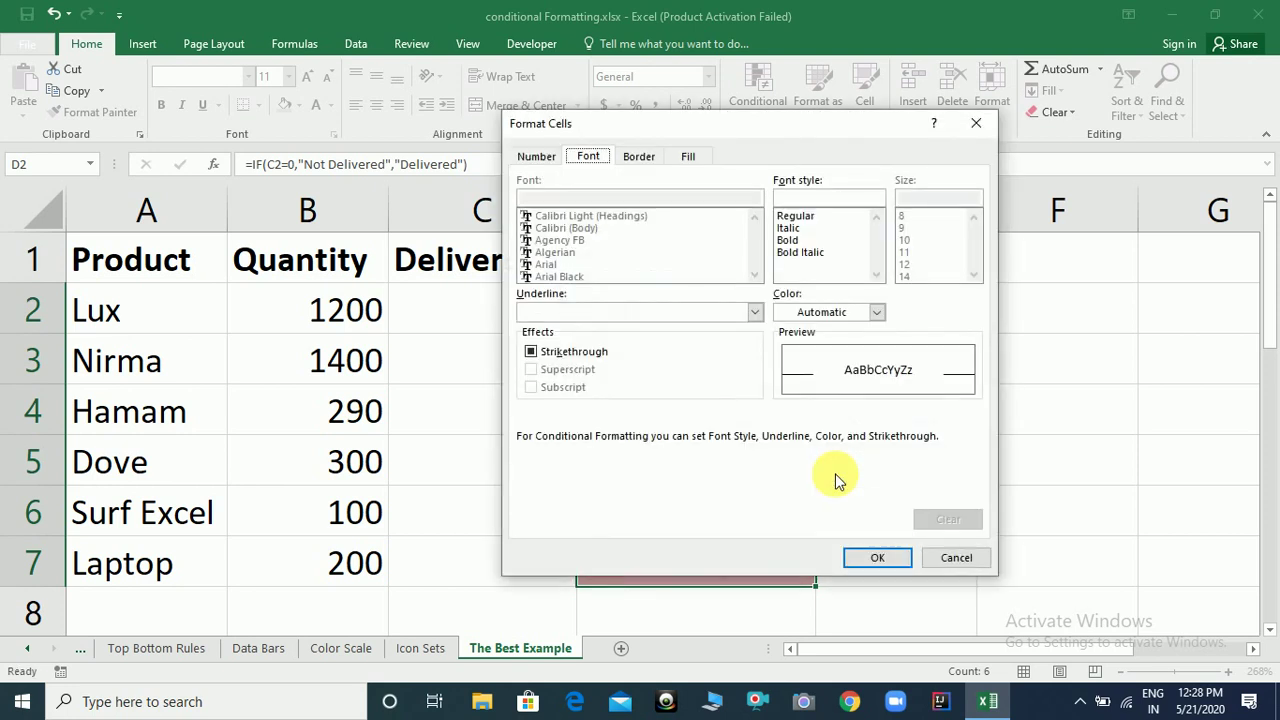
left_click(798, 242)
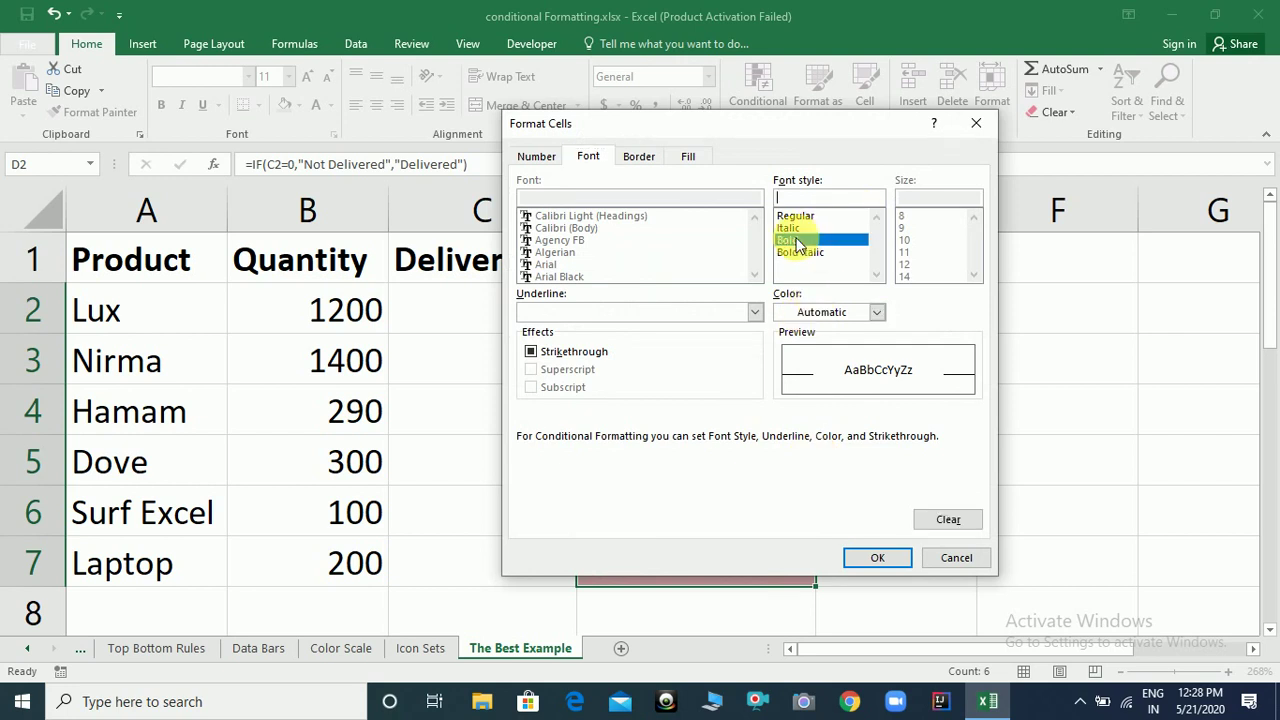
left_click(842, 313)
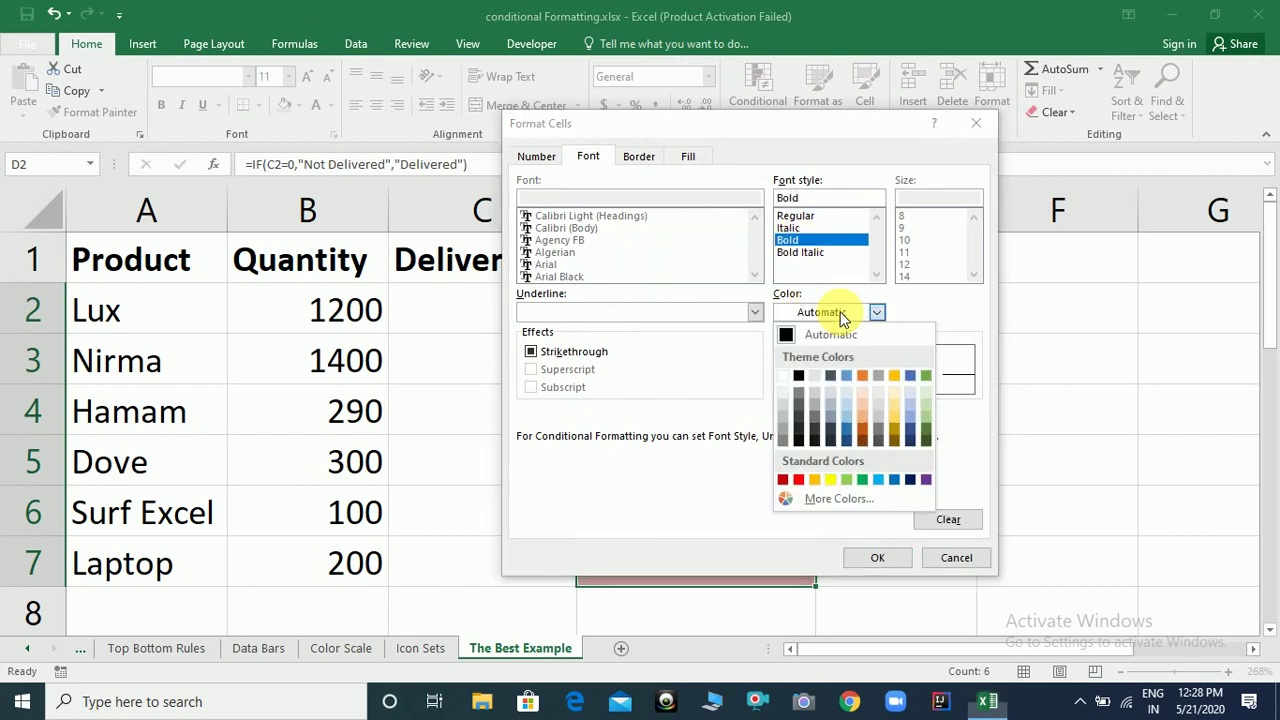
left_click(894, 375)
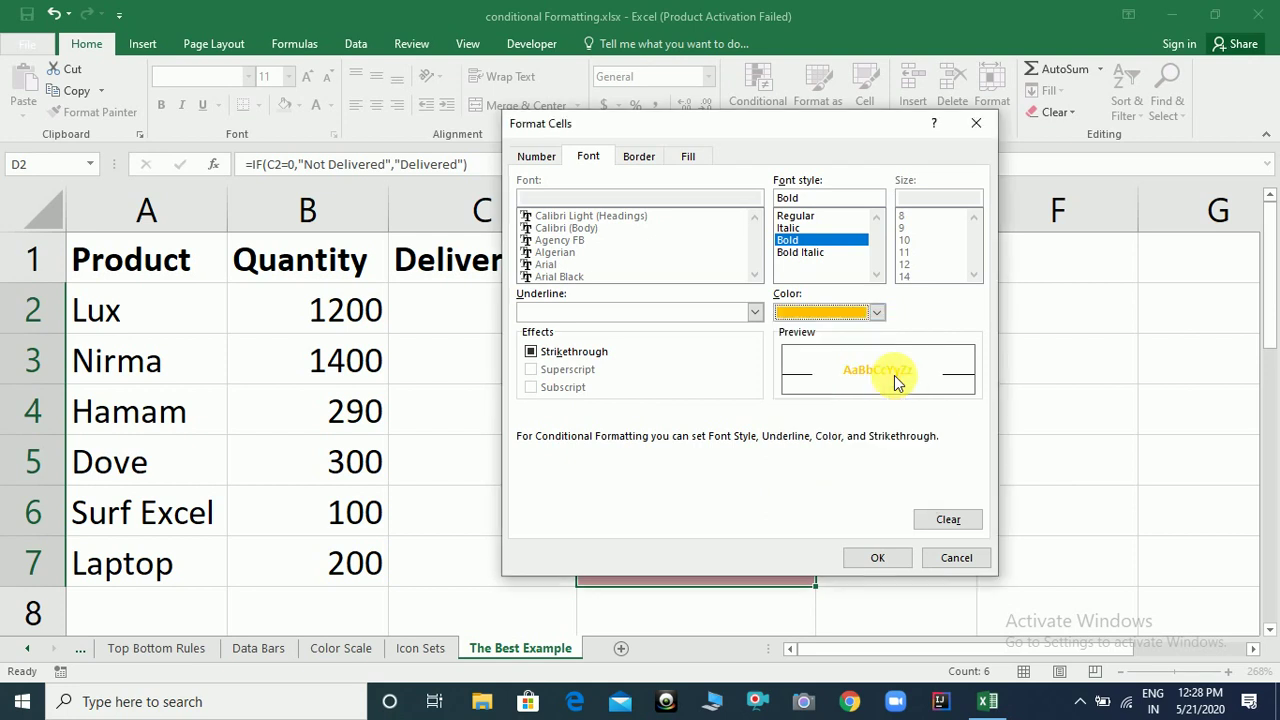
left_click(879, 558)
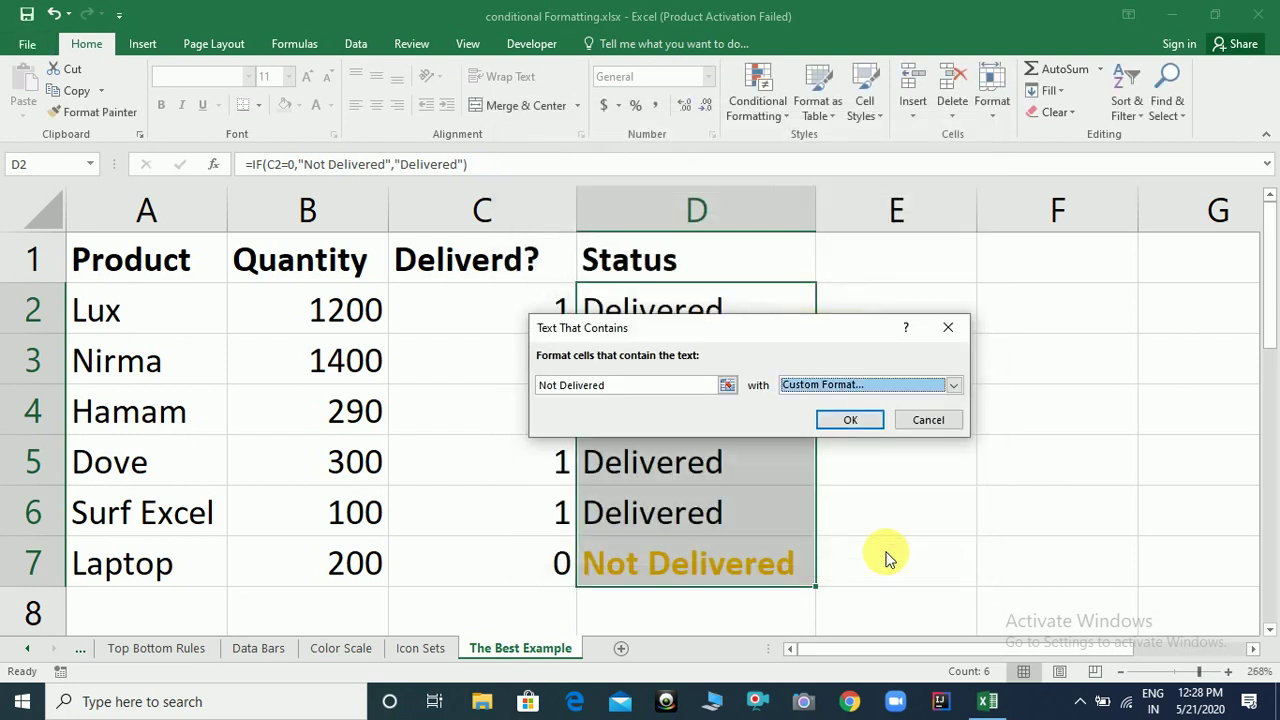
left_click(858, 420)
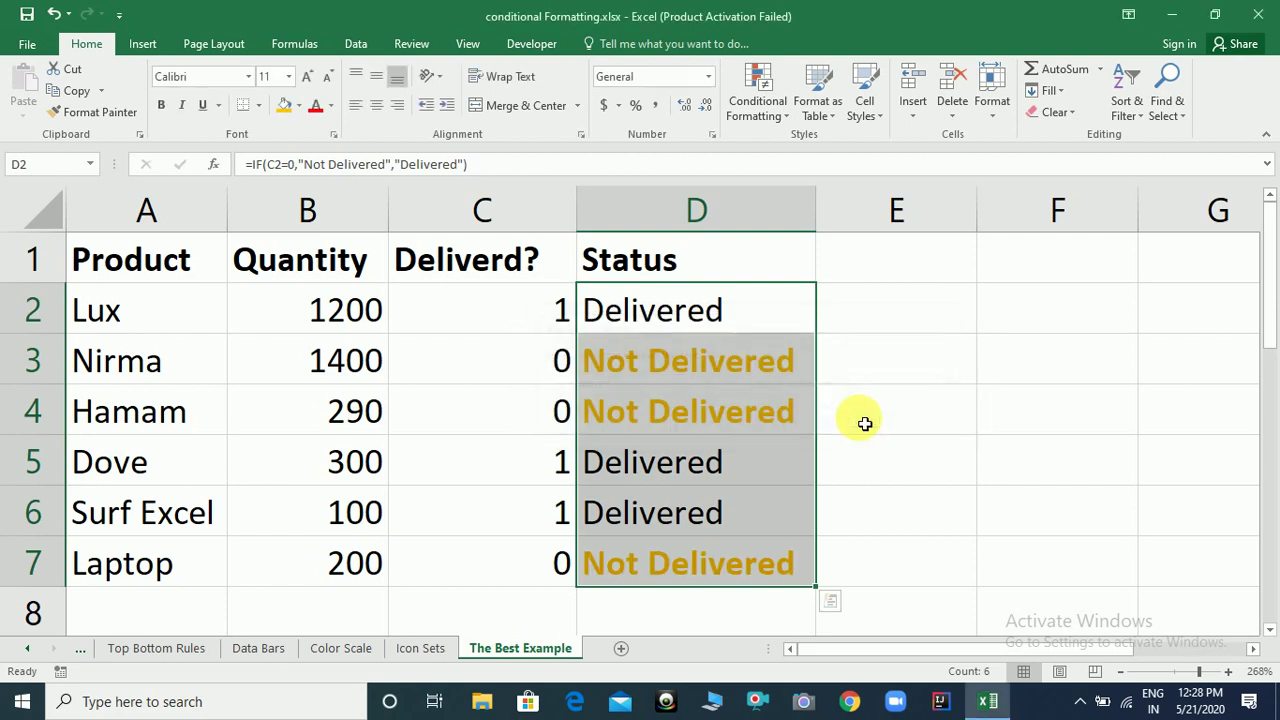
Set the Deliverd? value for Lux to 0 in C2 and for Nirma to 1 in C3.
left_click(588, 342)
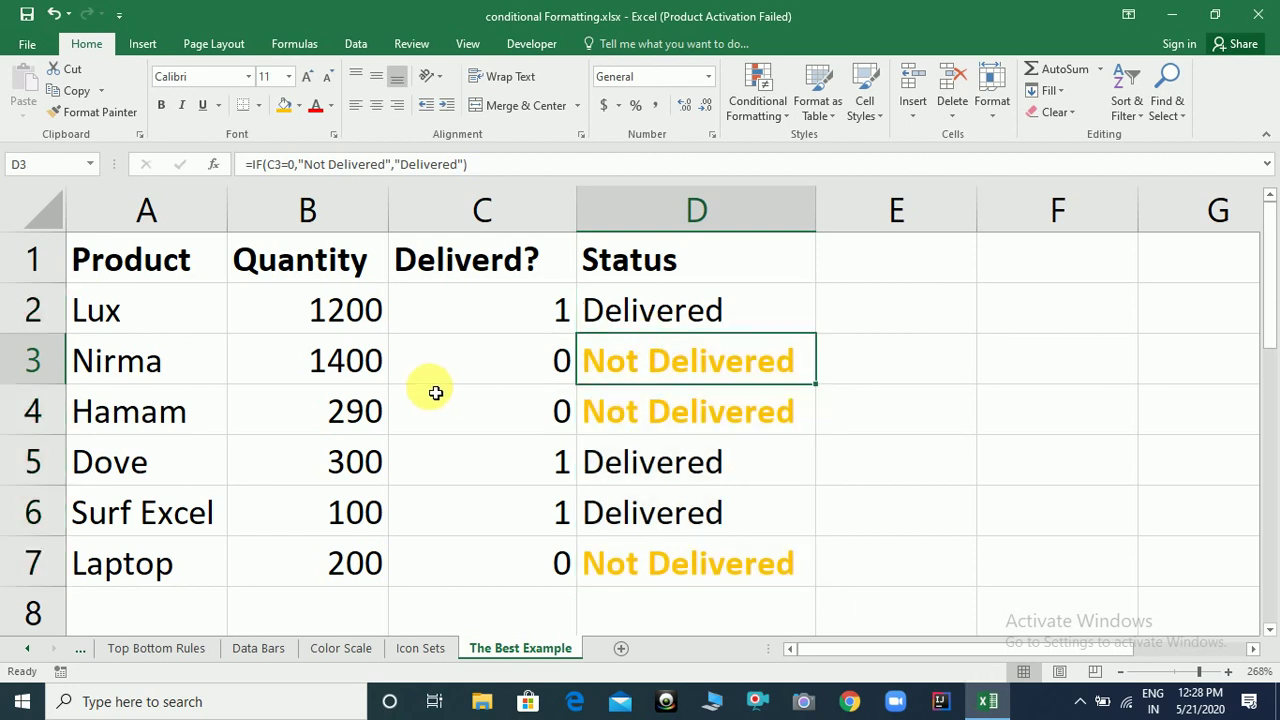
left_click(485, 323)
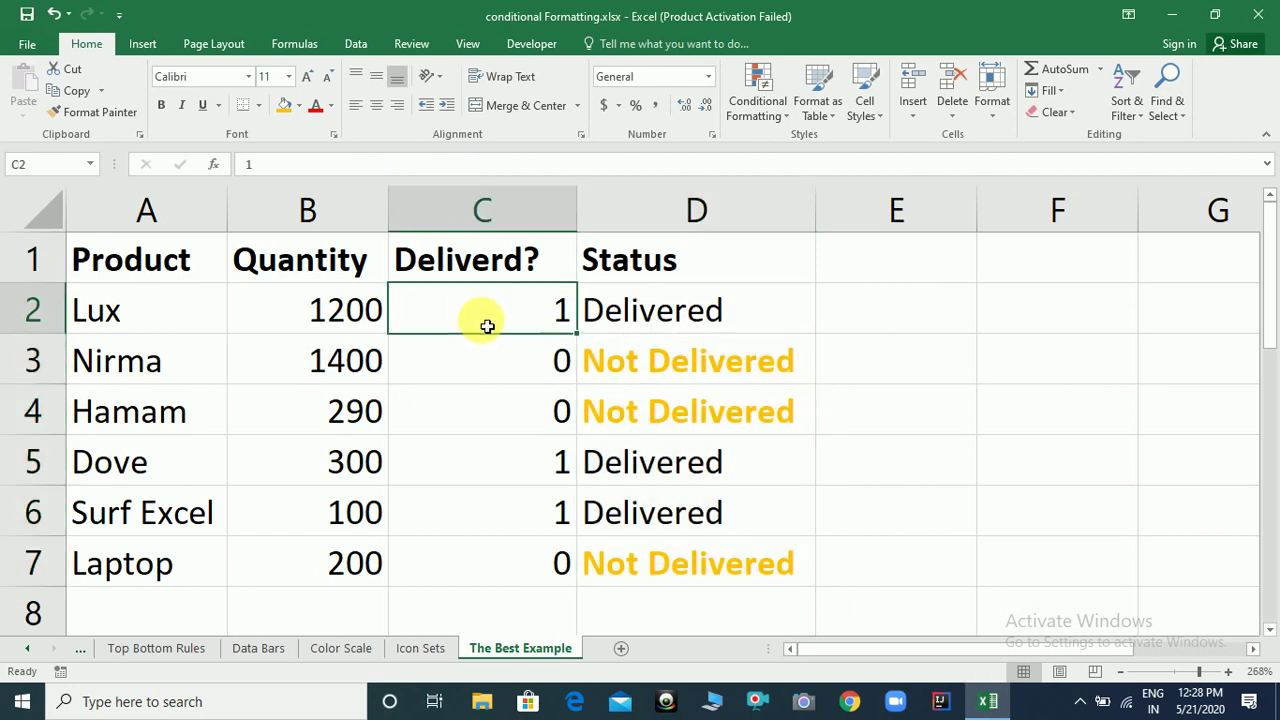
type("0")
key("Return")
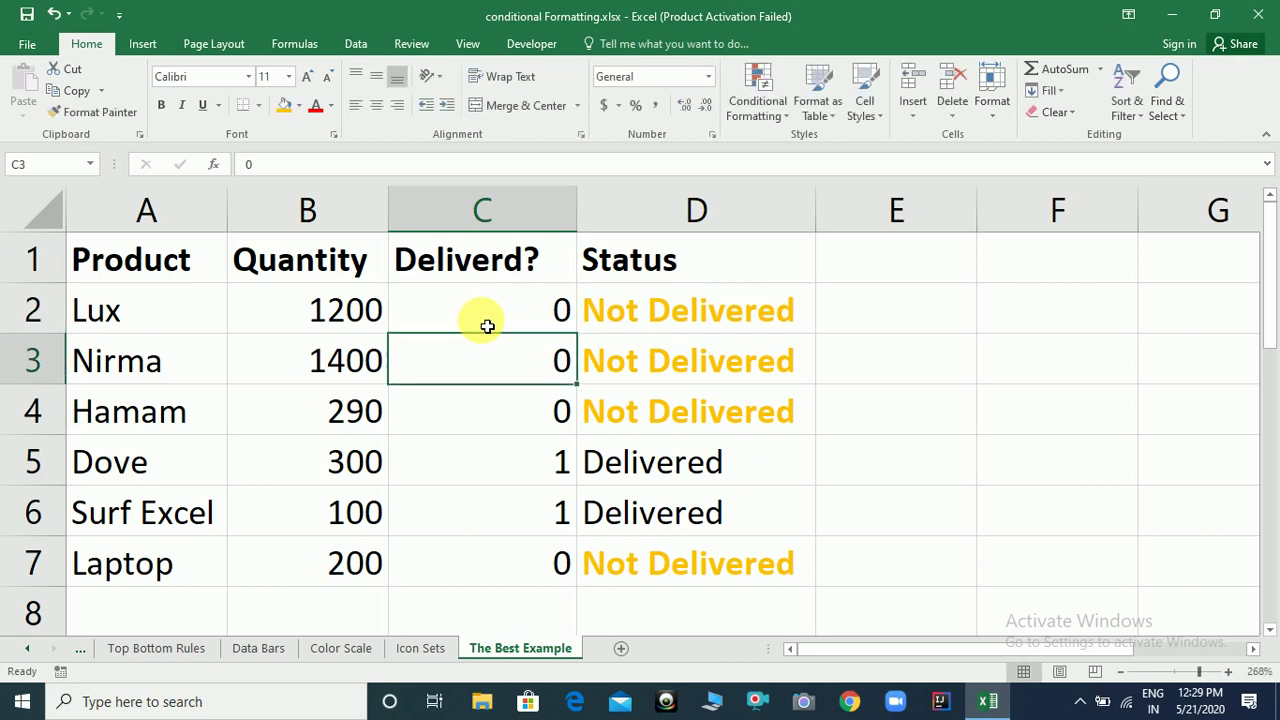
type("1")
key("Return")
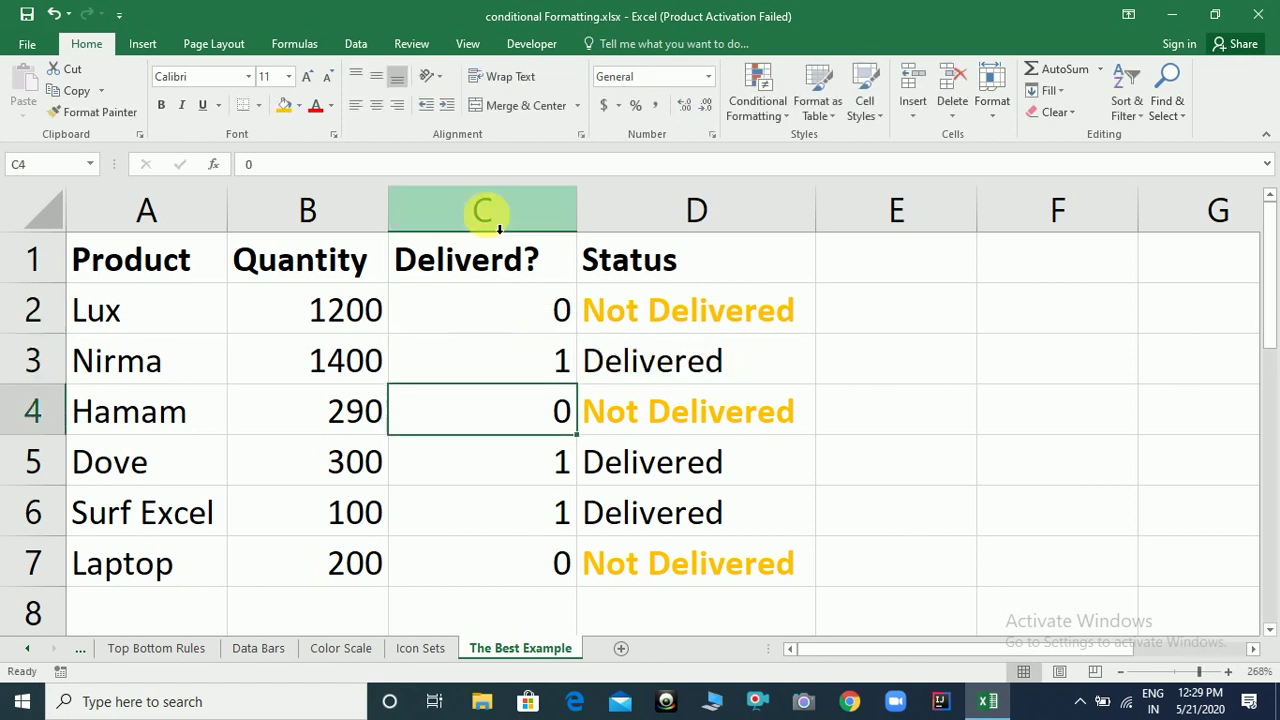
Start a new icon-set rule for Deliverd? cells C2:C7 using the circled cross, exclamation and check mark style.
left_click(495, 323)
key("shift+Down")
key("shift+Down")
key("shift+Down")
key("shift+Down")
key("shift+Down")
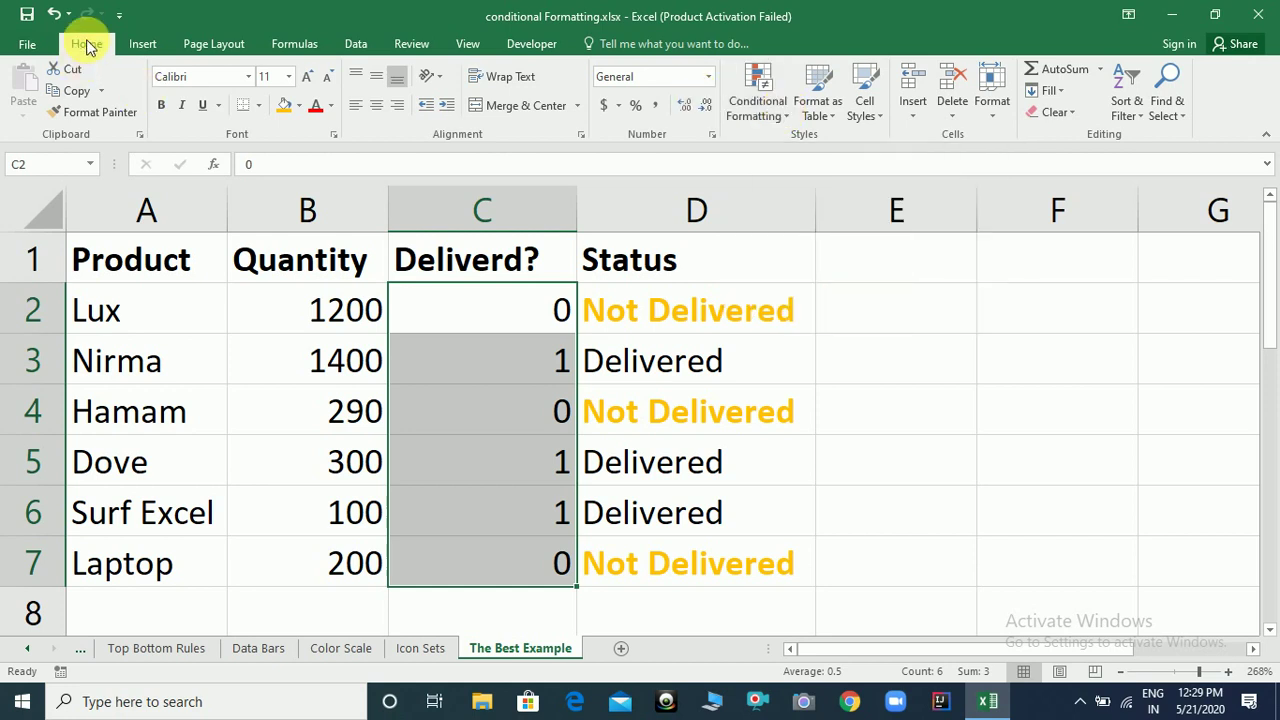
left_click(790, 114)
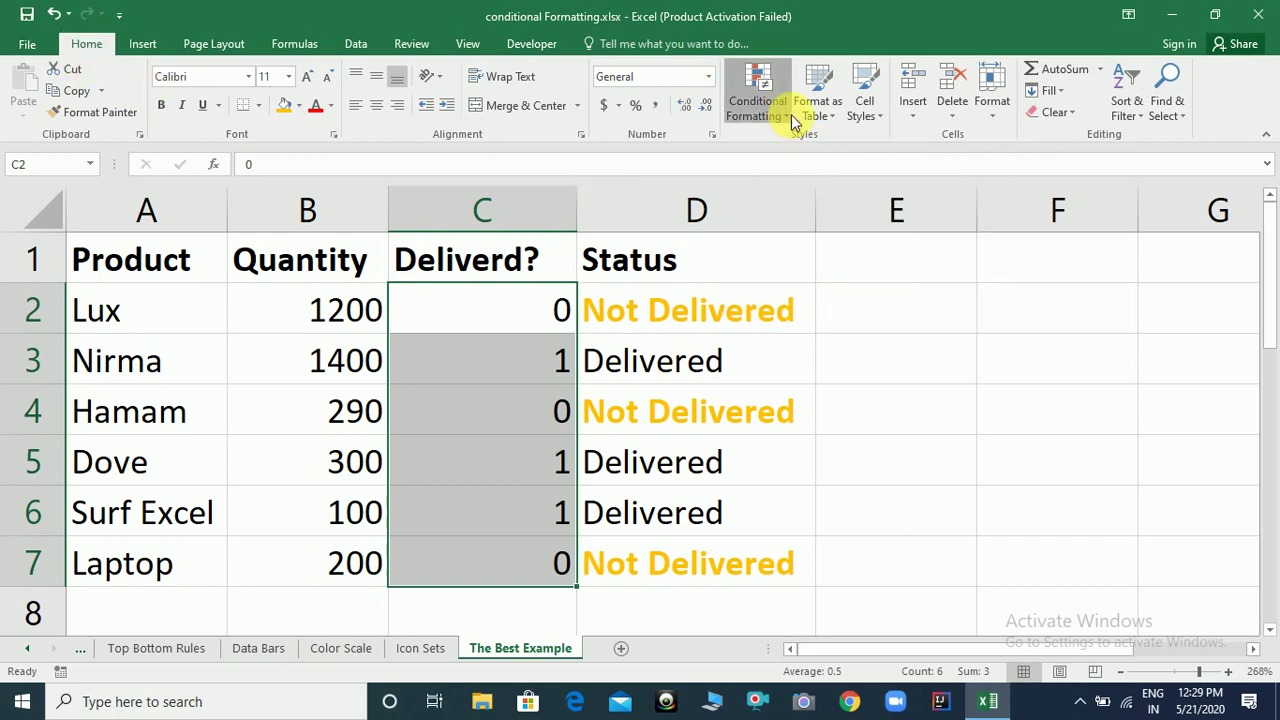
mouse_move(846, 320)
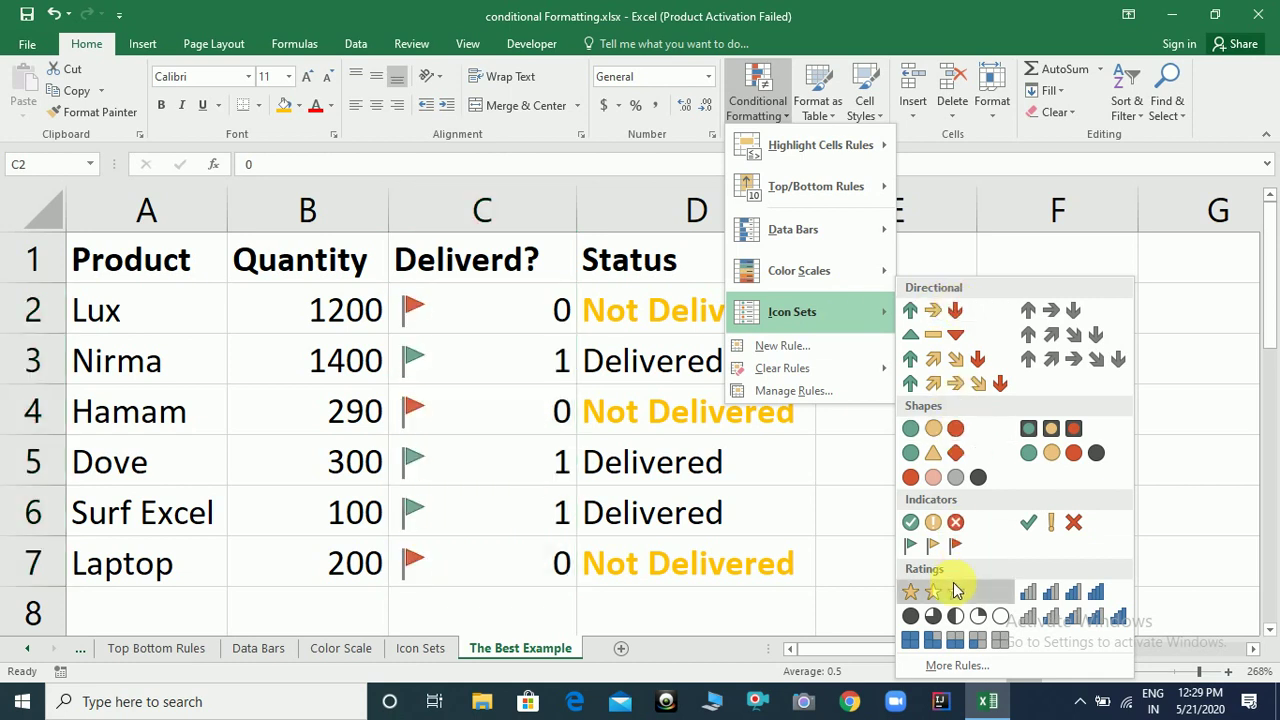
left_click(952, 665)
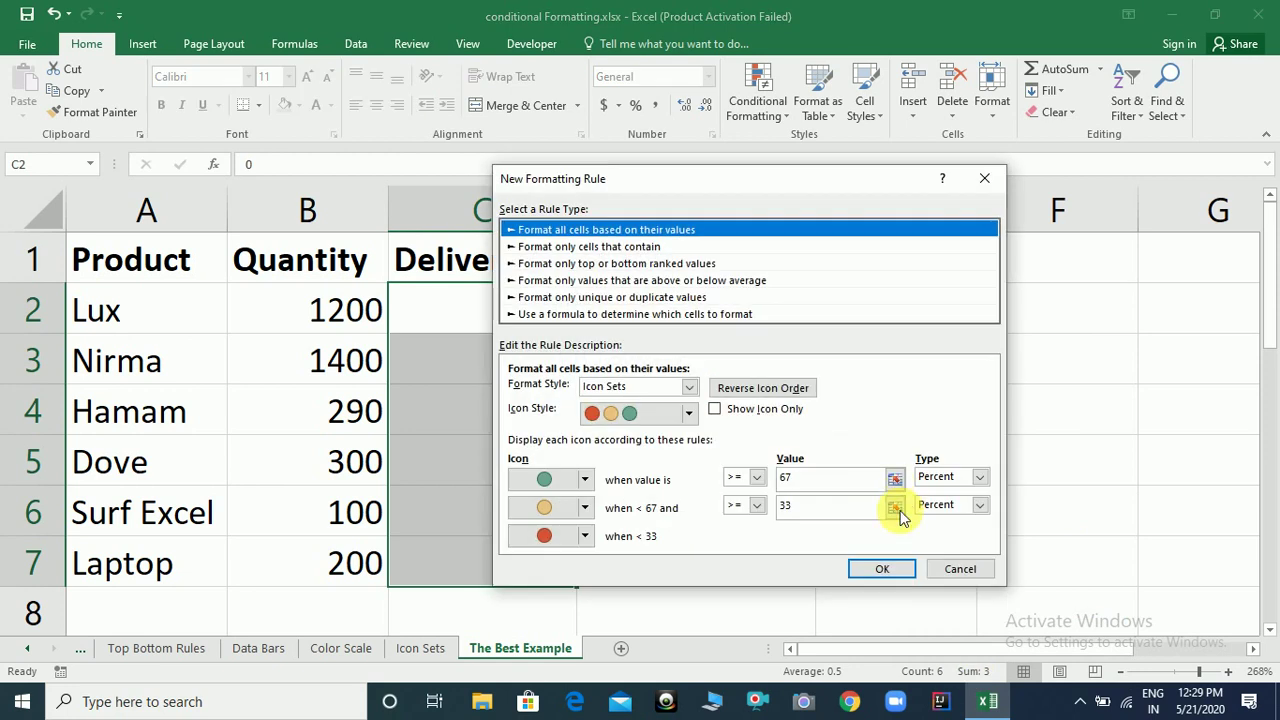
left_click(688, 416)
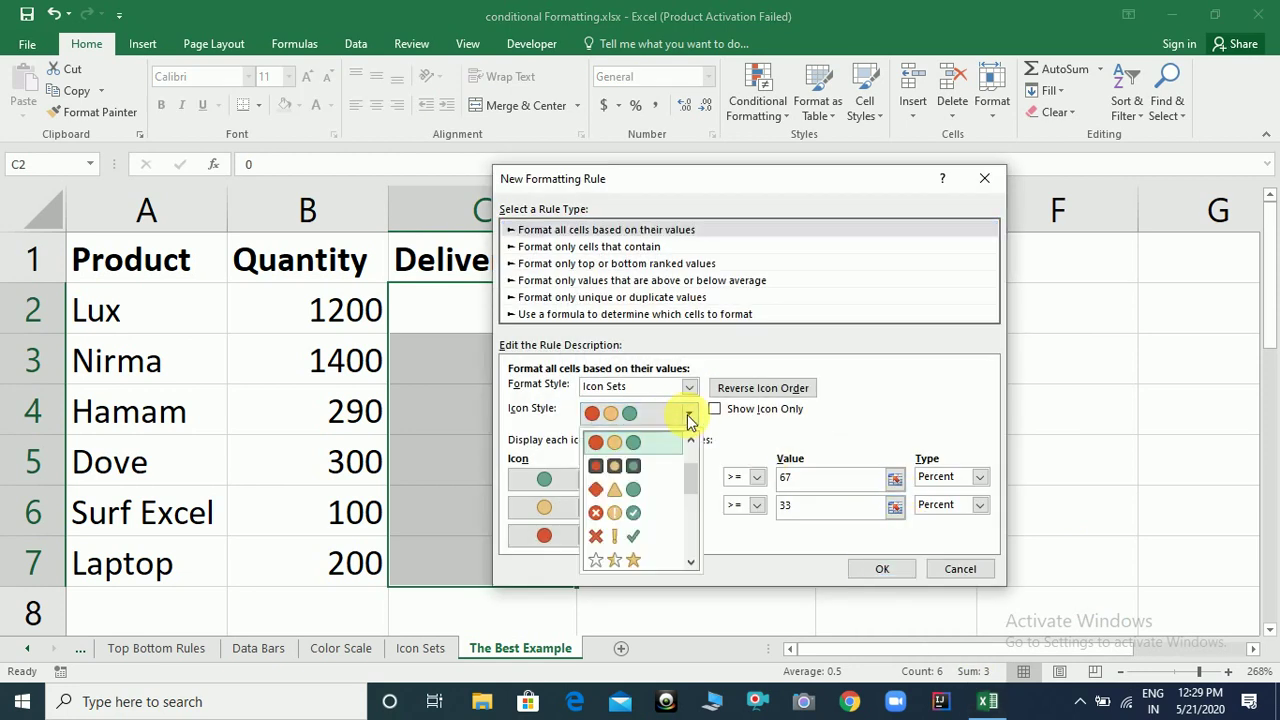
left_click(631, 514)
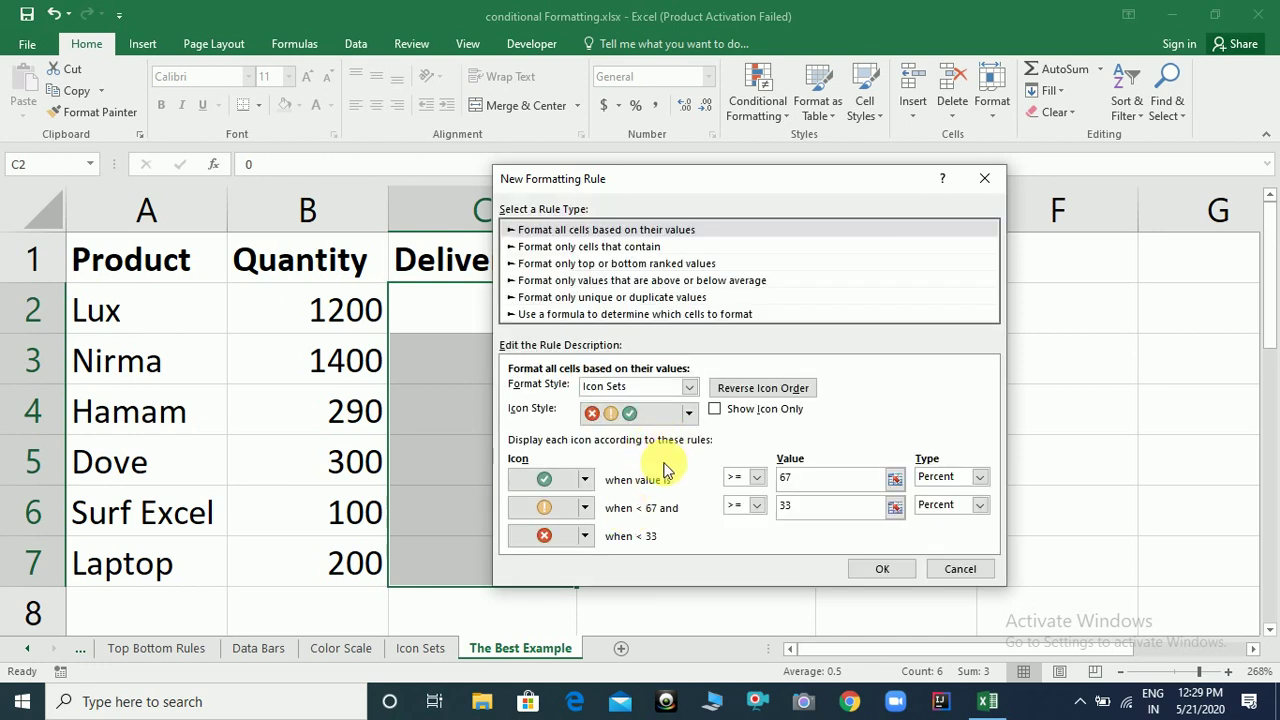
Set the green check icon's threshold to the Number type with a value of >= 1.
left_click(586, 480)
left_click(587, 482)
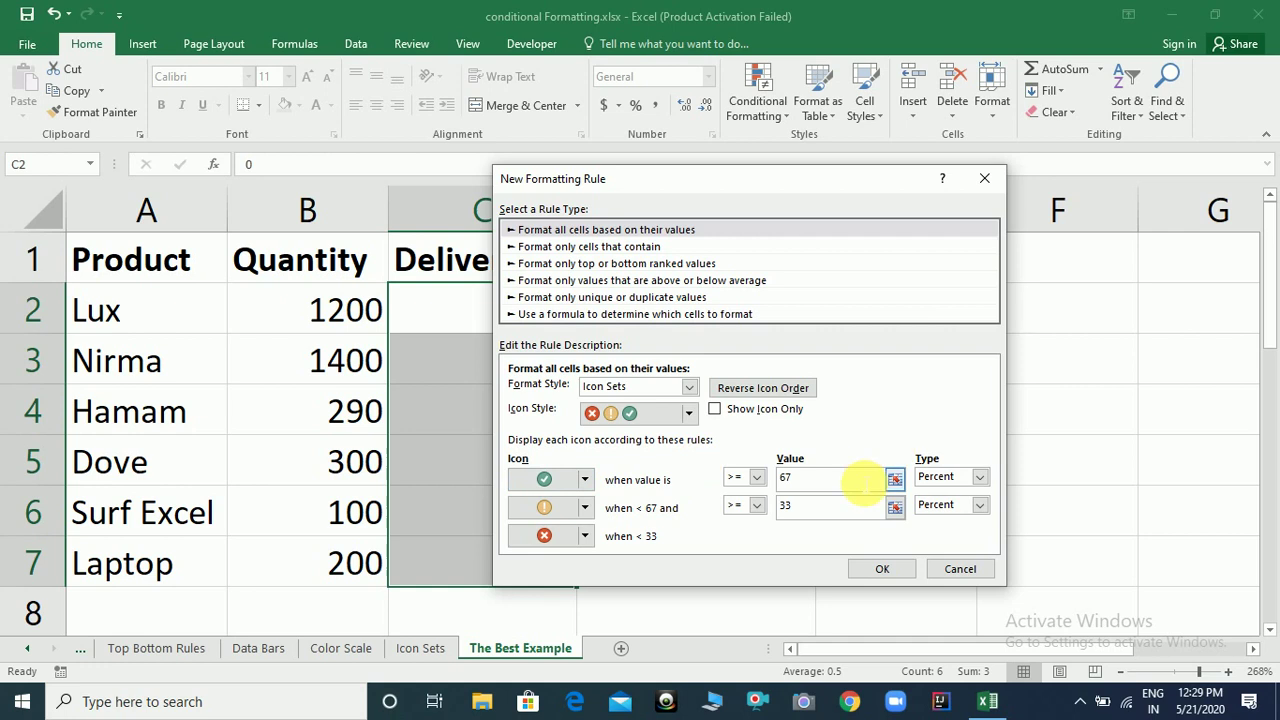
left_click(980, 478)
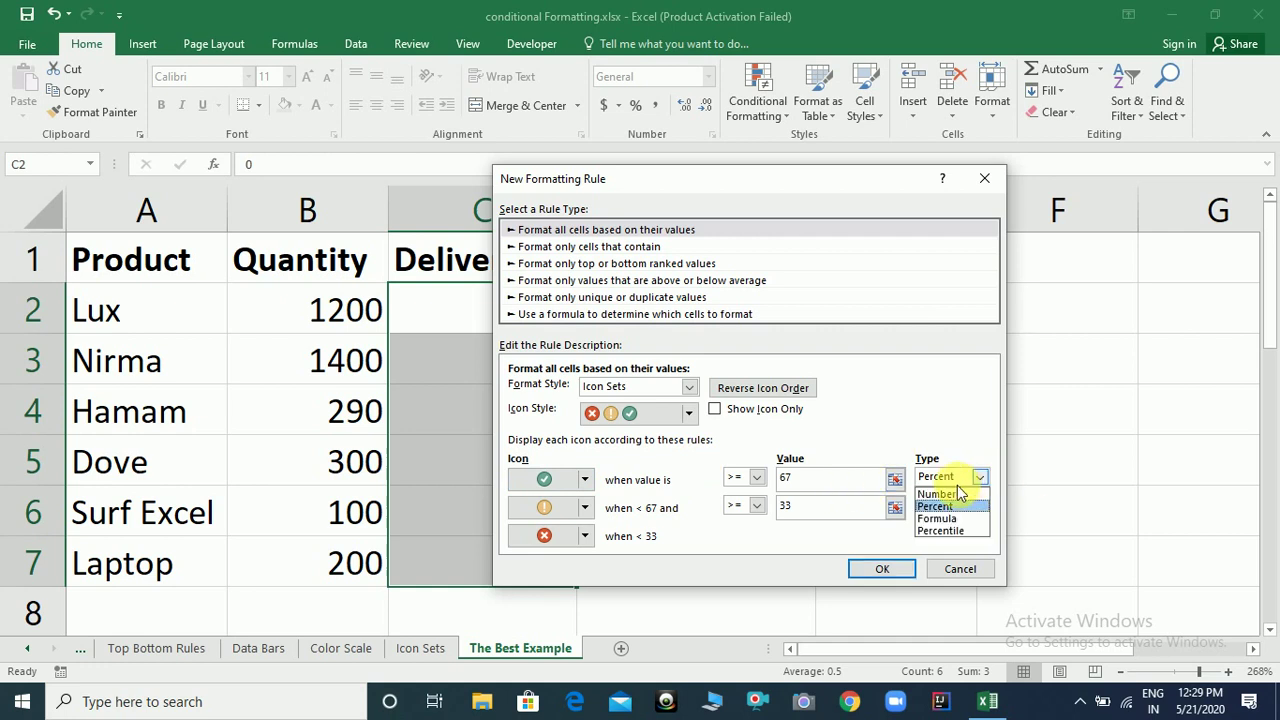
left_click(950, 495)
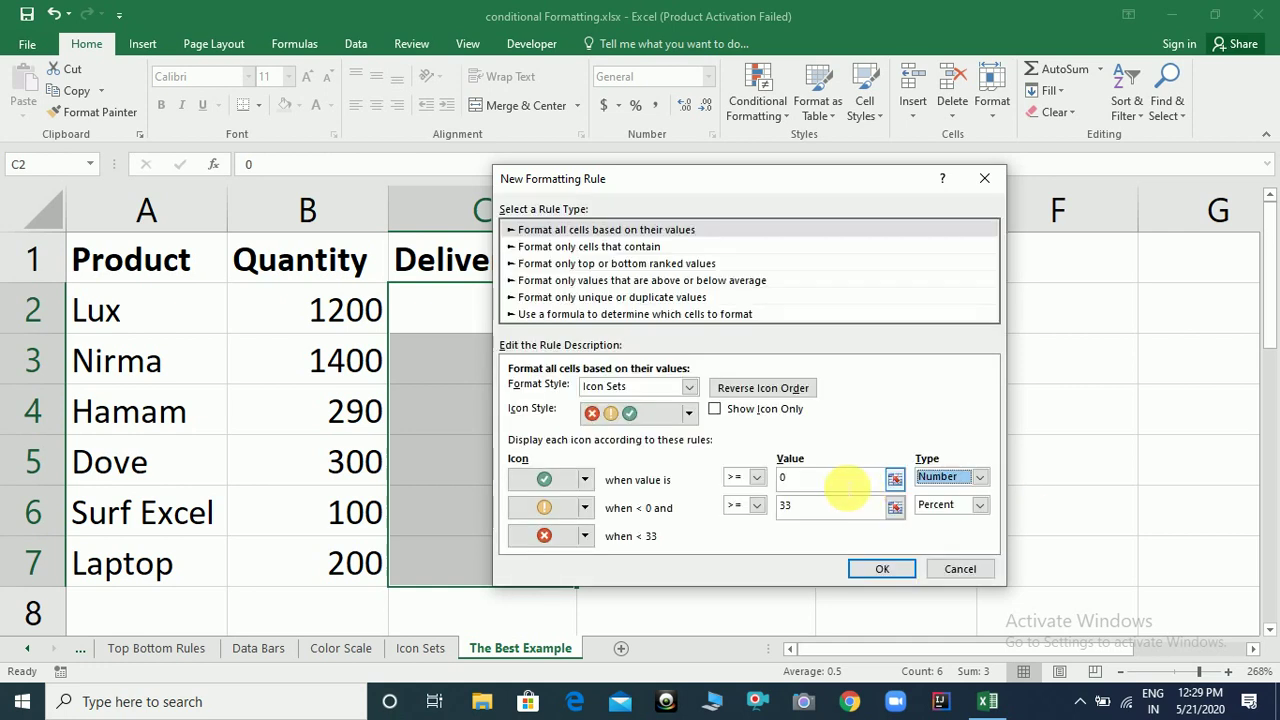
left_click(846, 486)
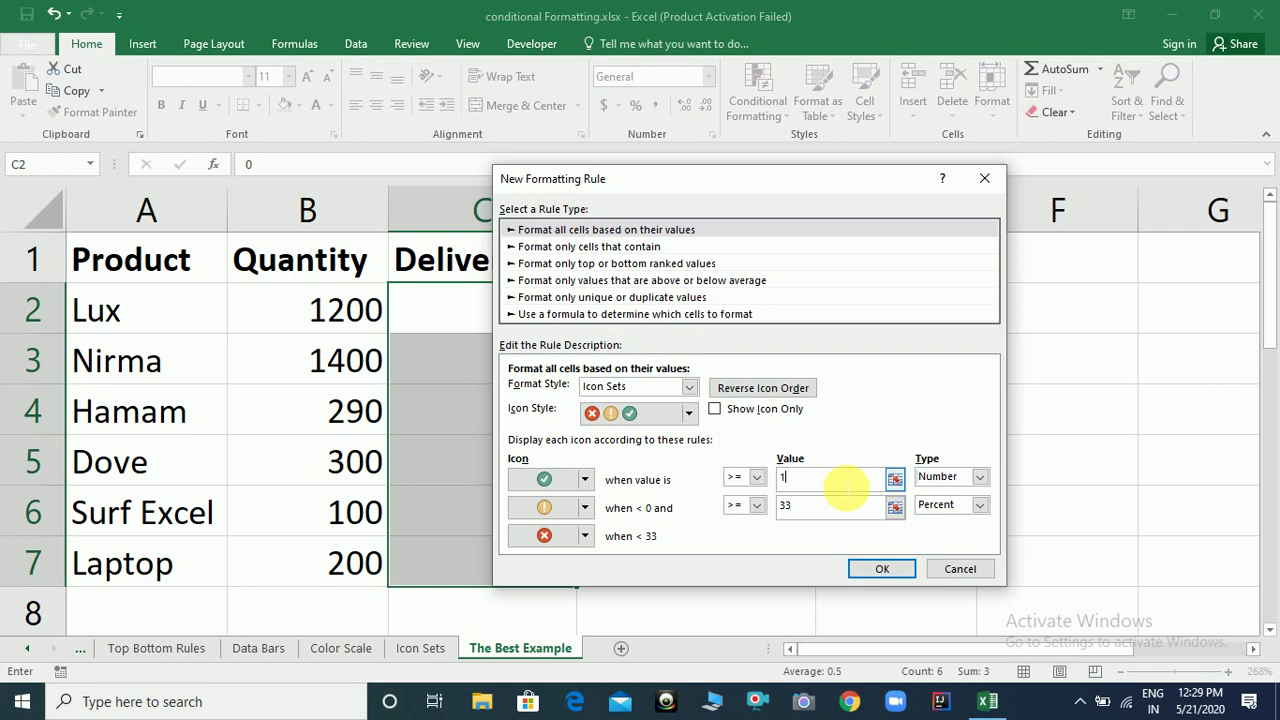
Give the middle range the red cross icon with a Number threshold of >= 0, and apply the rule.
left_click(586, 508)
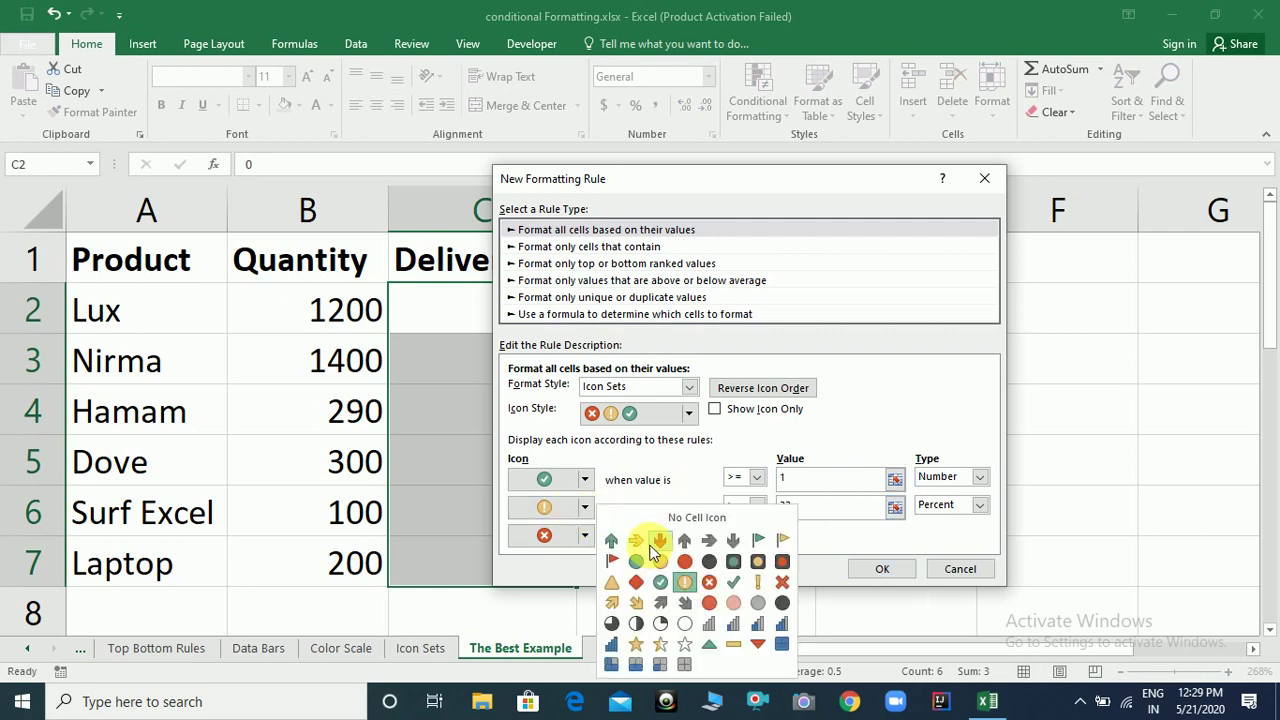
left_click(708, 581)
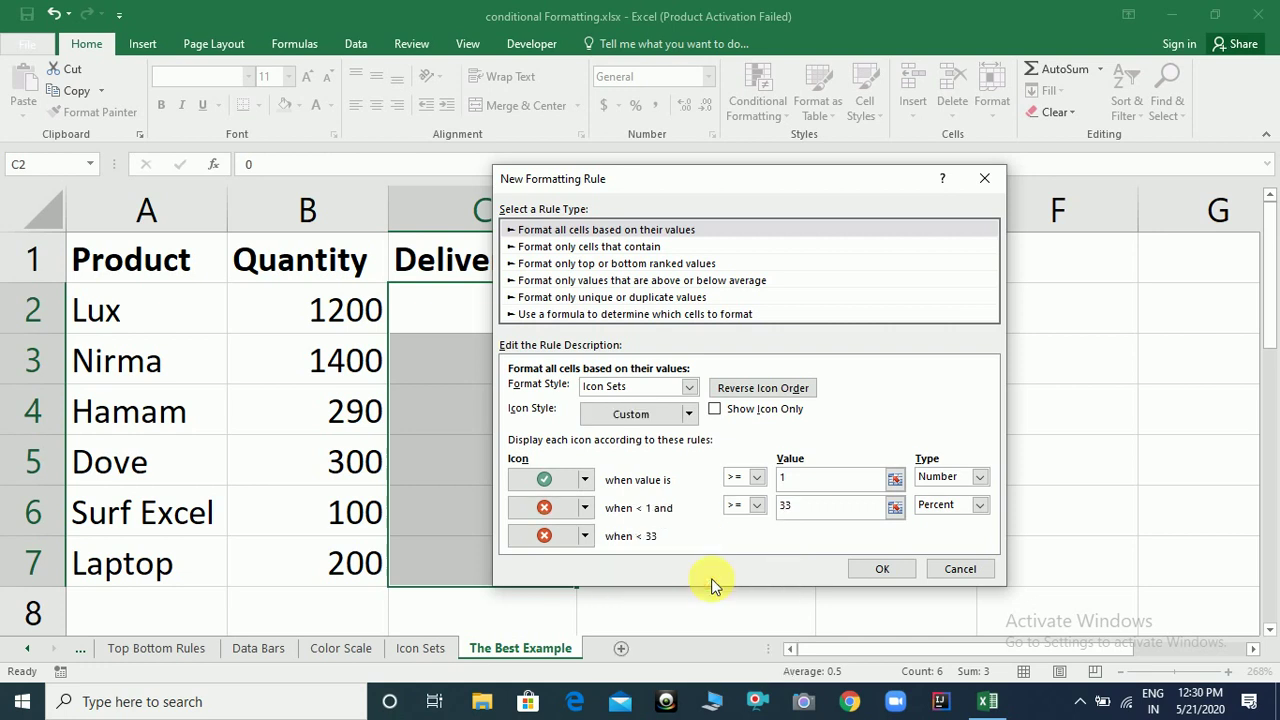
left_click(982, 505)
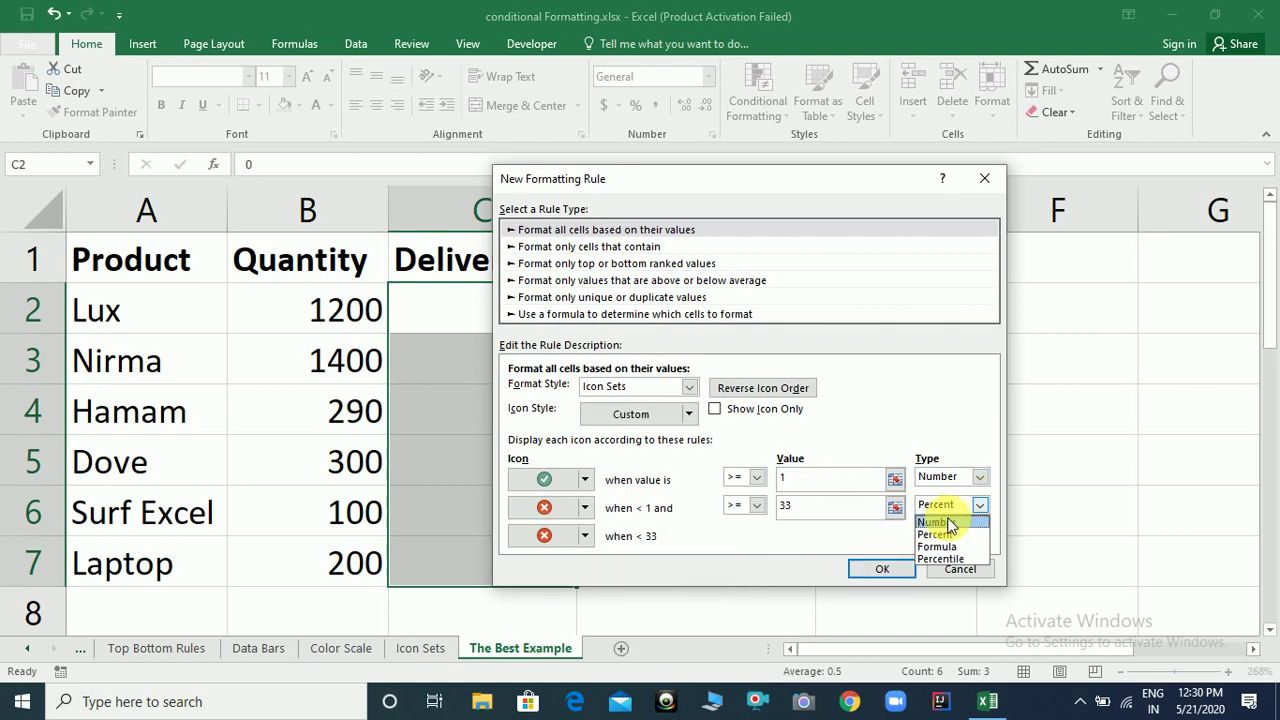
left_click(940, 522)
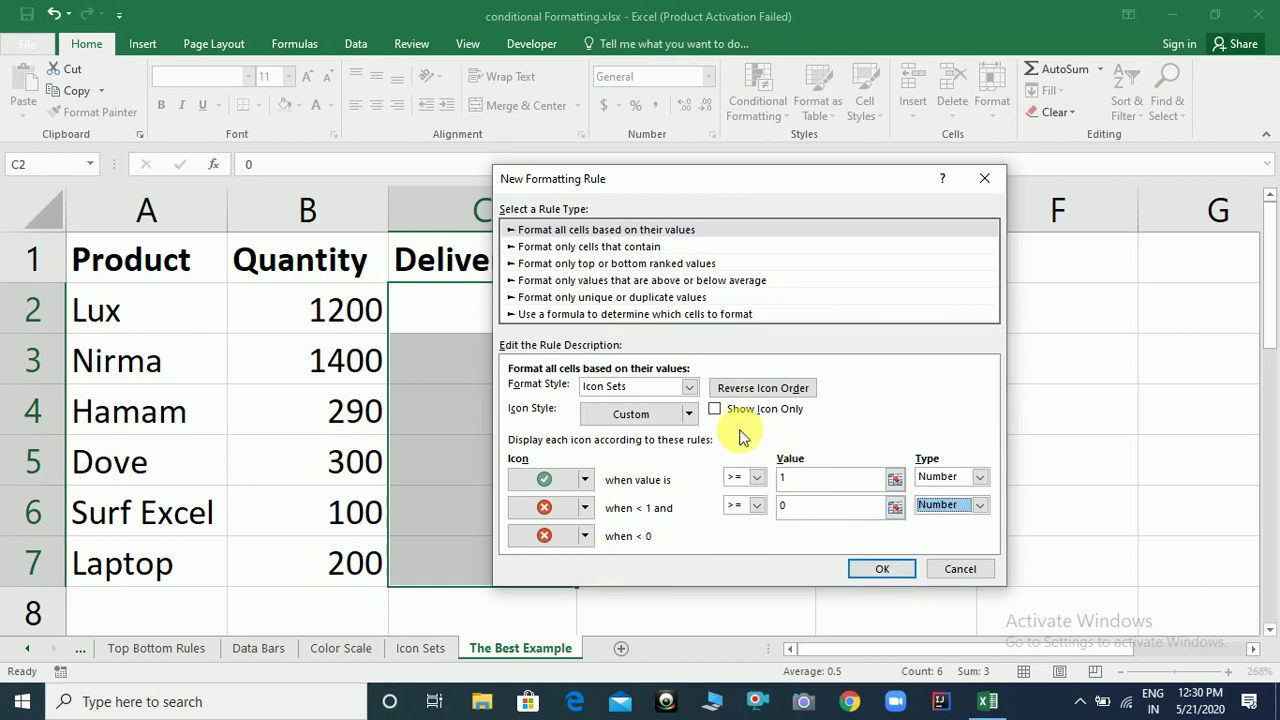
left_click(869, 572)
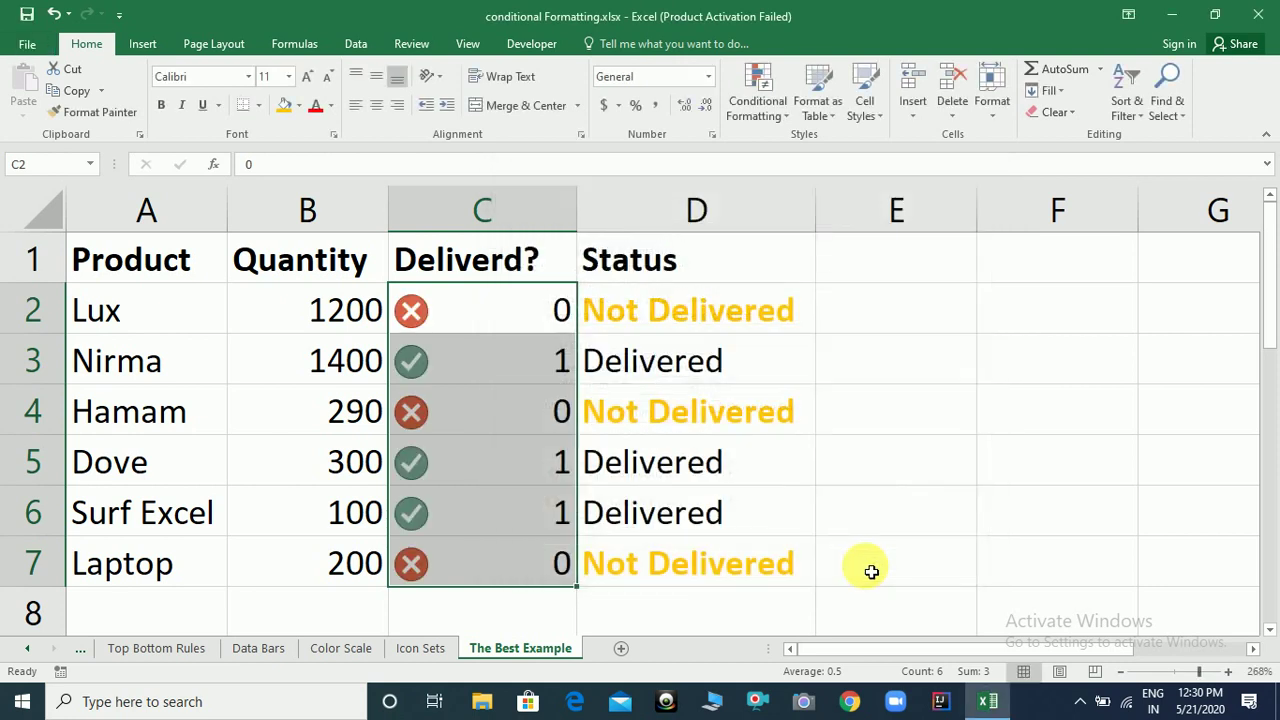
Change Surf Excel's Deliverd? value in C6 to 0 to test the icons.
left_click(543, 329)
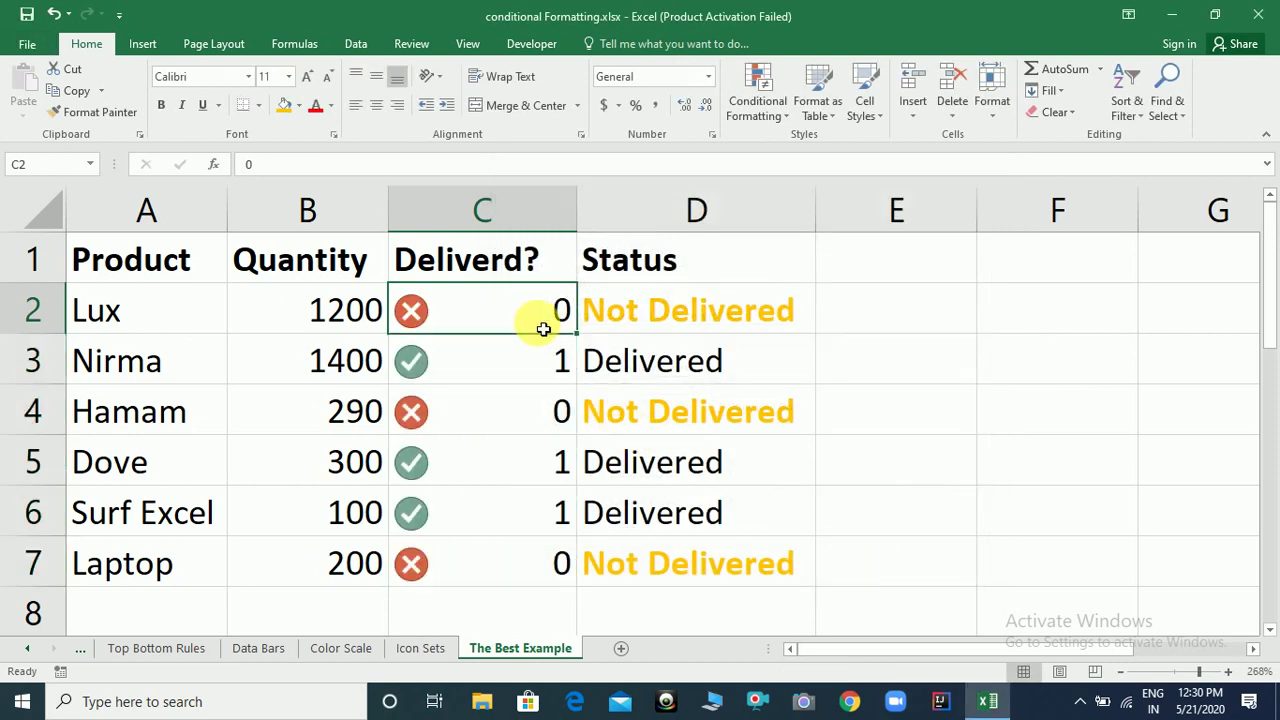
left_click(463, 362)
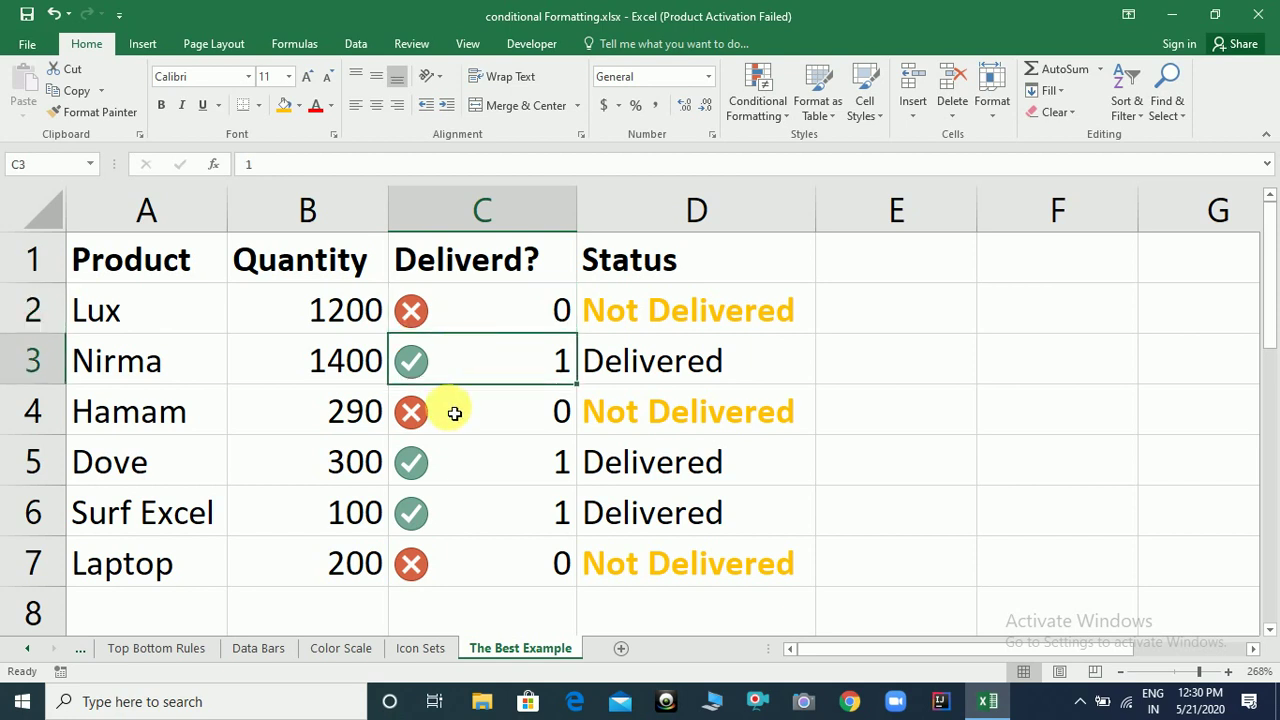
left_click(452, 409)
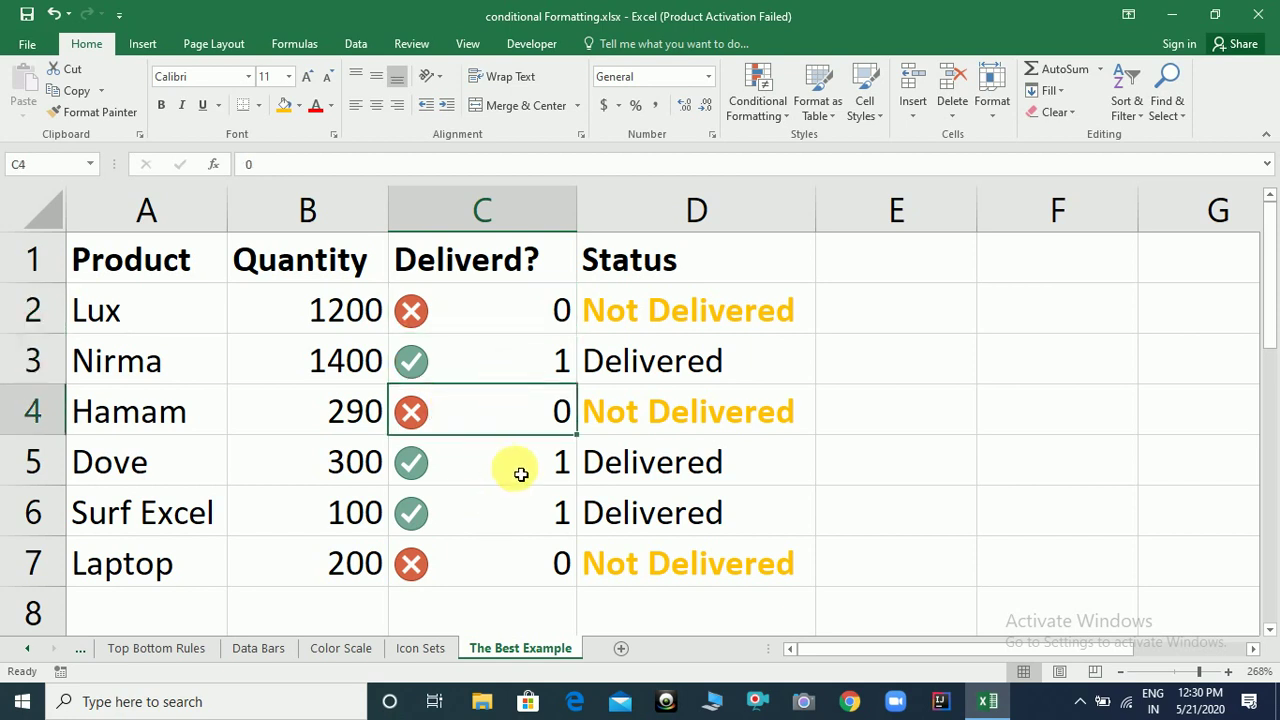
left_click(513, 533)
type("0")
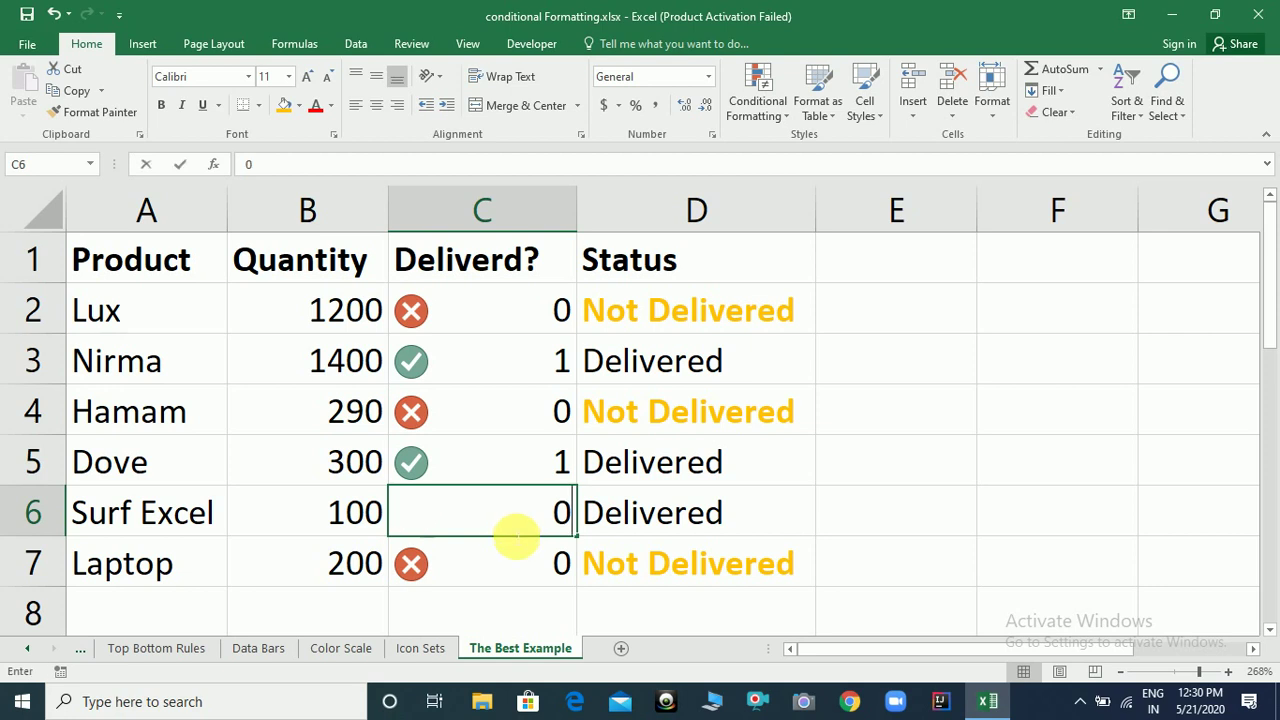
key("Return")
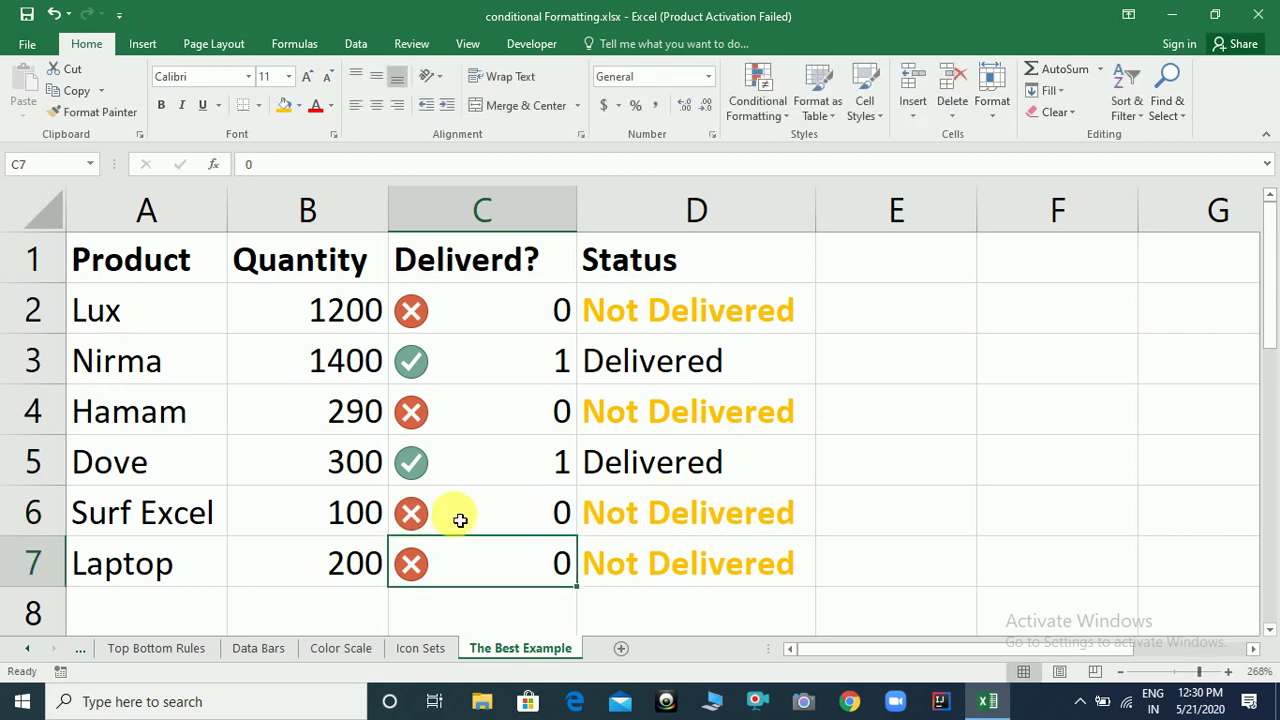
Create another icon-set rule for C2:C7, again choosing the circled cross, exclamation and check mark style.
left_click(482, 304)
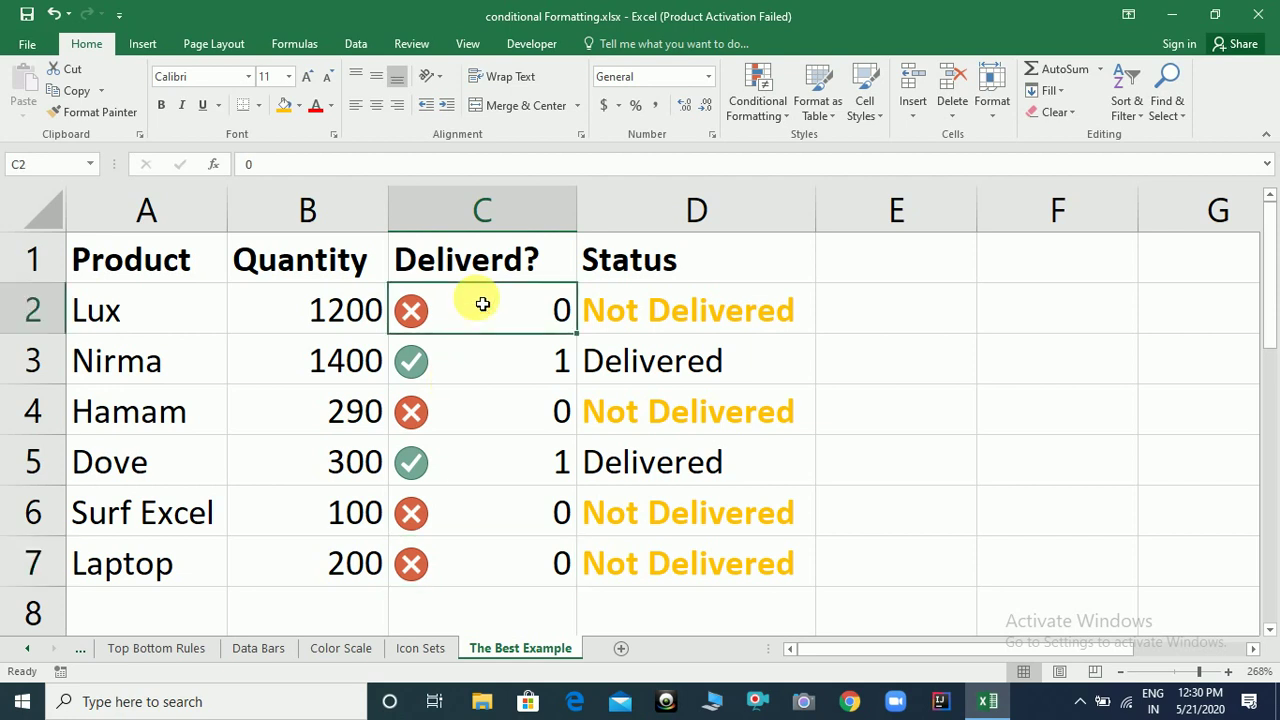
key("shift+Down")
key("shift+Down")
key("shift+Down")
key("shift+Down")
key("shift+Down")
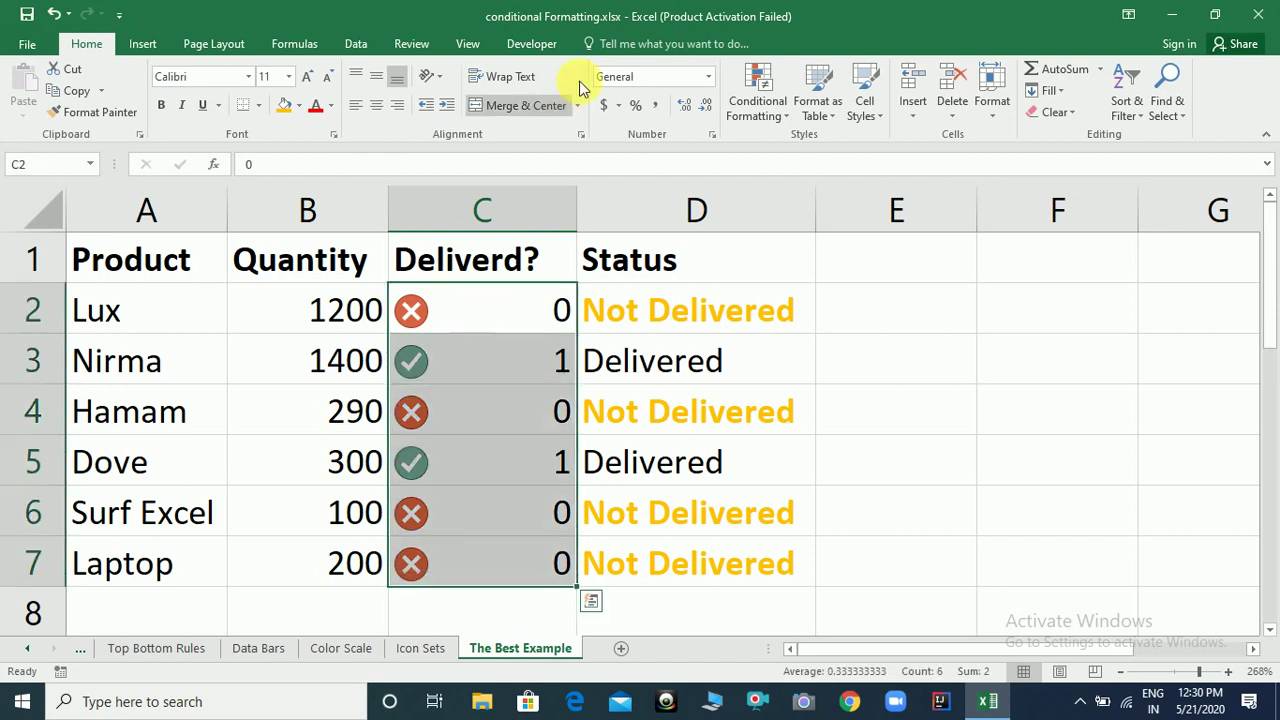
left_click(786, 112)
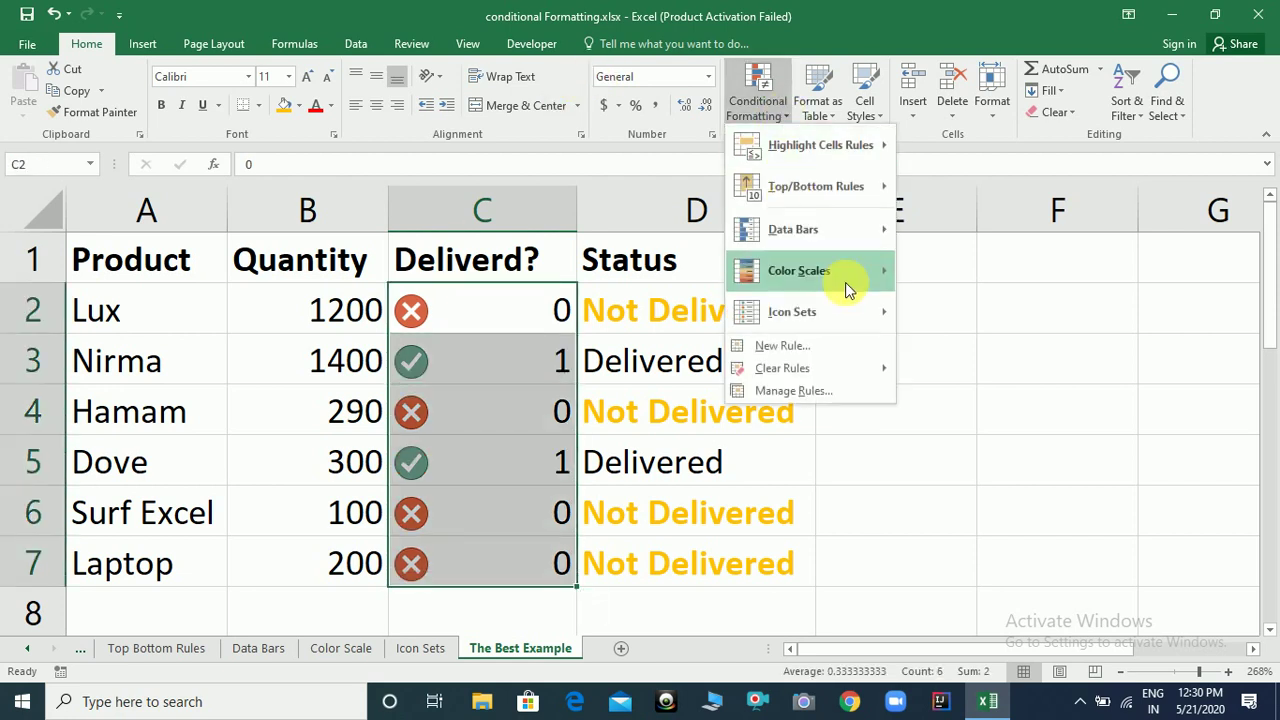
mouse_move(836, 310)
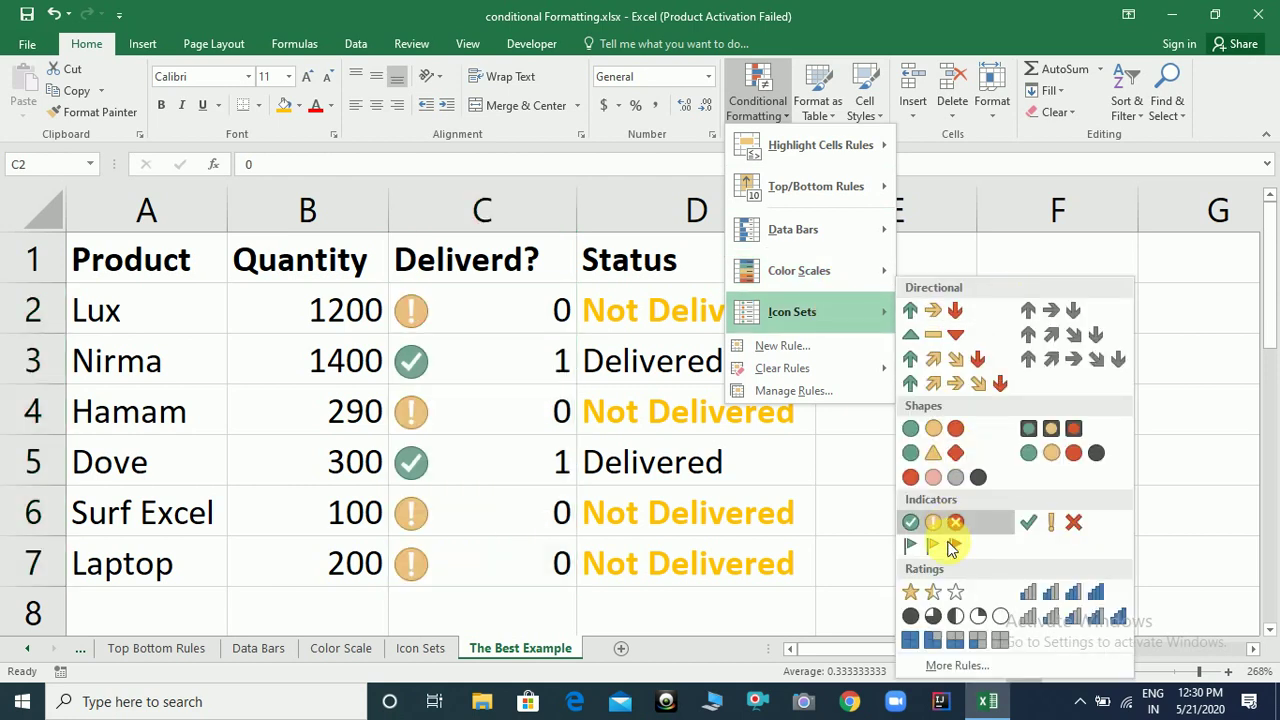
left_click(947, 672)
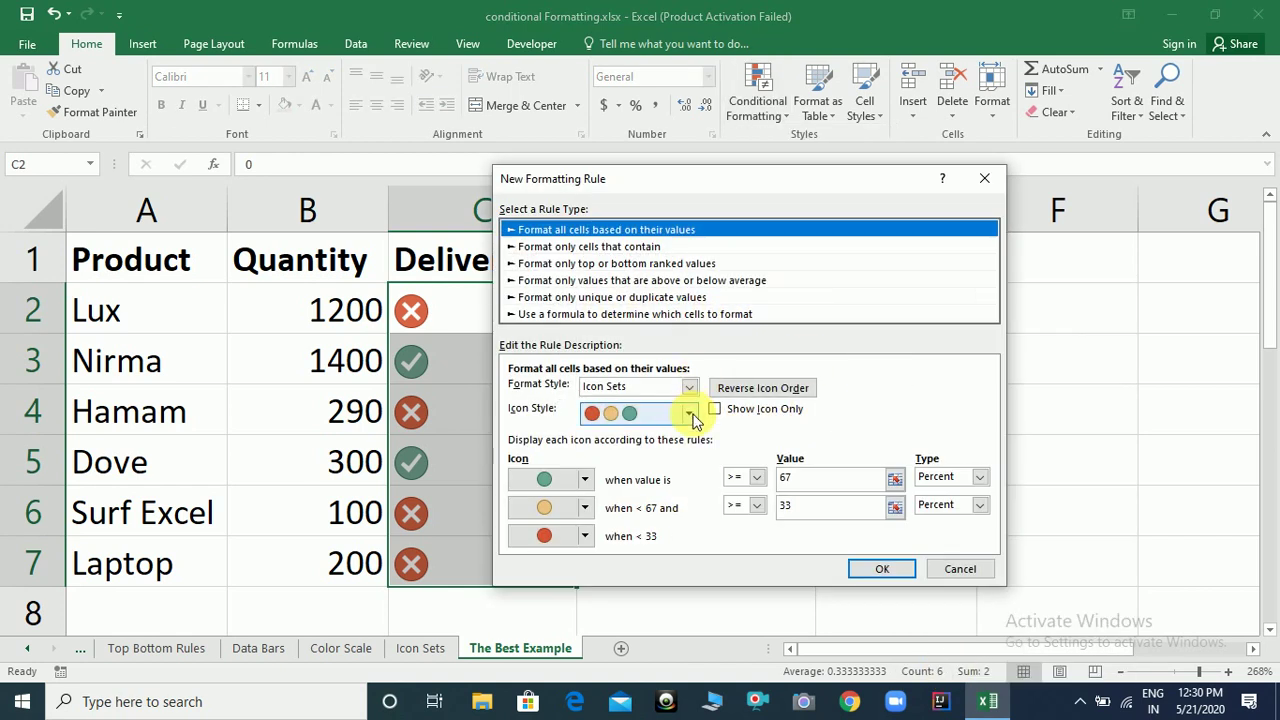
left_click(690, 414)
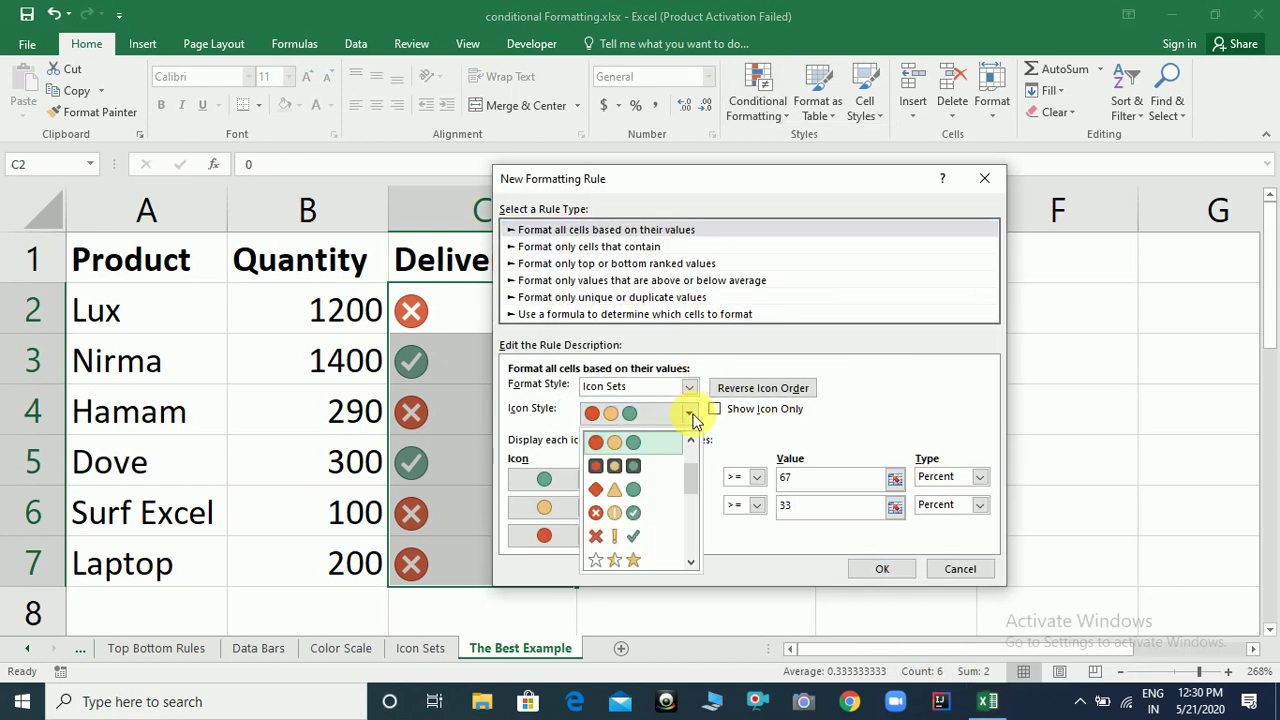
left_click(635, 512)
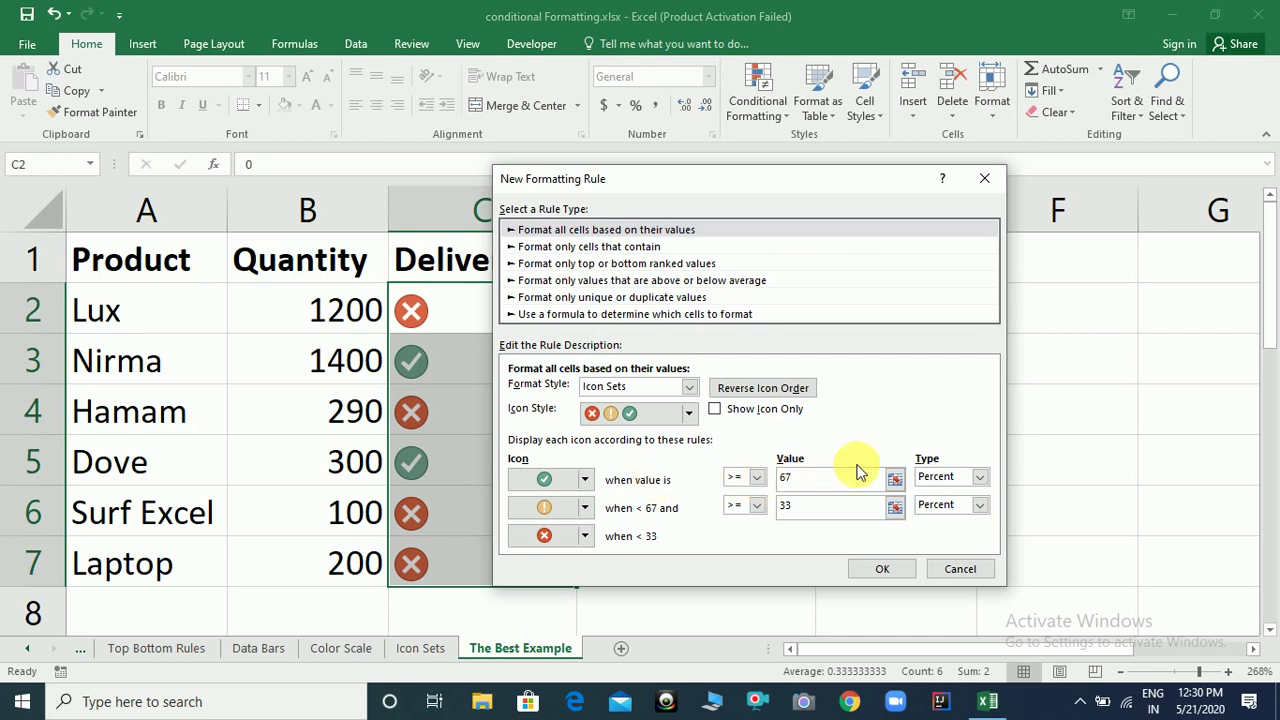
Switch both icon thresholds to the Number type, with >= 1 for the check mark and >= 0 for the middle icon.
left_click(955, 477)
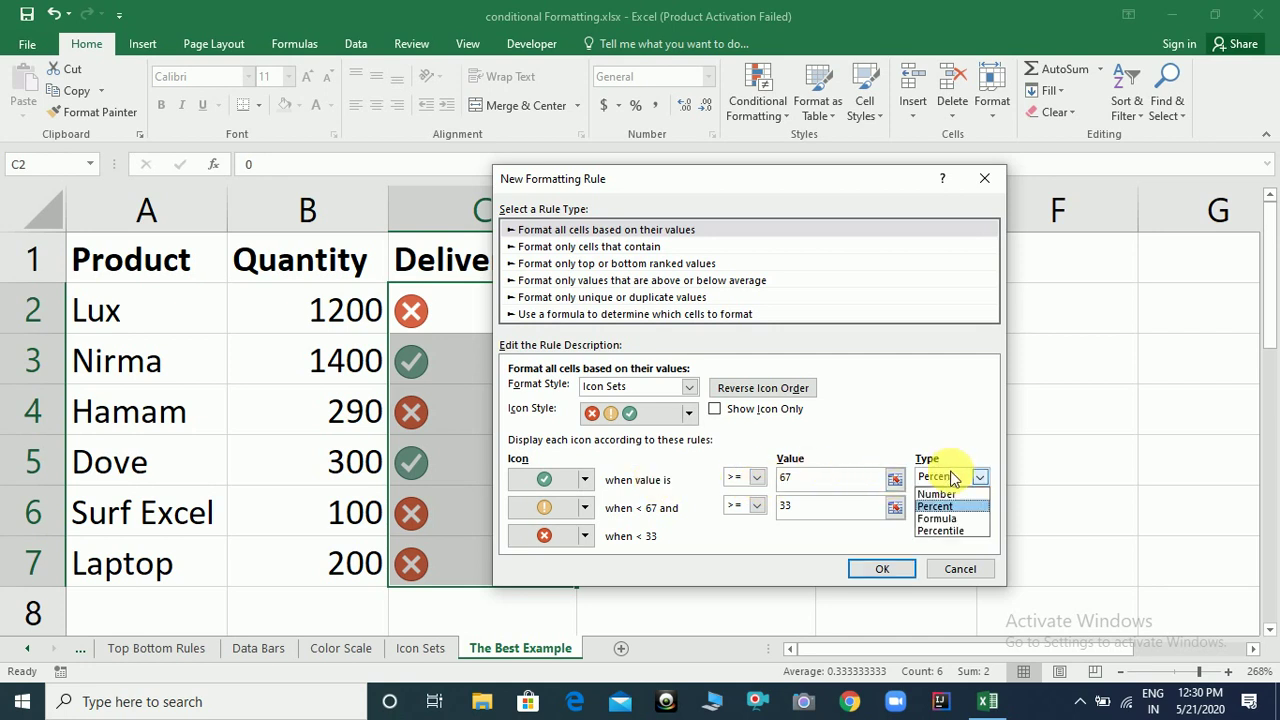
left_click(941, 494)
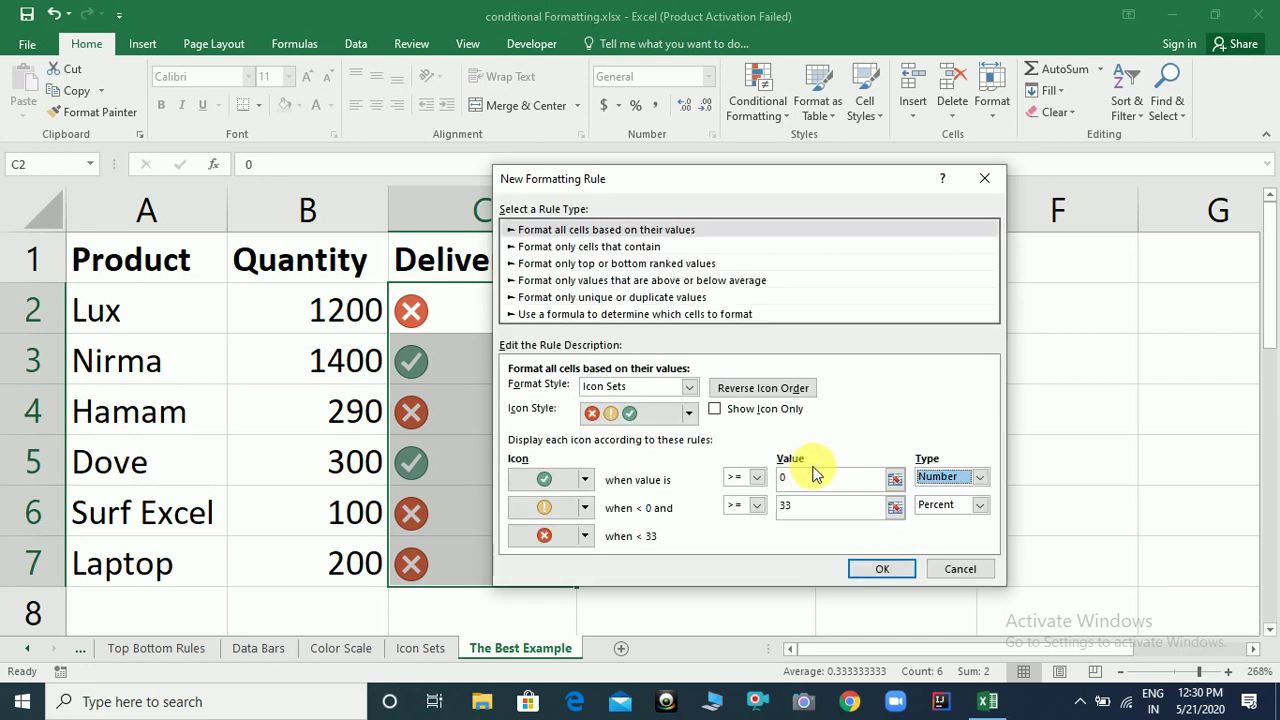
left_click(820, 480)
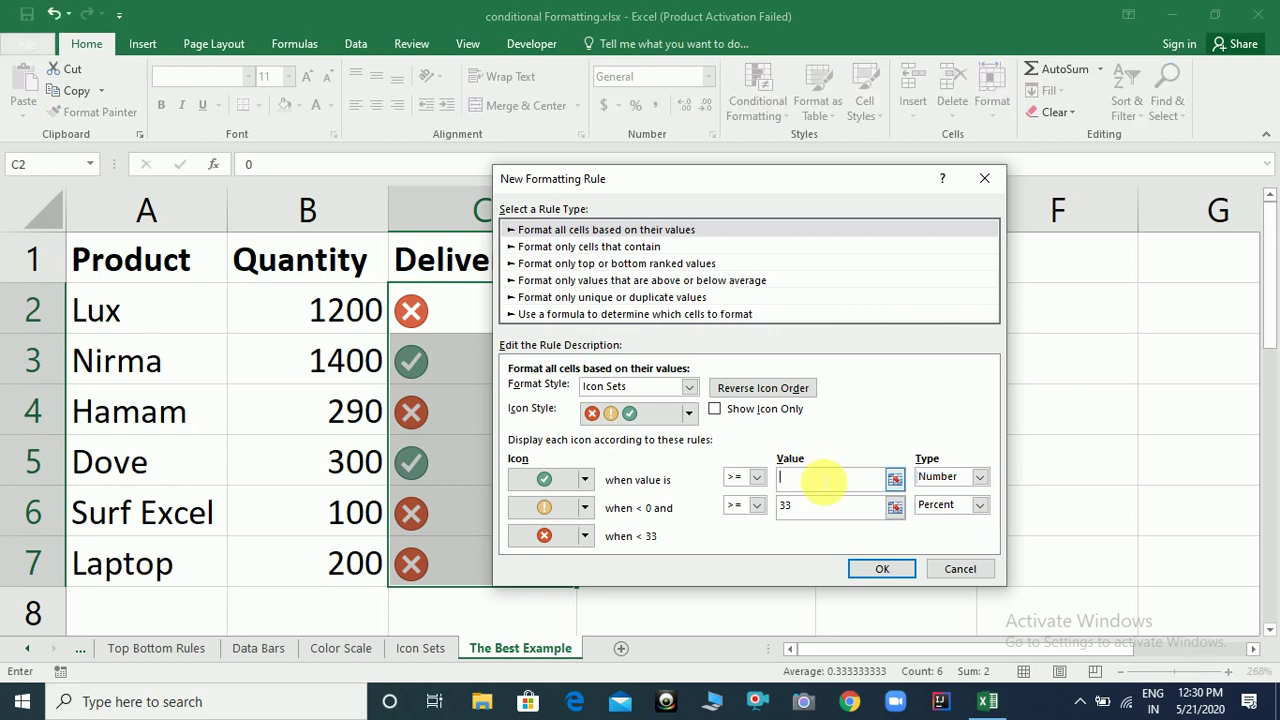
type("1")
left_click(950, 505)
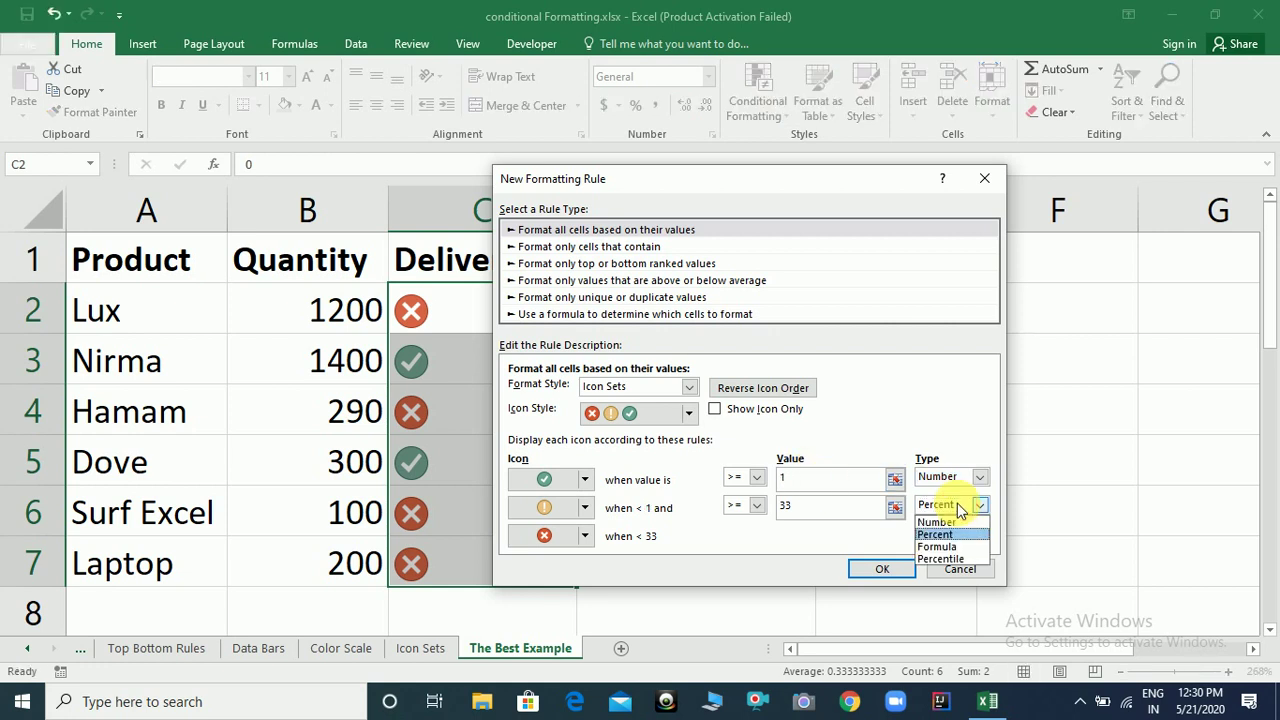
left_click(947, 522)
left_click(837, 508)
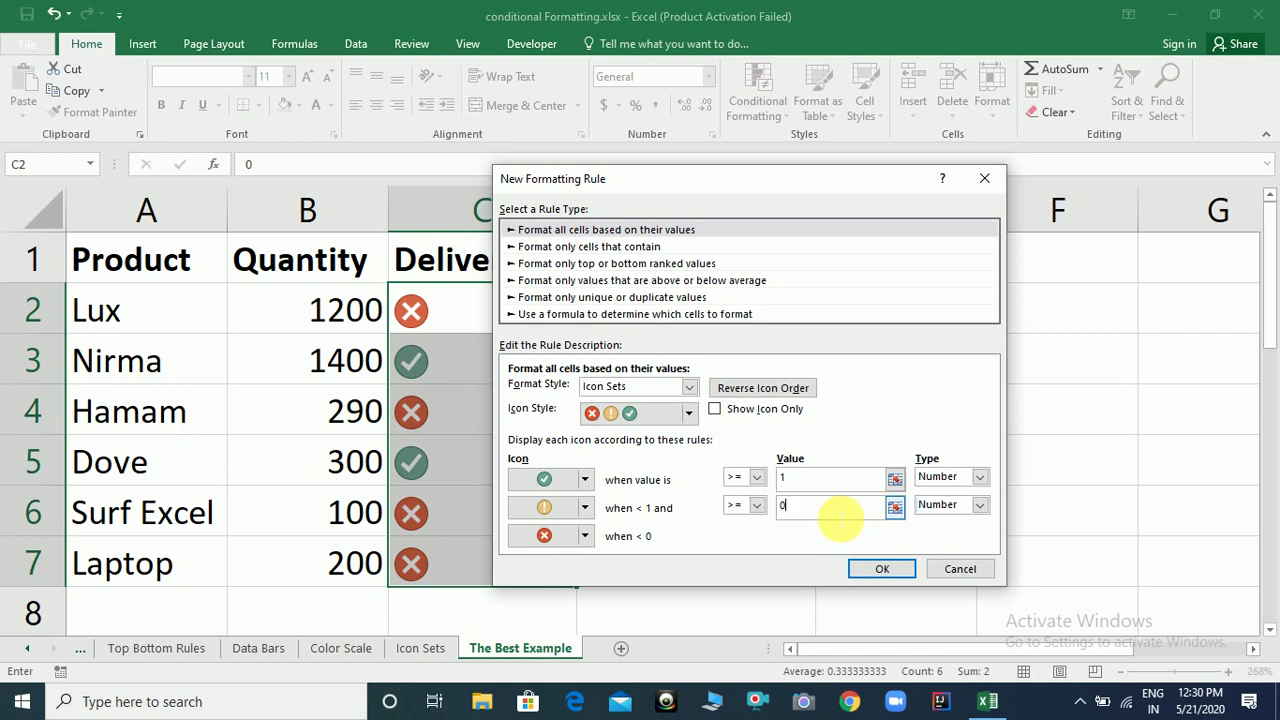
Give the middle range the red cross icon, show icons only without the numbers, and apply the rule.
left_click(585, 508)
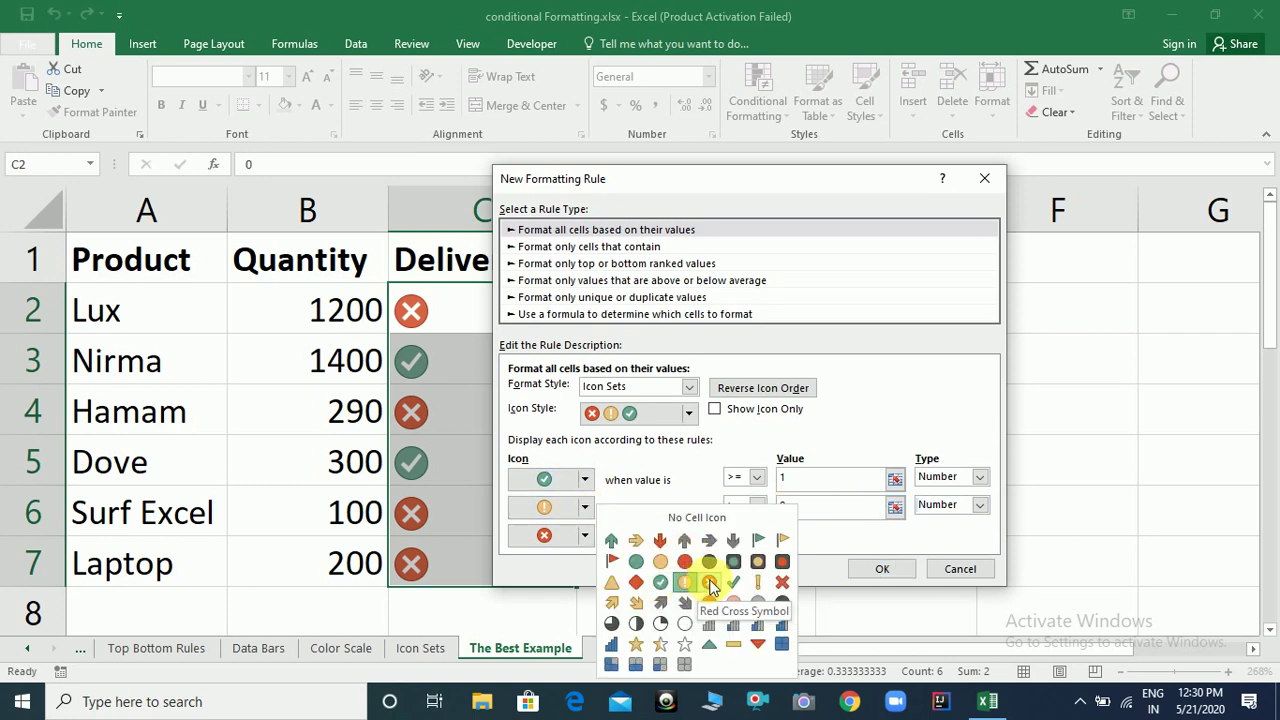
left_click(709, 582)
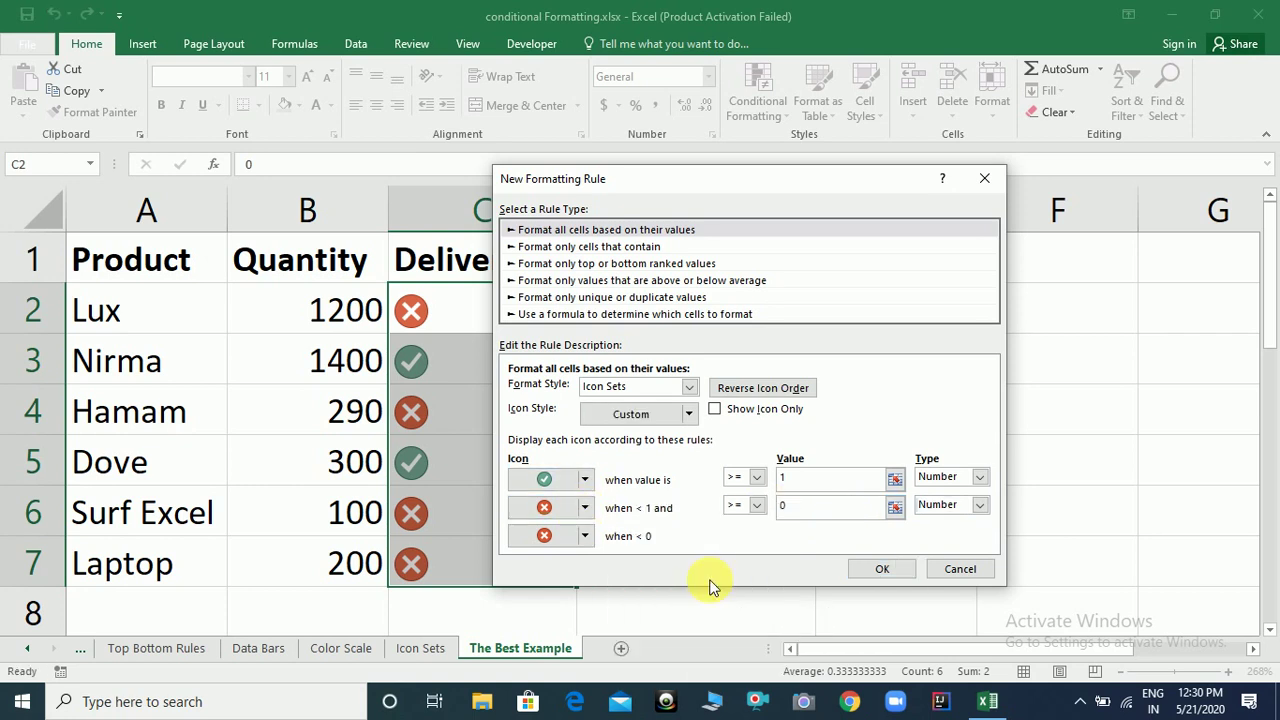
left_click(715, 410)
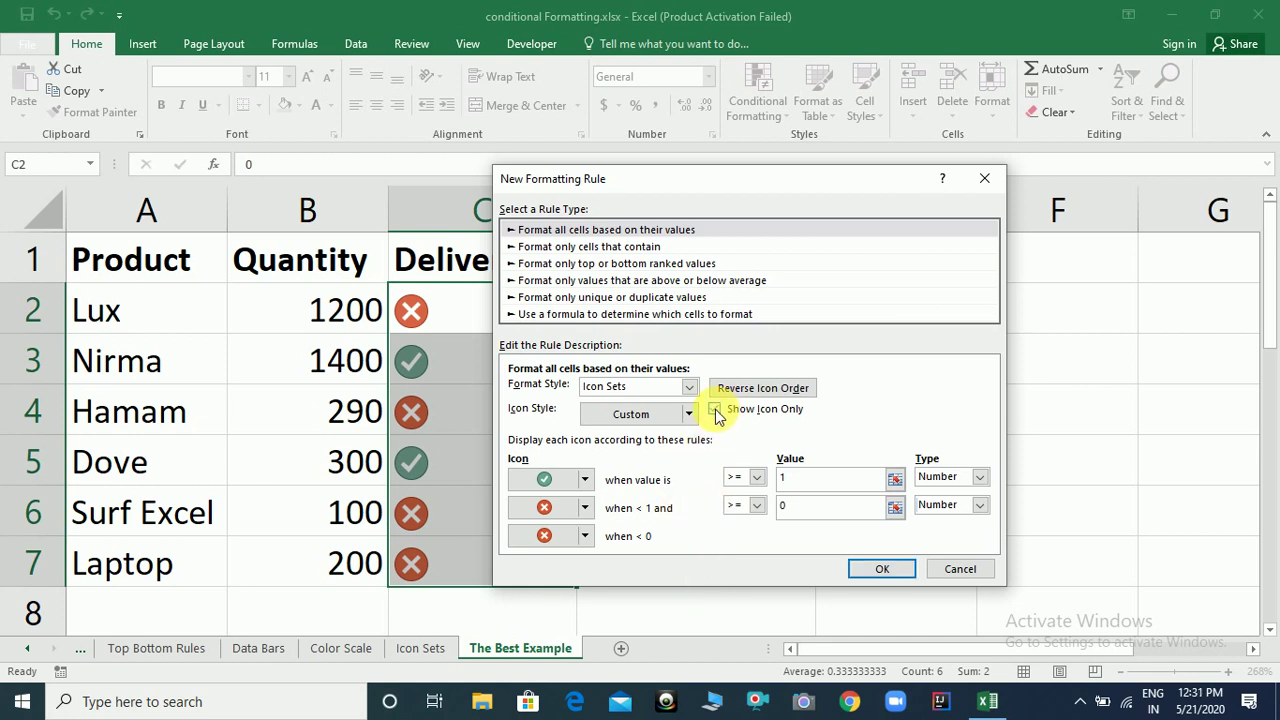
left_click(882, 569)
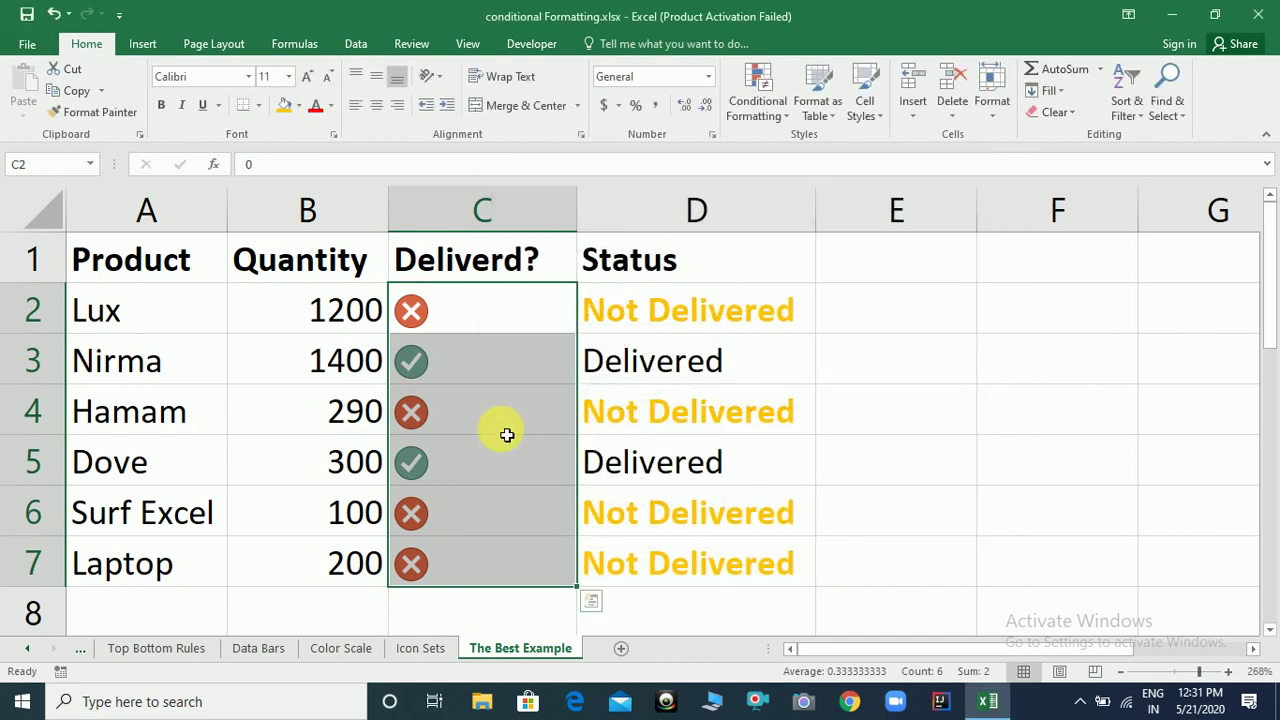
Centre the icons horizontally in the Deliverd? cells C2:C7.
left_click(503, 431)
left_click(455, 315)
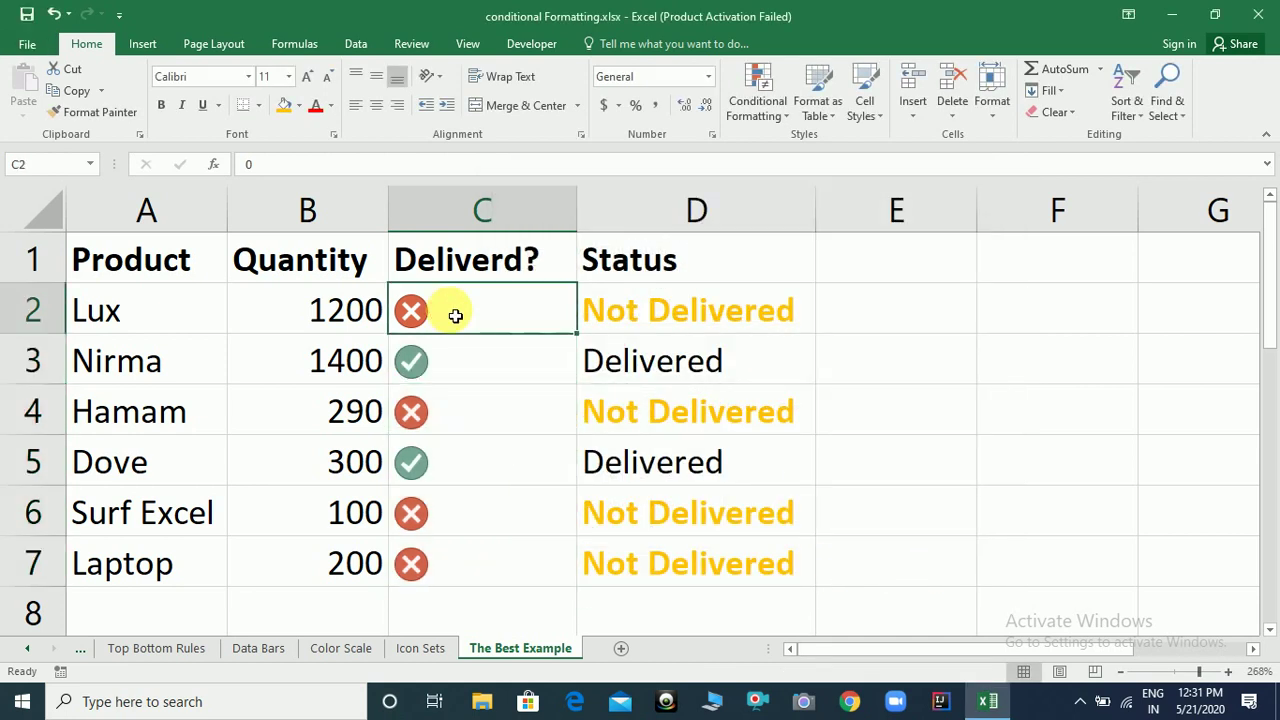
key("shift+Down")
key("shift+Down")
key("shift+Down")
key("shift+Down")
key("shift+Down")
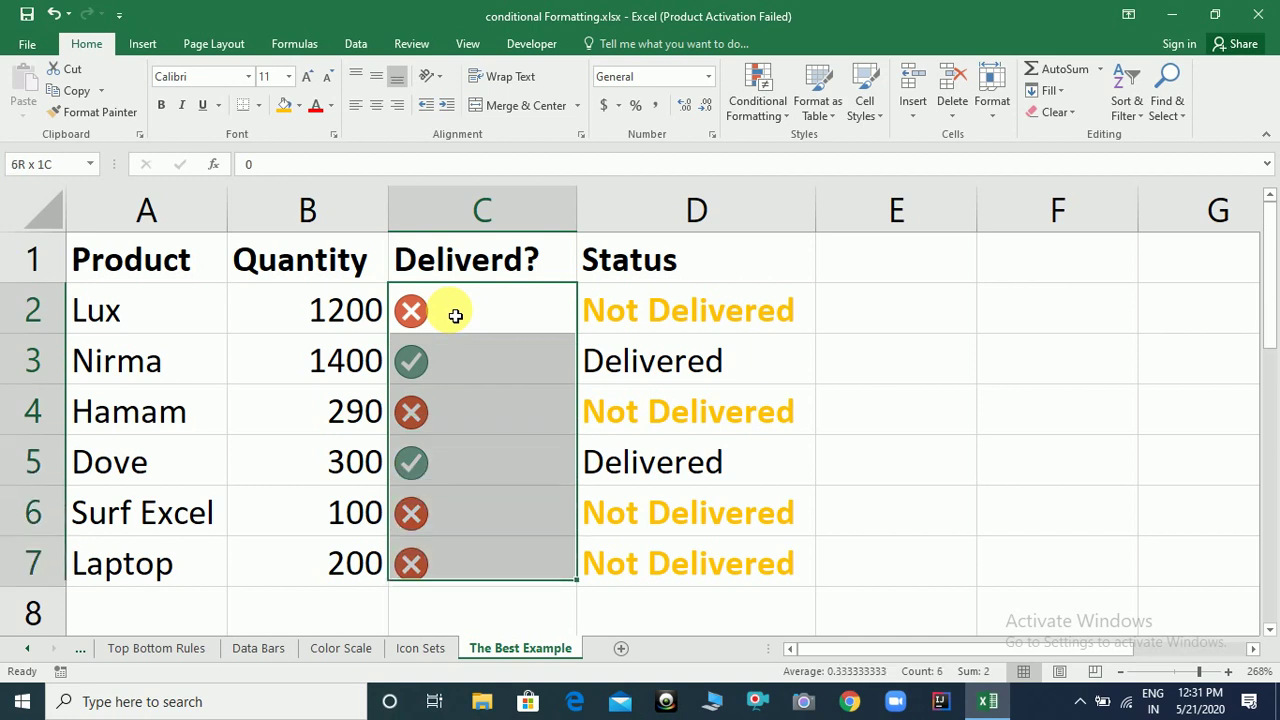
left_click(376, 108)
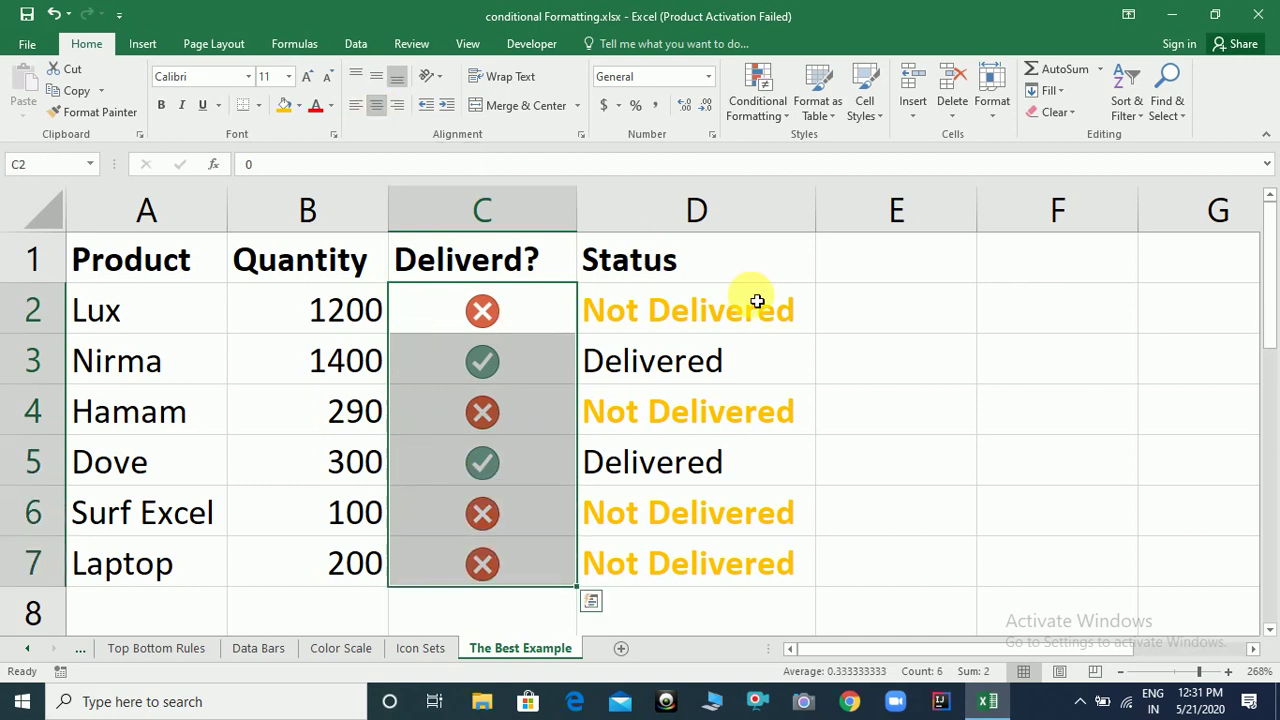
left_click(880, 308)
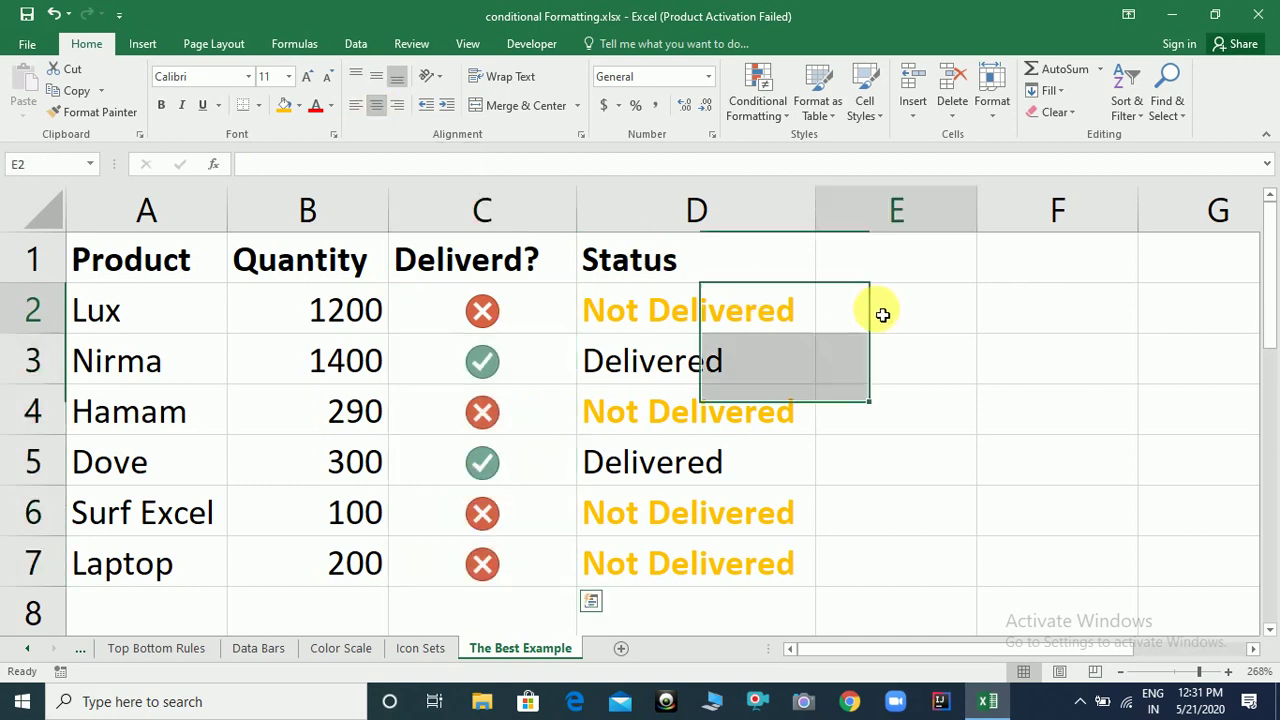
Test the Deliverd? icons and statuses by entering 1 for Lux, 0 for Nirma and 1 for Hamam.
left_click(480, 323)
type("1")
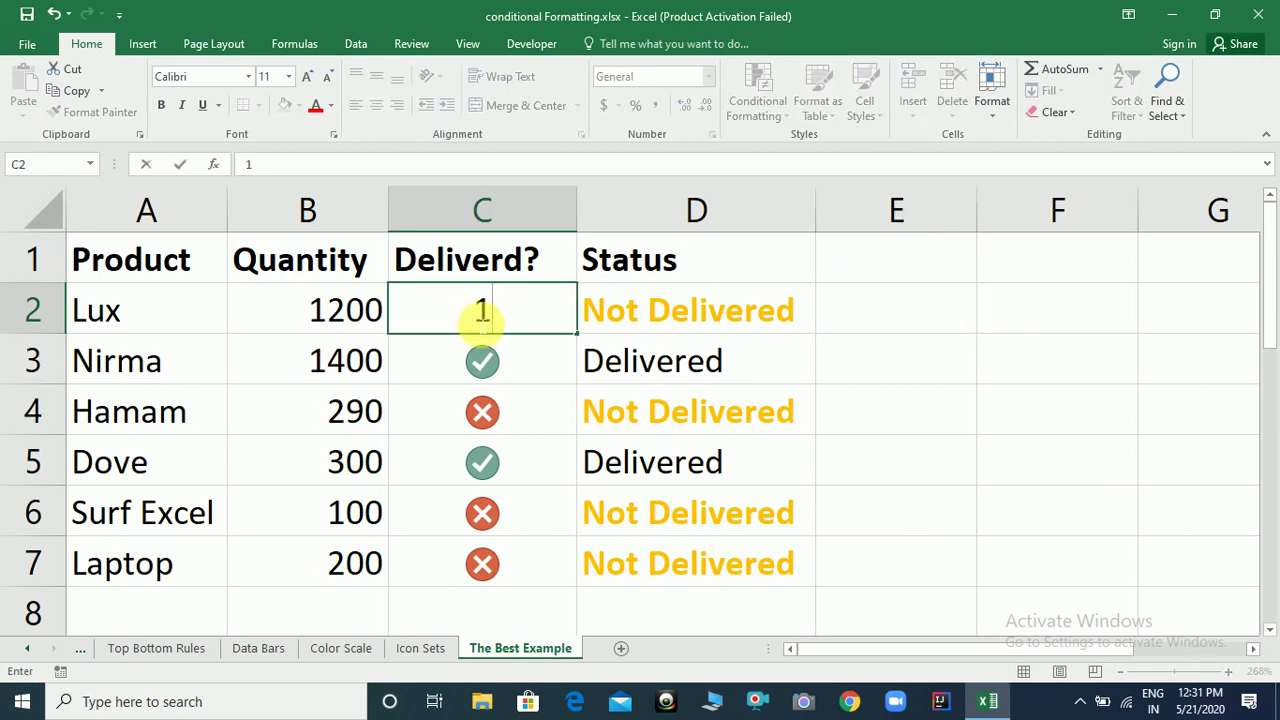
key("Return")
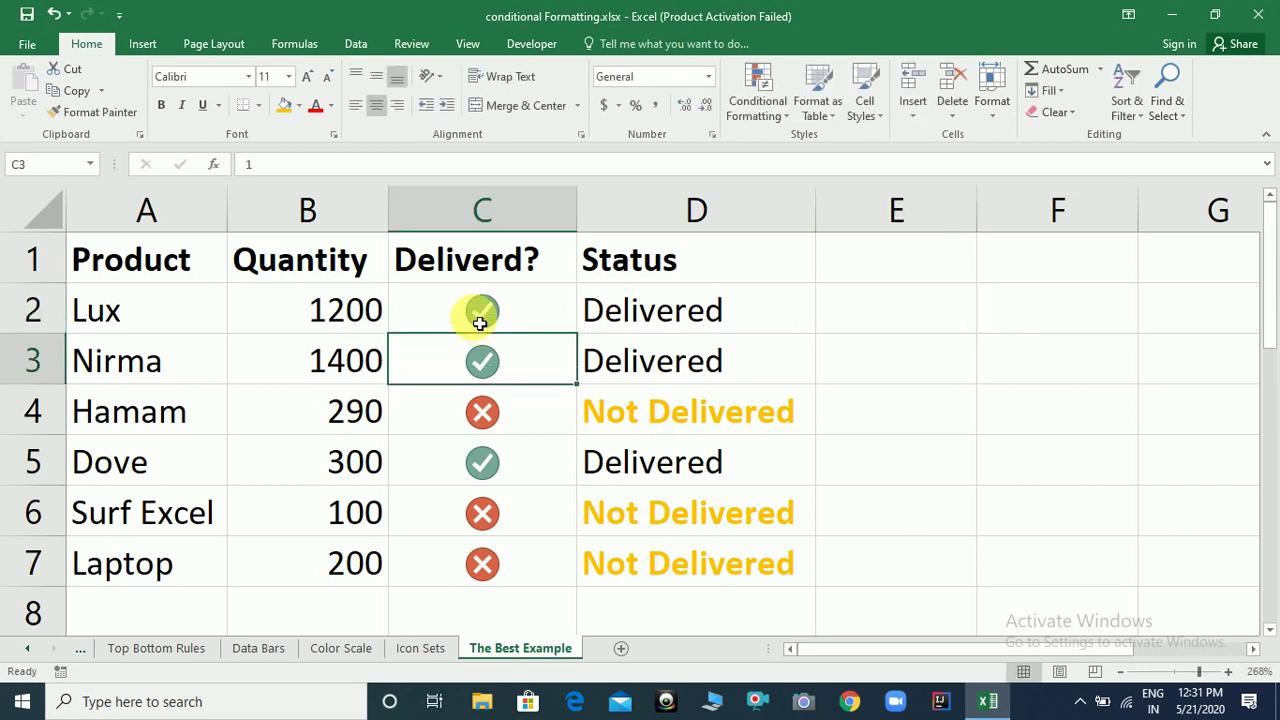
type("0")
key("Return")
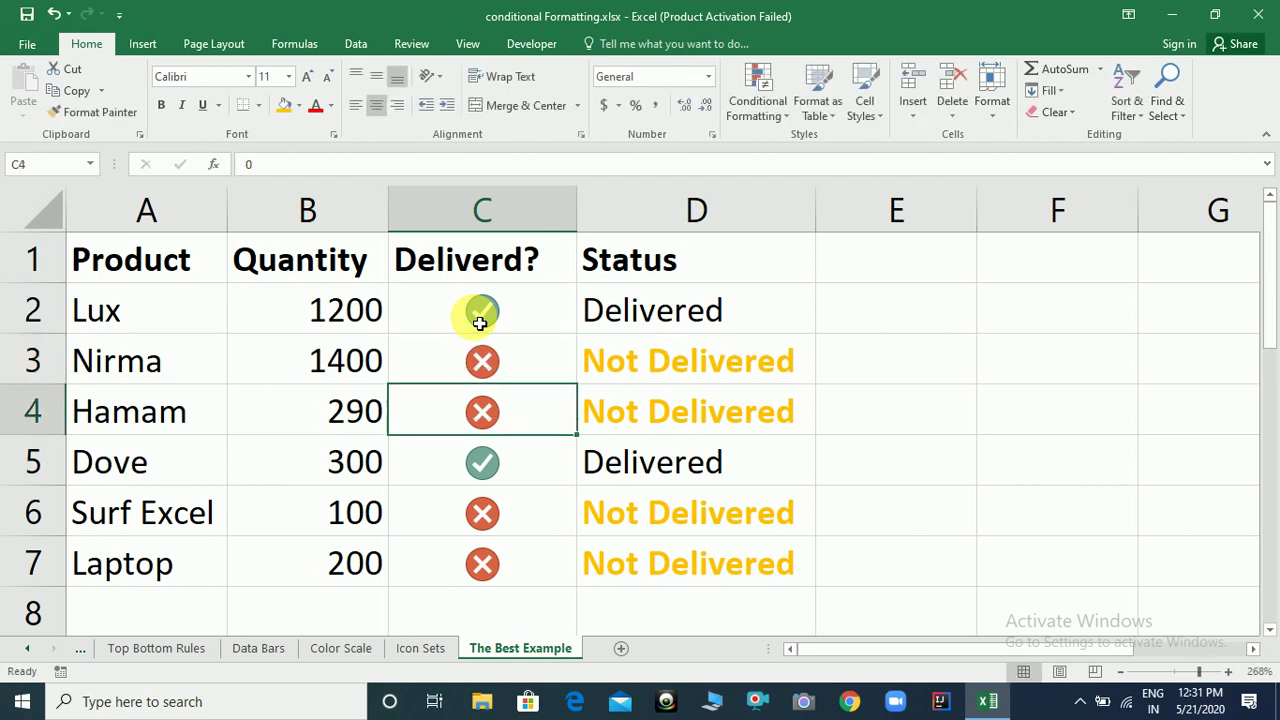
type("1")
key("Return")
key("Return")
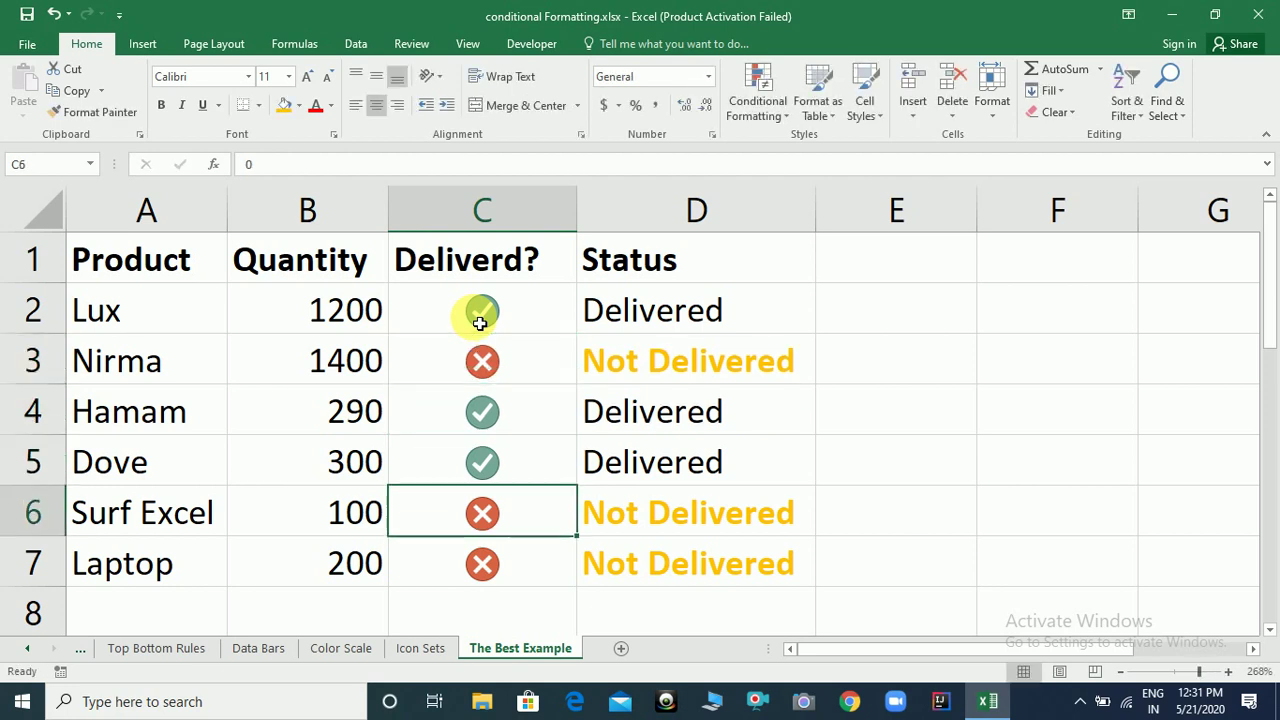
key("Return")
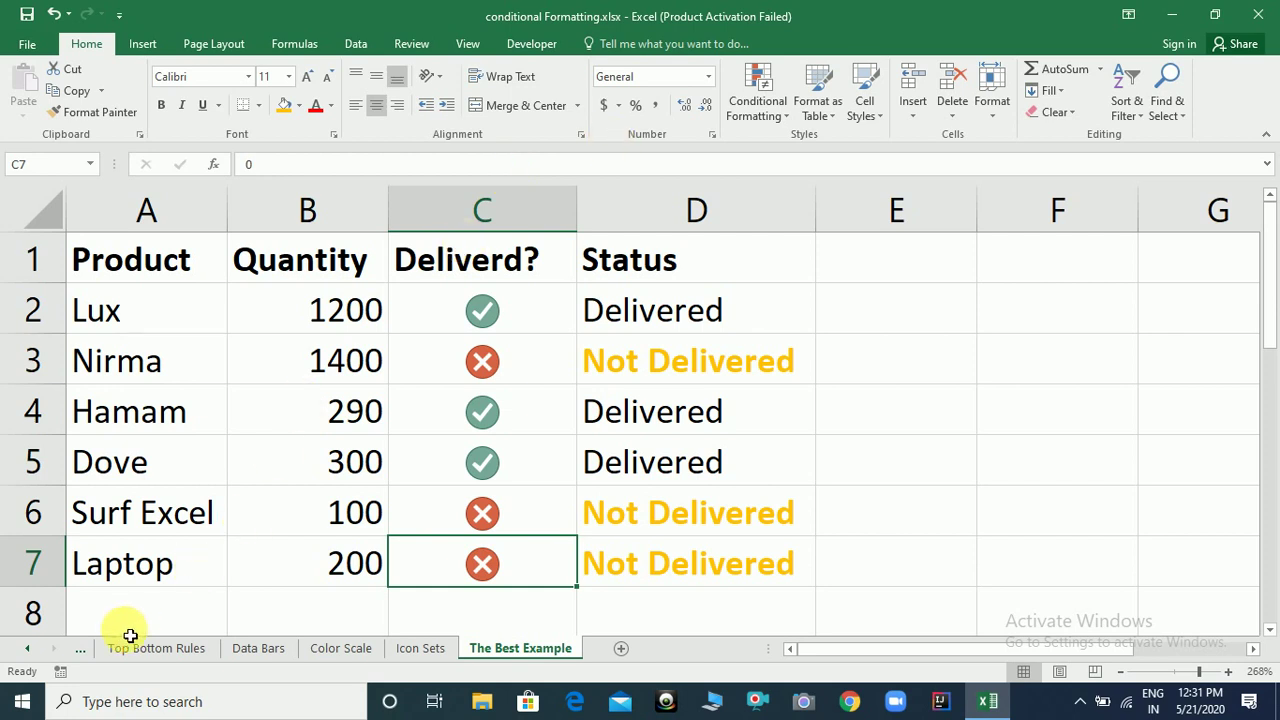
left_click(778, 115)
mouse_move(843, 312)
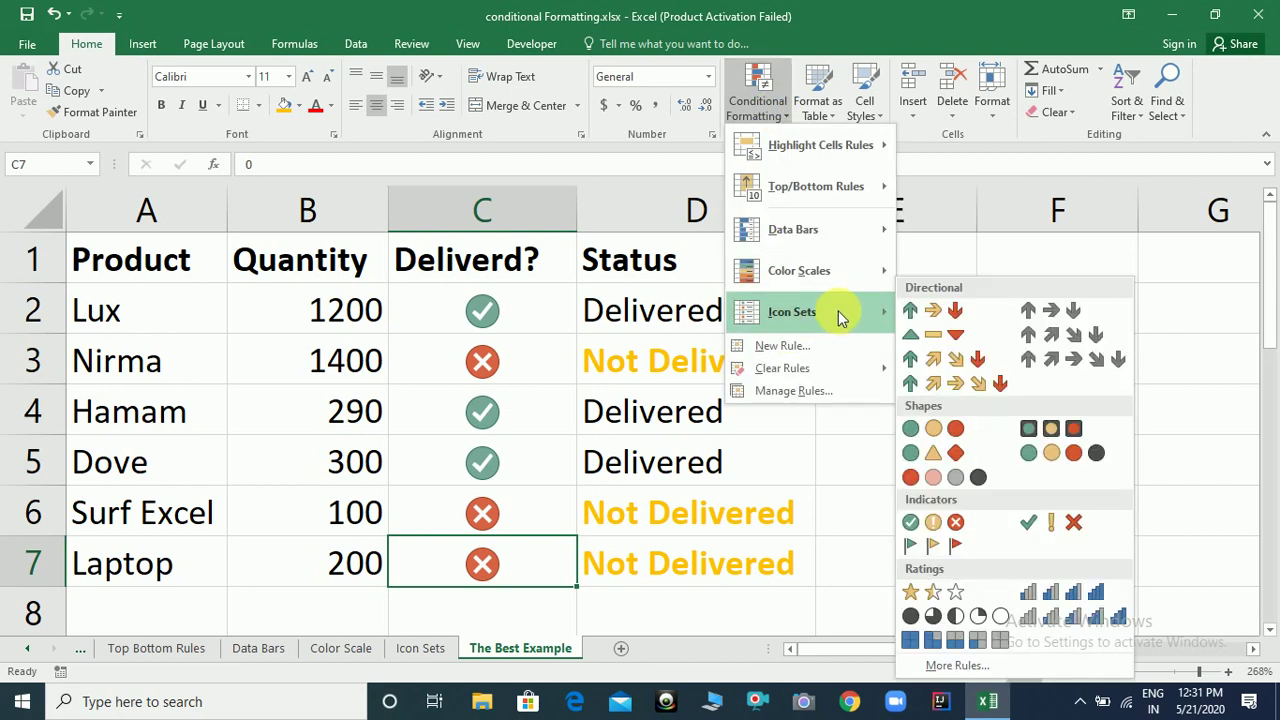
mouse_move(880, 274)
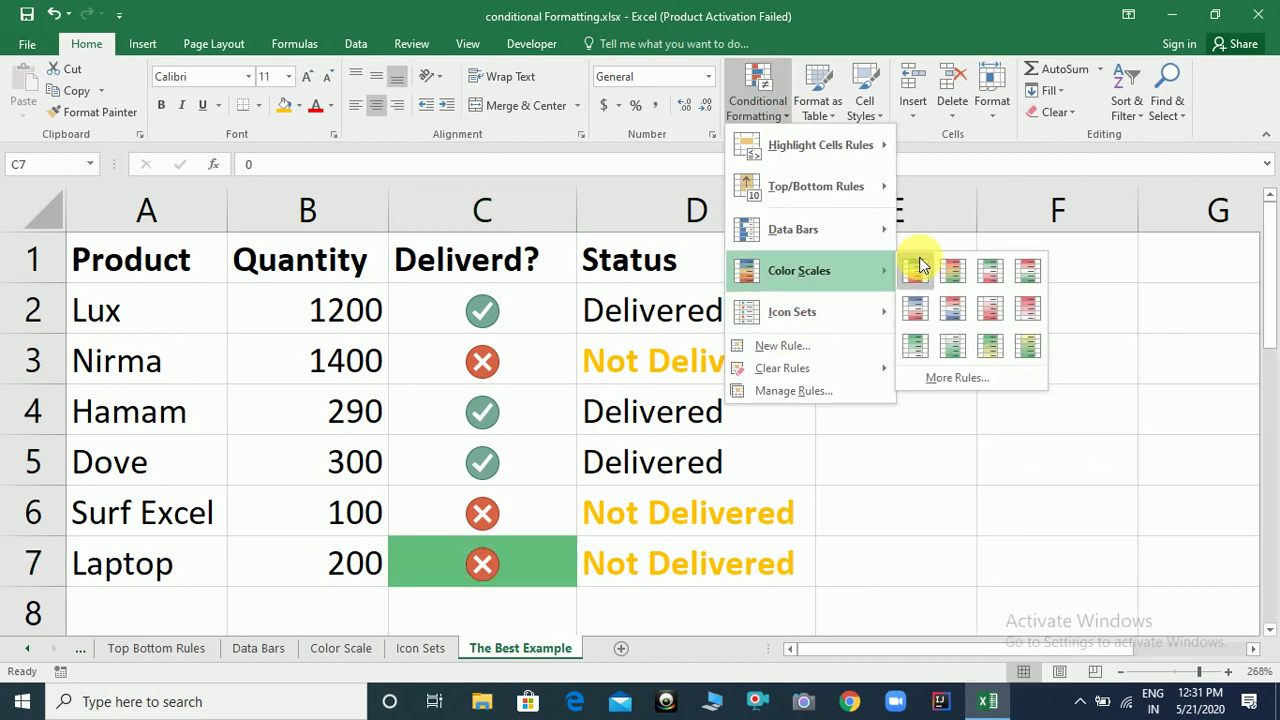
left_click(1076, 264)
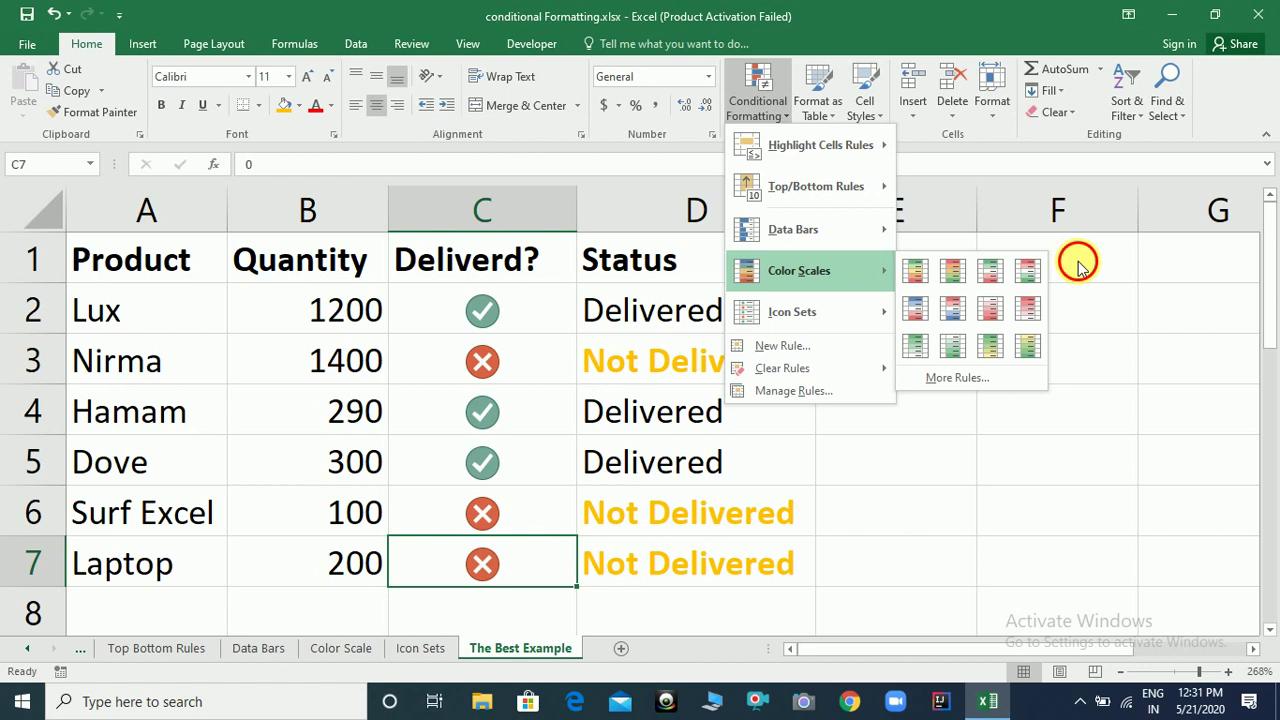
left_click(788, 118)
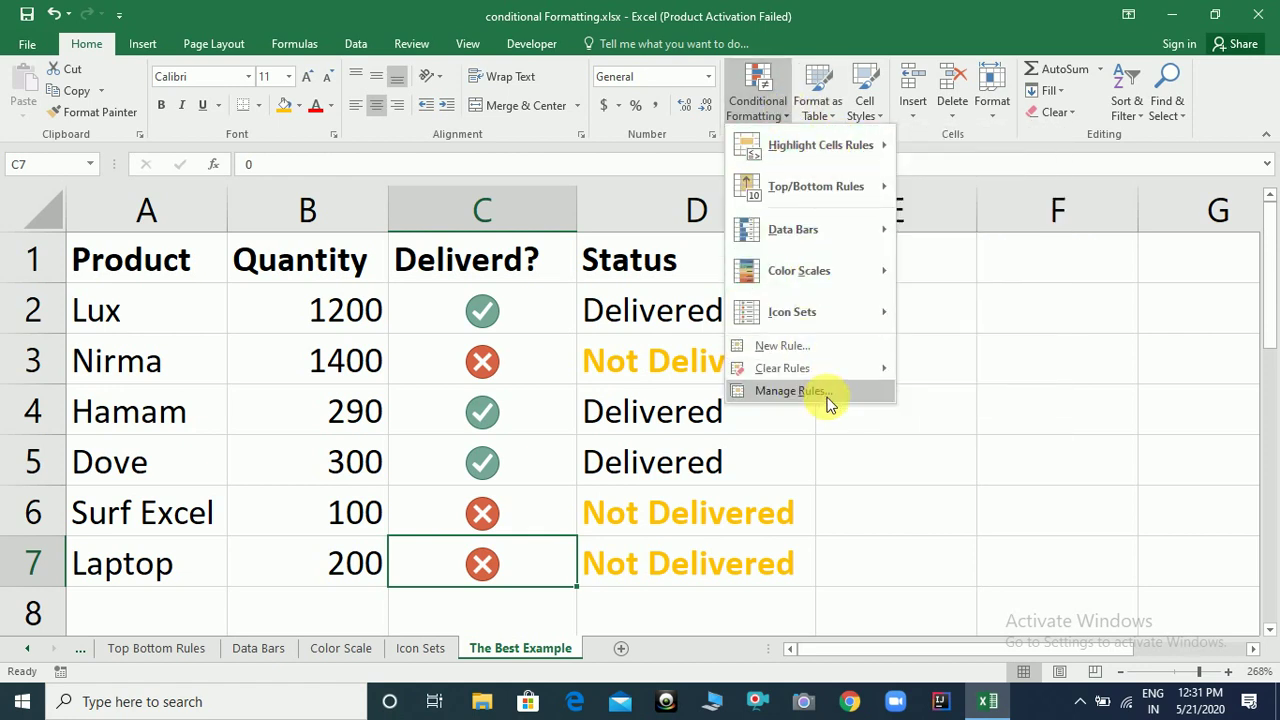
left_click(921, 455)
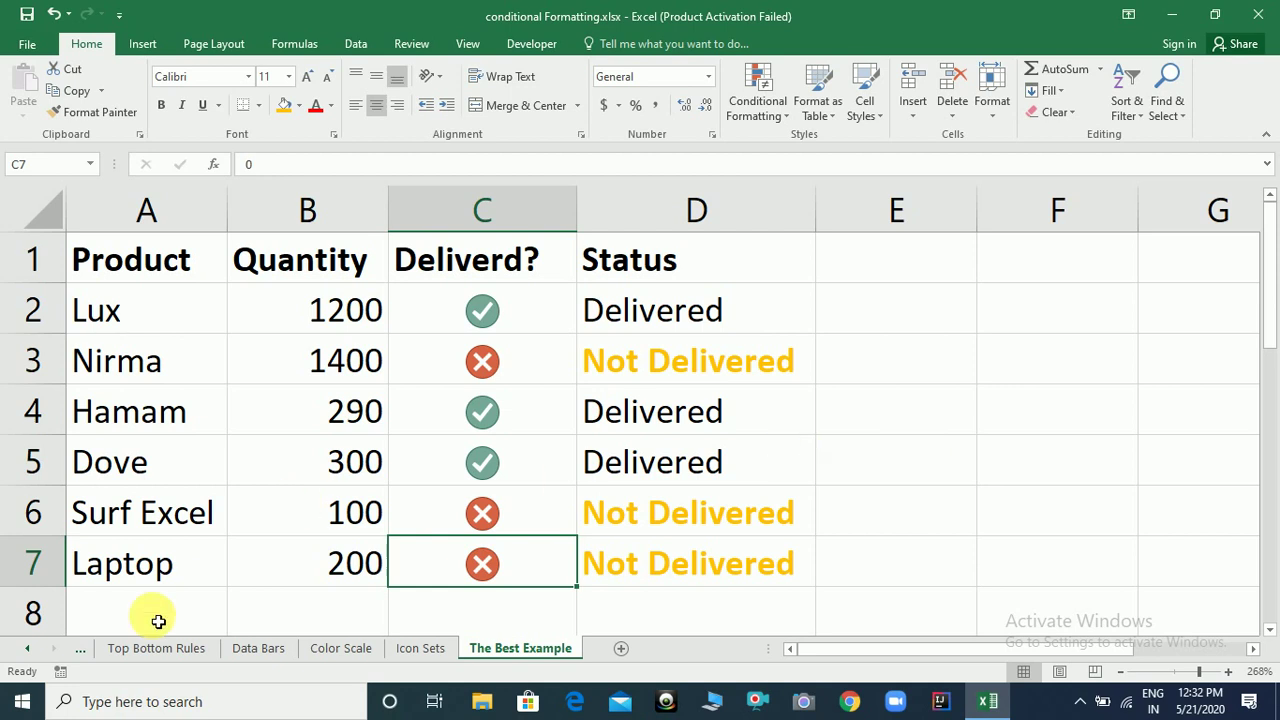
Switch to the Highlight Cells Rules sheet and select cell A3.
left_click(83, 652)
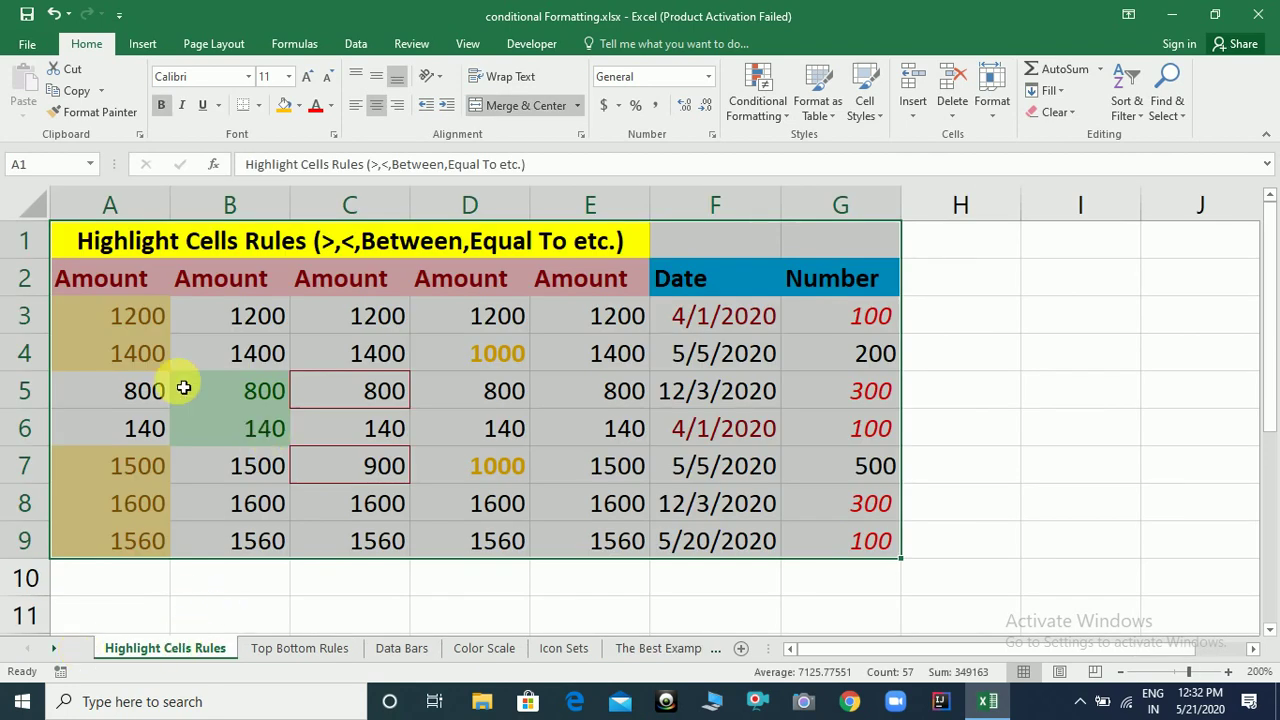
left_click(160, 357)
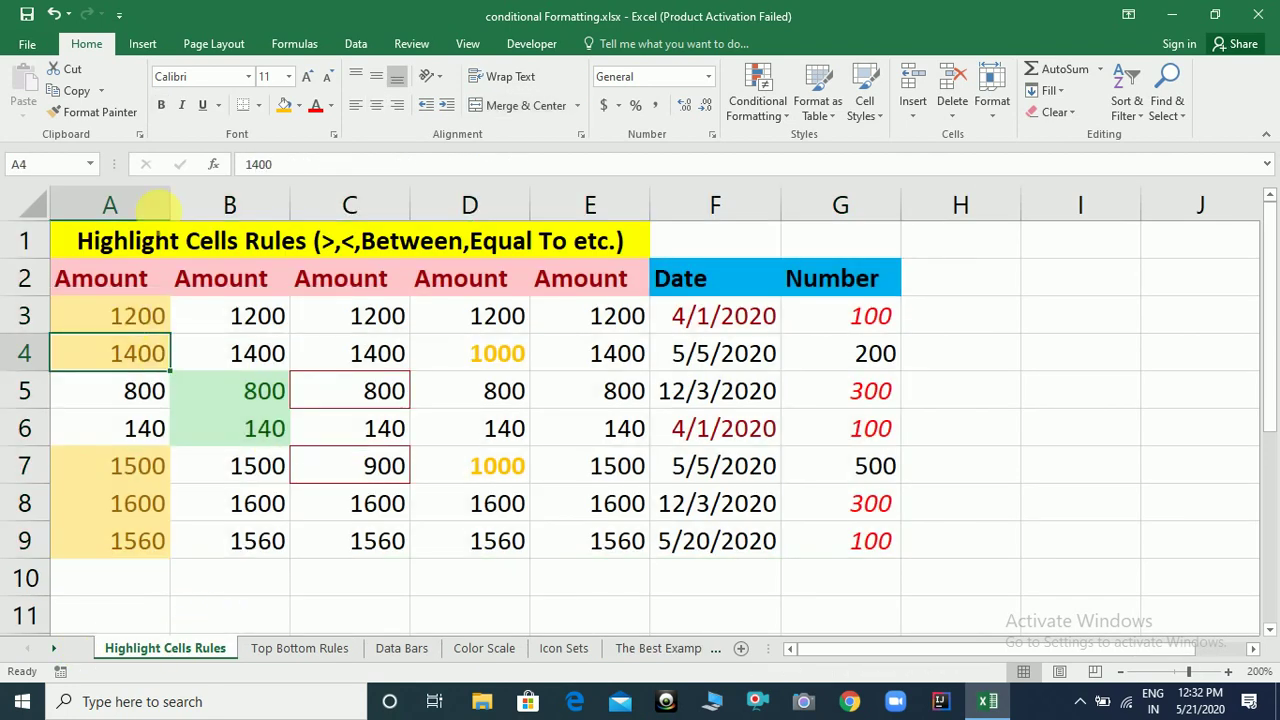
left_click(95, 320)
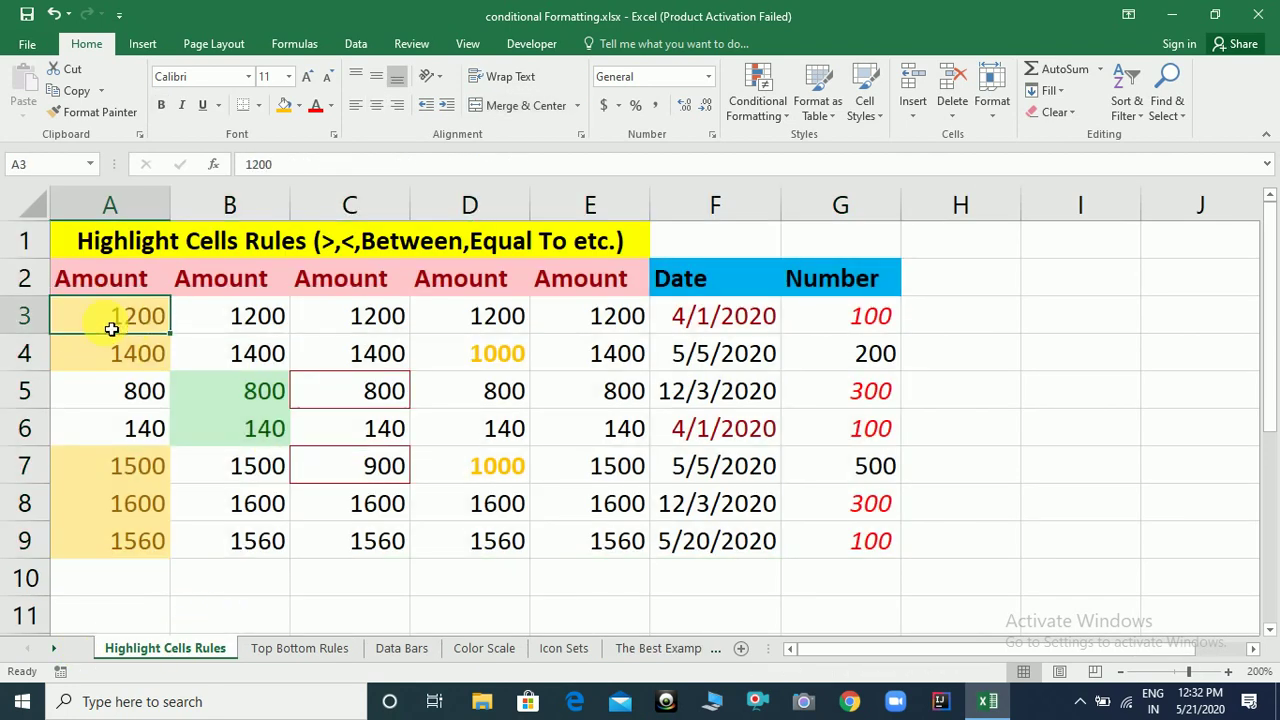
left_click(782, 117)
mouse_move(810, 147)
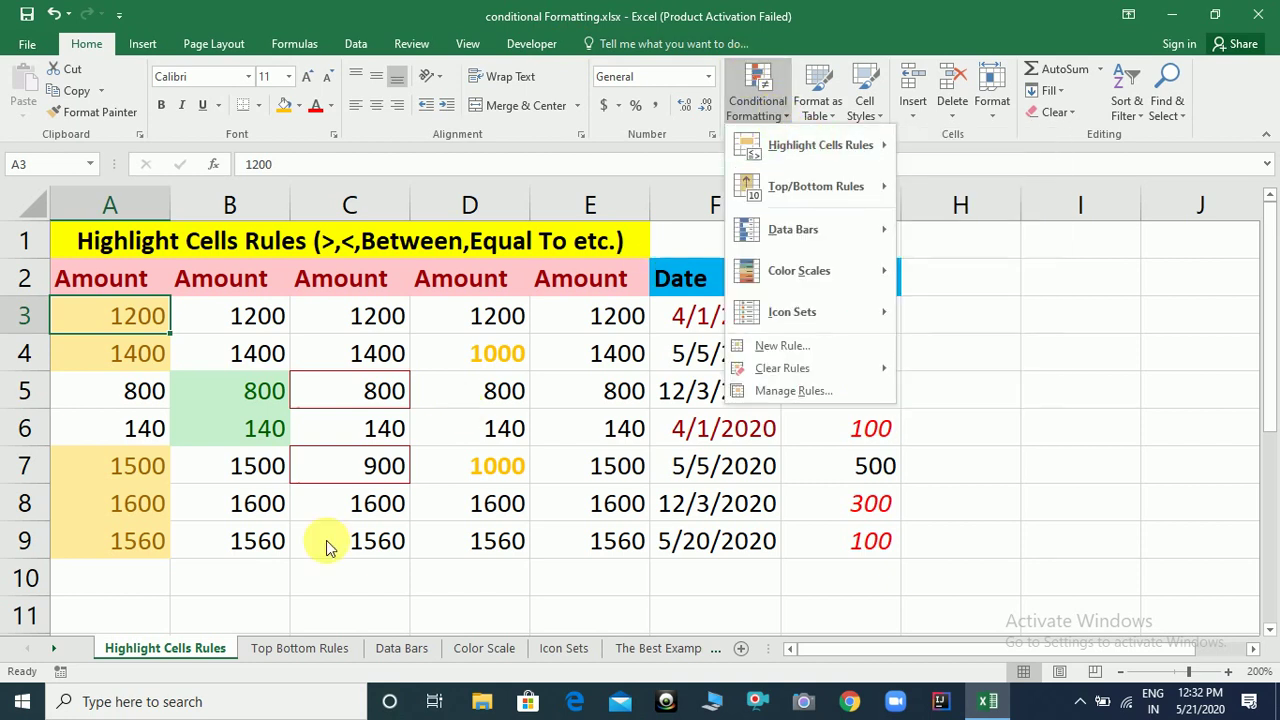
left_click(180, 655)
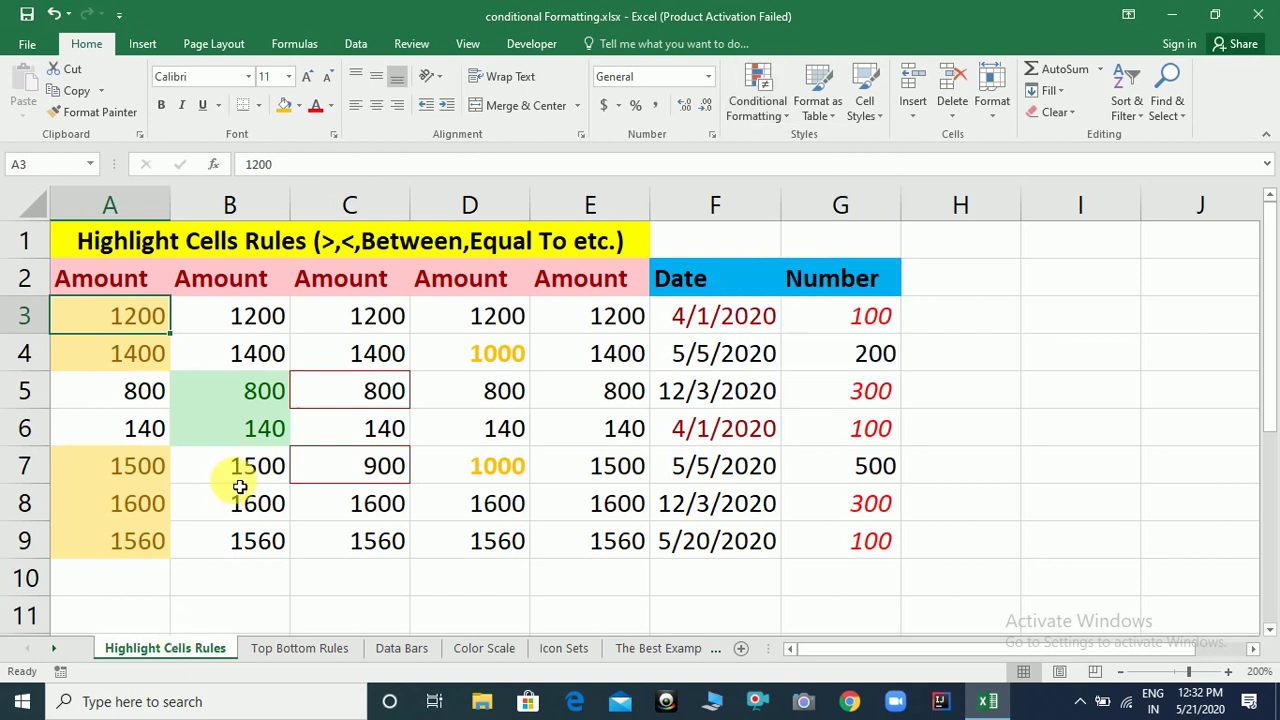
Clear only the formats from the data range A3:G9, keeping its contents.
key("shift+Right")
key("shift+Right")
key("shift+Right")
key("shift+Right")
key("shift+Right")
key("shift+Right")
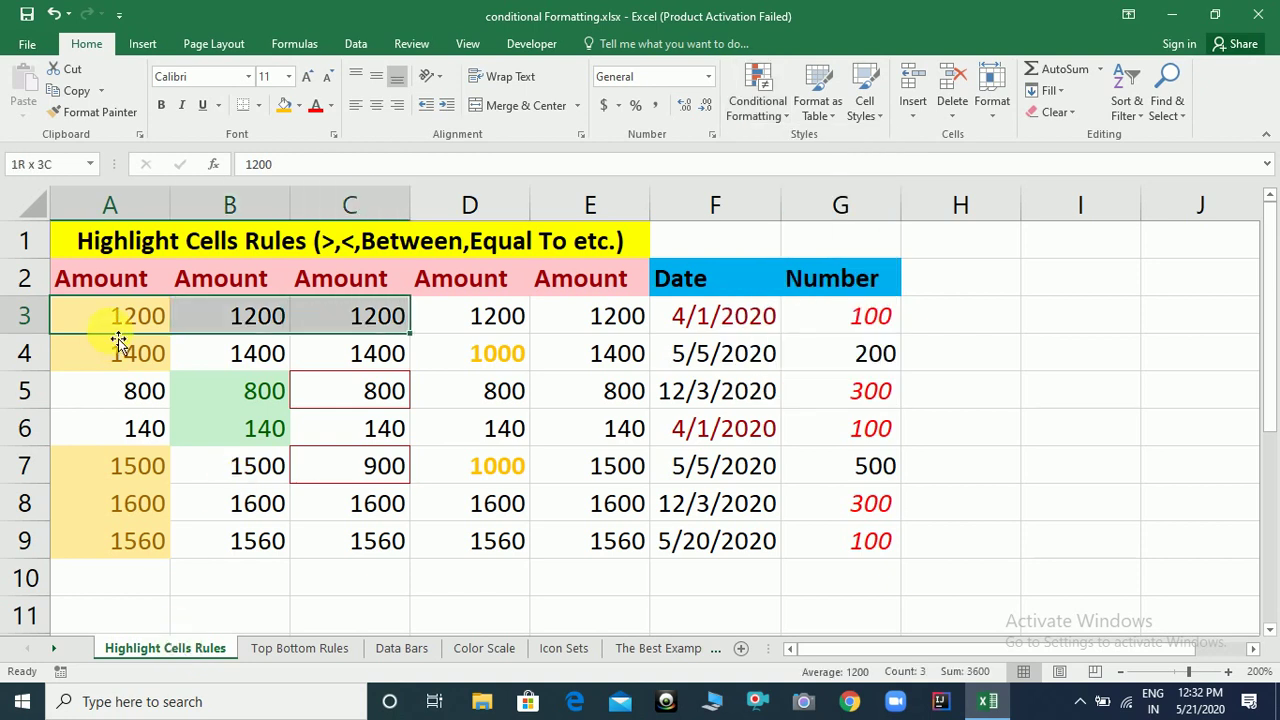
key("shift+Down")
key("shift+Down")
key("shift+Down")
key("shift+Down")
key("shift+Down")
key("shift+Down")
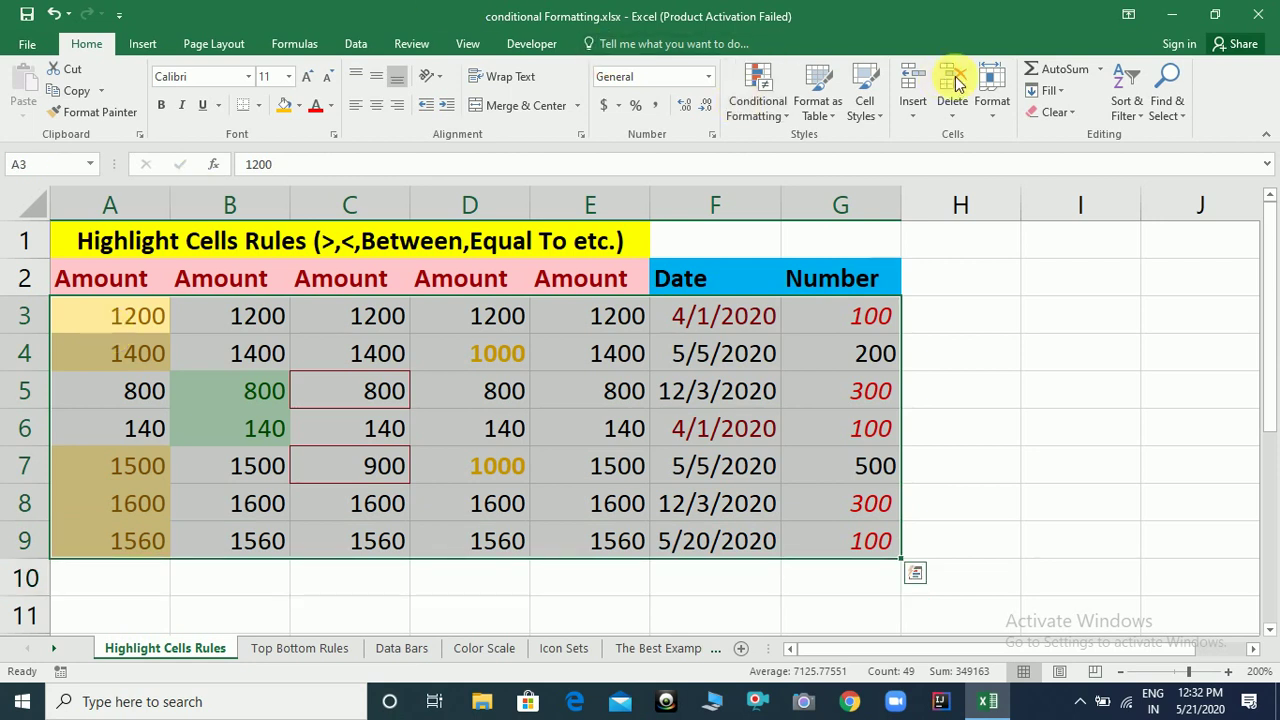
left_click(1068, 114)
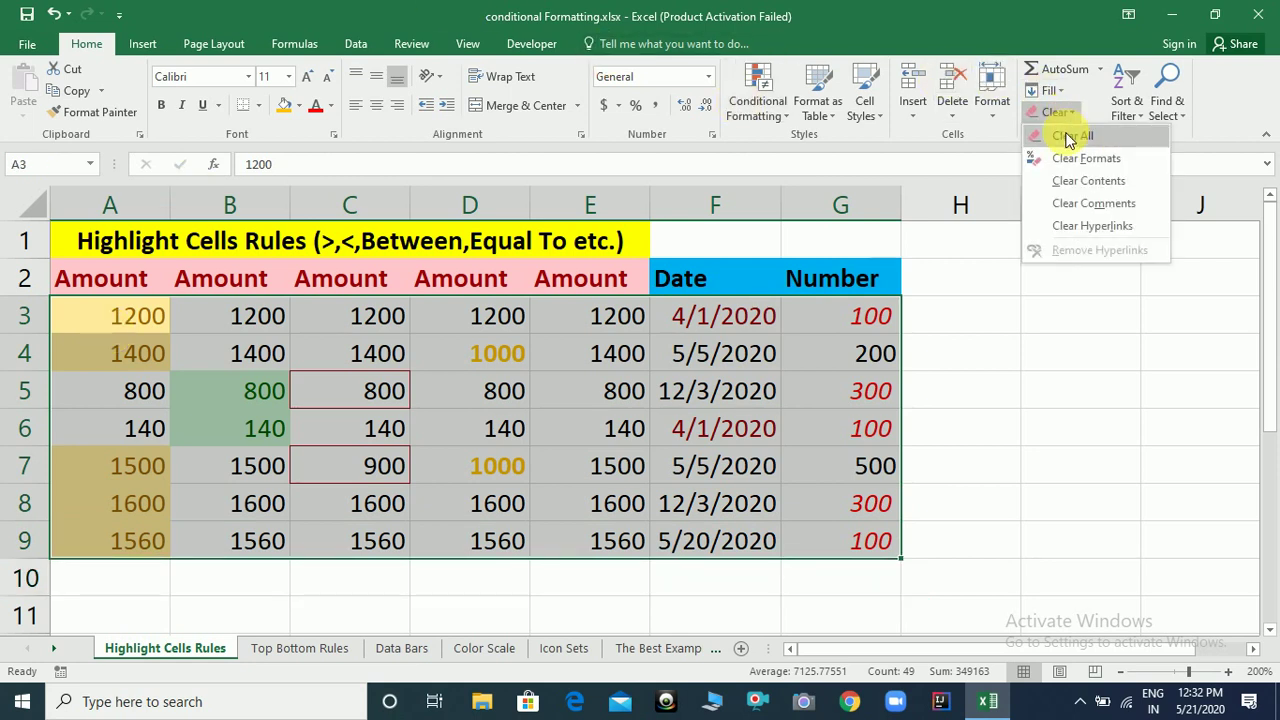
left_click(1071, 168)
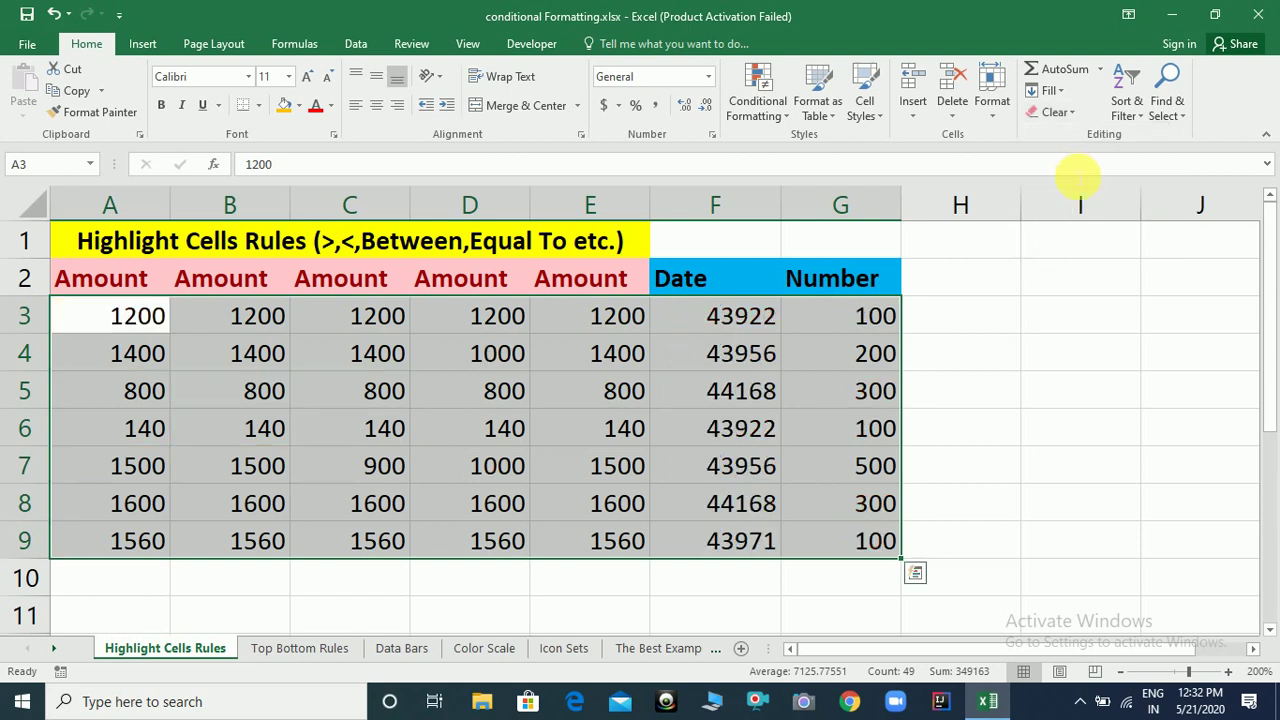
Highlight the amounts in A3:A9 that are greater than 1000 using Green Fill with Dark Green Text.
left_click(97, 323)
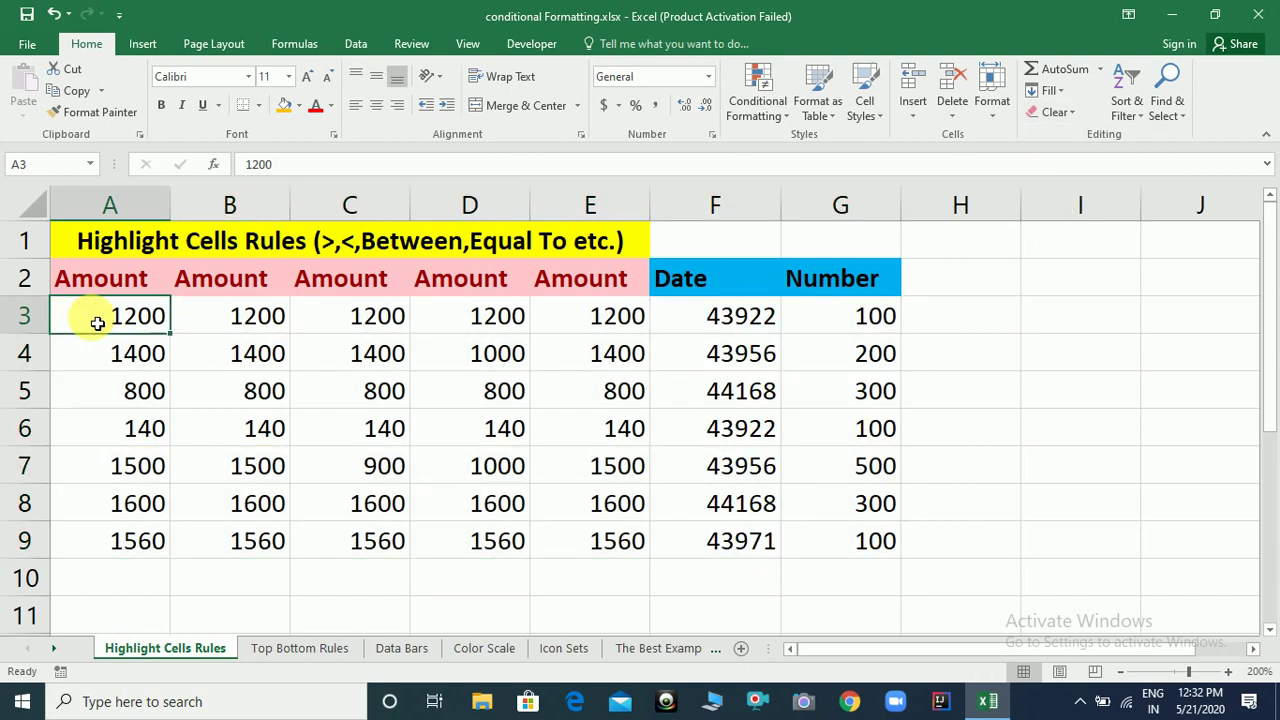
key("shift+Down")
key("shift+Down")
key("shift+Down")
key("shift+Down")
key("shift+Down")
key("shift+Down")
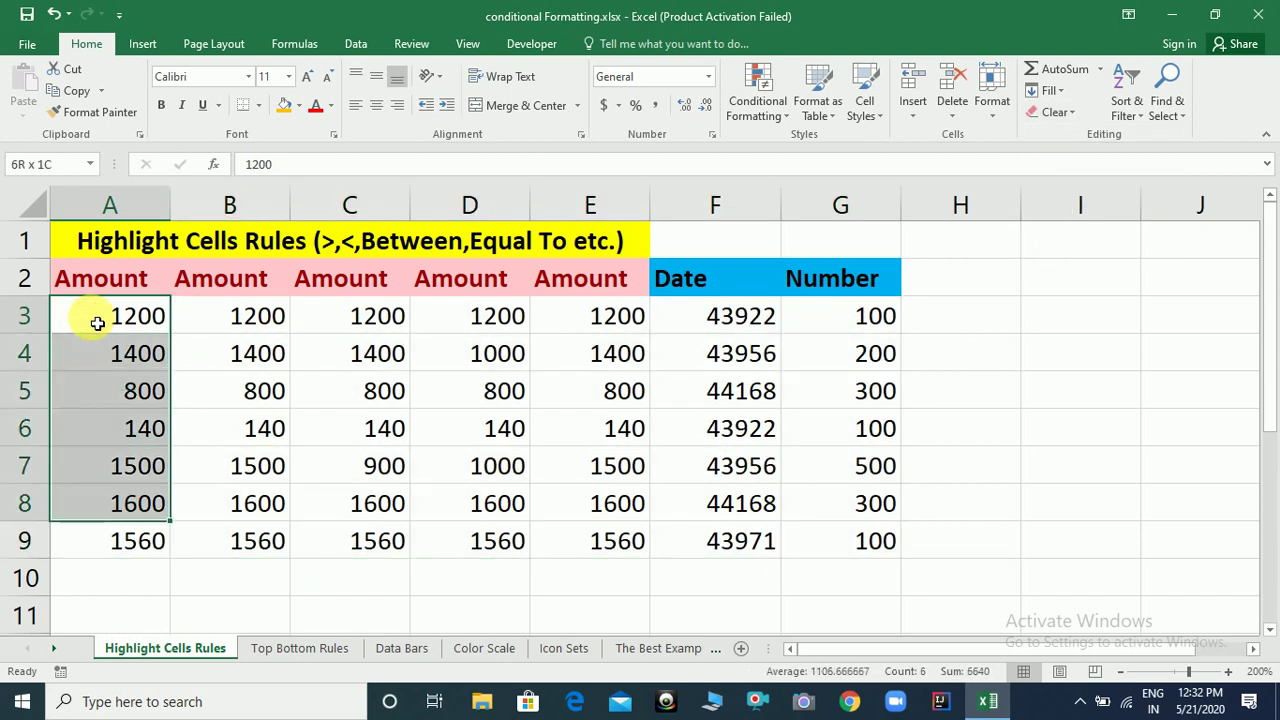
left_click(786, 118)
mouse_move(823, 143)
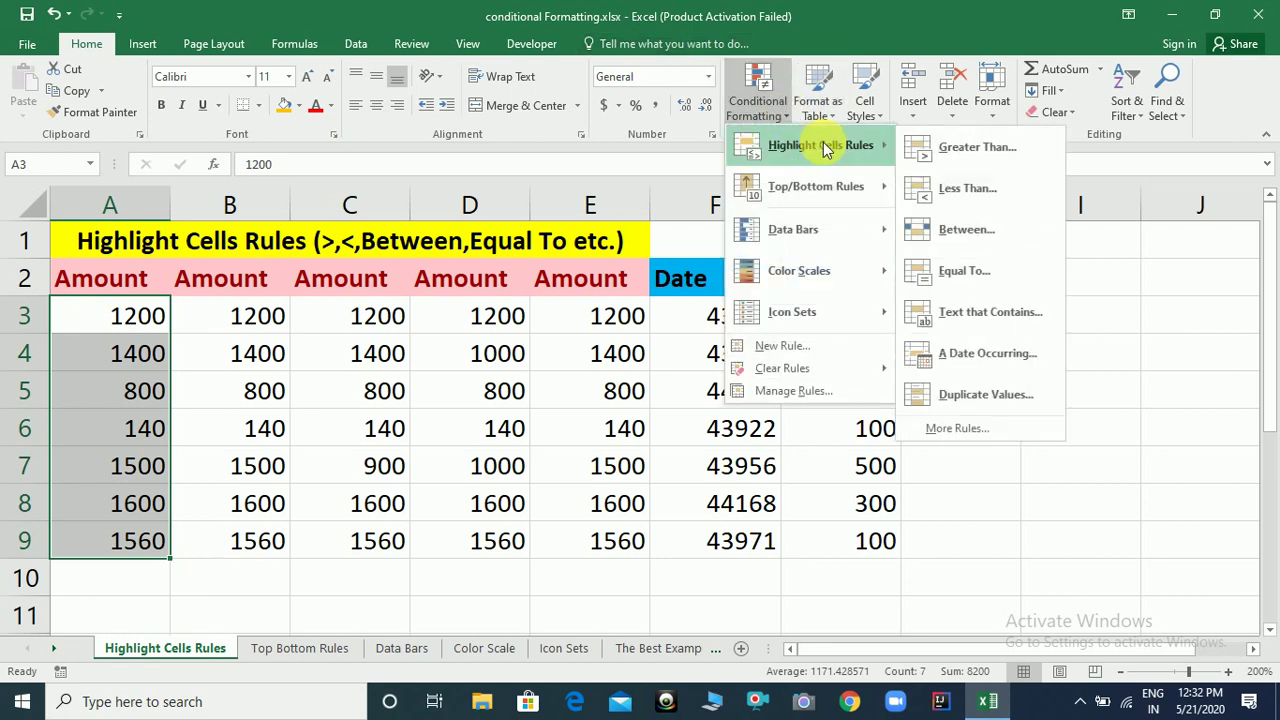
left_click(922, 148)
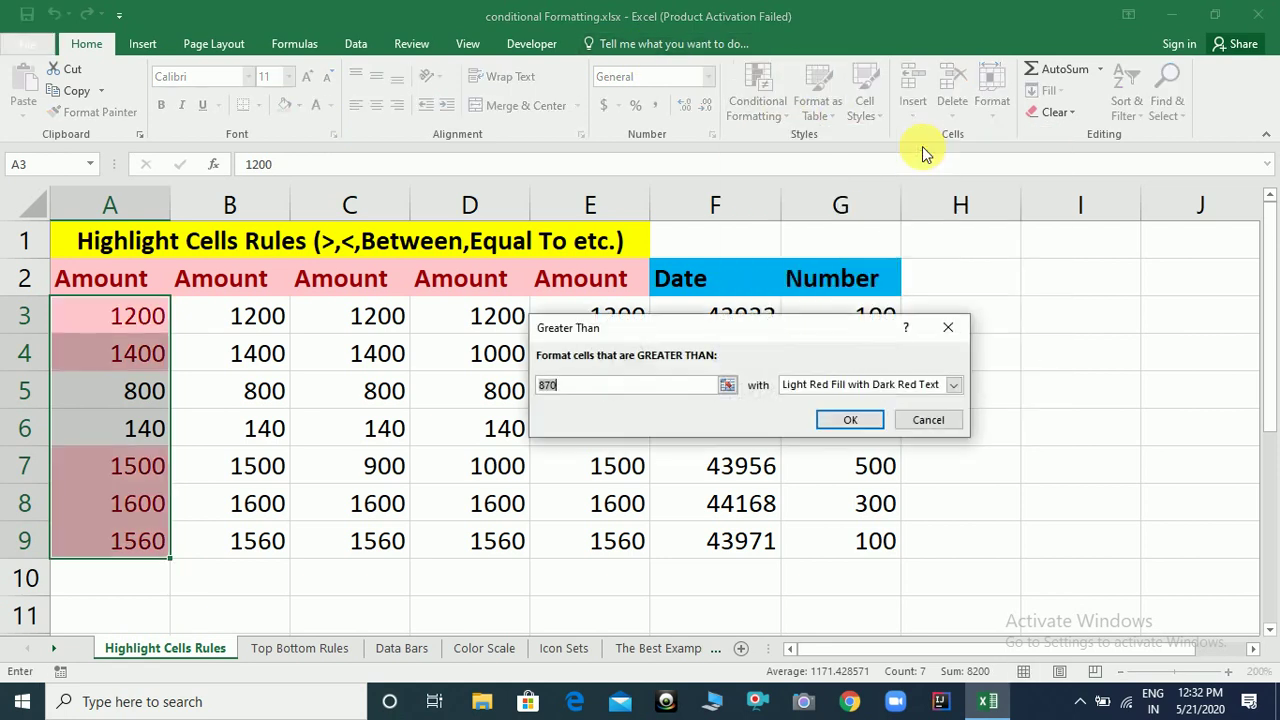
type("1")
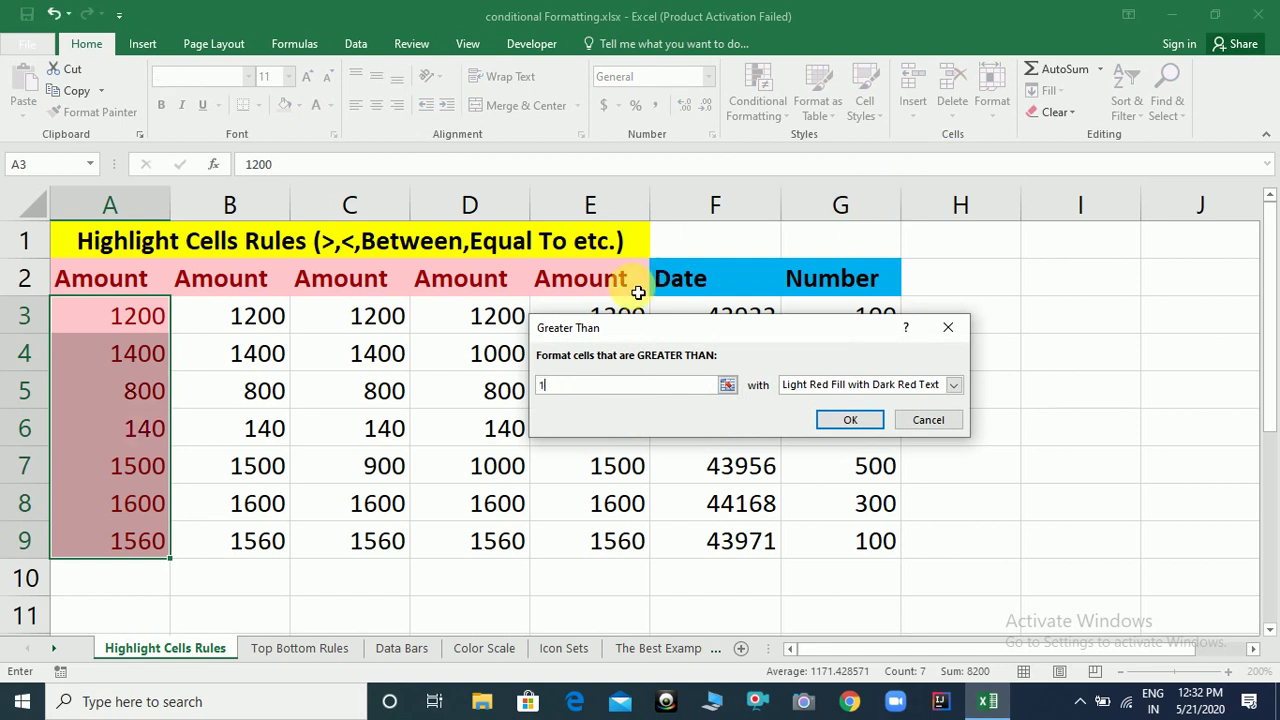
type("000")
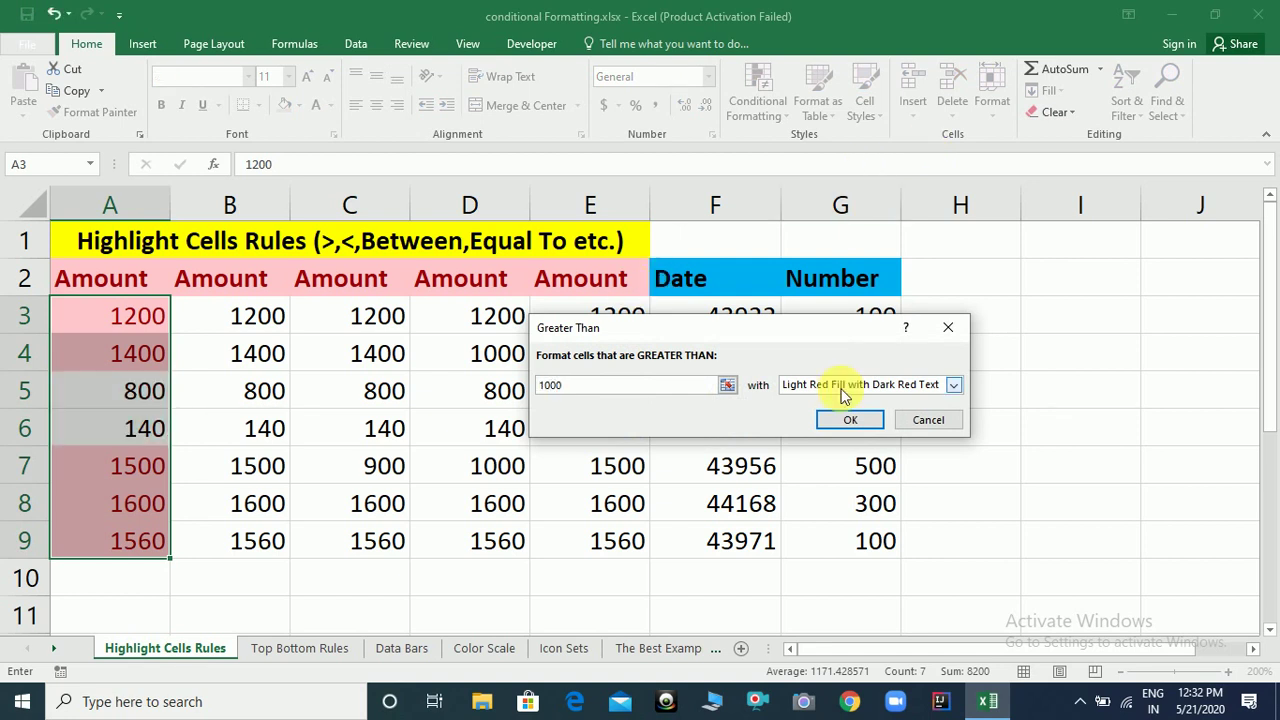
left_click(884, 385)
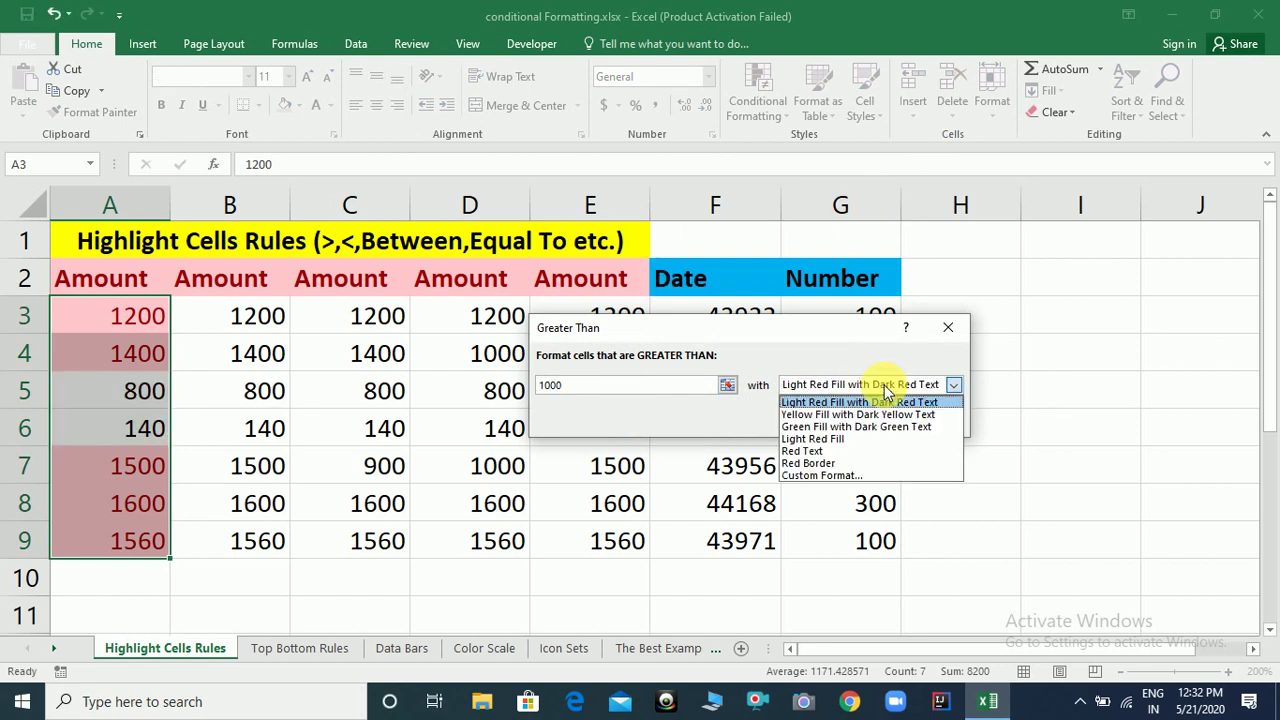
left_click(848, 427)
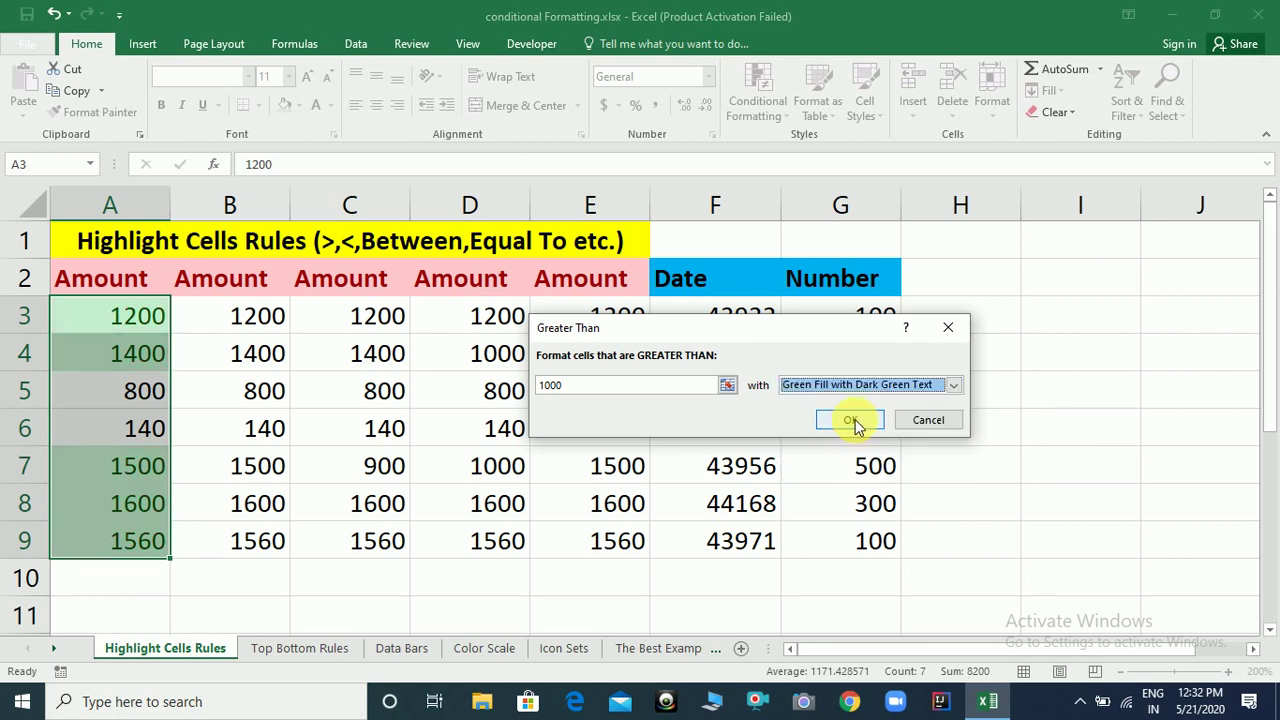
left_click(850, 421)
left_click(208, 460)
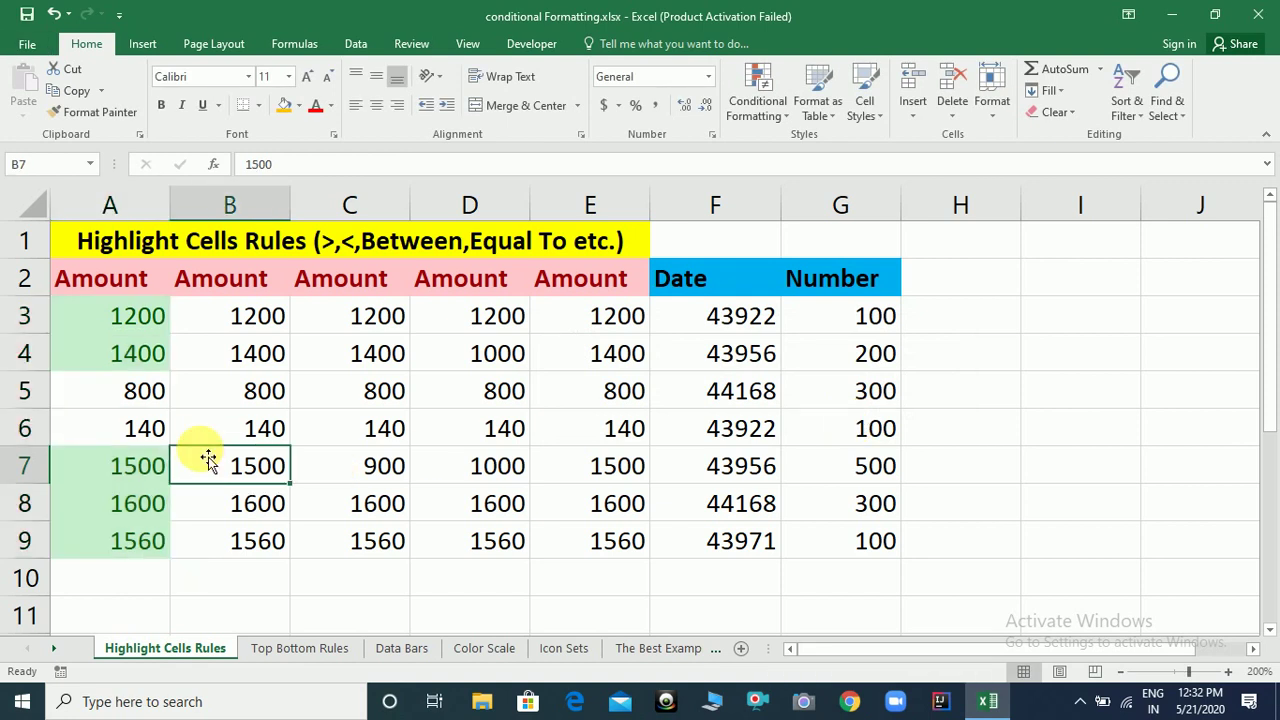
Go through cells A3 to A9 to check which amounts the Greater Than rule highlights.
left_click(138, 325)
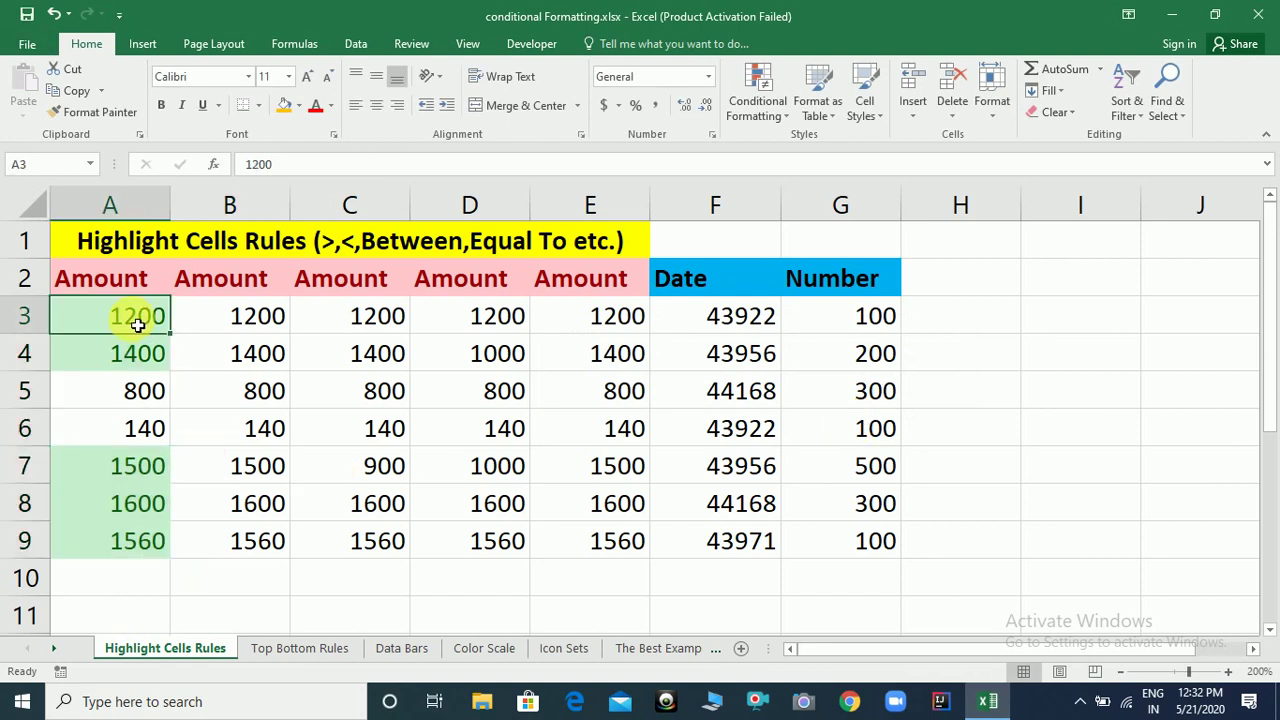
key("Down")
key("Down")
key("Down")
key("Down")
key("Down")
key("Down")
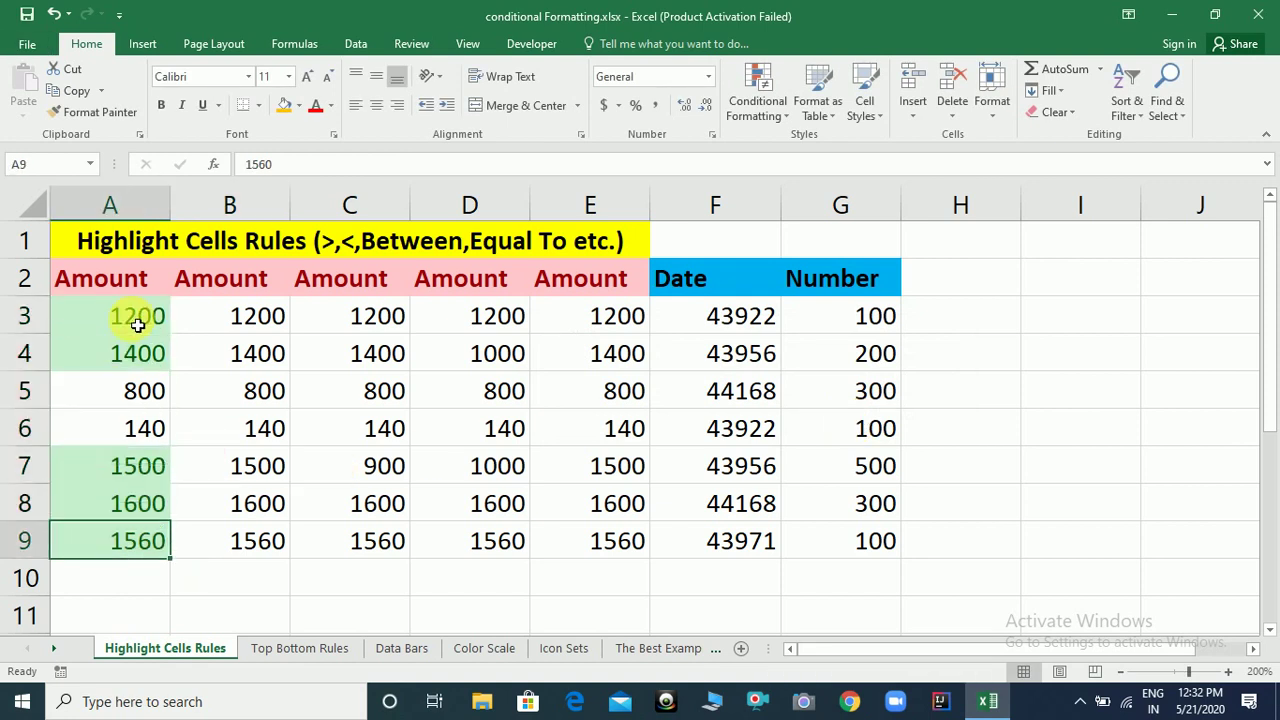
key("Up")
key("Up")
key("Up")
key("Up")
key("Up")
key("Up")
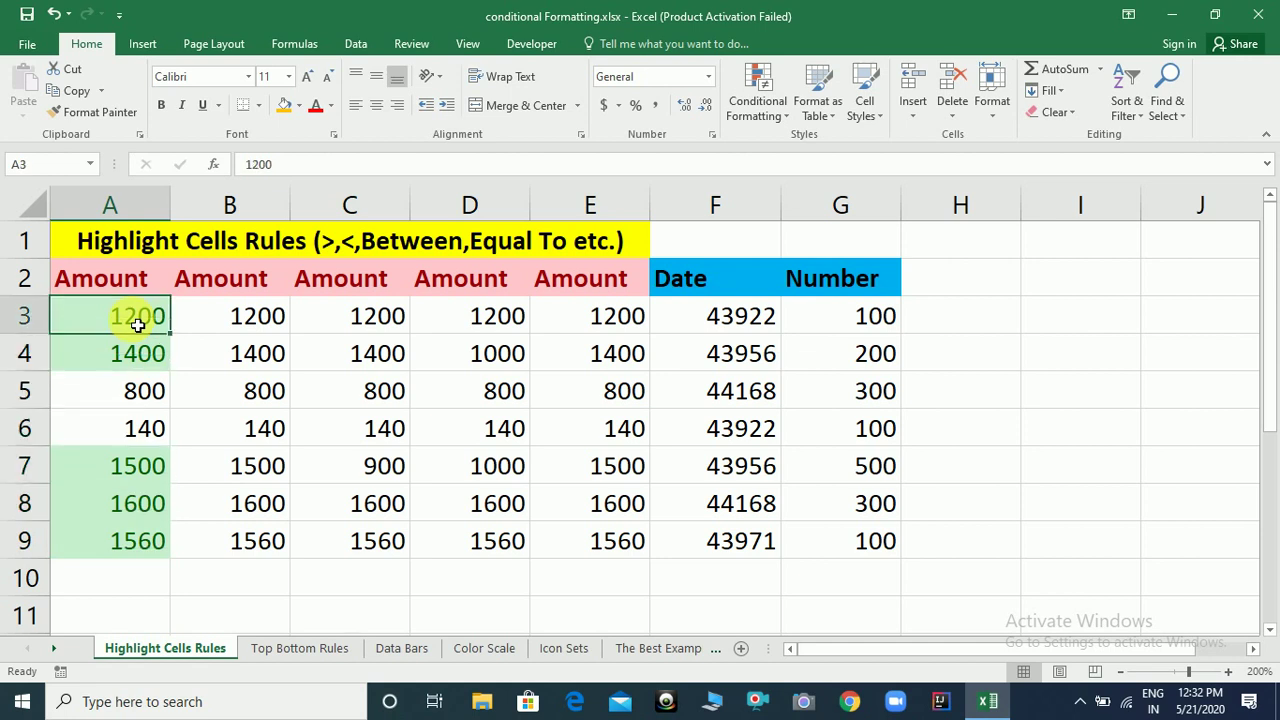
Set up a Less Than highlight rule for the amounts in B3:B9 with a threshold of 1000.
key("Right")
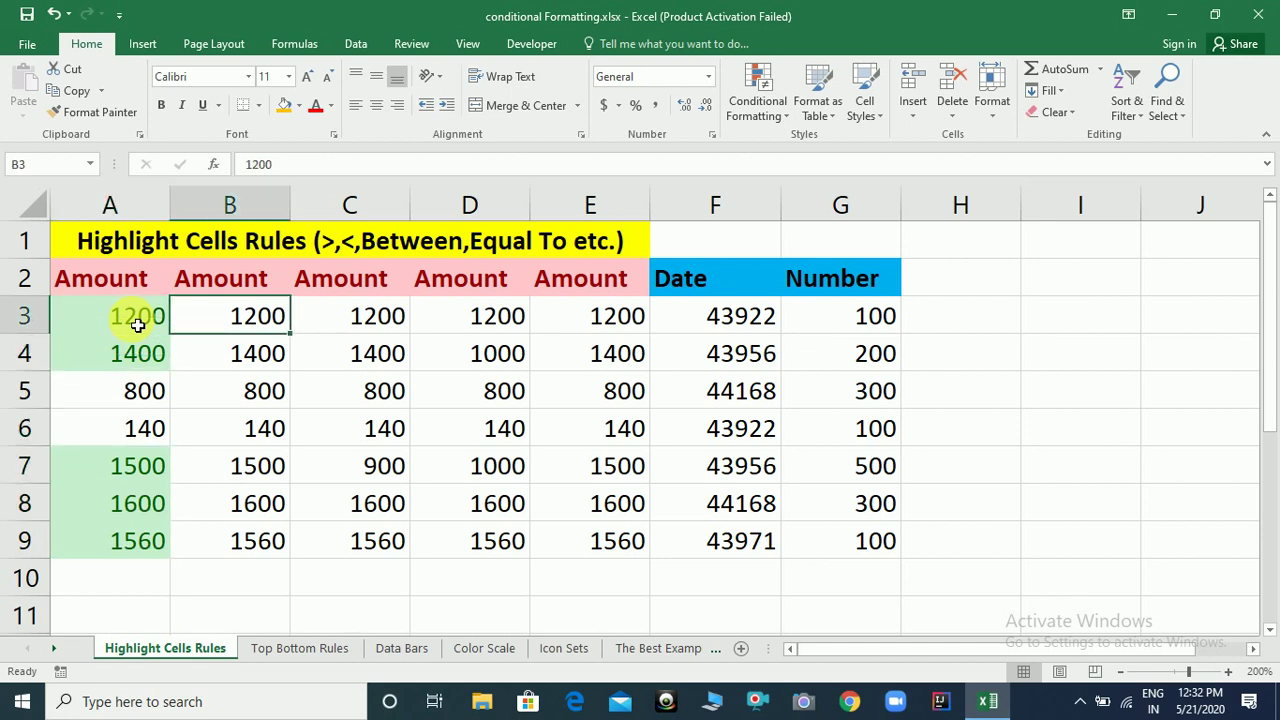
key("shift+Down")
key("shift+Down")
key("shift+Down")
key("shift+Down")
key("shift+Down")
key("shift+Down")
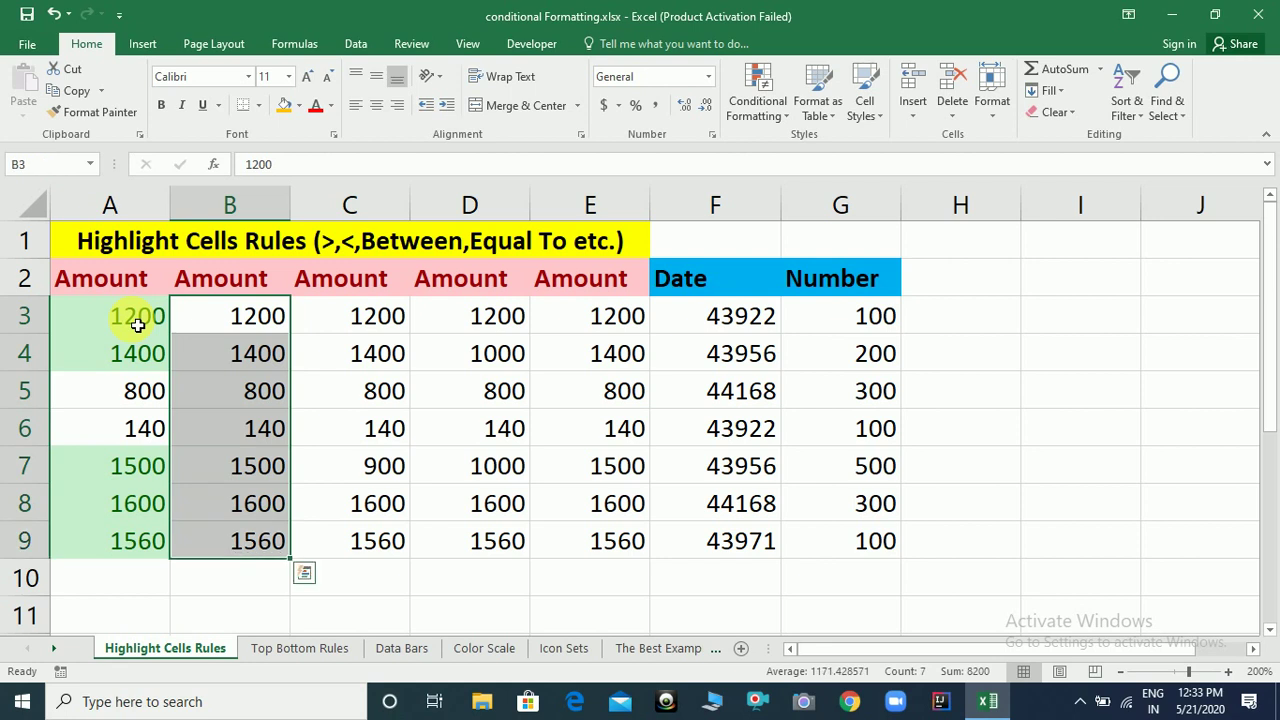
left_click(787, 116)
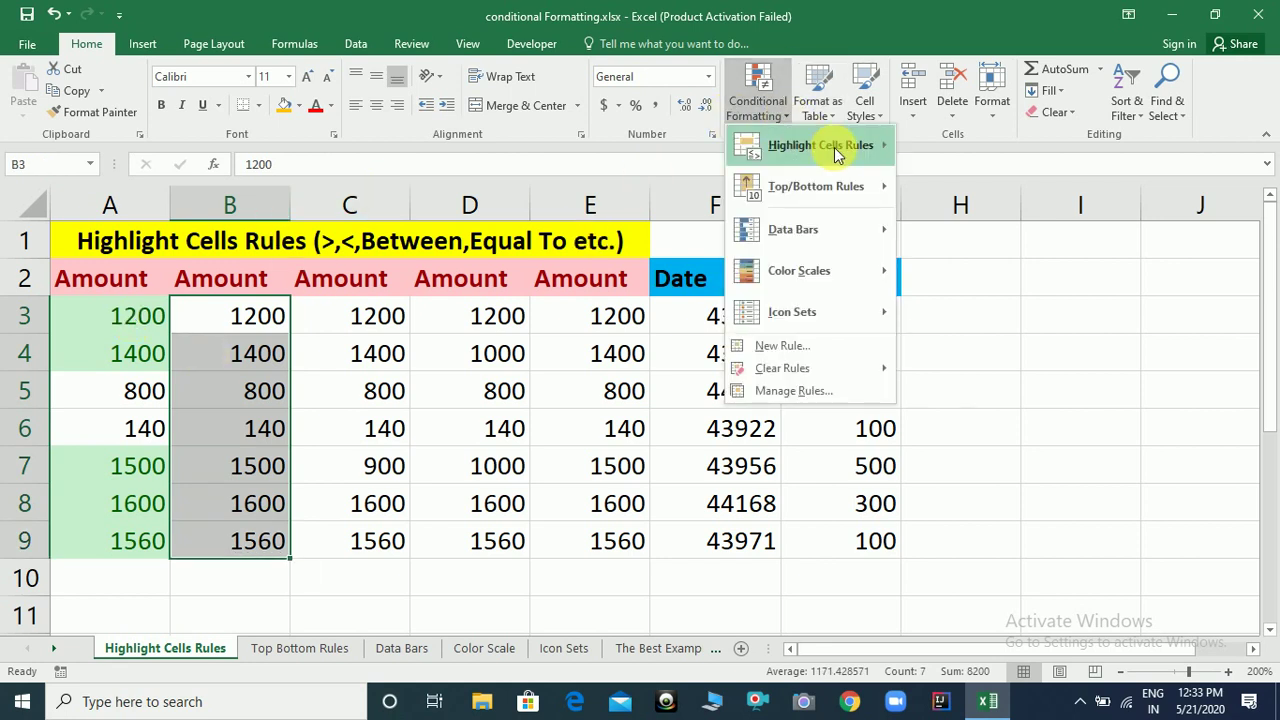
mouse_move(820, 144)
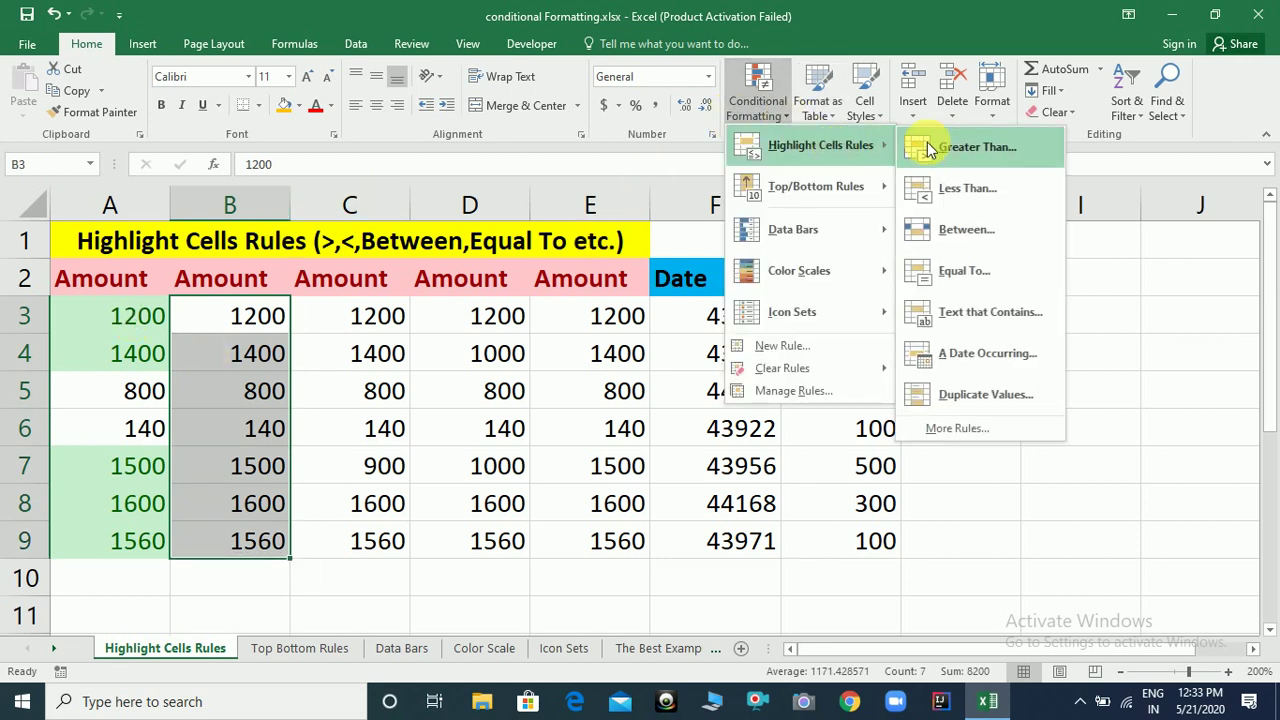
left_click(945, 190)
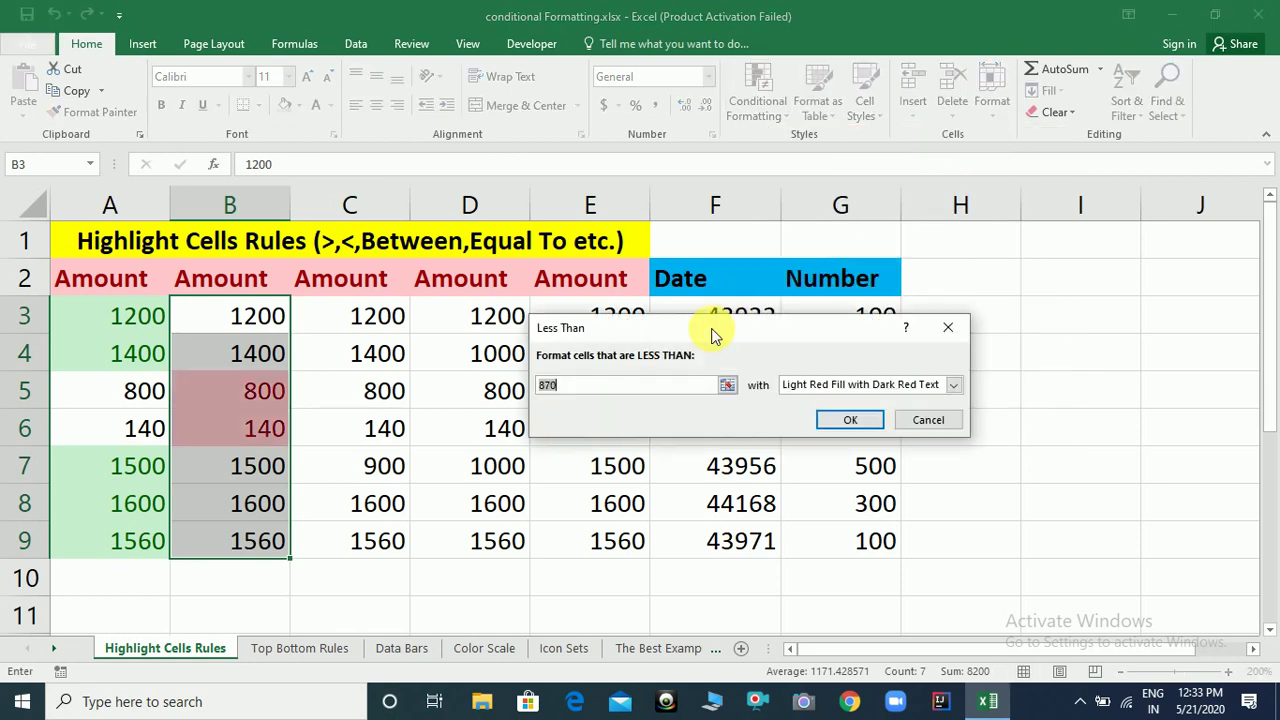
type("100")
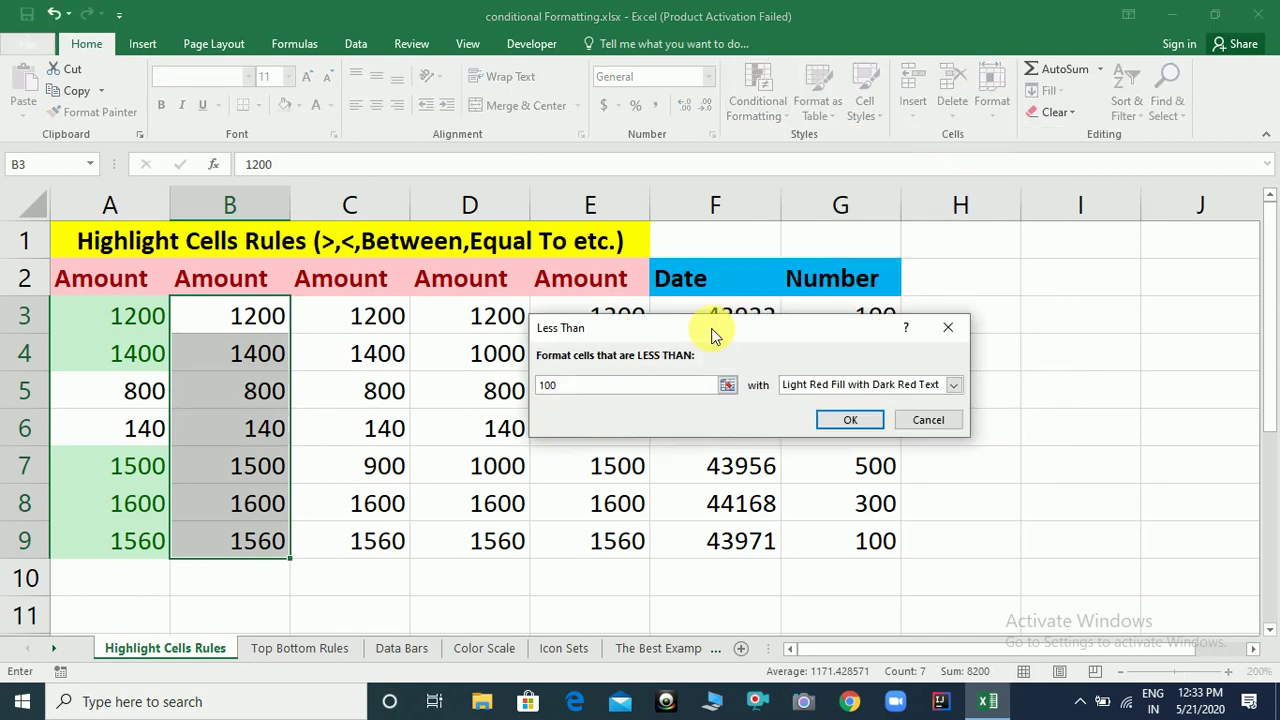
type("0")
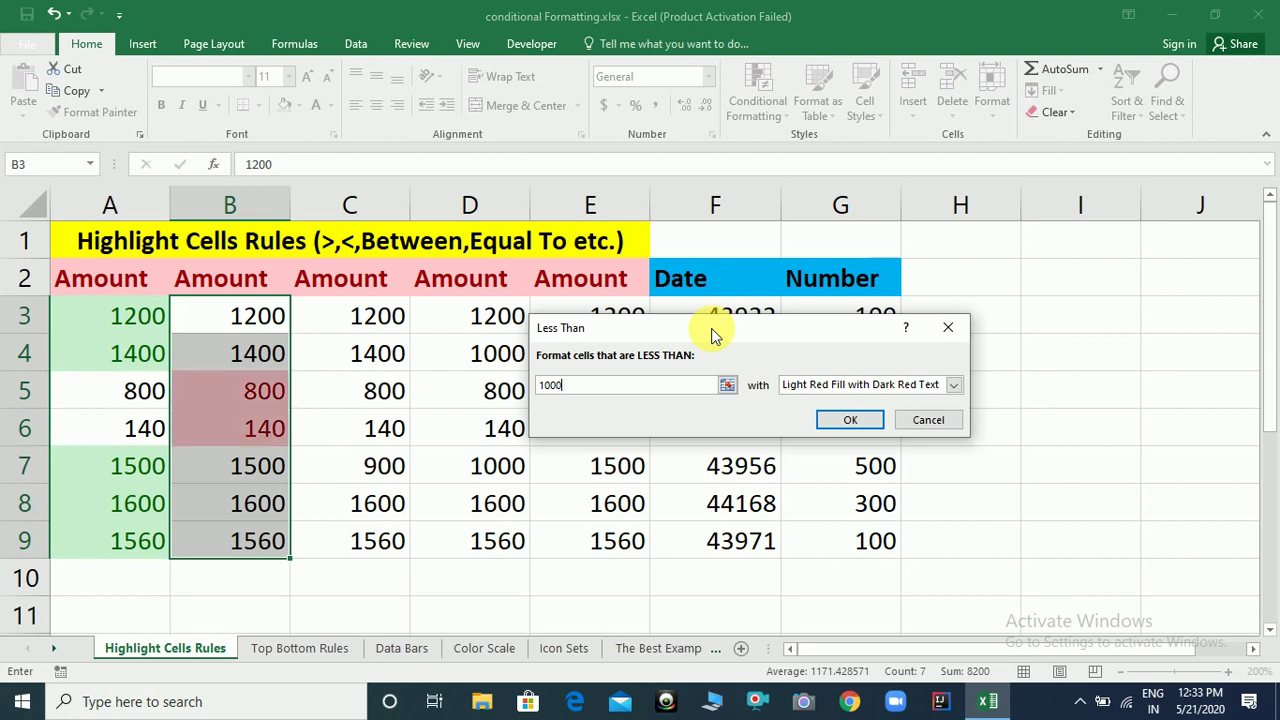
Give the Less Than rule a custom format with a gold font colour and apply it.
left_click(843, 390)
left_click(826, 482)
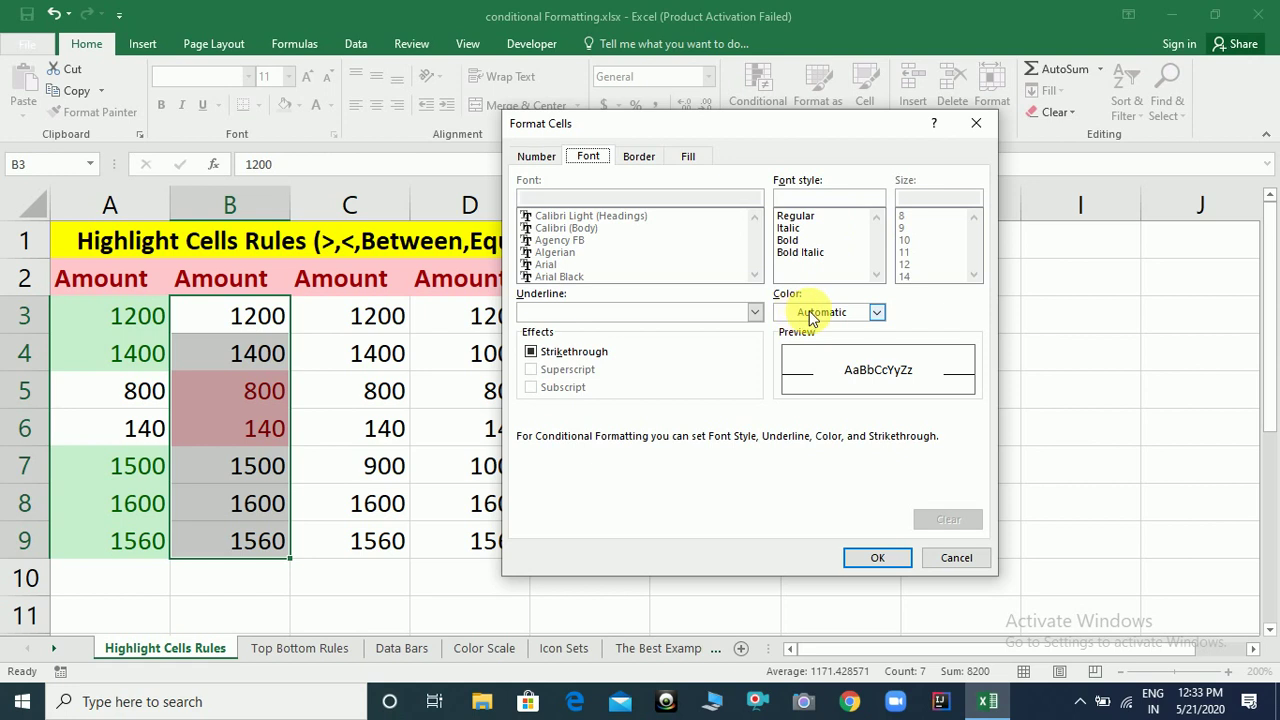
left_click(811, 314)
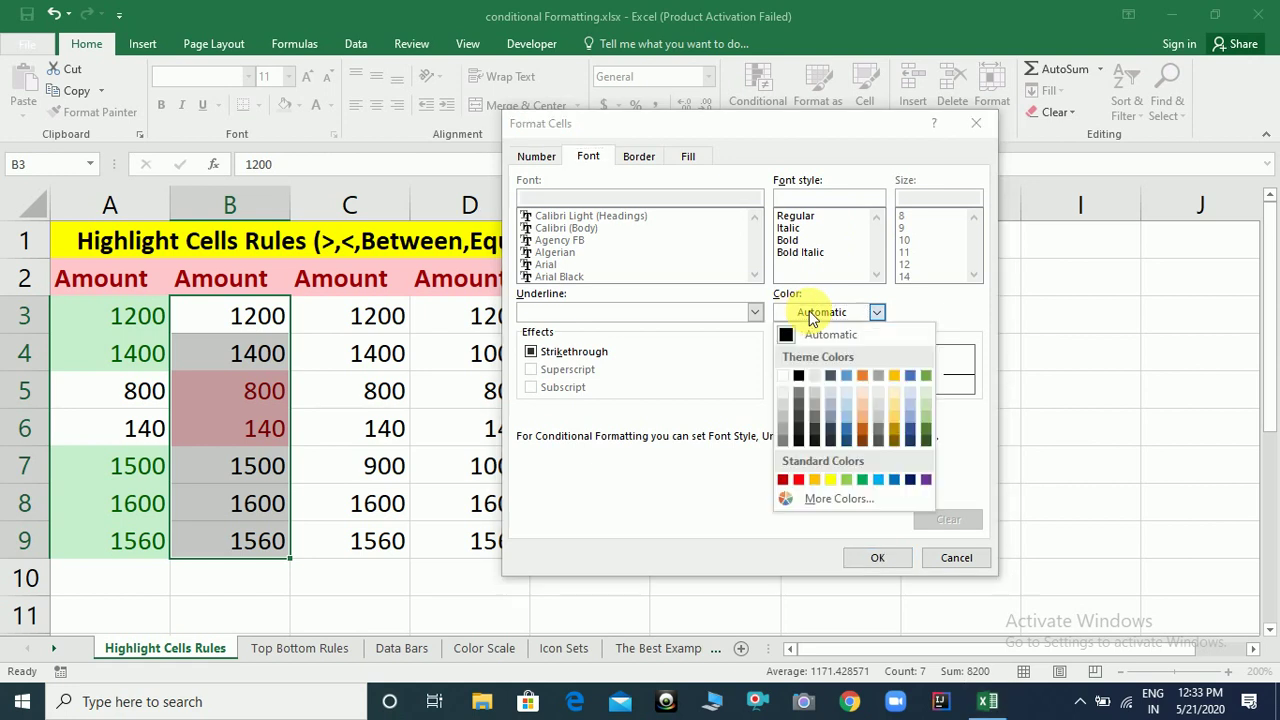
left_click(893, 376)
left_click(875, 557)
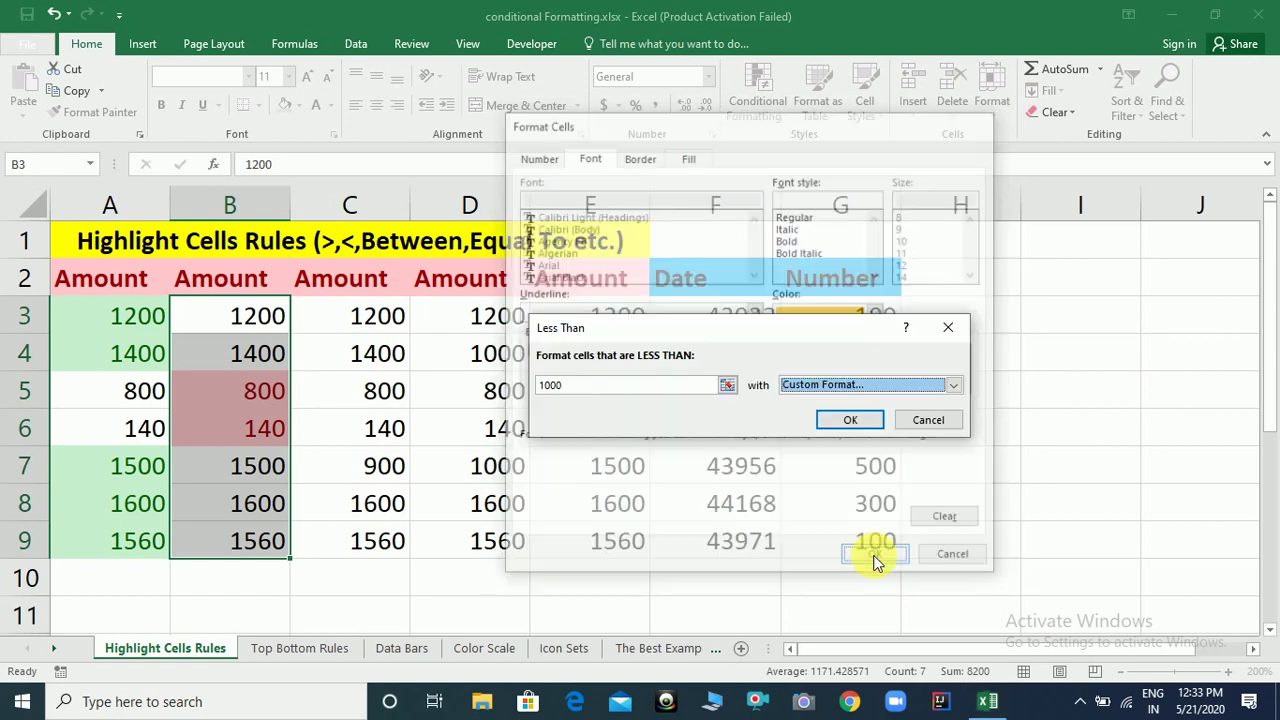
left_click(845, 419)
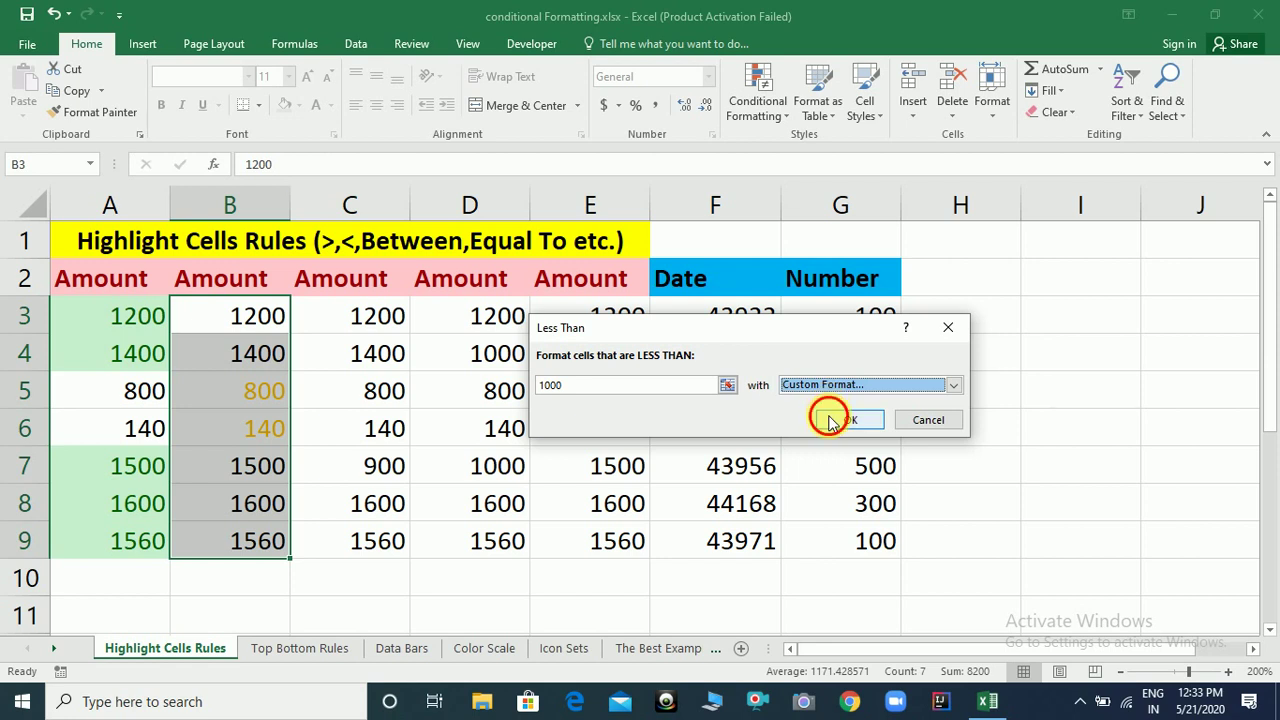
left_click(378, 440)
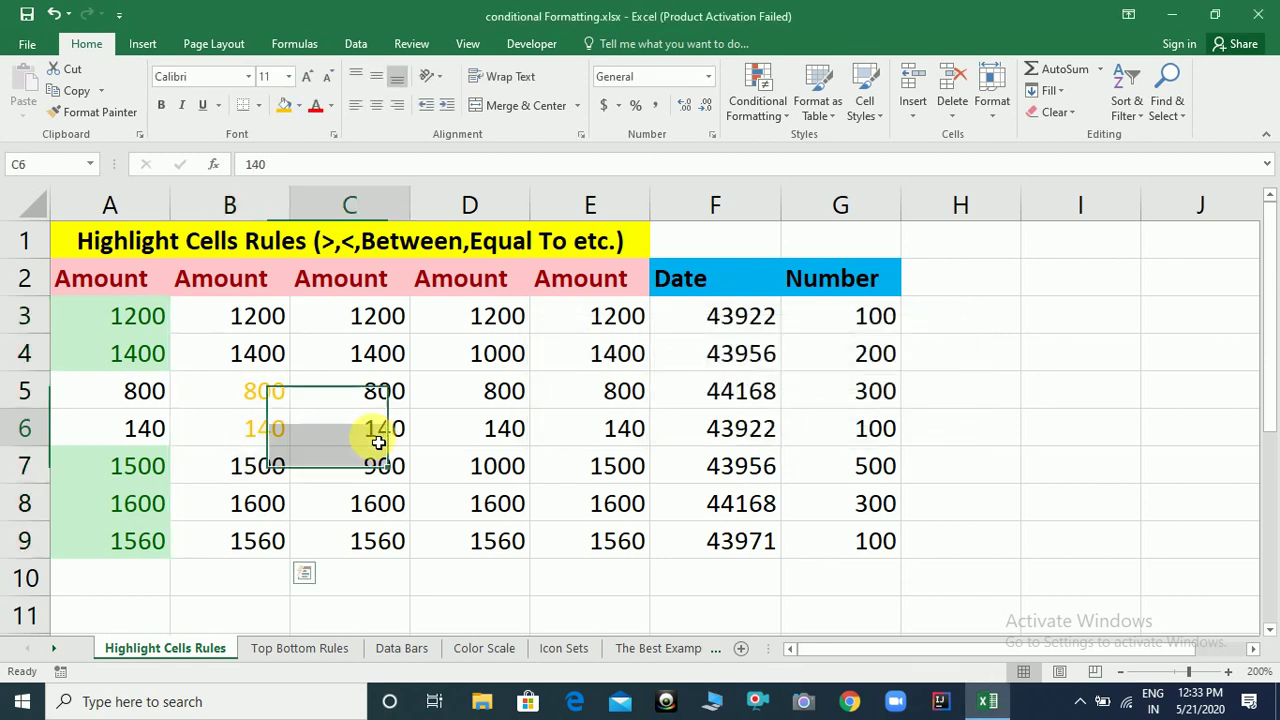
Test the Less Than rule by changing the amount in cell B3 to 900.
left_click(212, 352)
left_click(241, 326)
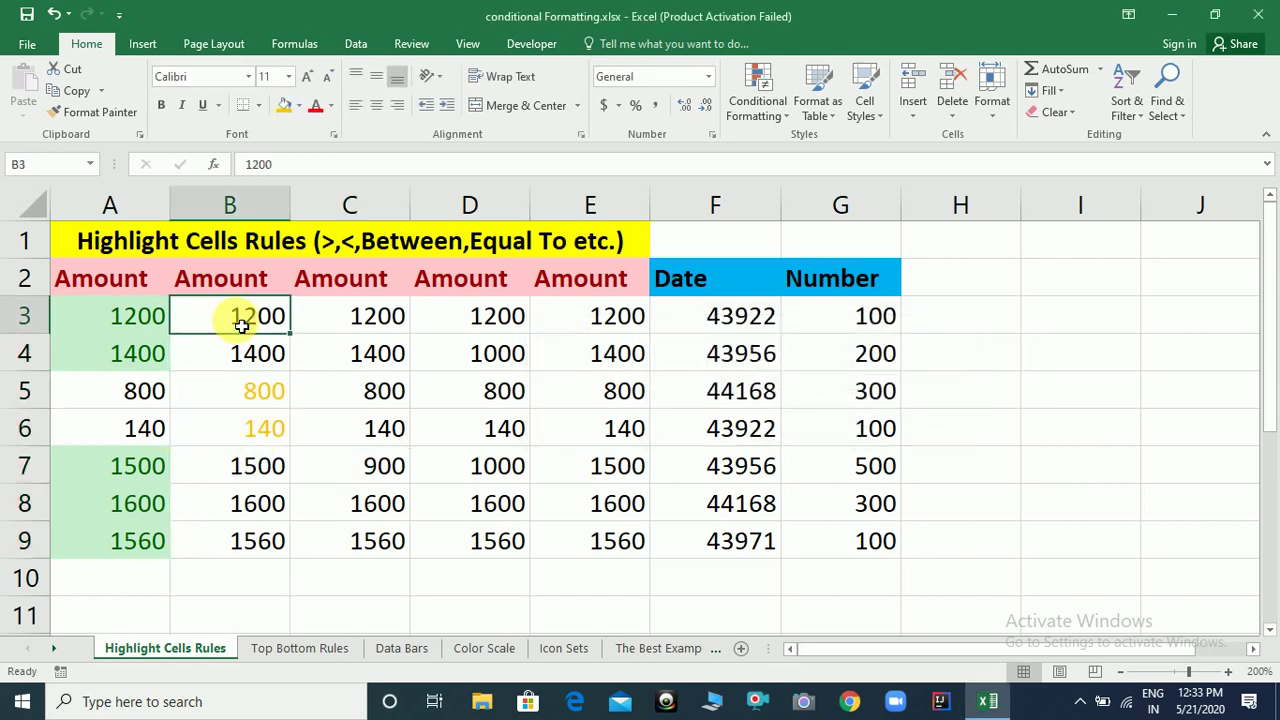
type("900")
key("Return")
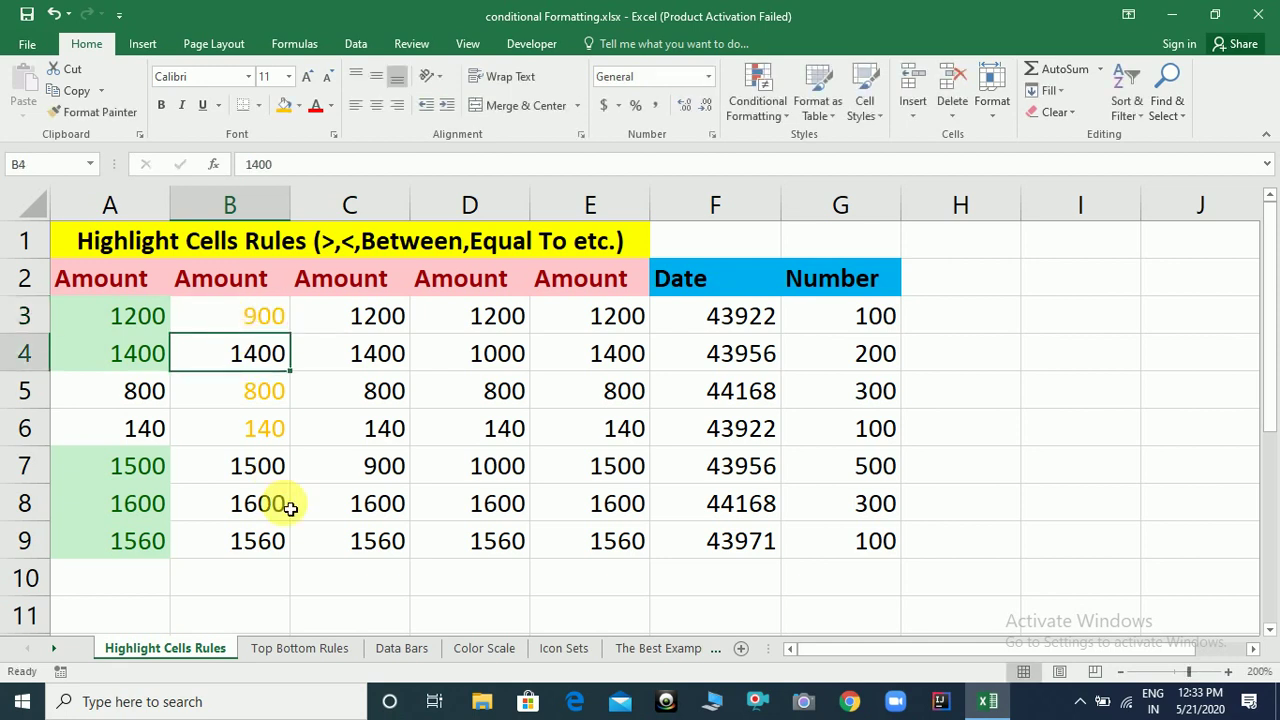
Highlight the amounts in C3:C9 that are between 600 and 1000 using Light Red Fill.
left_click_drag(389, 314, 392, 540)
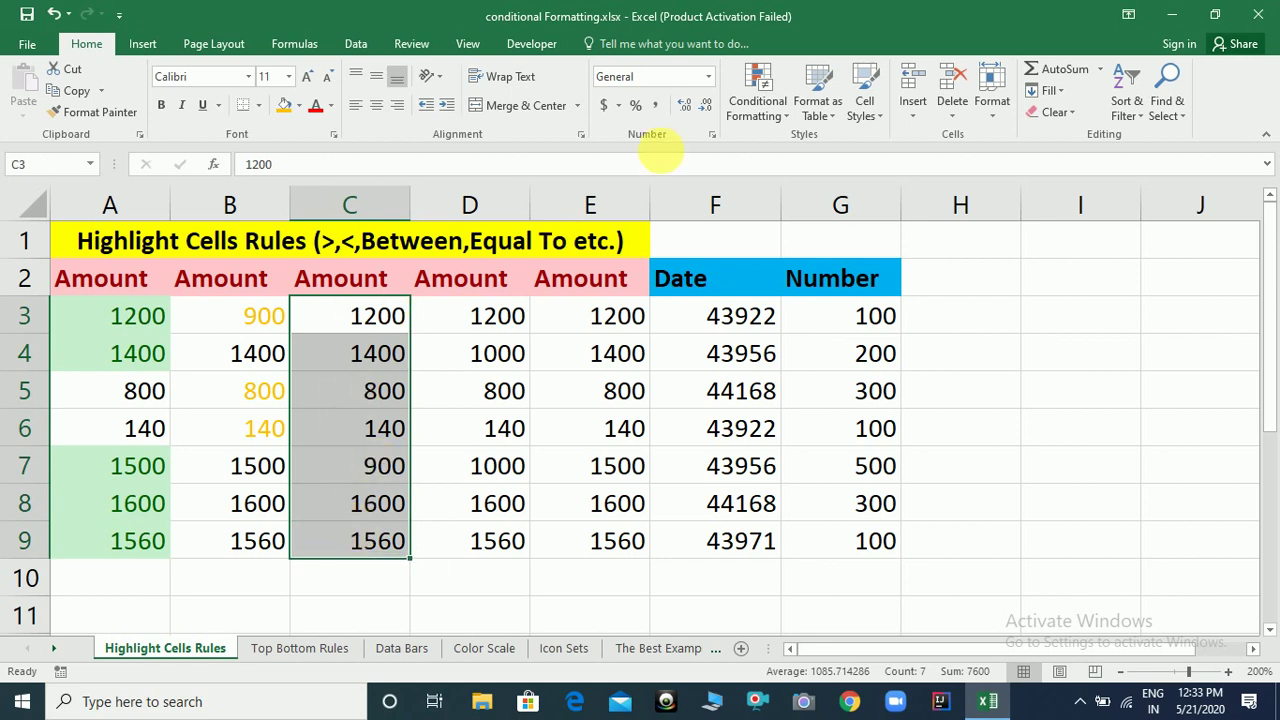
left_click(786, 114)
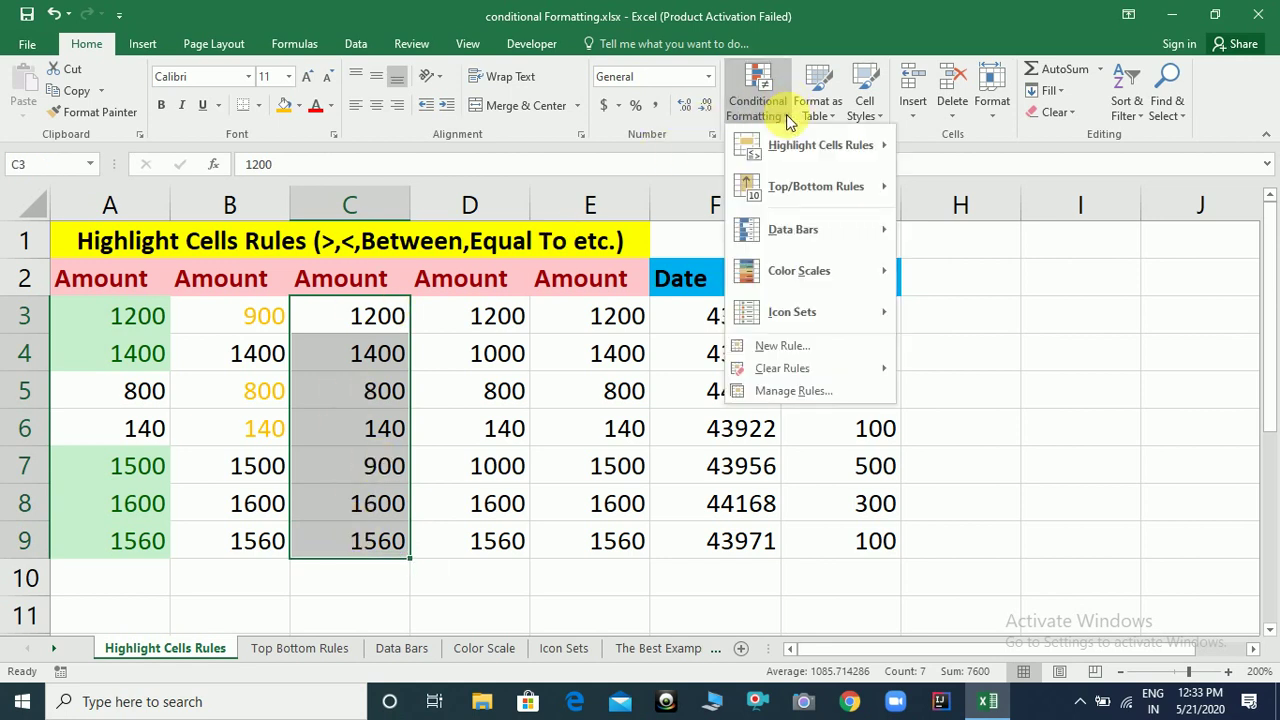
mouse_move(840, 150)
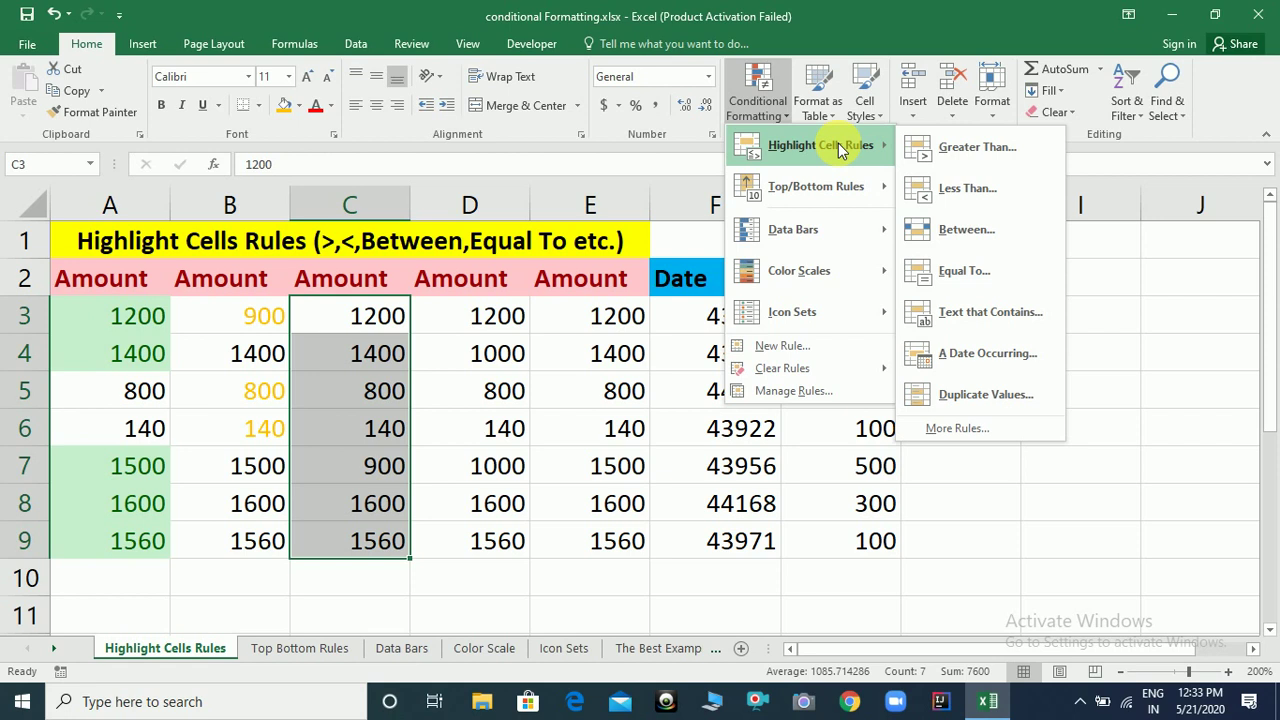
left_click(947, 228)
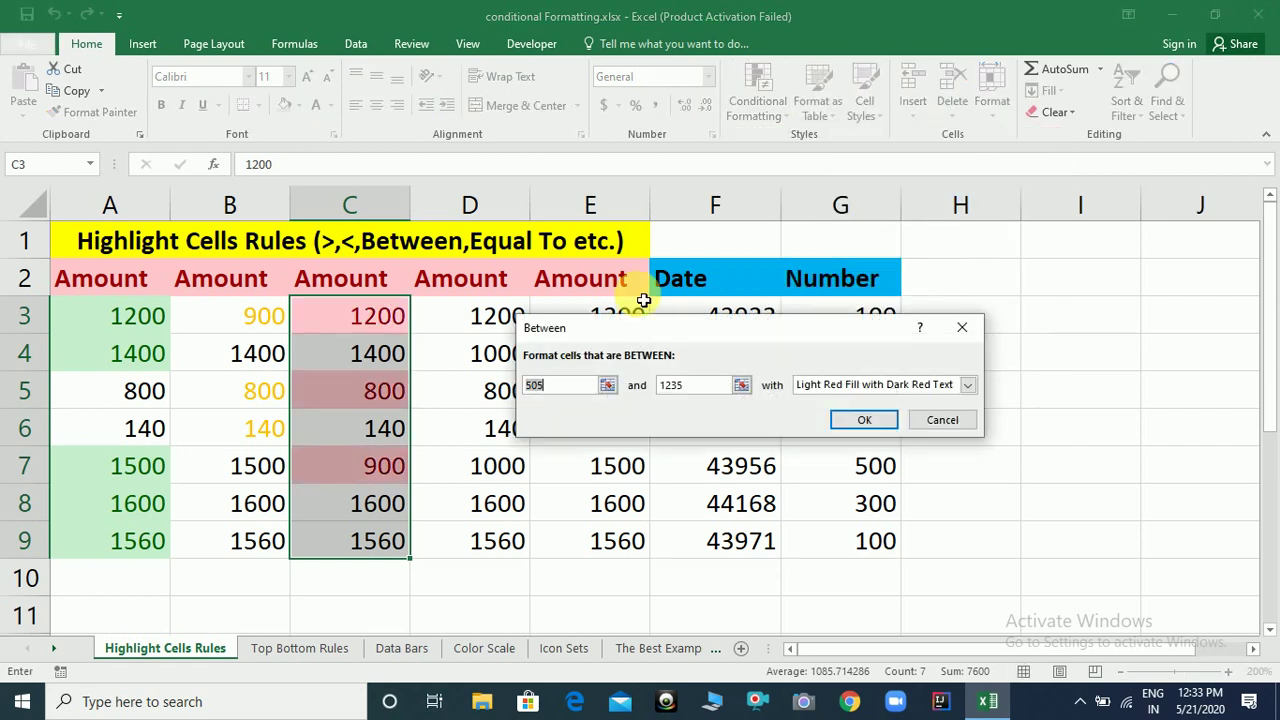
type("600")
key("Tab")
type("1000")
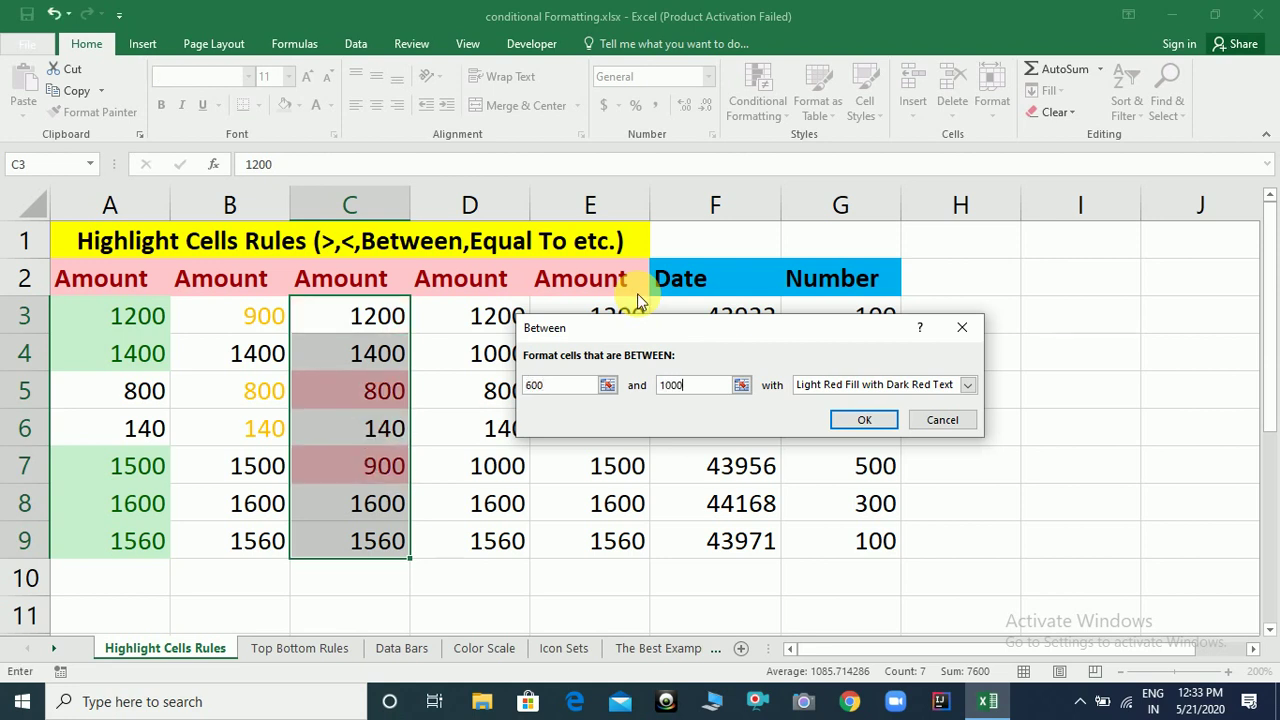
left_click(870, 387)
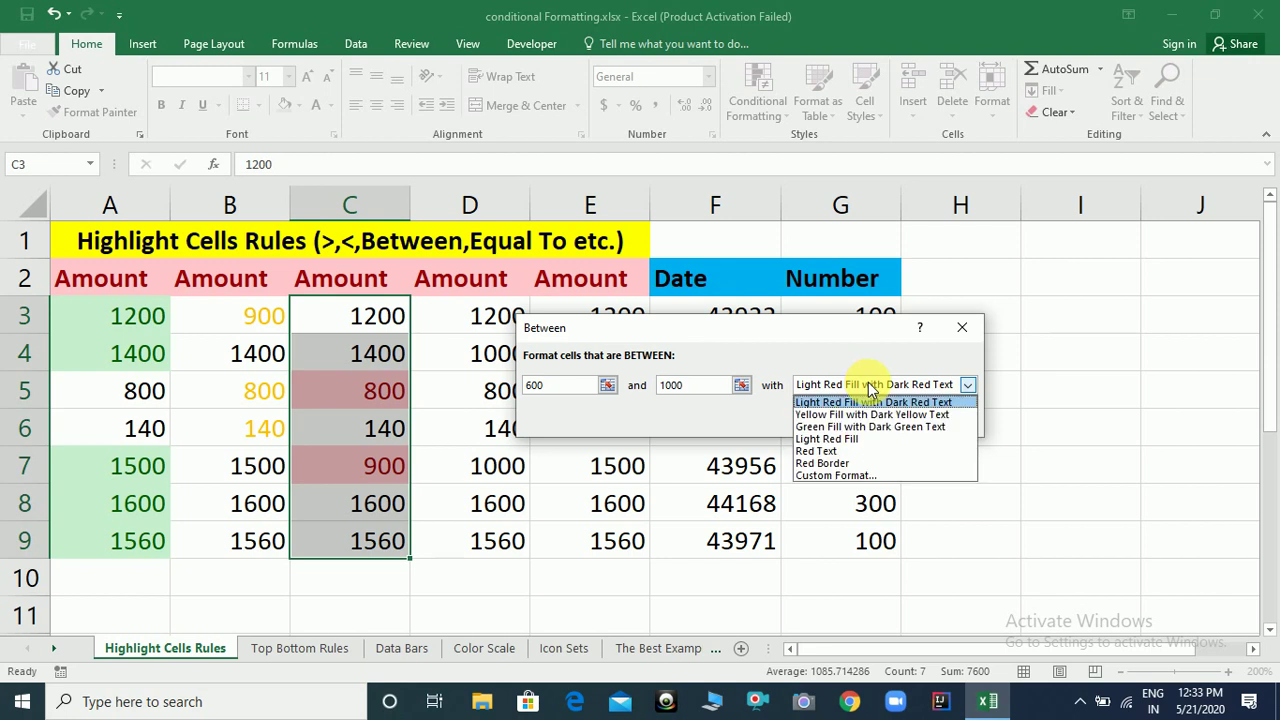
left_click(852, 441)
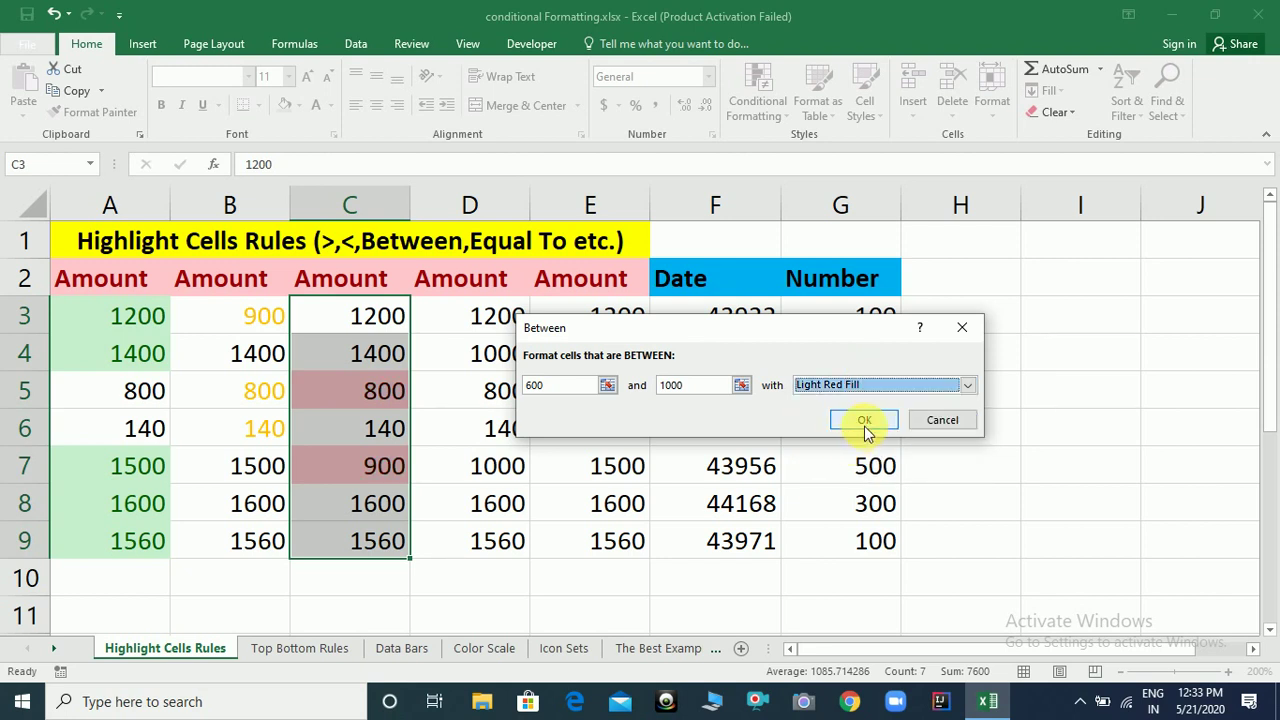
left_click(866, 421)
left_click(600, 503)
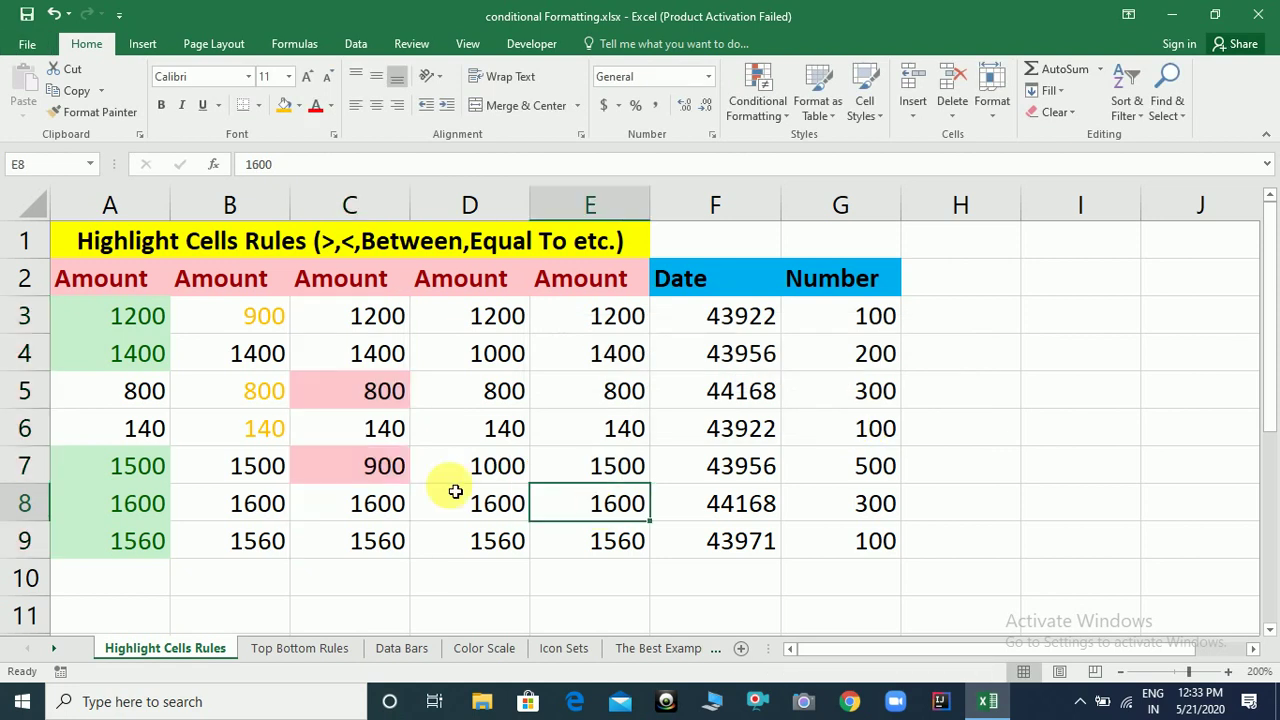
left_click(337, 357)
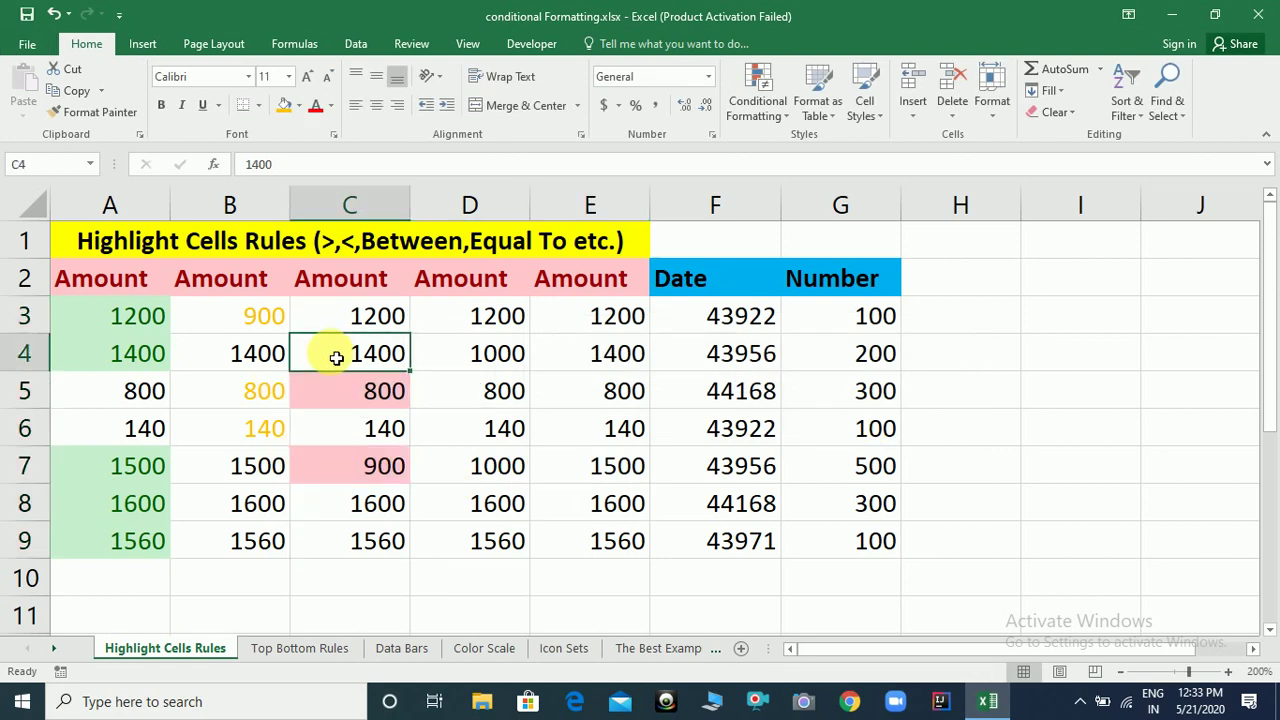
Test the Between rule by changing the amount in cell C3 to 650.
key("Up")
type("650")
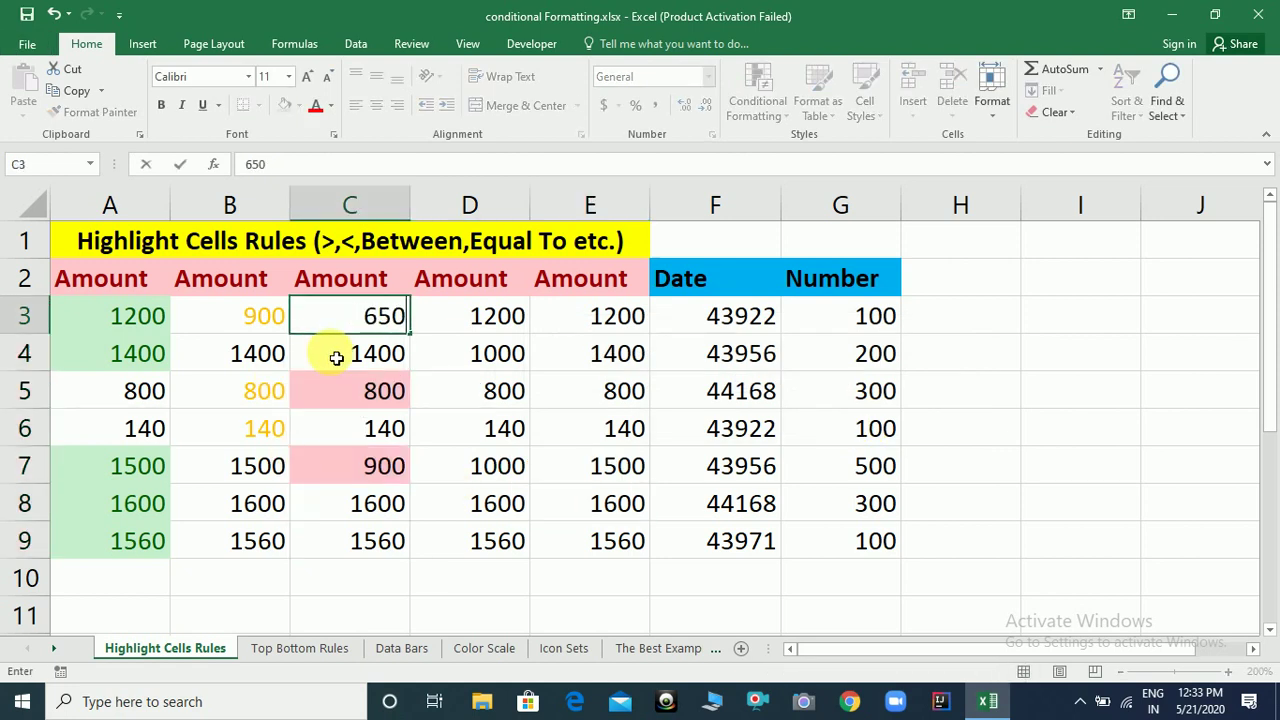
key("Return")
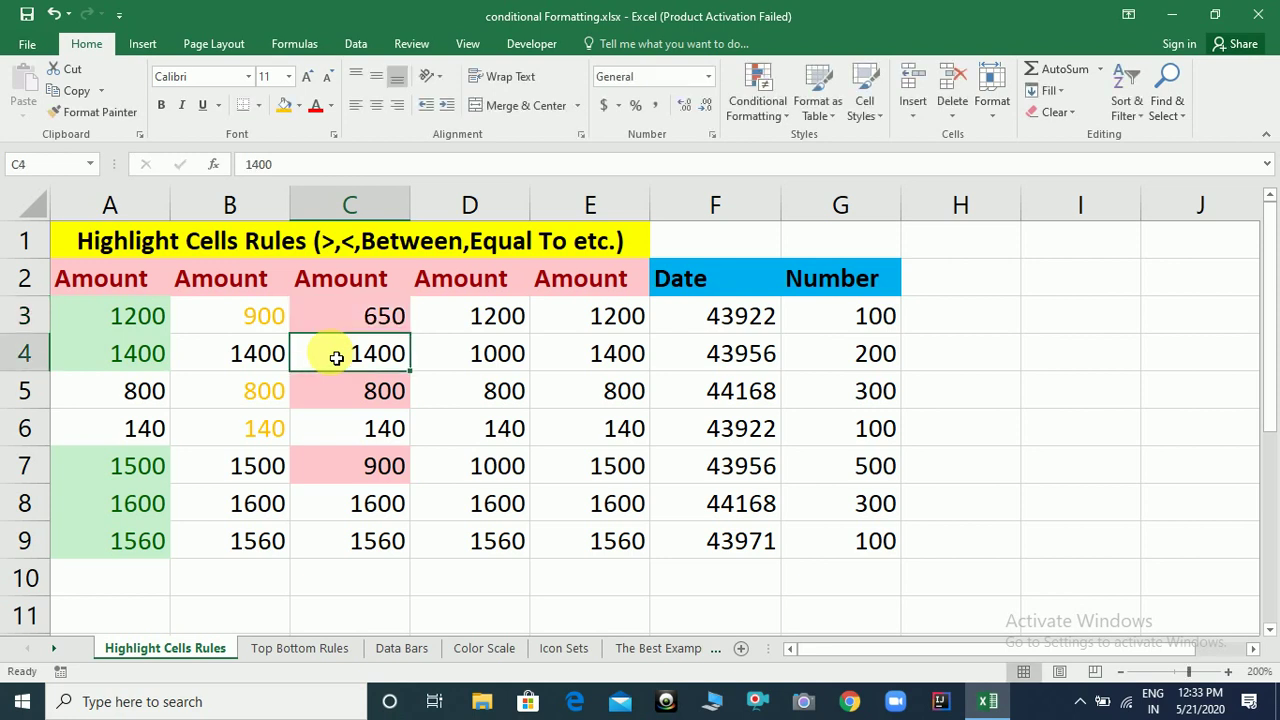
left_click(489, 326)
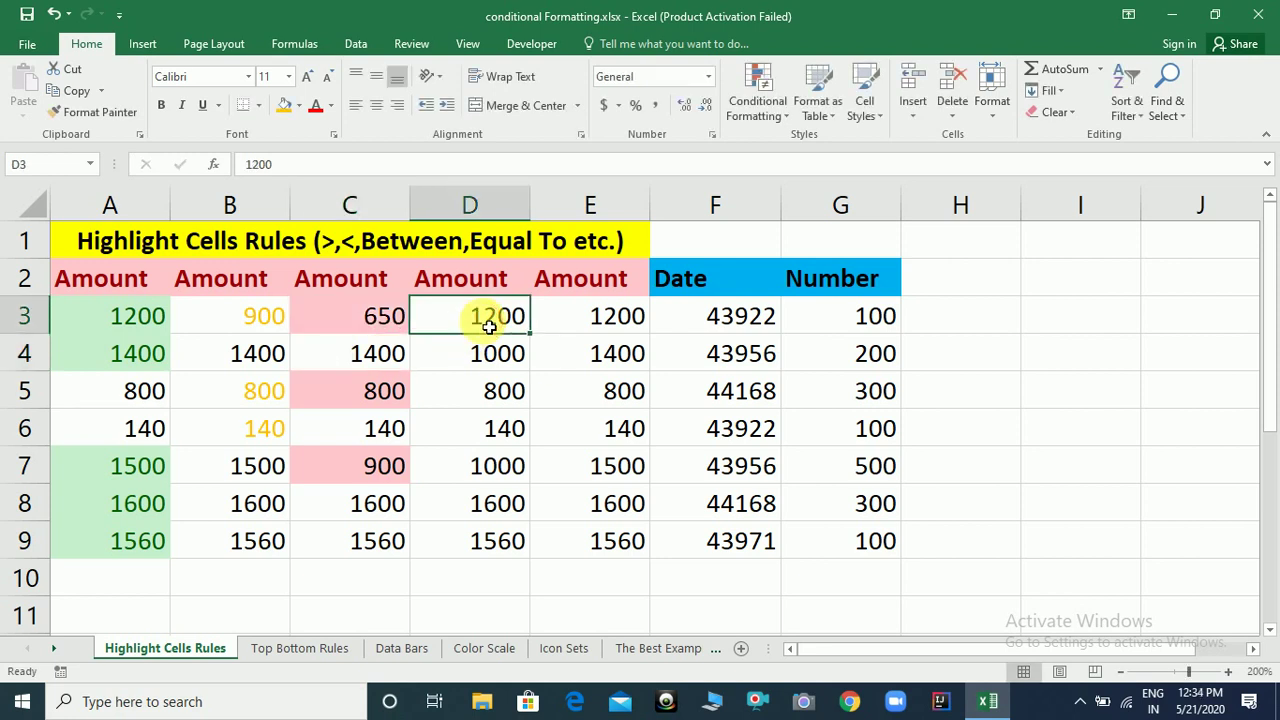
key("shift+Down")
key("shift+Down")
key("shift+Down")
key("shift+Down")
key("shift+Down")
key("shift+Down")
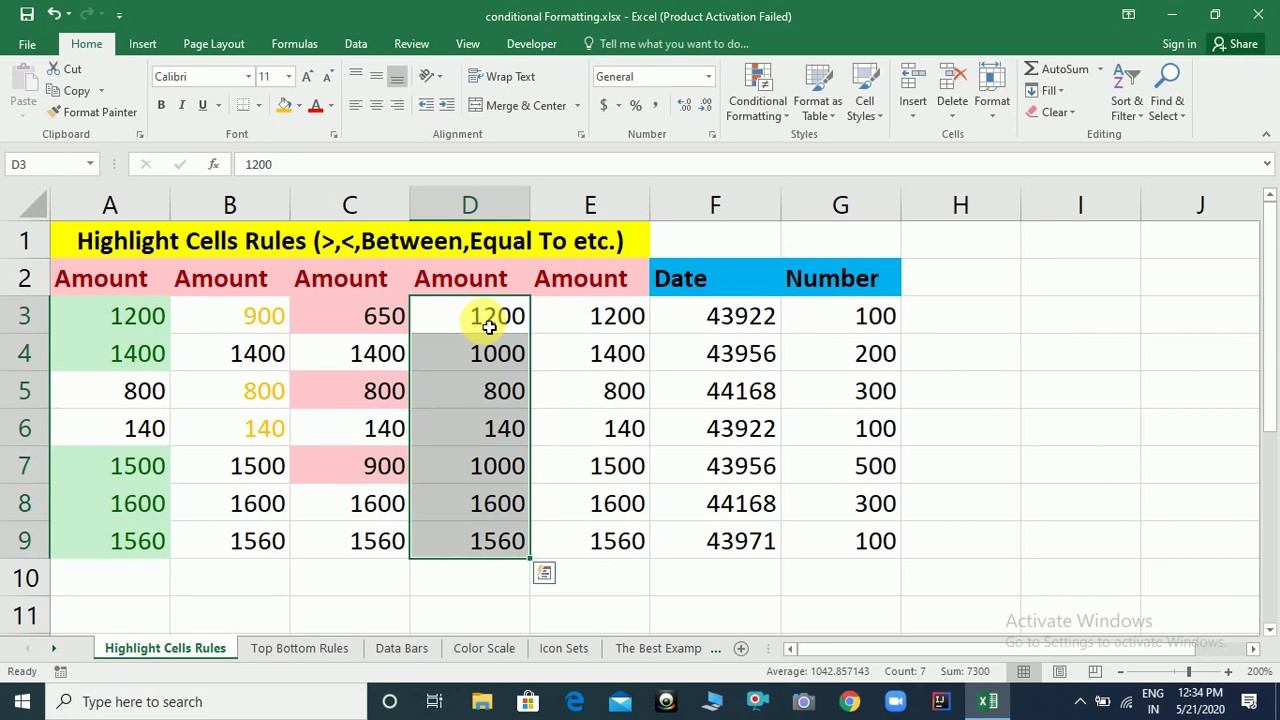
left_click(787, 118)
mouse_move(851, 145)
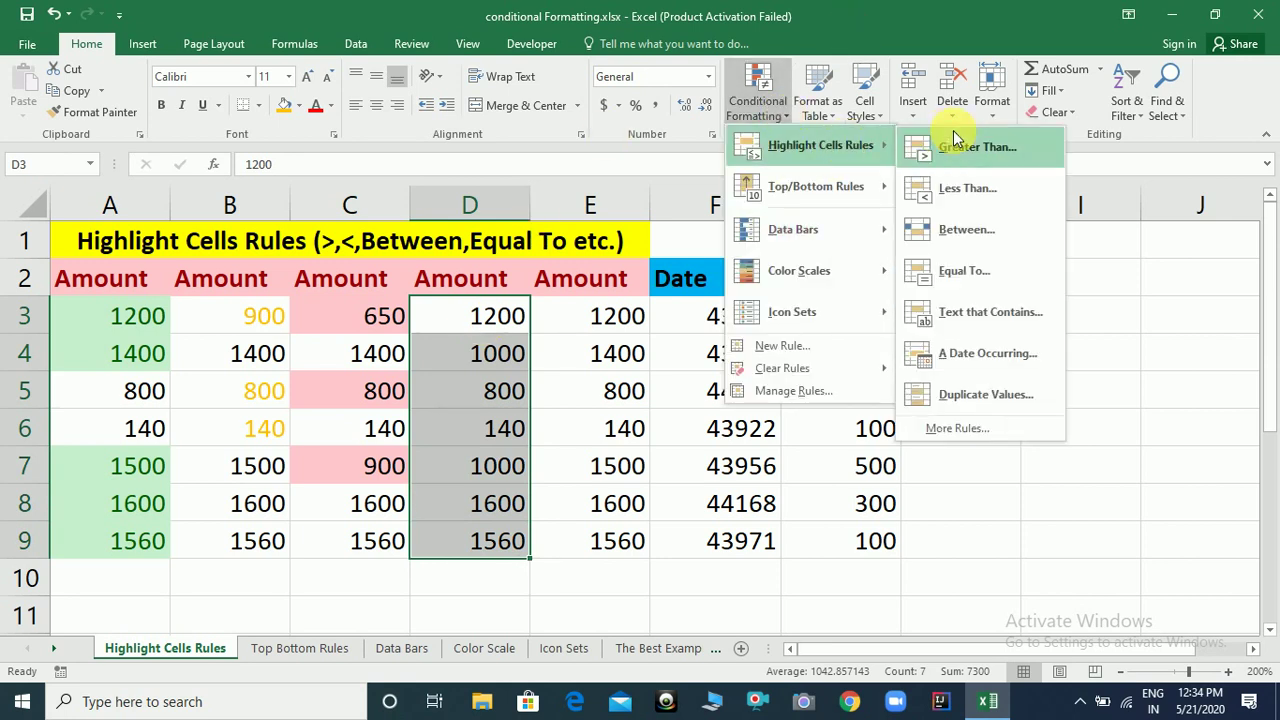
left_click(642, 371)
Highlight the header cells in A2:G2 that contain the text "Amount" using Yellow Fill with Dark Yellow Text.
left_click(90, 278)
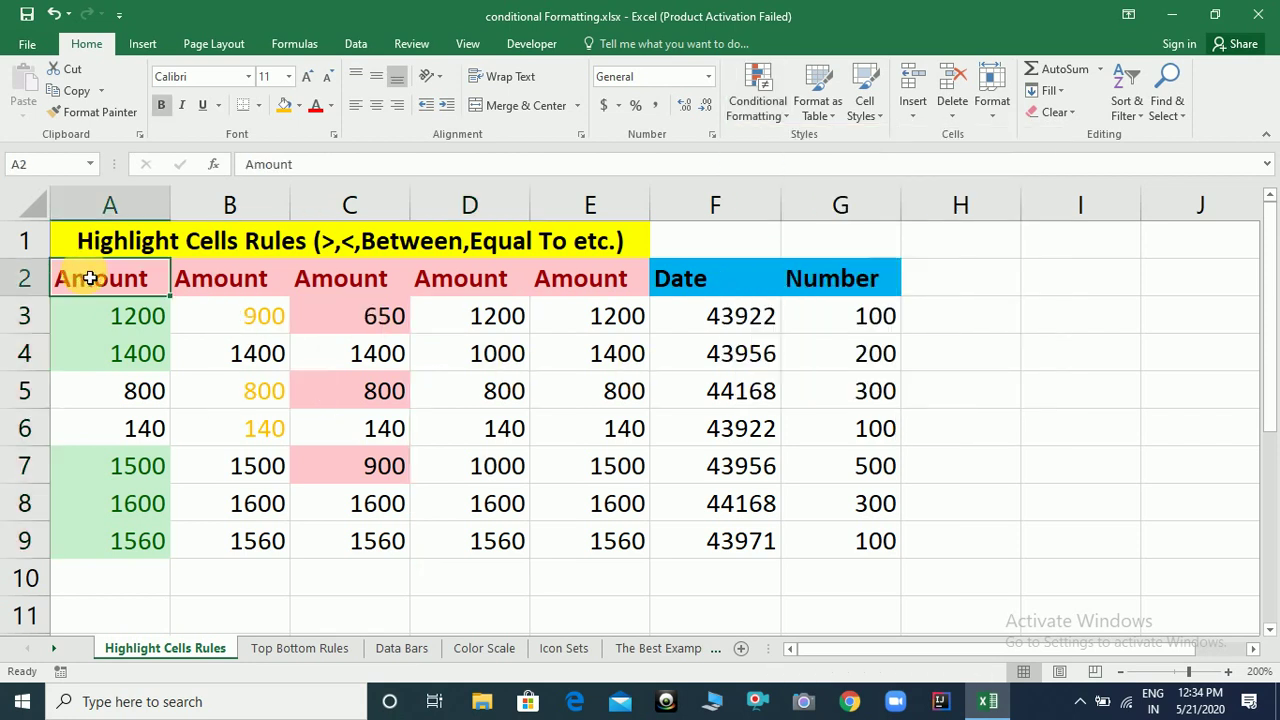
left_click_drag(90, 278, 840, 279)
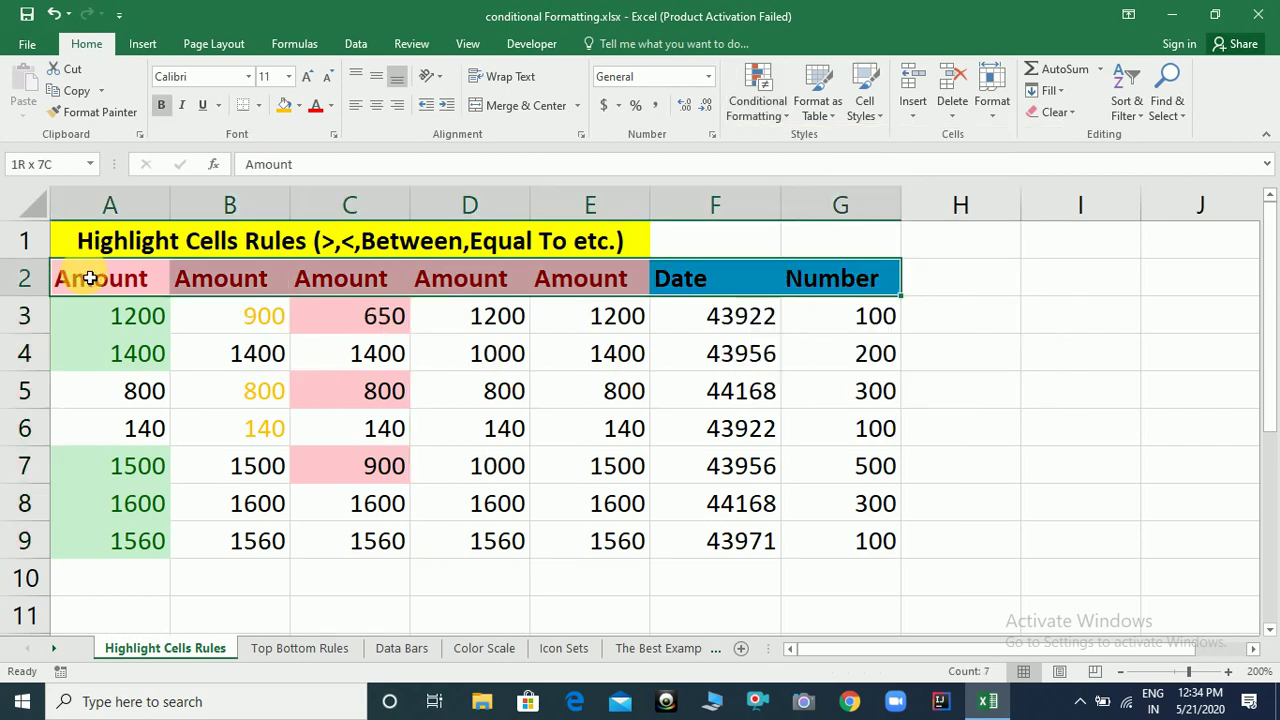
left_click(778, 114)
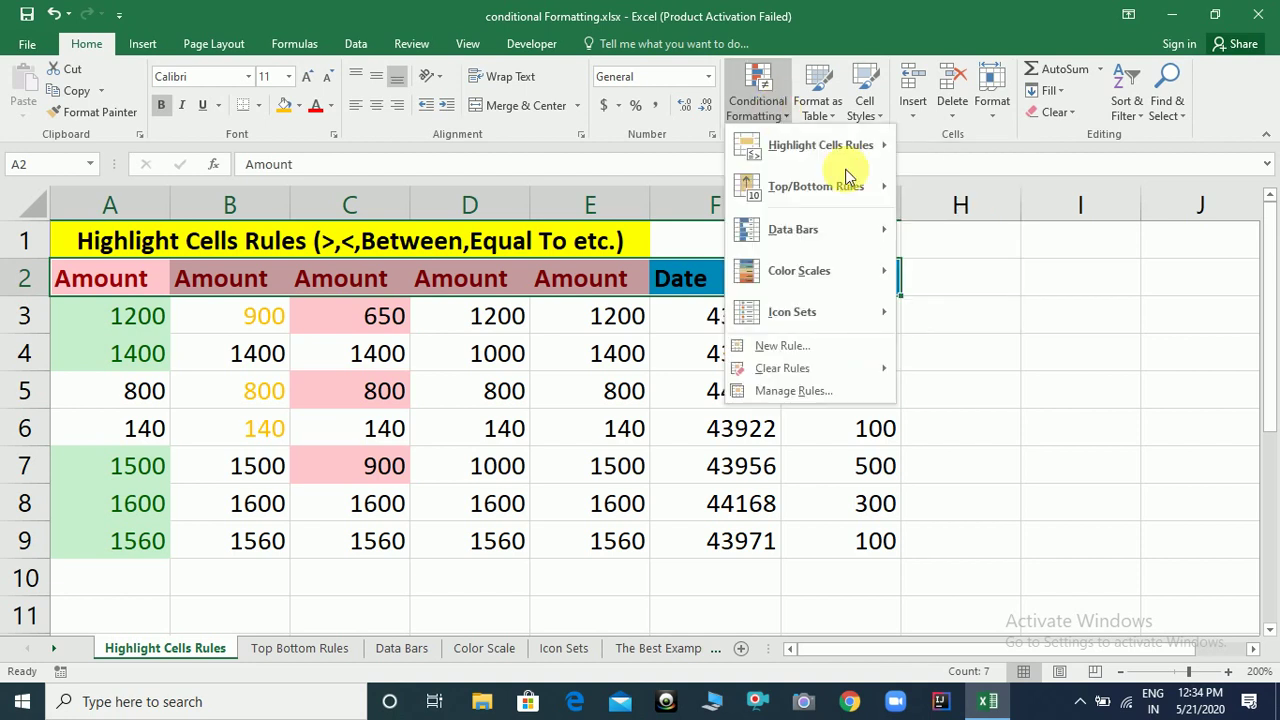
mouse_move(864, 154)
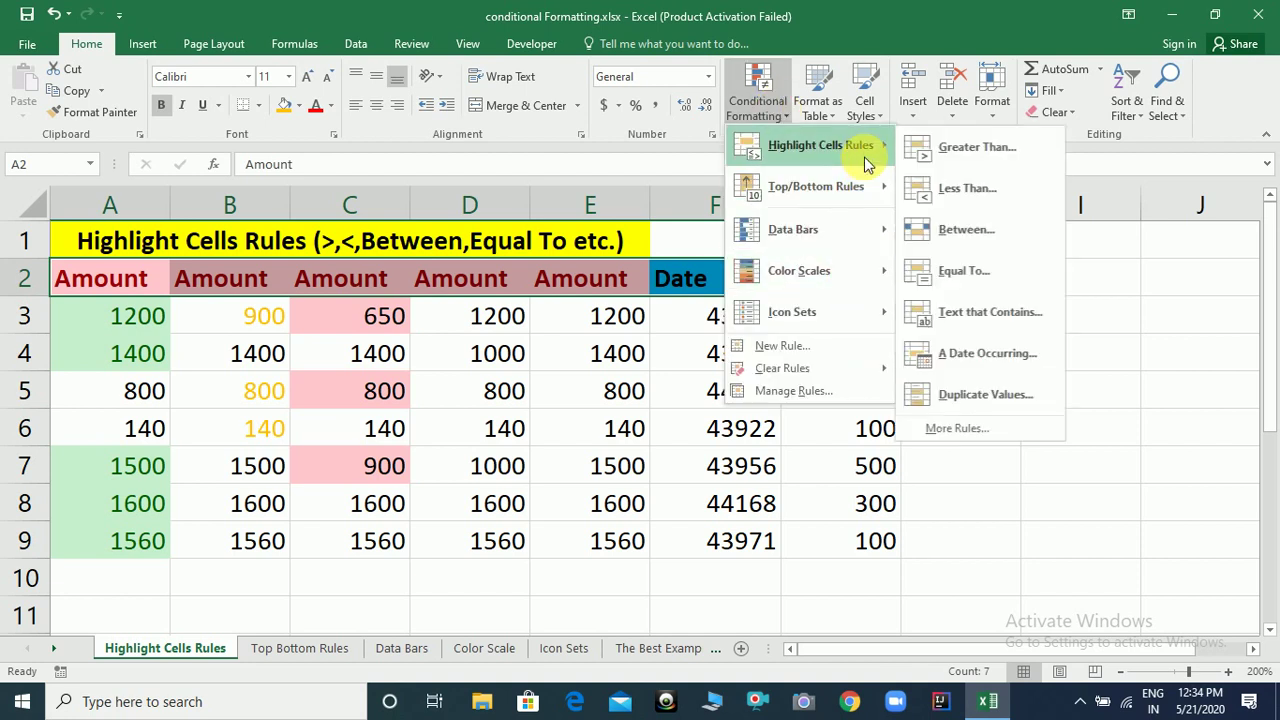
left_click(963, 316)
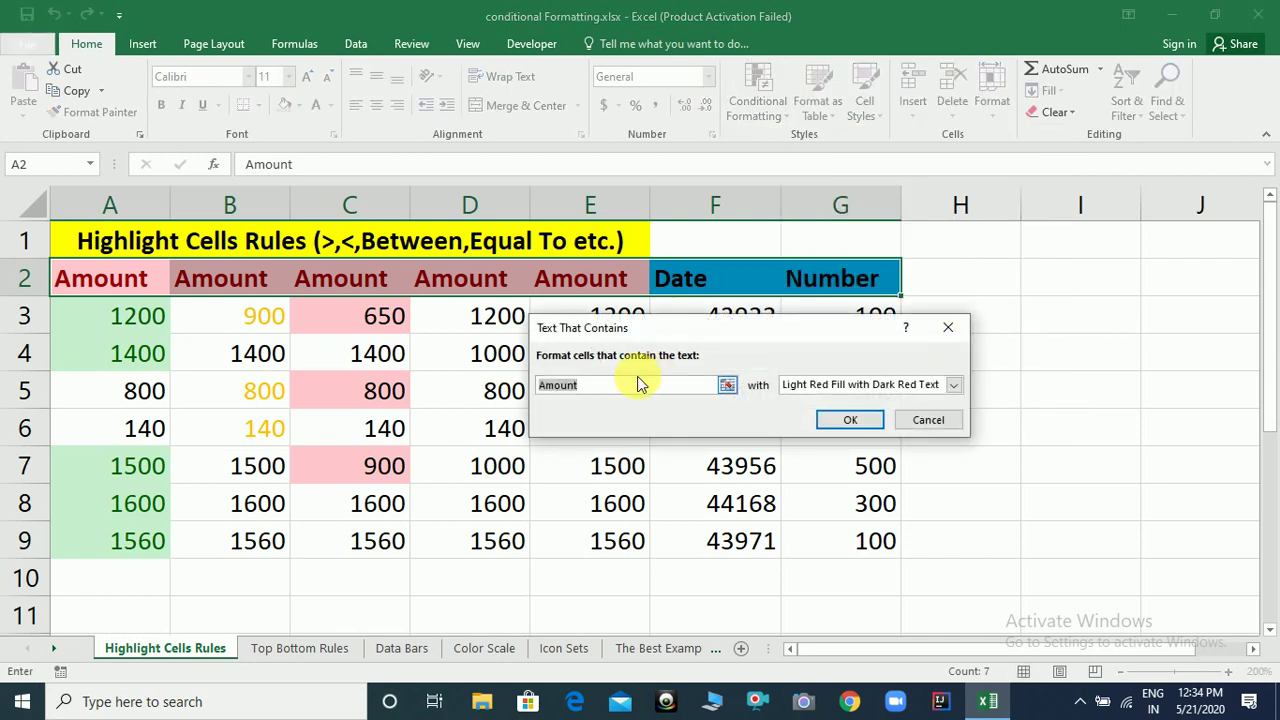
type("Amount")
left_click(846, 384)
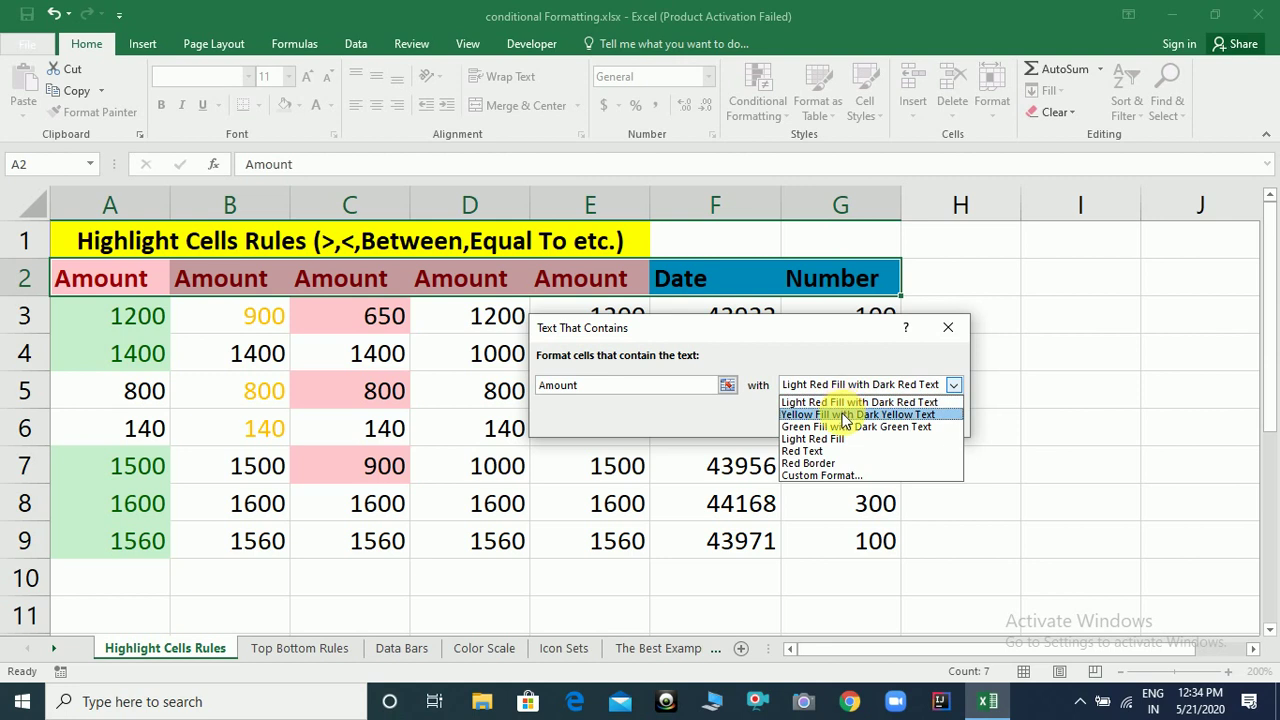
left_click(848, 414)
left_click(851, 418)
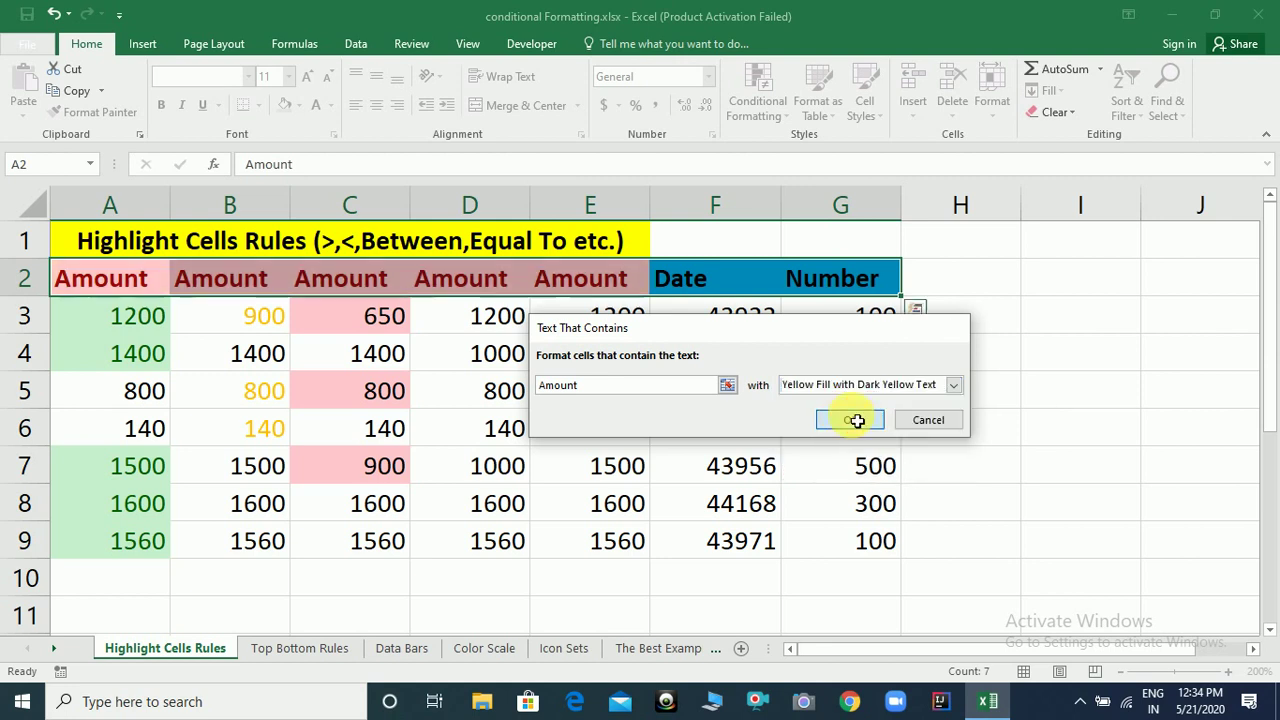
left_click(590, 400)
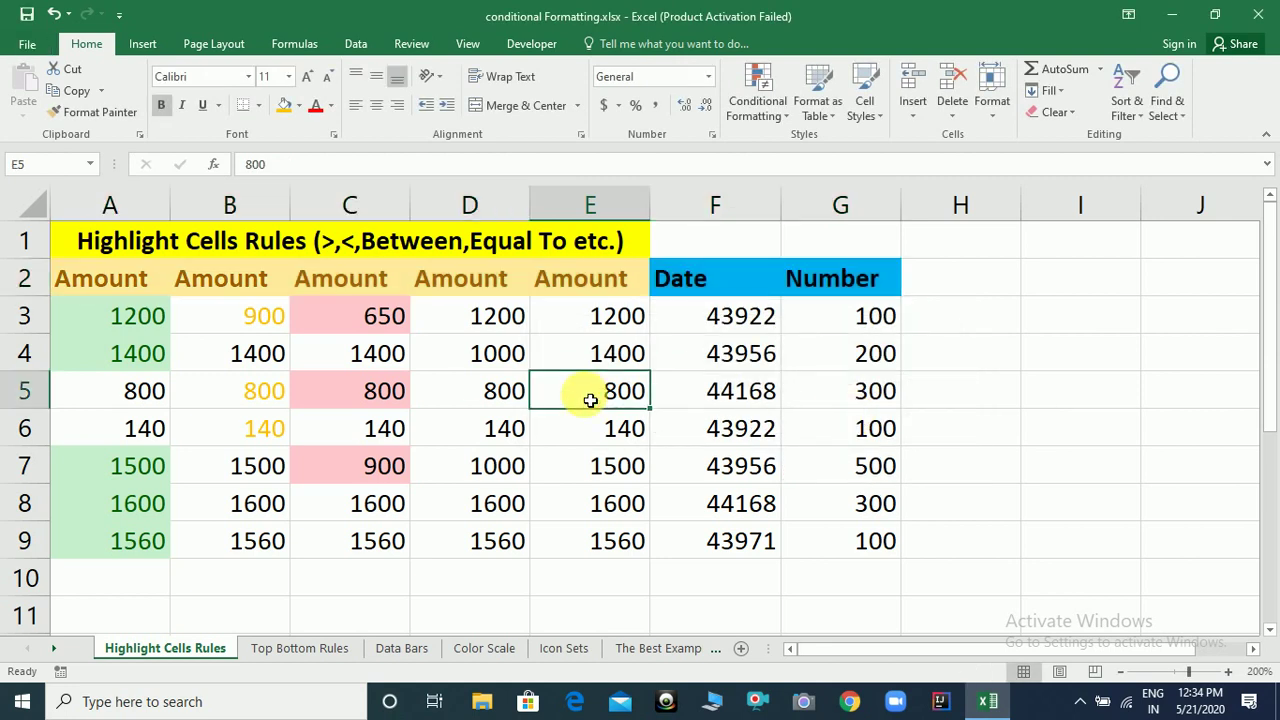
Test the text rule by changing the header in C2 to "Amount Is", and autofit column C's width.
left_click(134, 281)
left_click(186, 279)
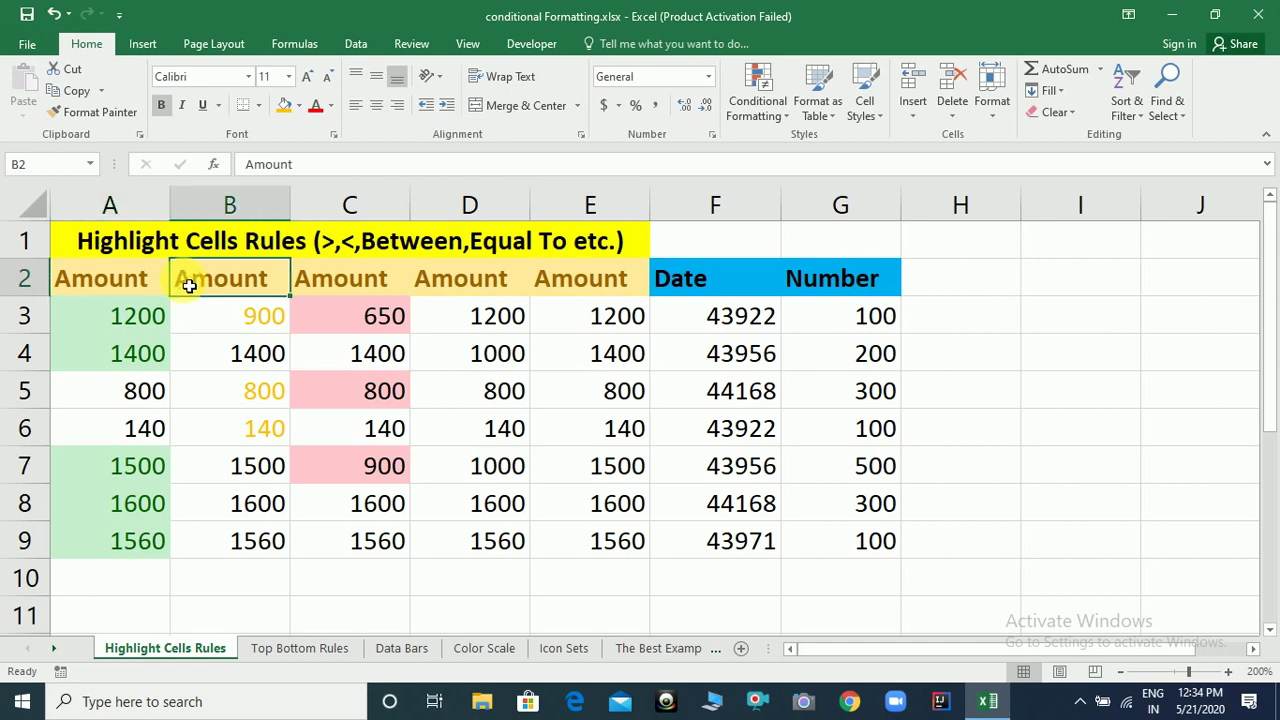
left_click(318, 286)
left_click(427, 284)
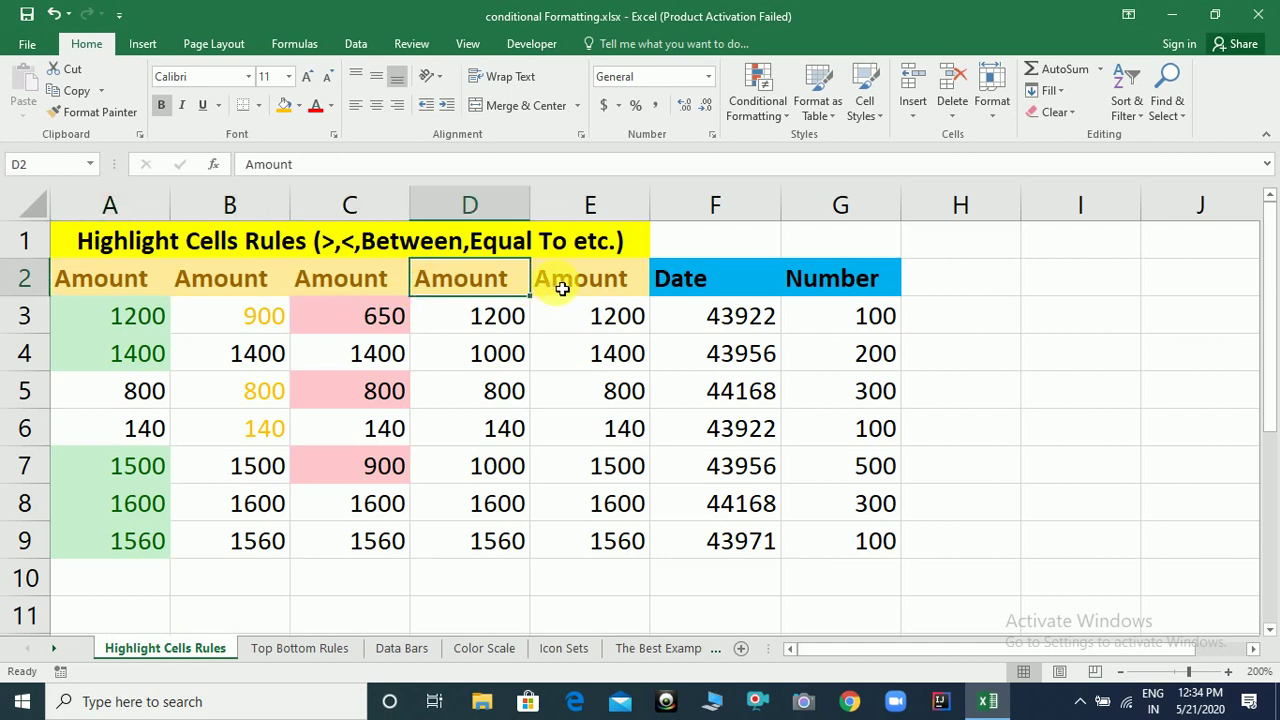
left_click(389, 280)
type("A")
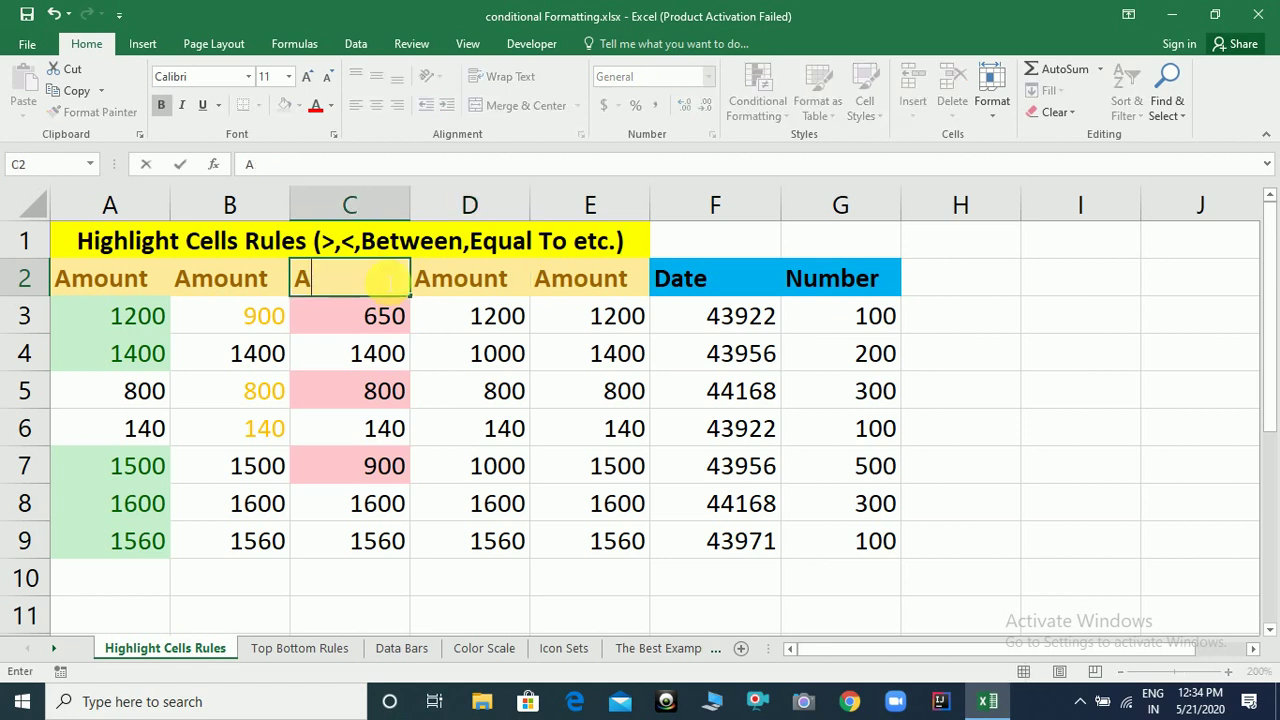
type("mount Is")
key("Return")
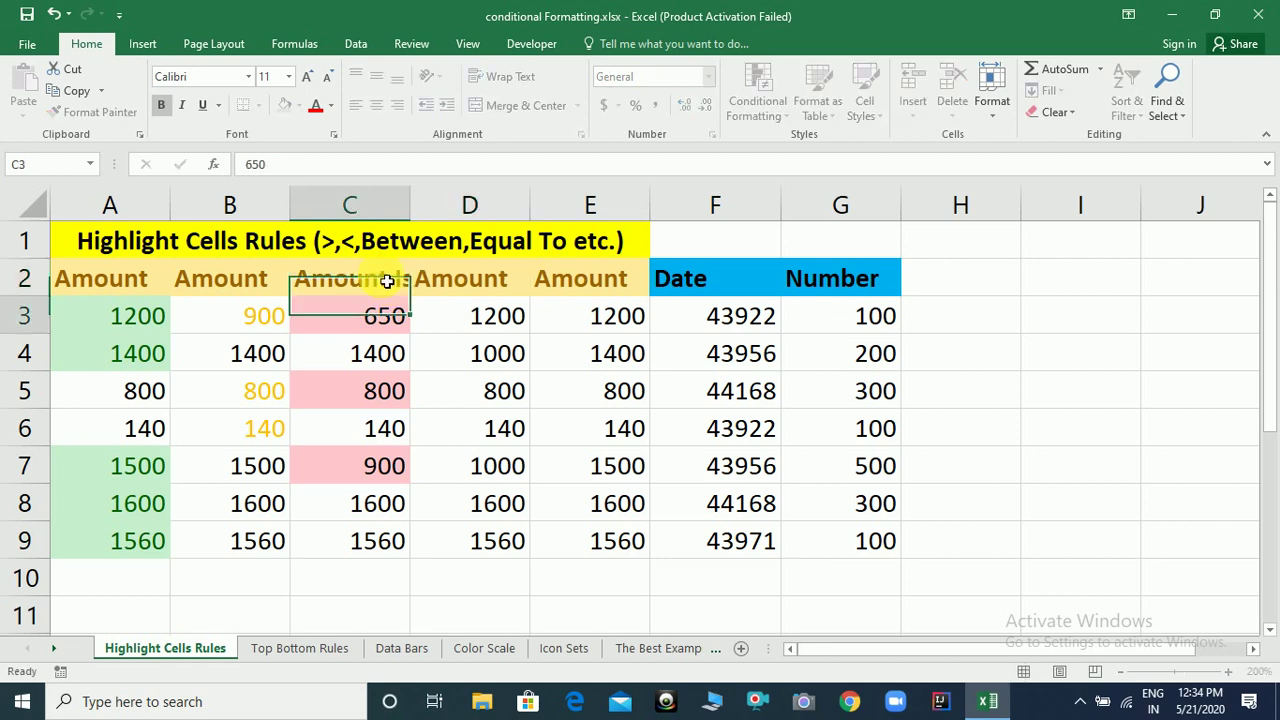
double_click(418, 213)
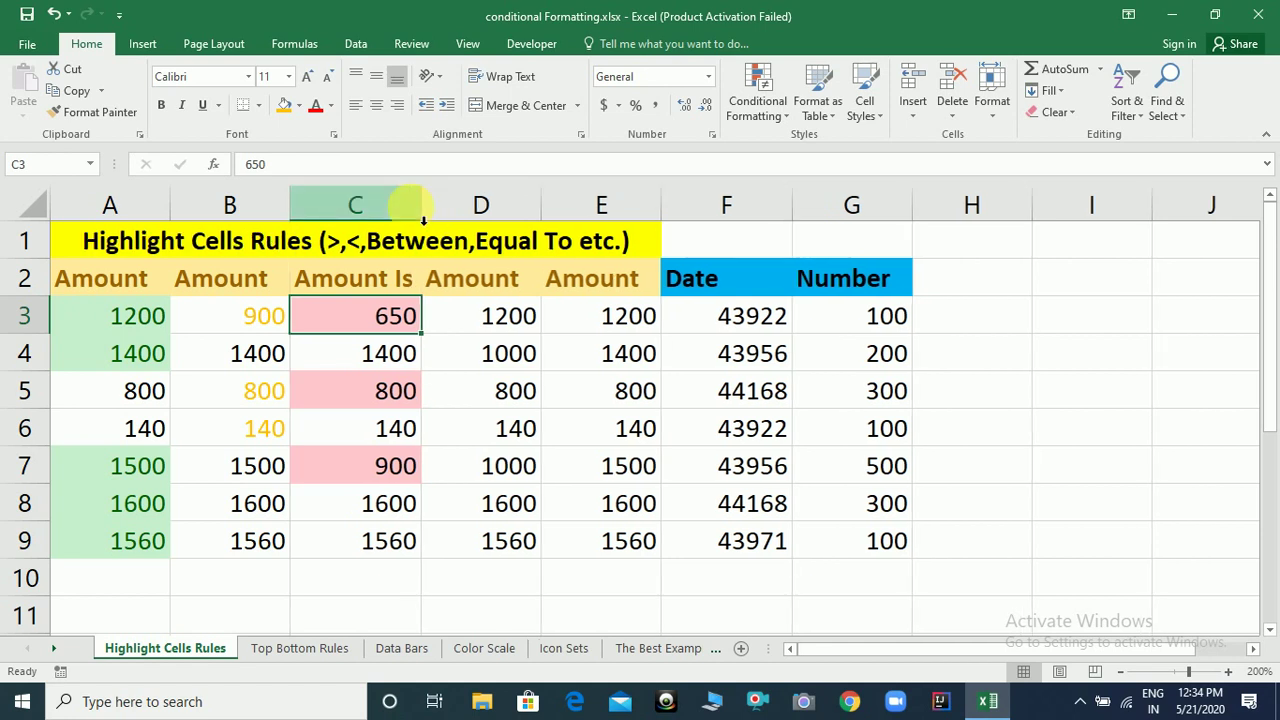
left_click(510, 315)
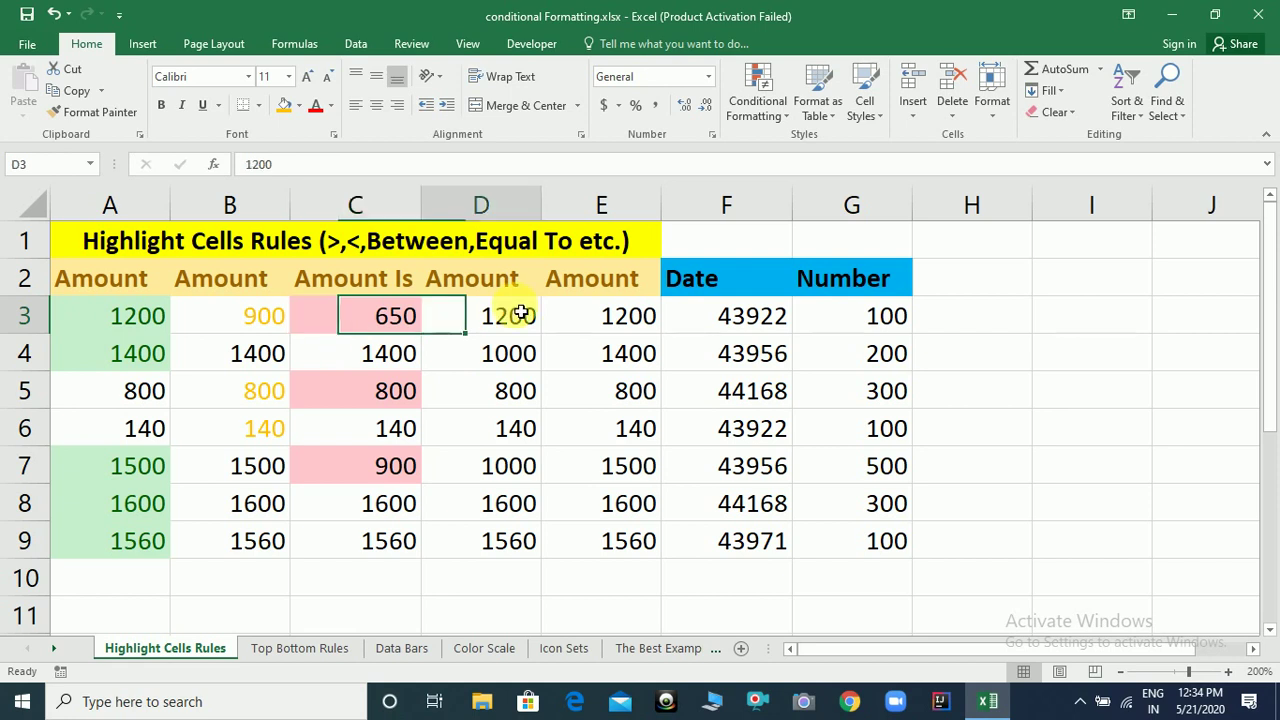
left_click(786, 113)
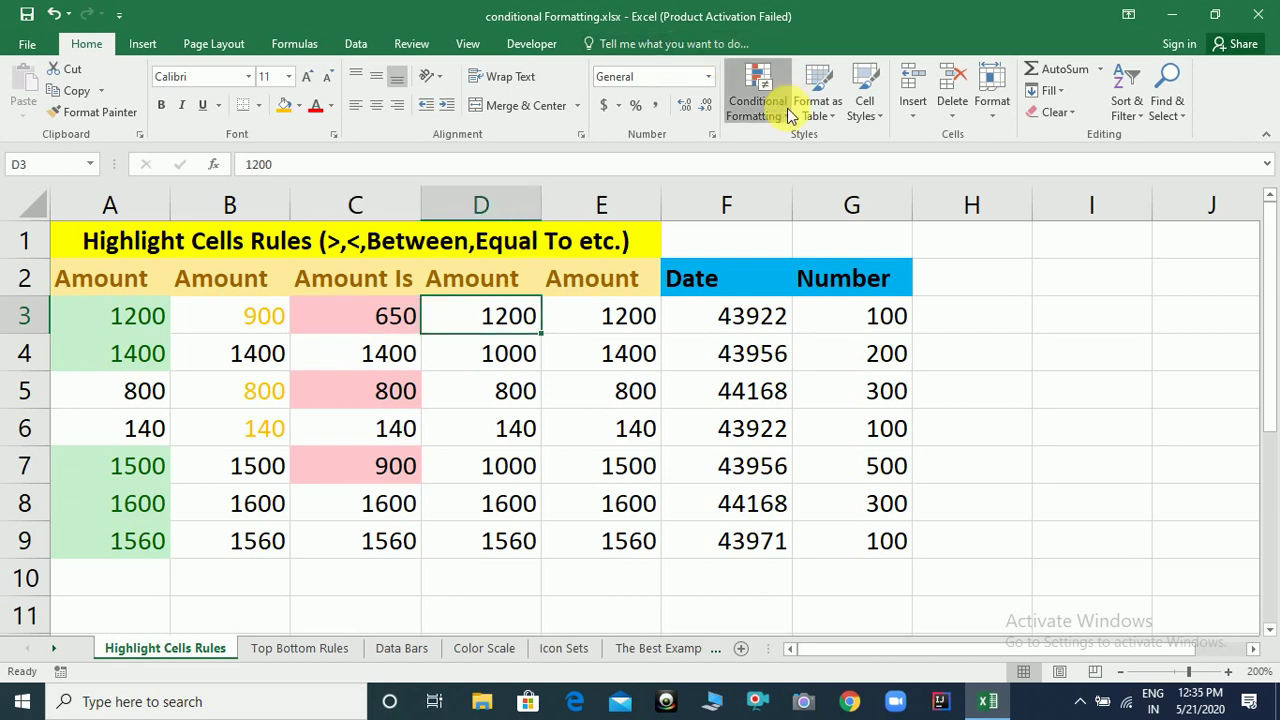
mouse_move(871, 145)
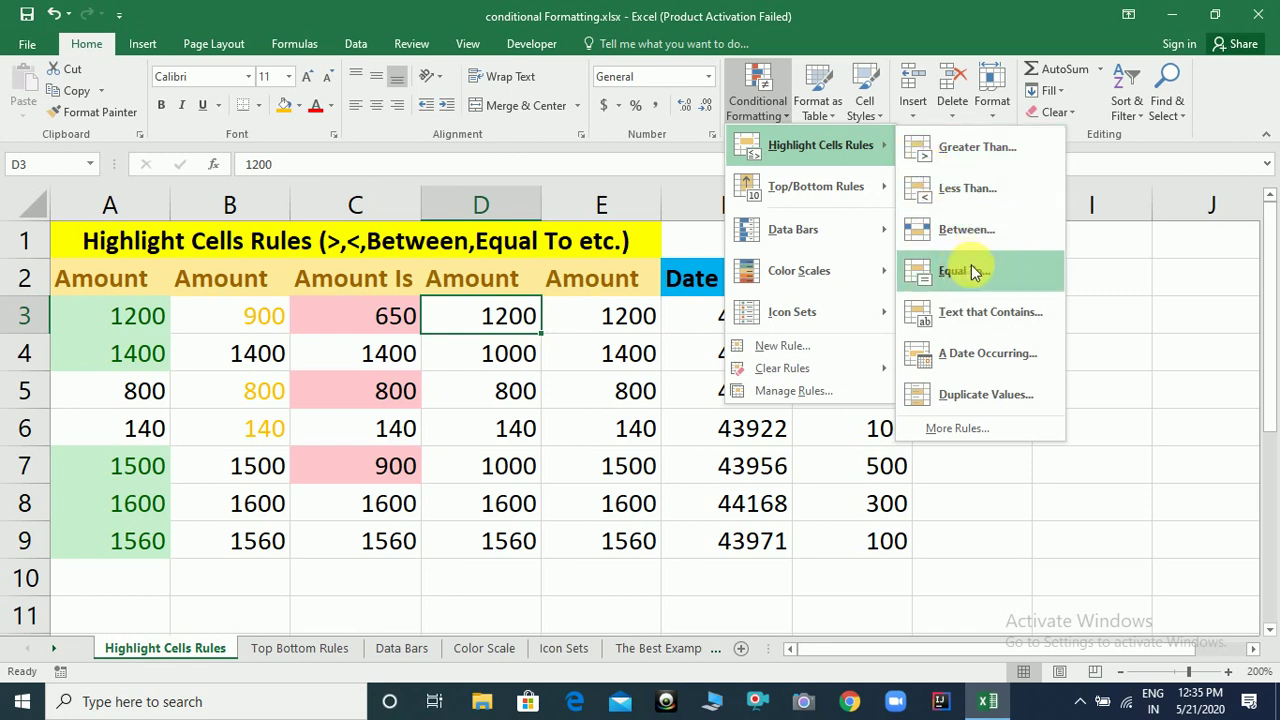
Highlight the amounts in D3:D9 that are equal to 1000 using the Red Border format.
left_click(510, 317)
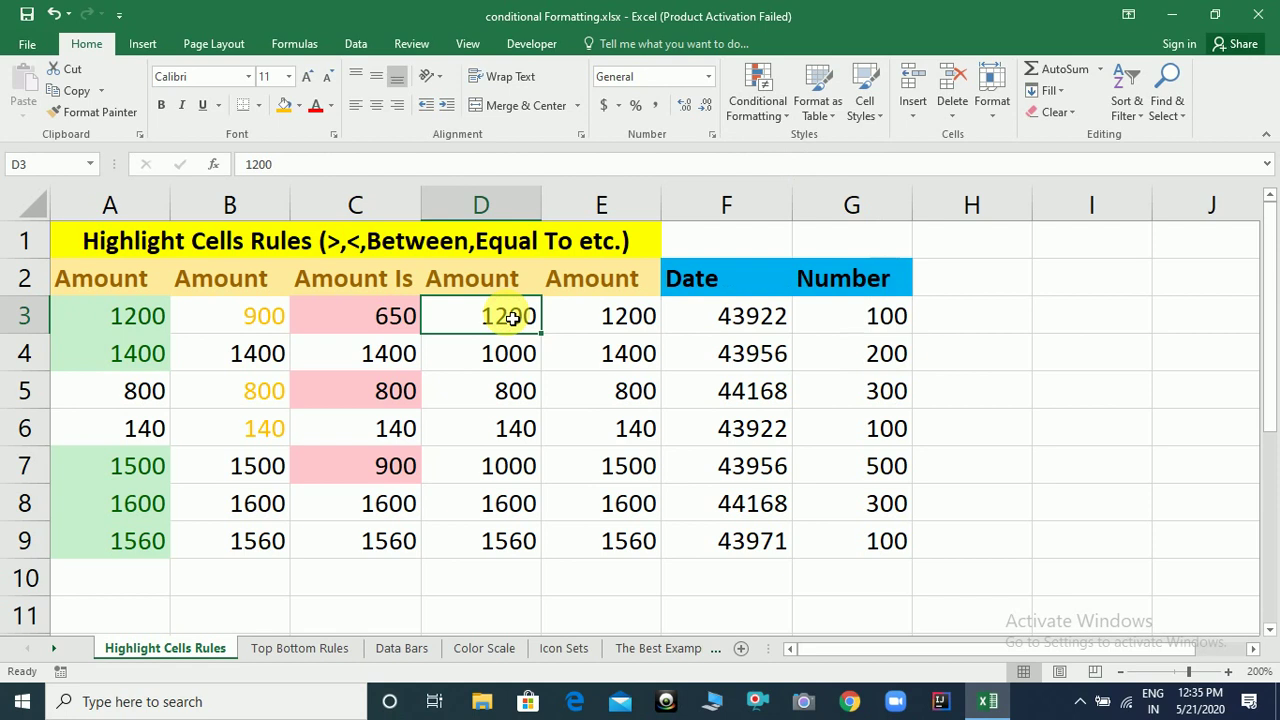
key("shift+Down")
key("shift+Down")
key("shift+Down")
key("shift+Down")
key("shift+Down")
key("shift+Down")
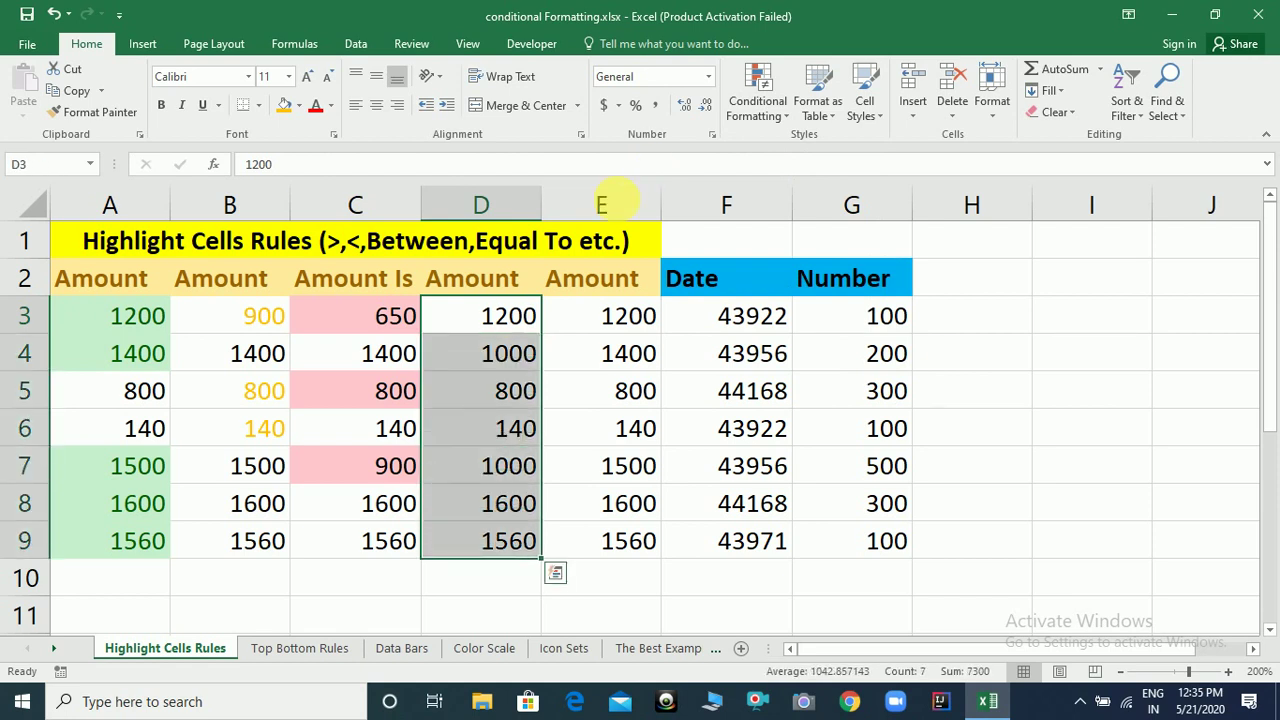
left_click(781, 118)
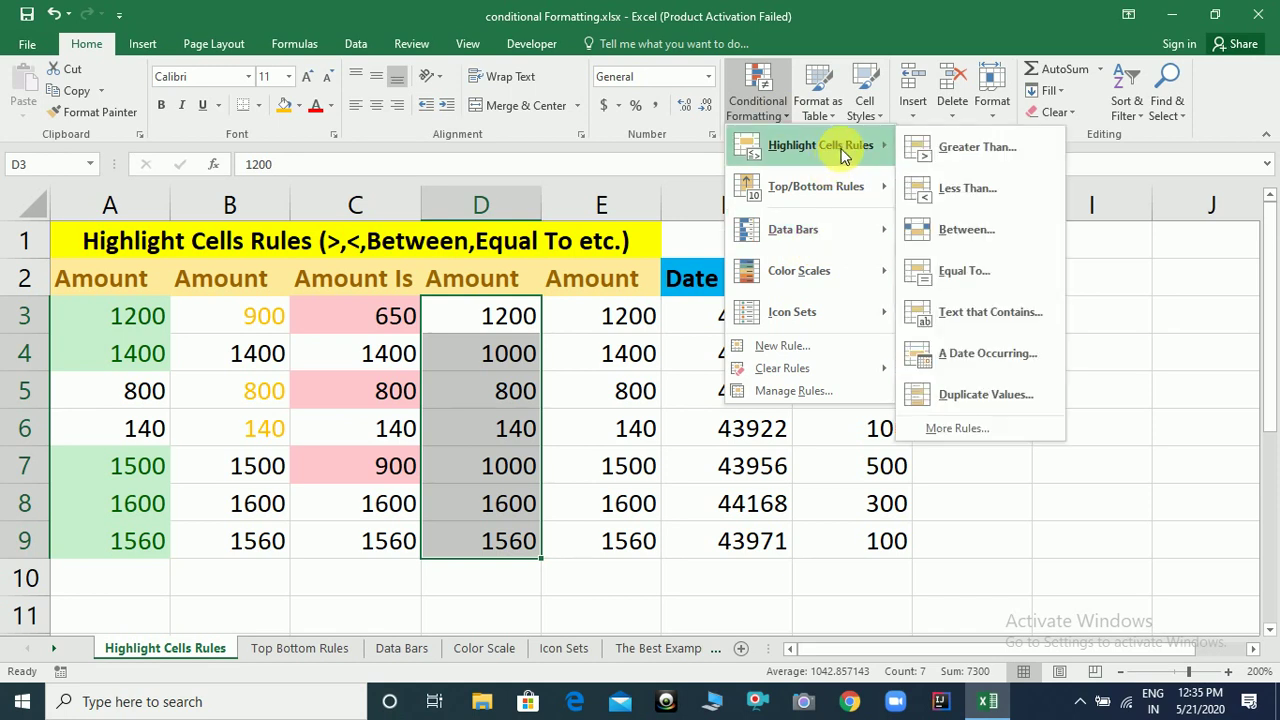
left_click(965, 270)
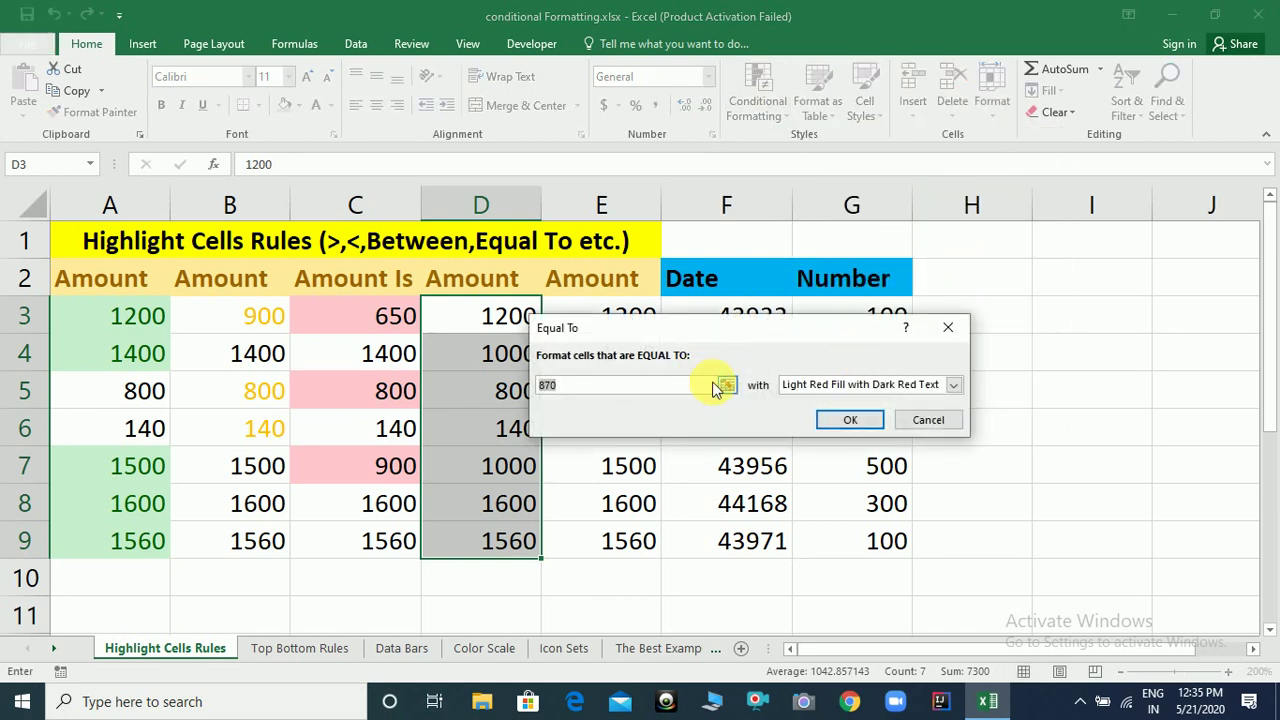
type("1000")
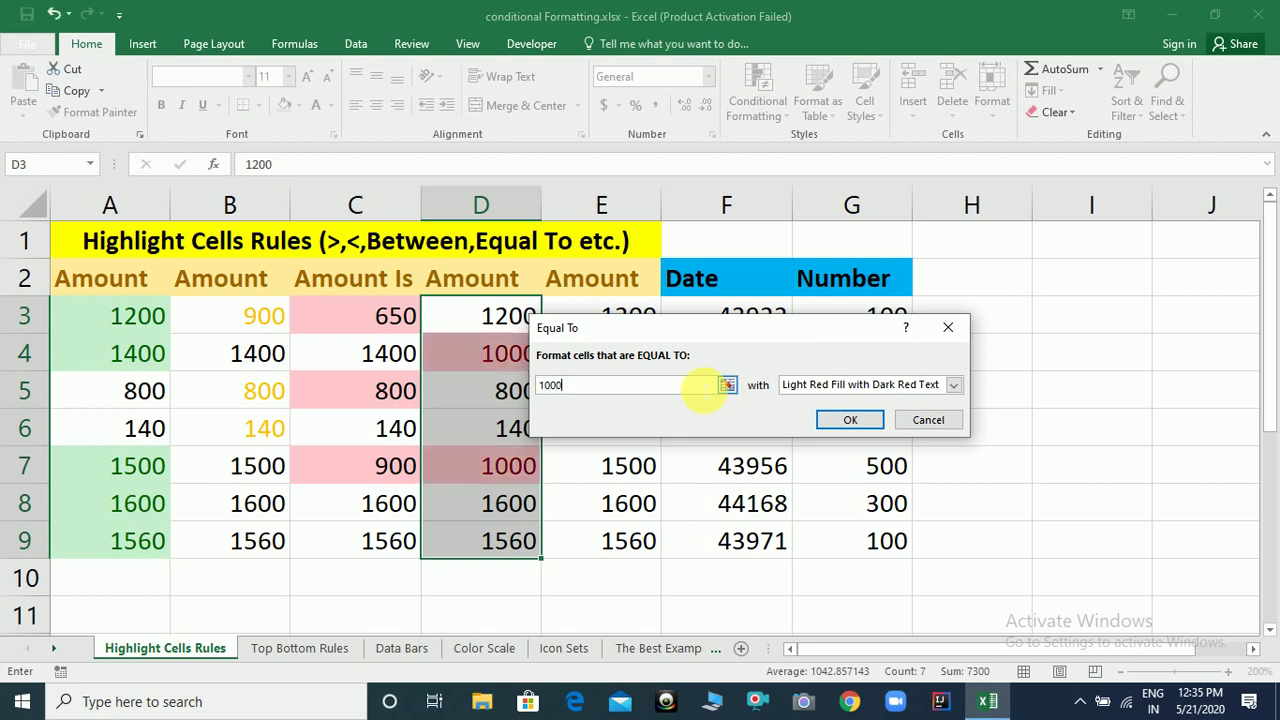
left_click(870, 384)
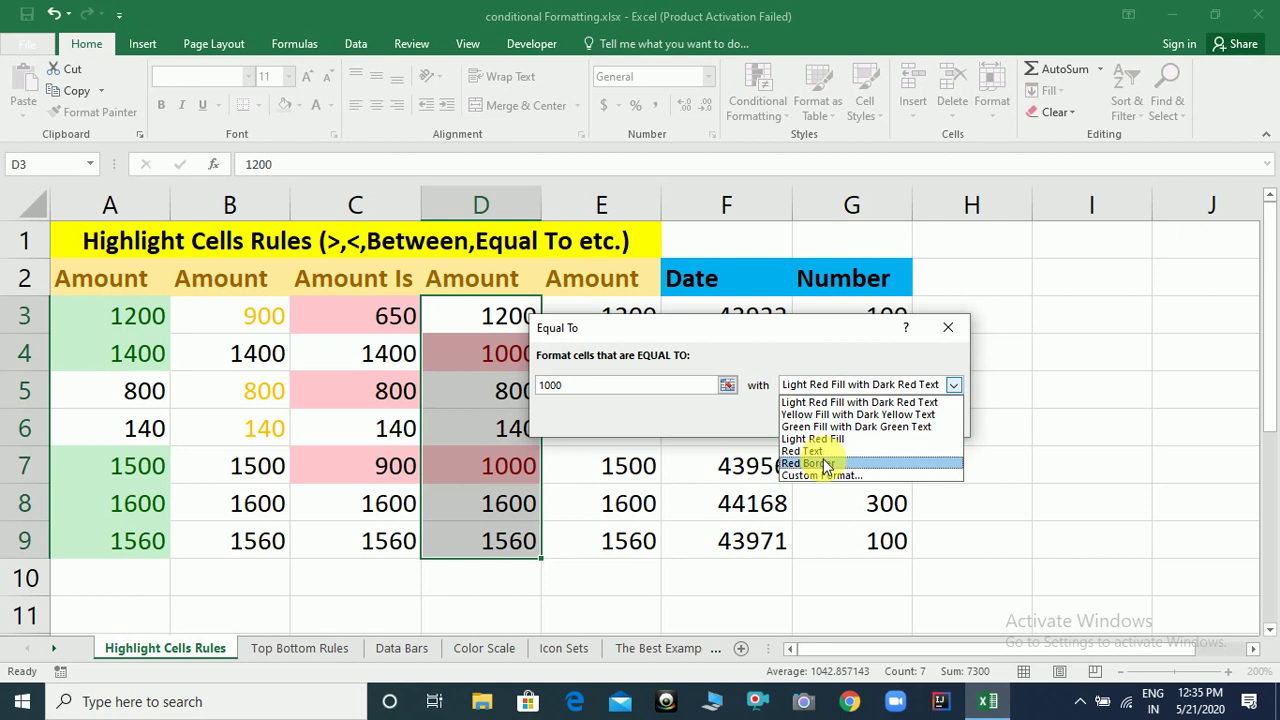
left_click(818, 463)
left_click(846, 423)
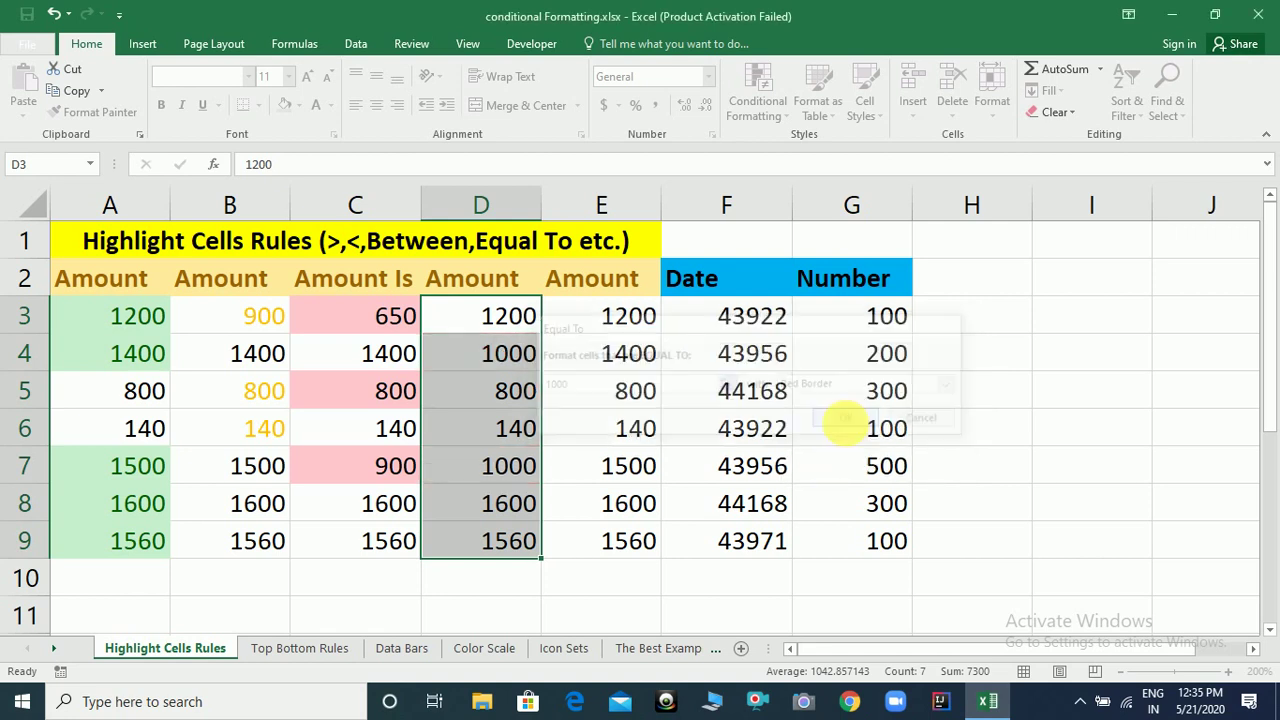
left_click(697, 530)
Test the Equal To rule by changing the amount in cell D9 to 1000.
left_click(488, 472)
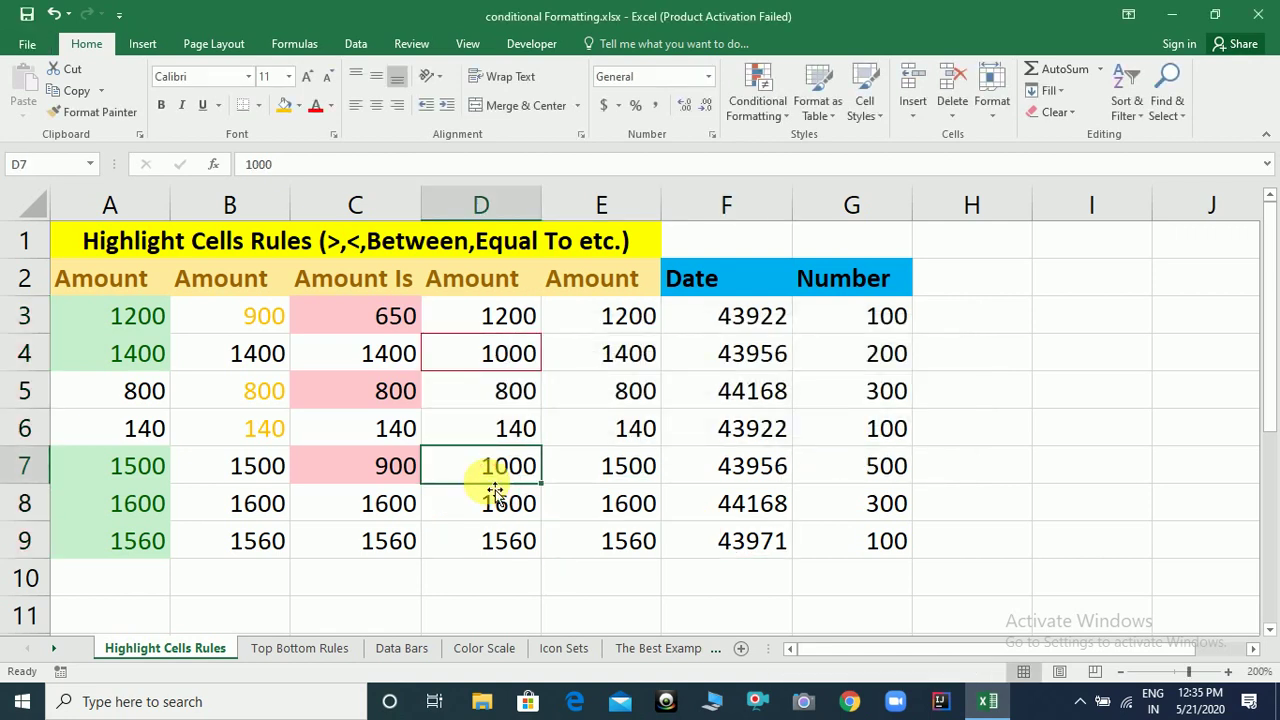
left_click(493, 556)
type("1000")
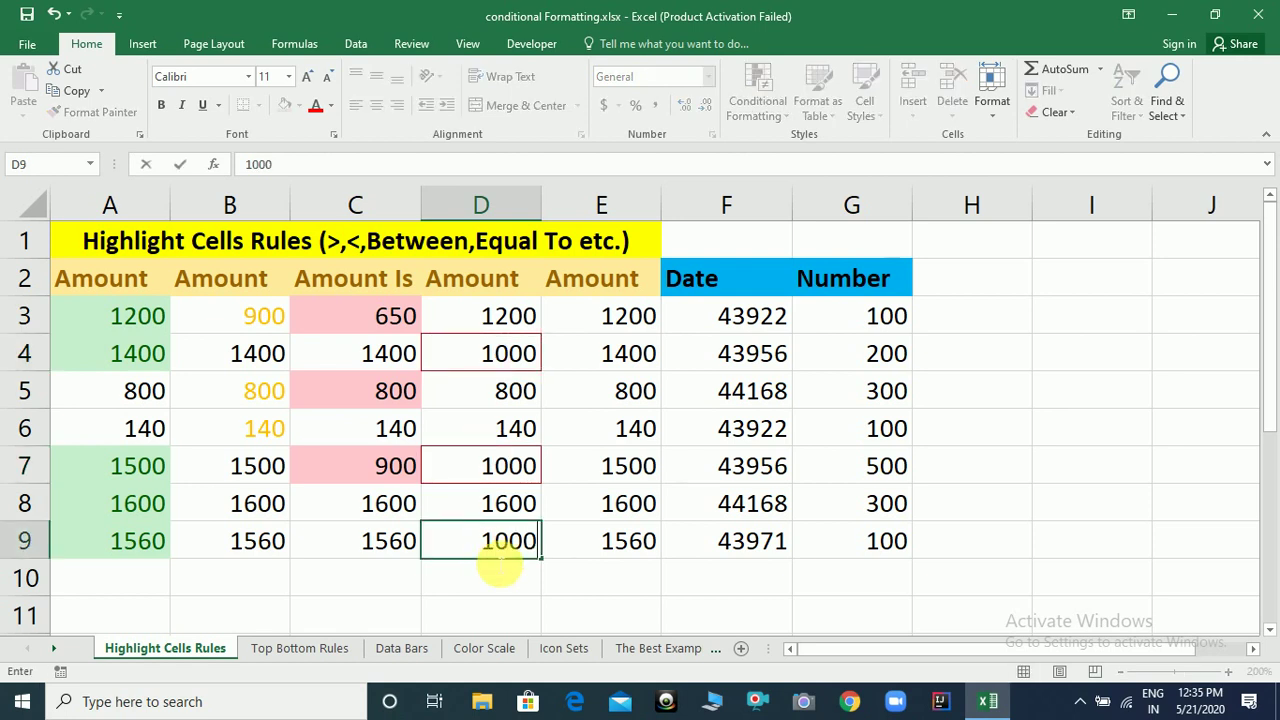
key("Return")
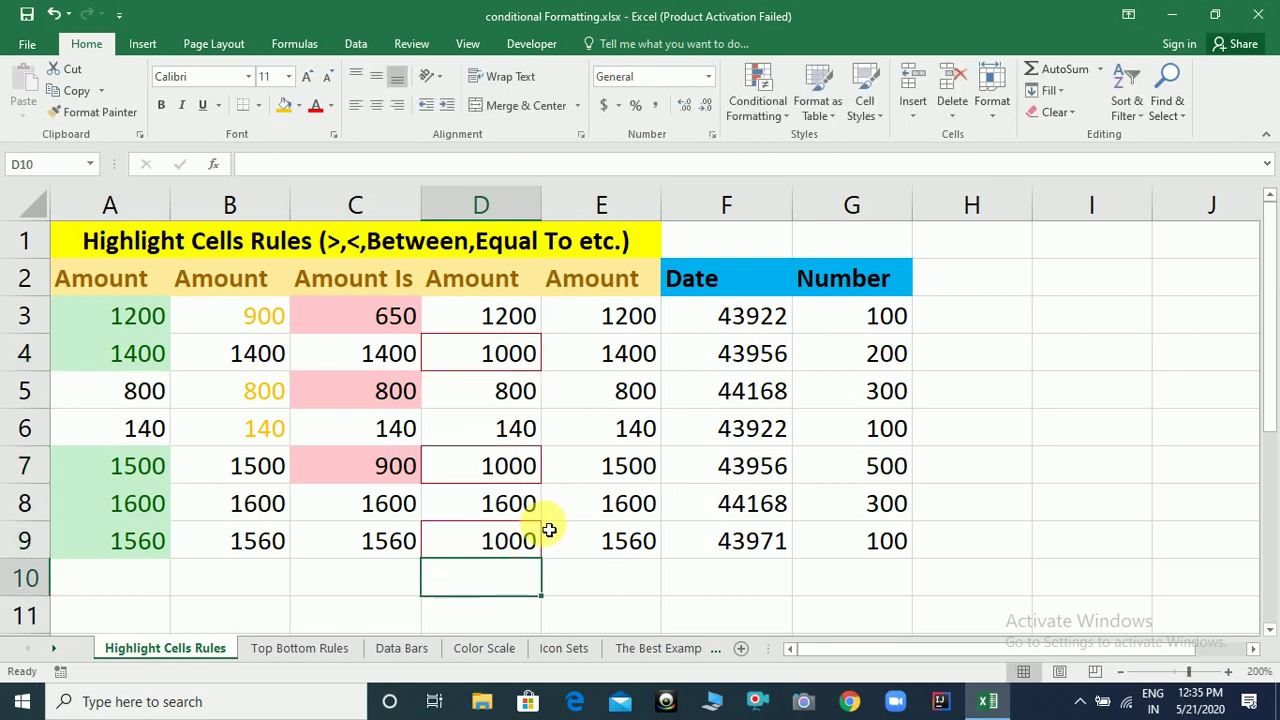
left_click(527, 540)
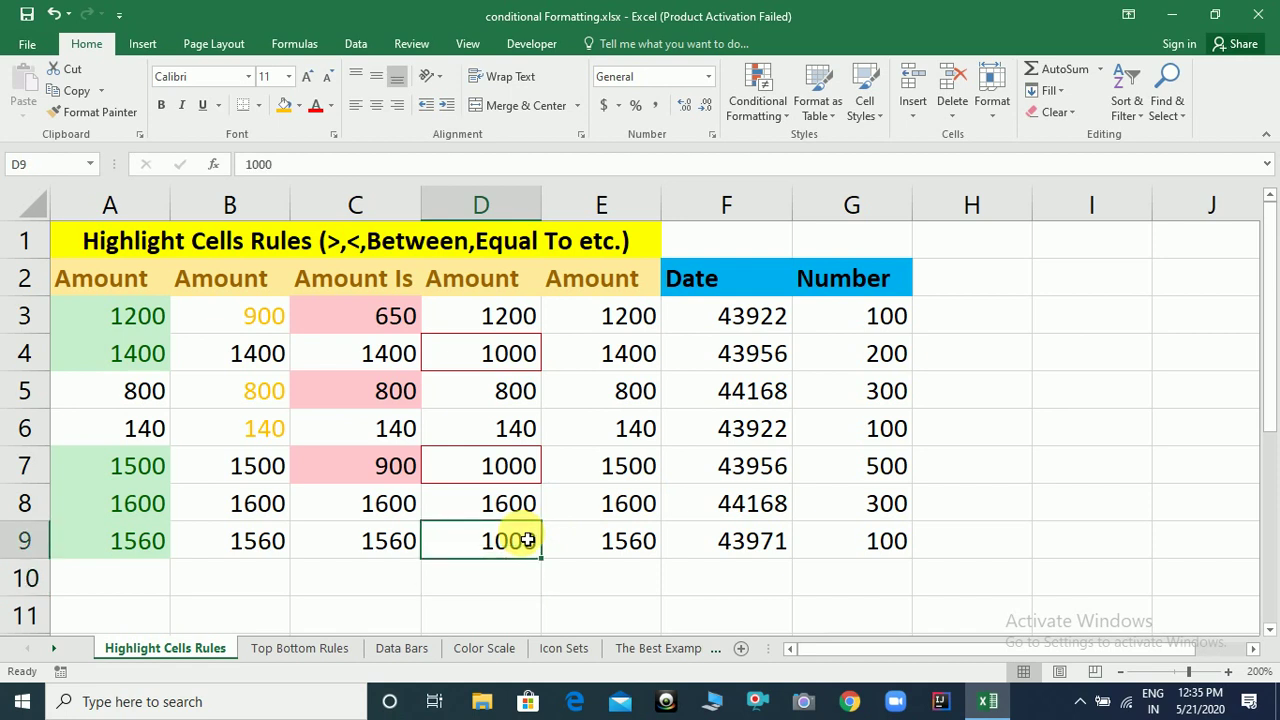
left_click(778, 112)
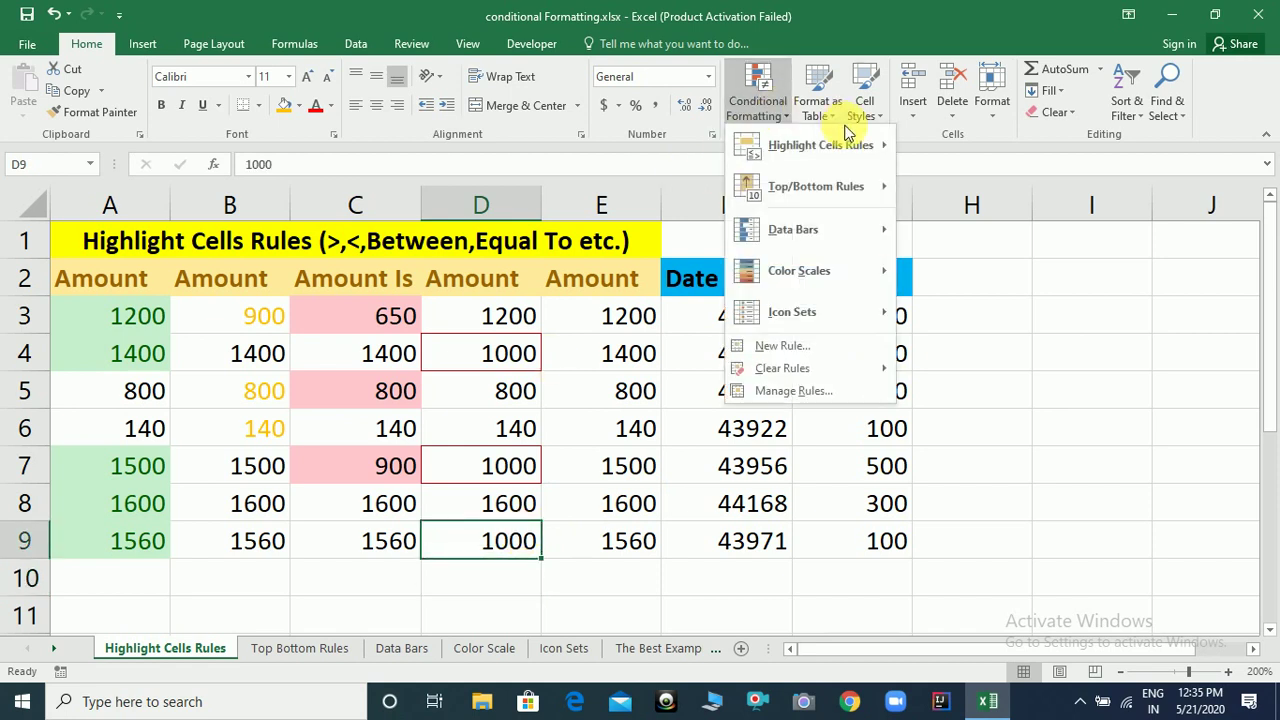
mouse_move(855, 145)
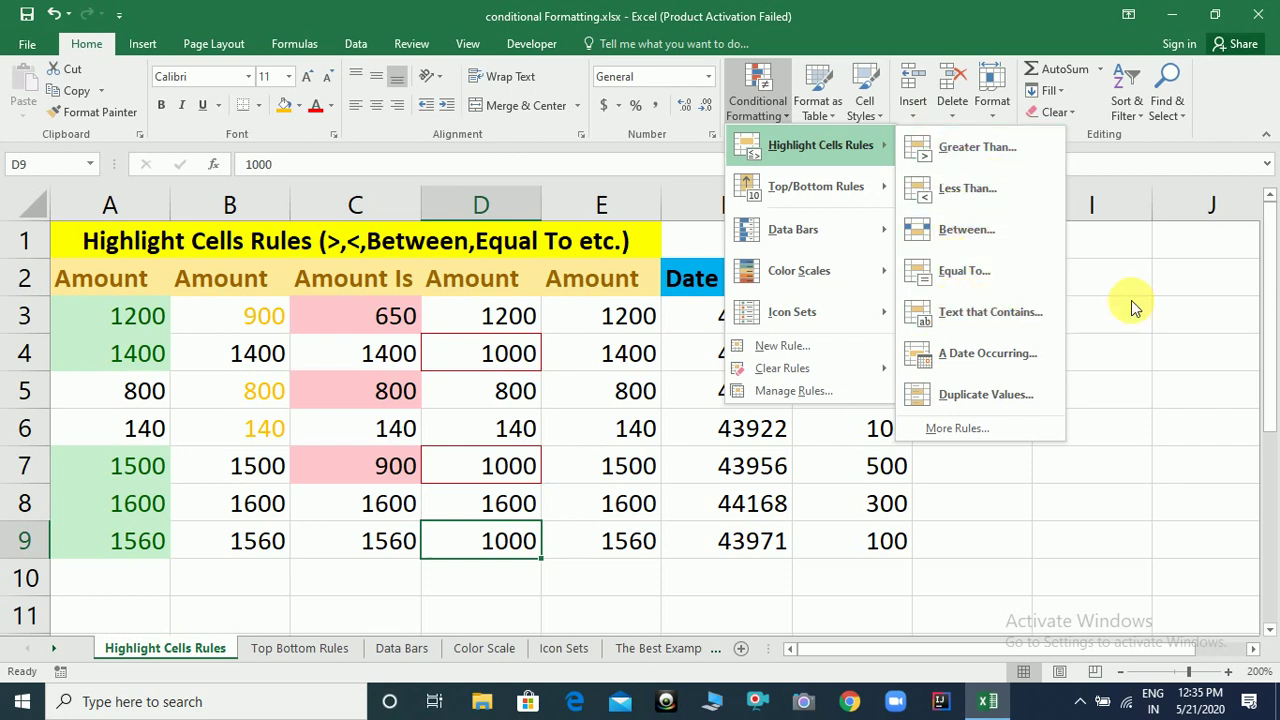
left_click(1097, 353)
left_click(755, 321)
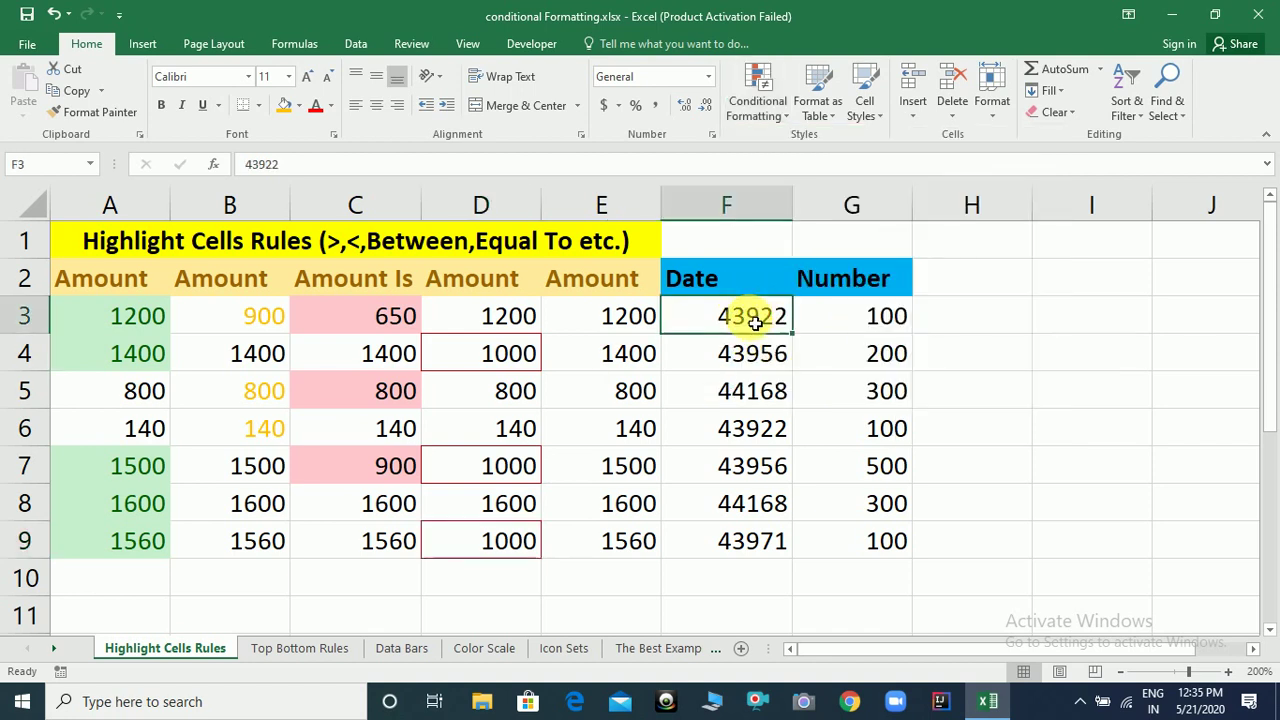
Clear the existing values from the Date column, cells F3:F9.
key("shift+Down")
key("shift+Down")
key("shift+Down")
key("shift+Down")
key("shift+Down")
key("shift+Down")
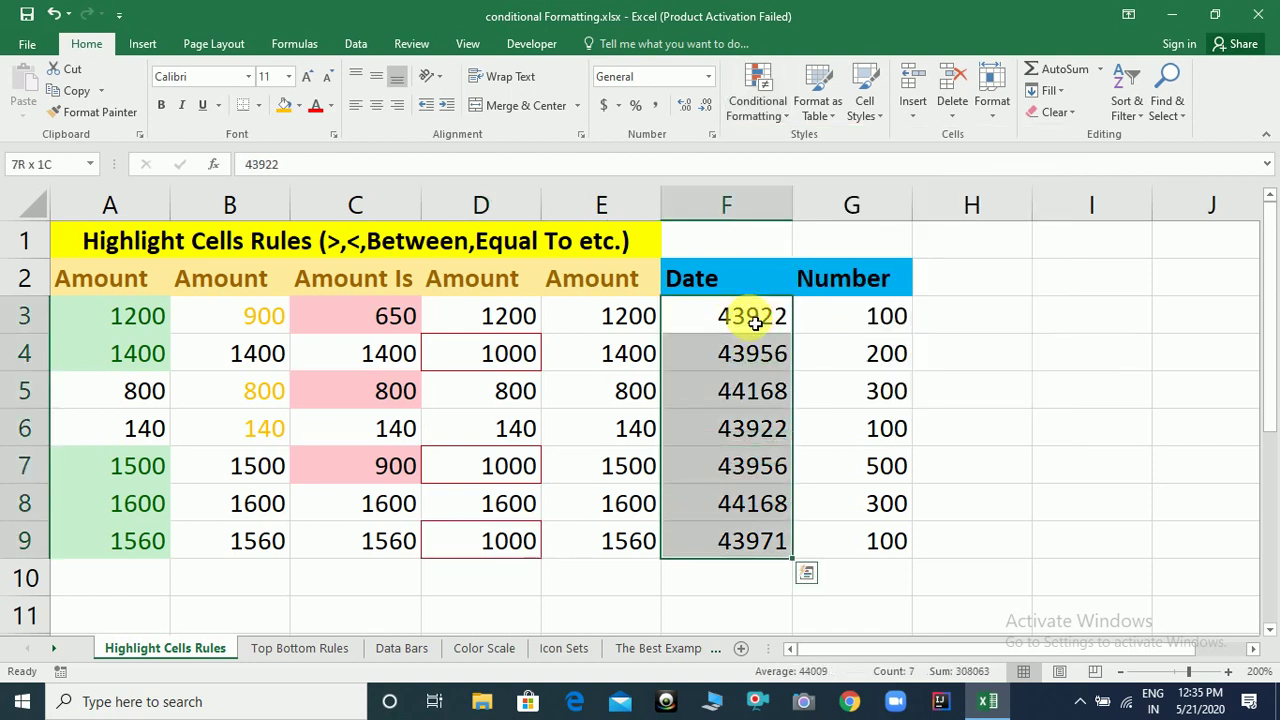
key("Delete")
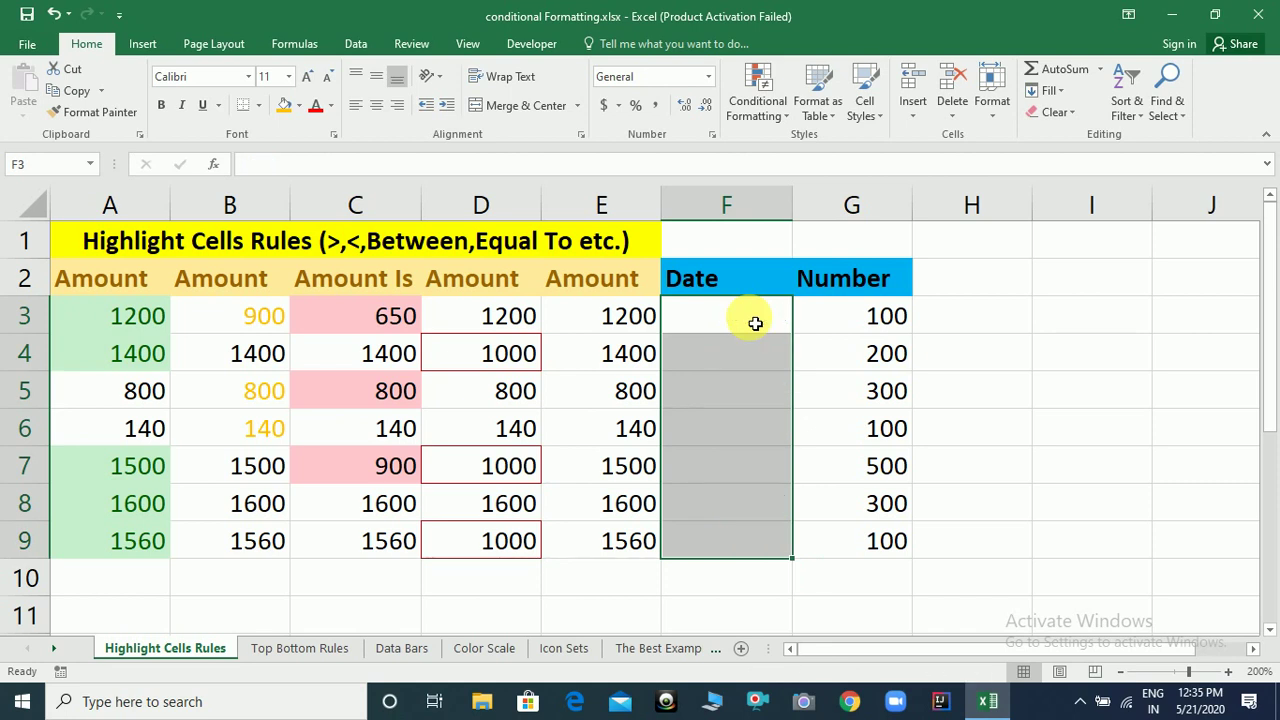
Enter the dates 01/01/2020 in cell F3 and 05/01/2020 in cell F4.
left_click(755, 322)
type("01")
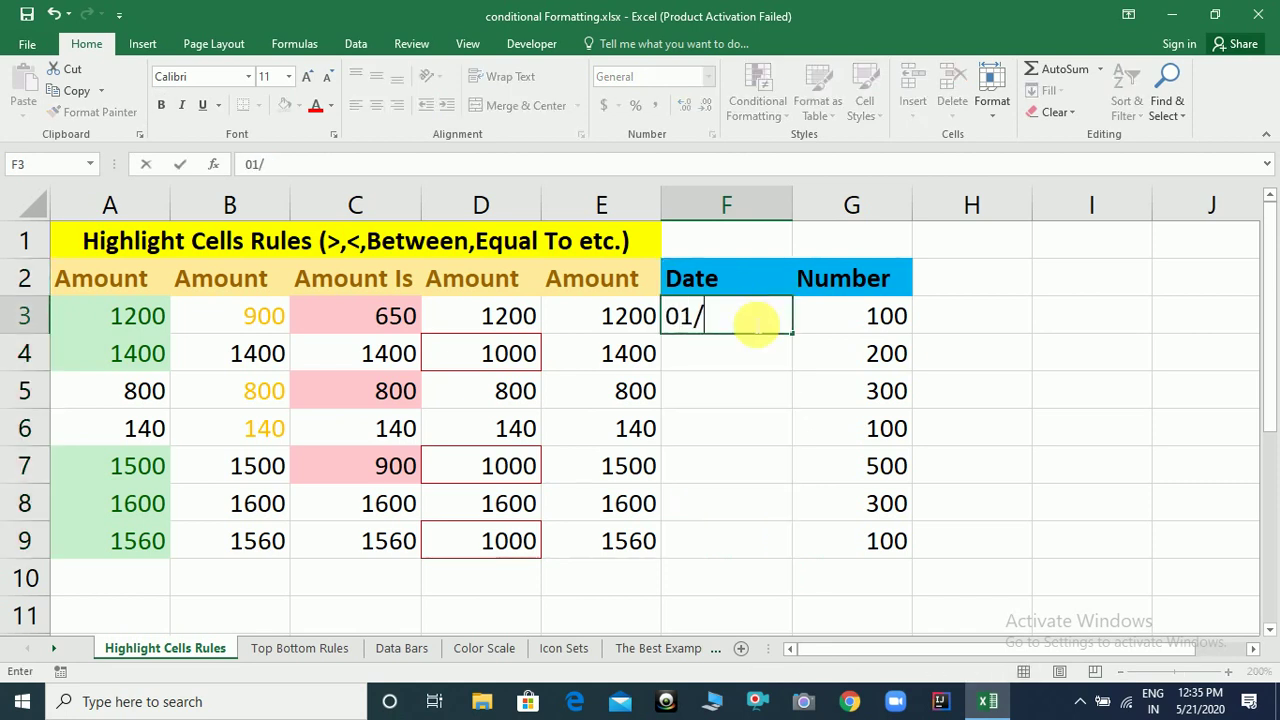
type("/01/2020")
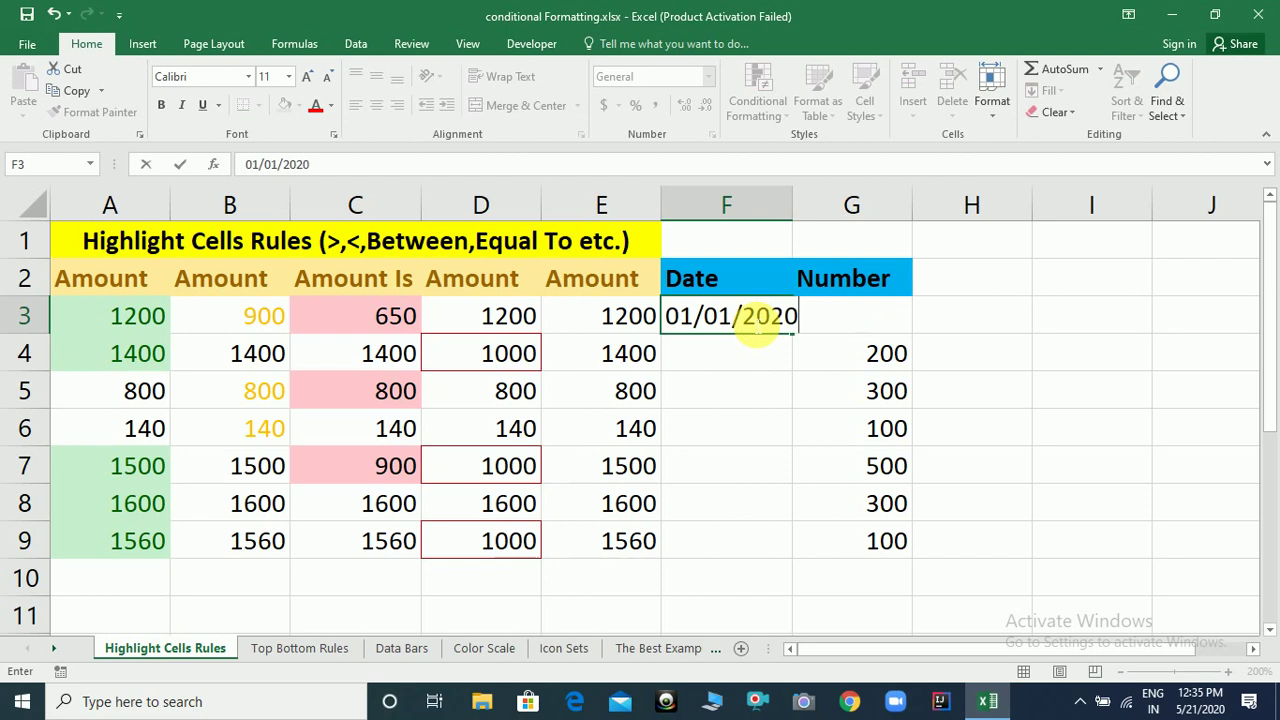
key("Return")
type("05")
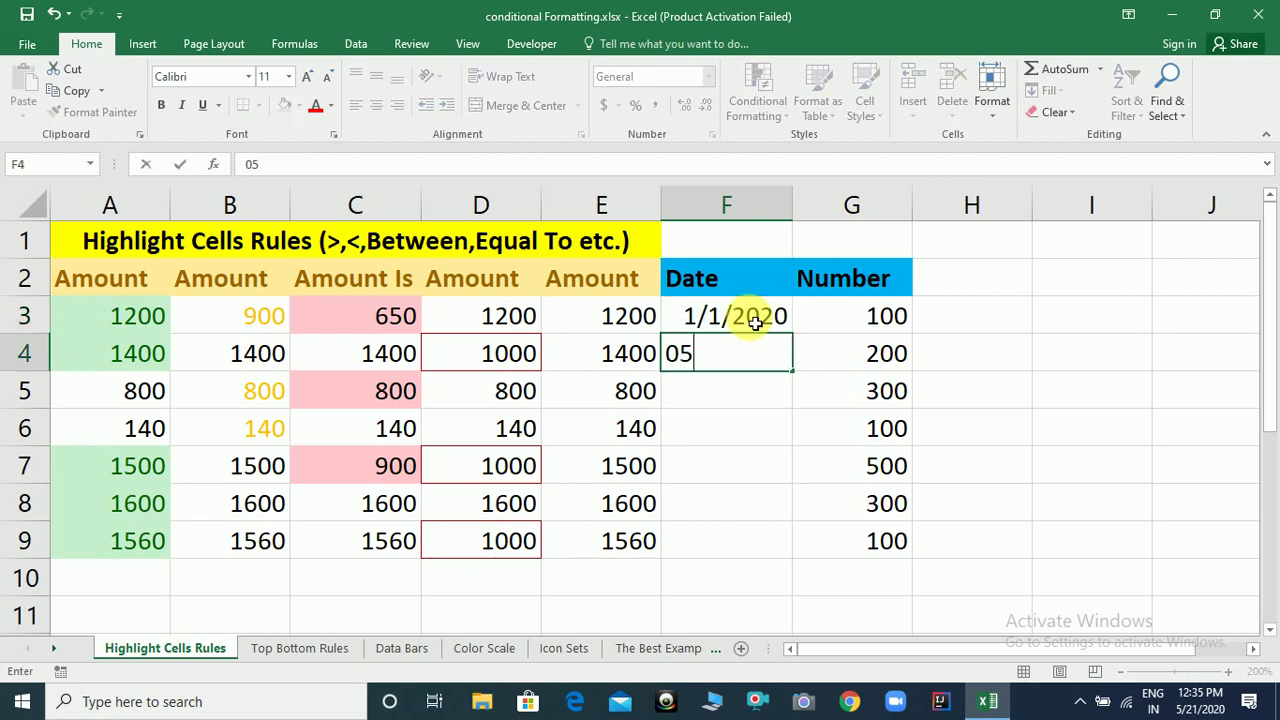
type("/01/2020")
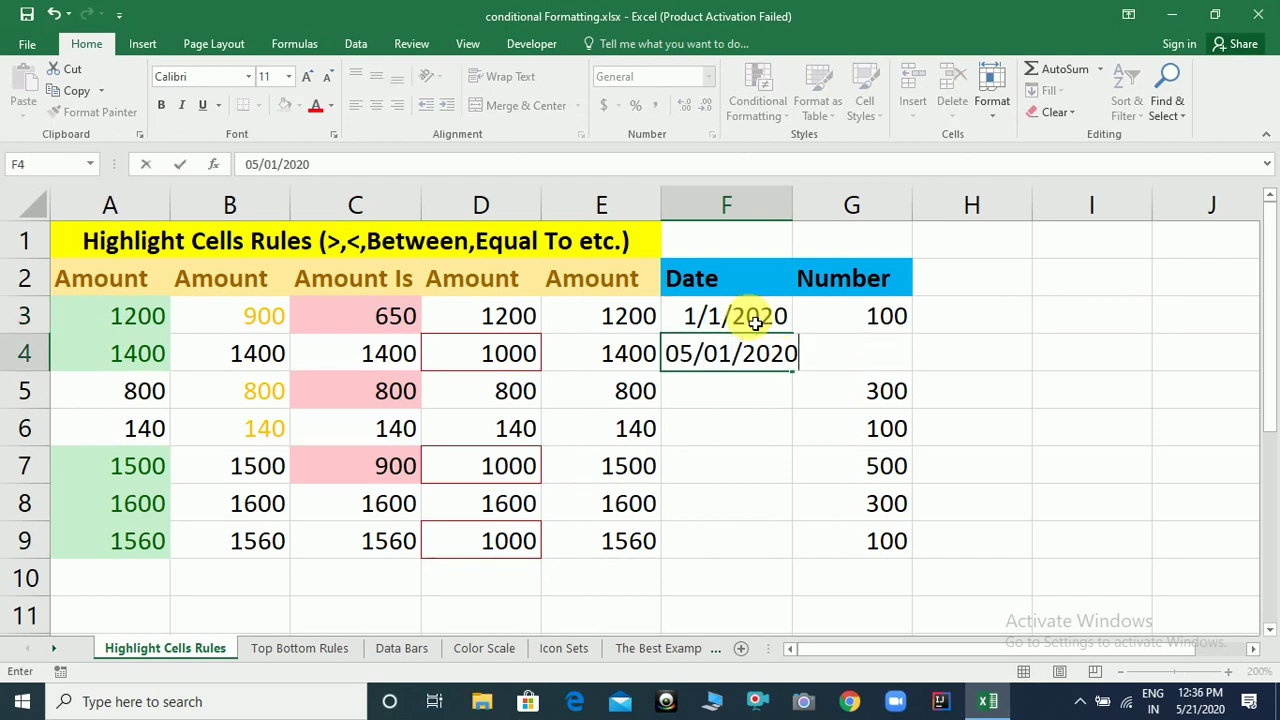
key("Return")
Enter the date 04/01/2020 in cell F5, correcting the year if mistyped.
type("04/0")
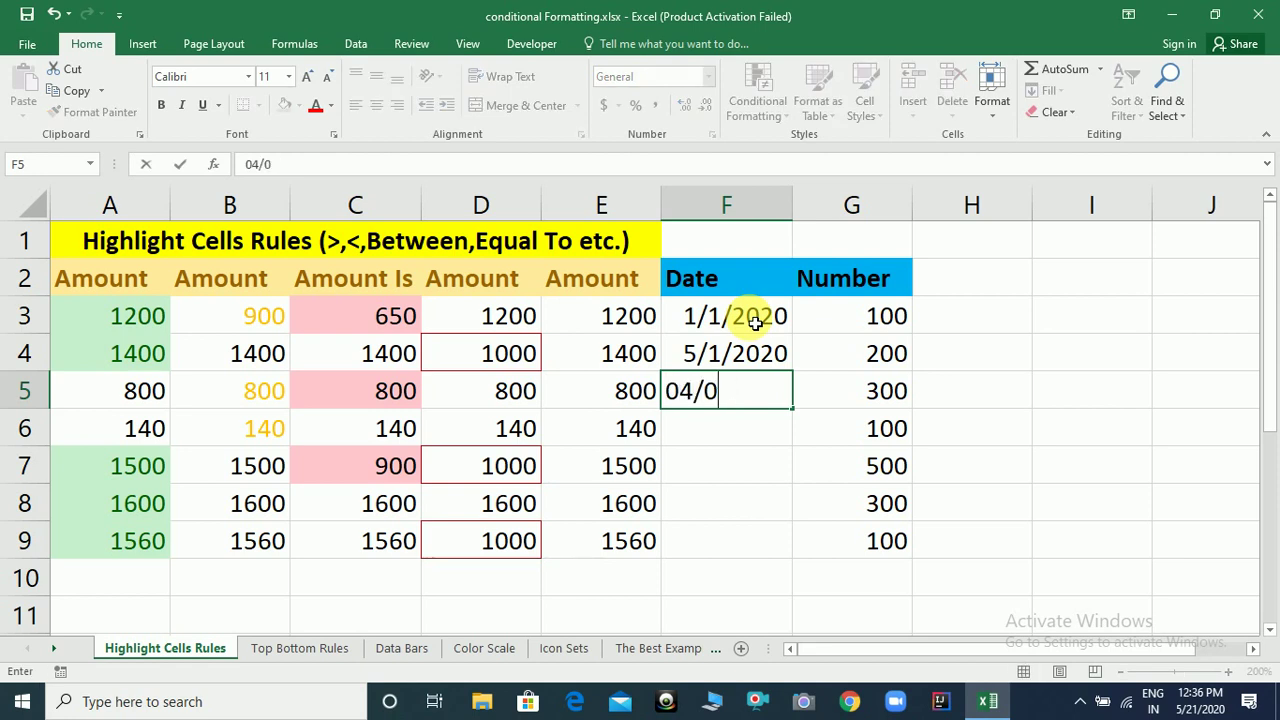
type("1/2010")
key("Return")
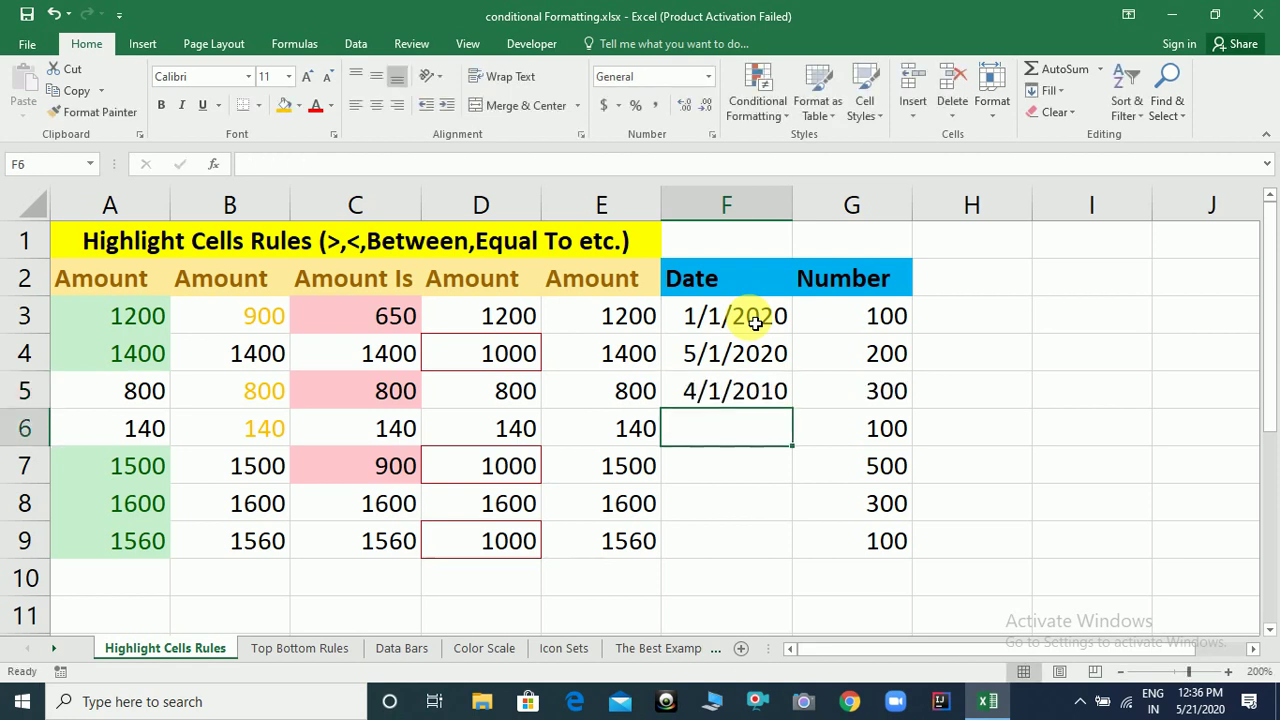
key("Up")
key("F2")
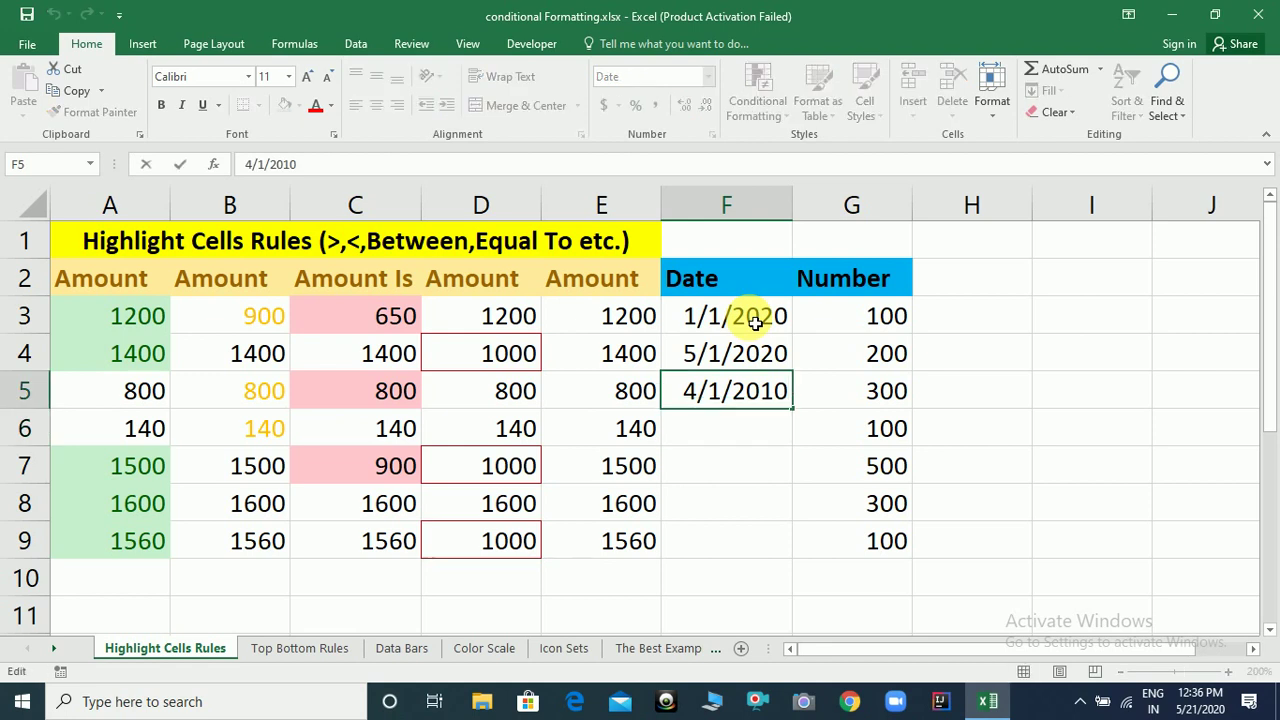
key("BackSpace")
key("BackSpace")
type("20")
key("Return")
Copy the three dates in F3:F5 into the empty cells F6:F8 below.
key("Up")
key("Up")
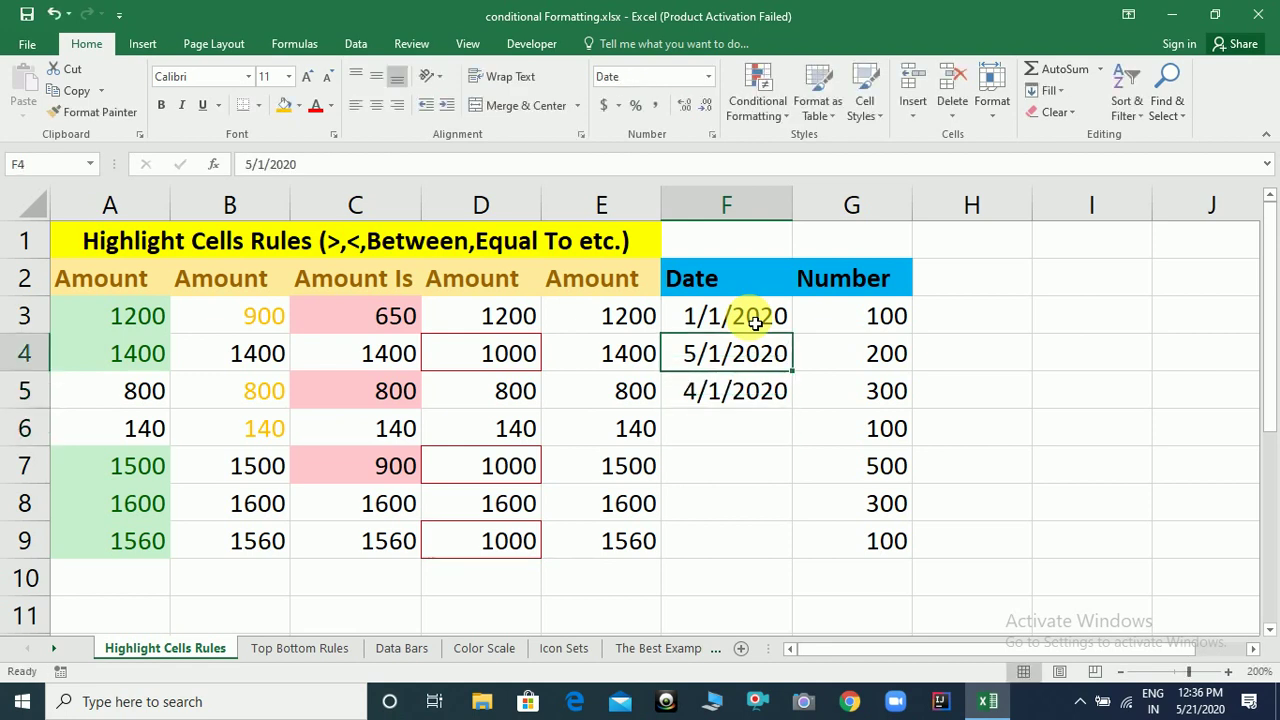
left_click(755, 320)
key("shift+Down")
key("shift+Down")
key("shift+Down")
key("ctrl+q")
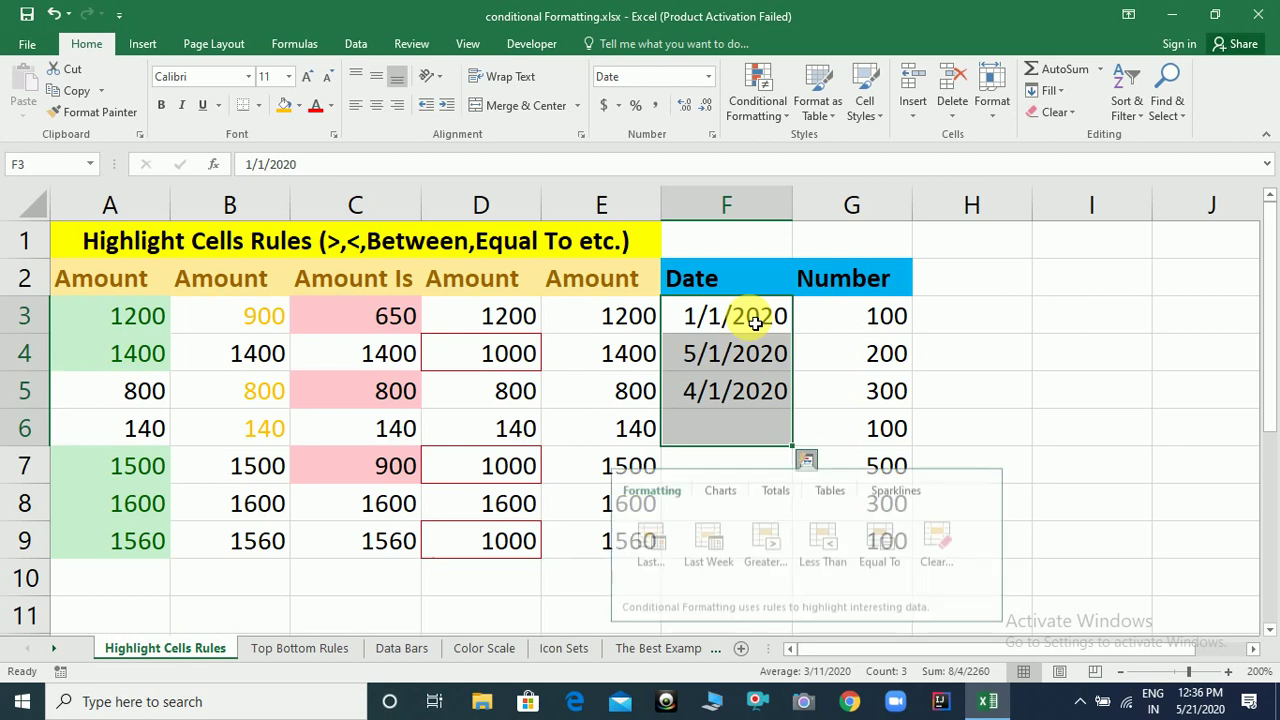
key("Escape")
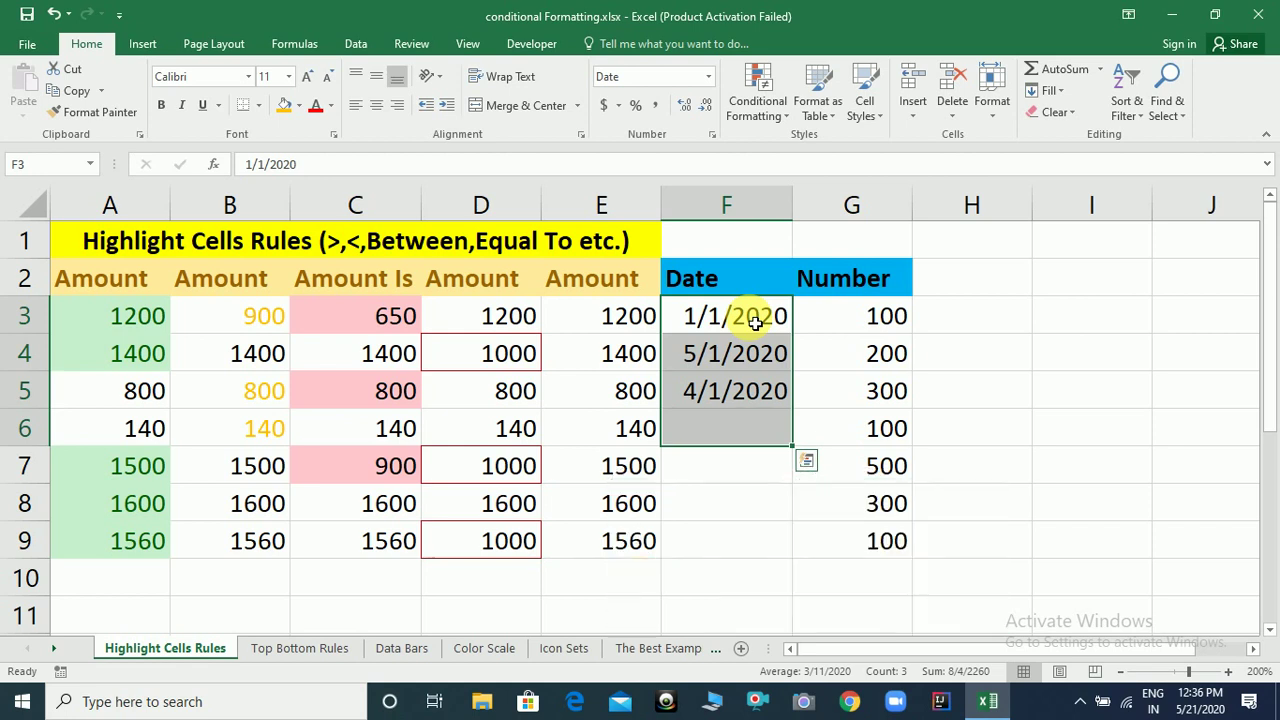
key("shift+Up")
key("ctrl+c")
key("Down")
key("Down")
key("Down")
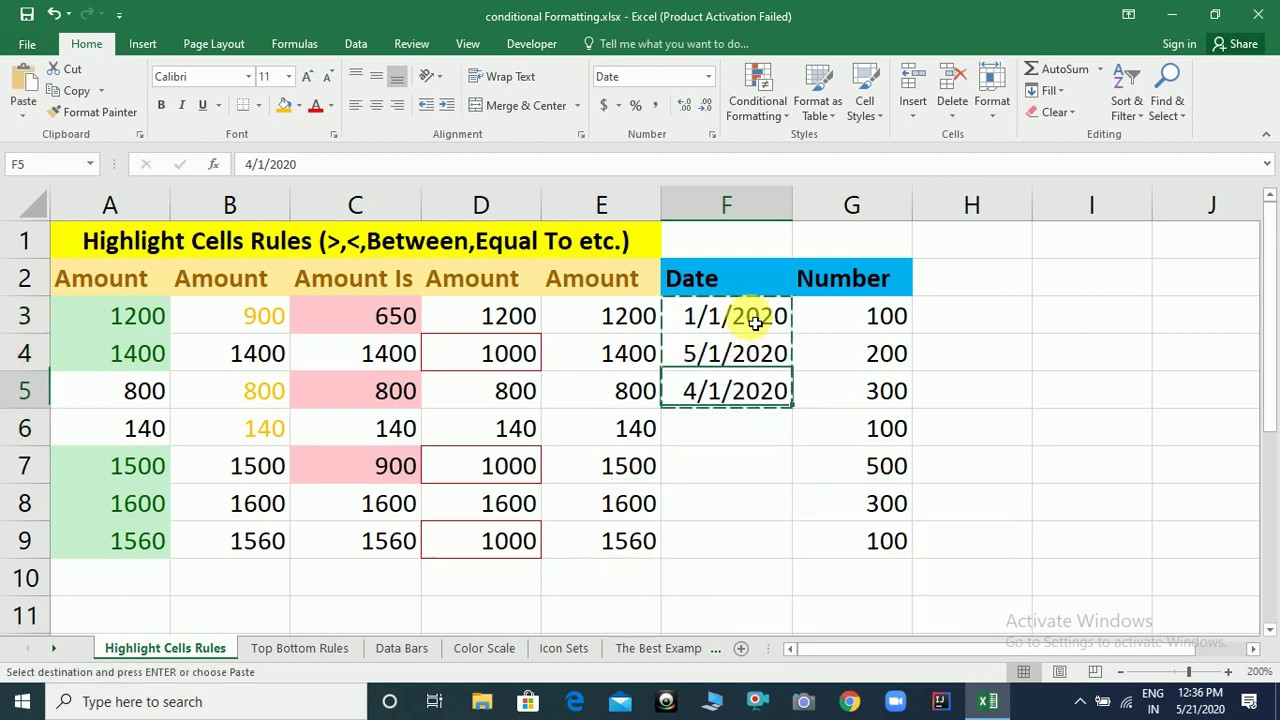
key("shift+Down")
key("shift+Down")
key("shift+Down")
key("shift+Down")
key("shift+Up")
key("shift+Up")
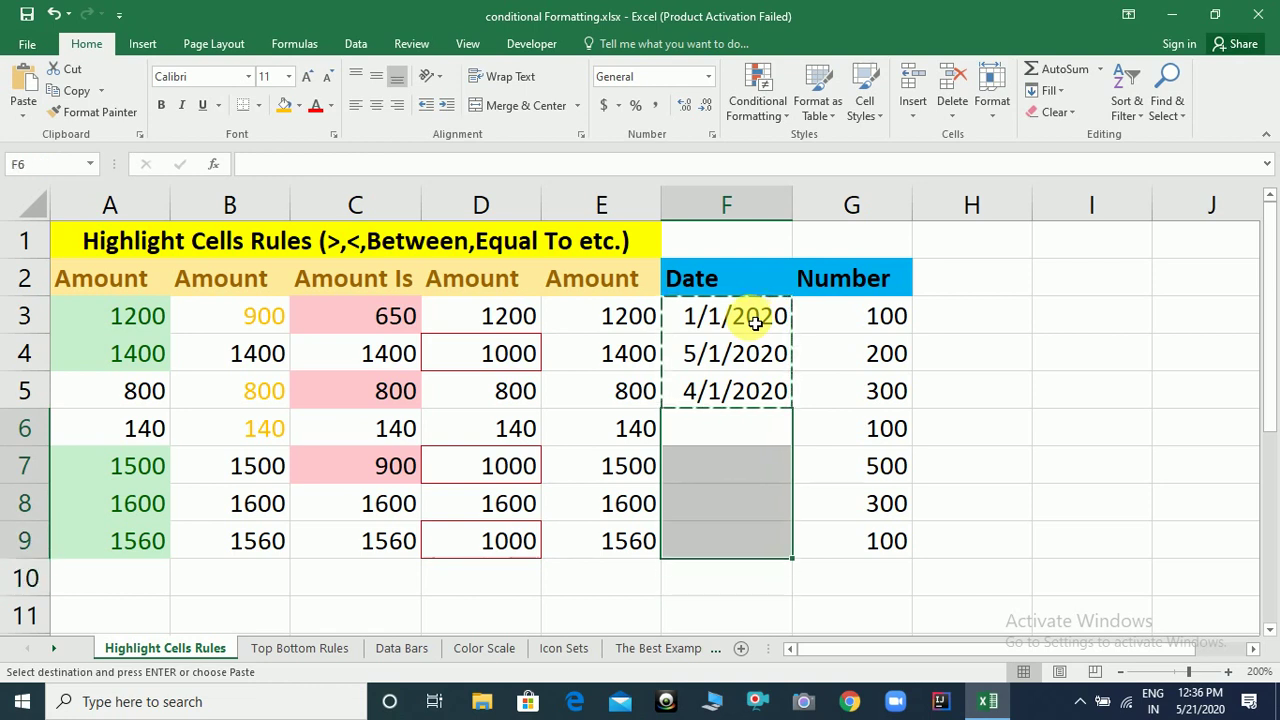
key("ctrl+v")
key("Escape")
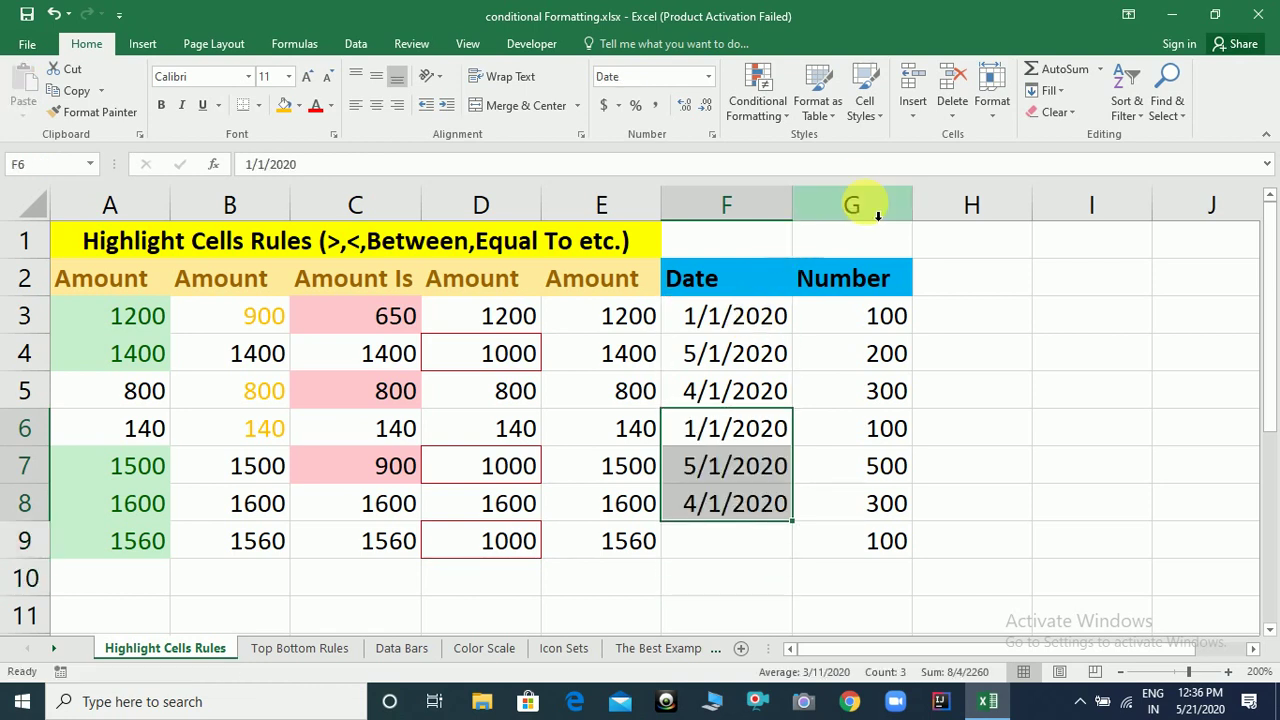
Copy the date from cell F8 into cell F9 to complete the Date column.
left_click(719, 537)
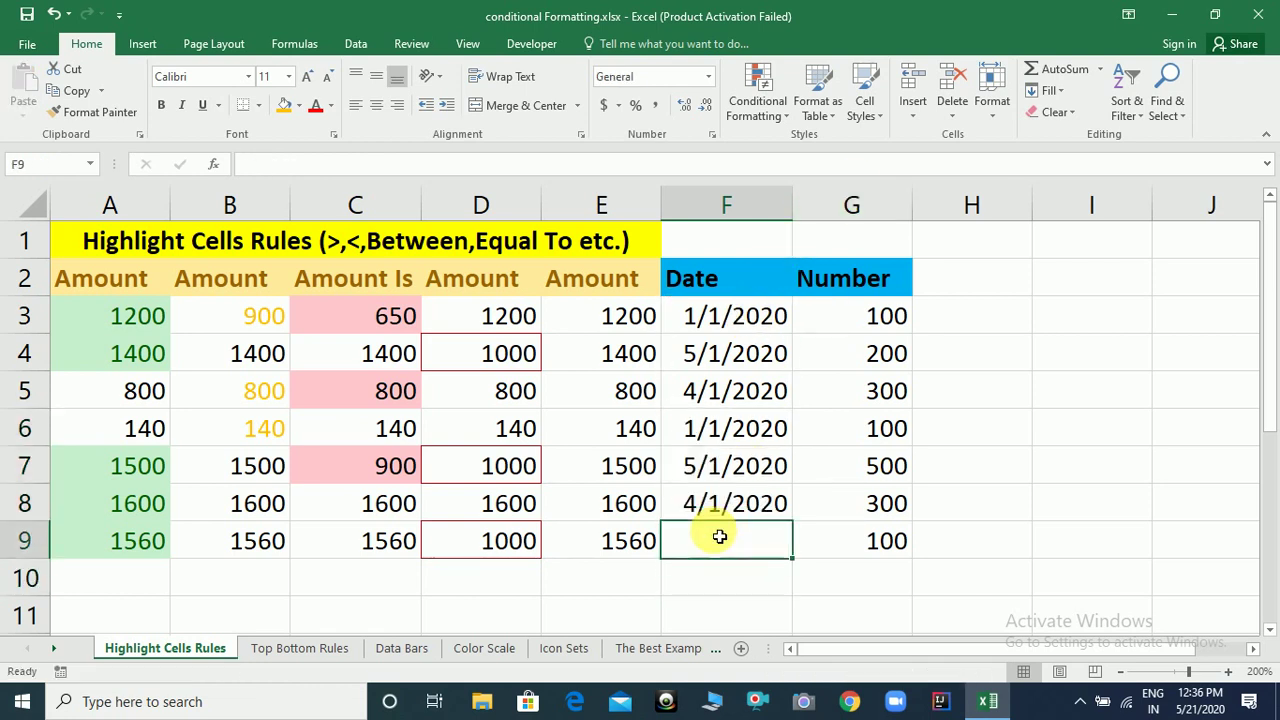
left_click(733, 515)
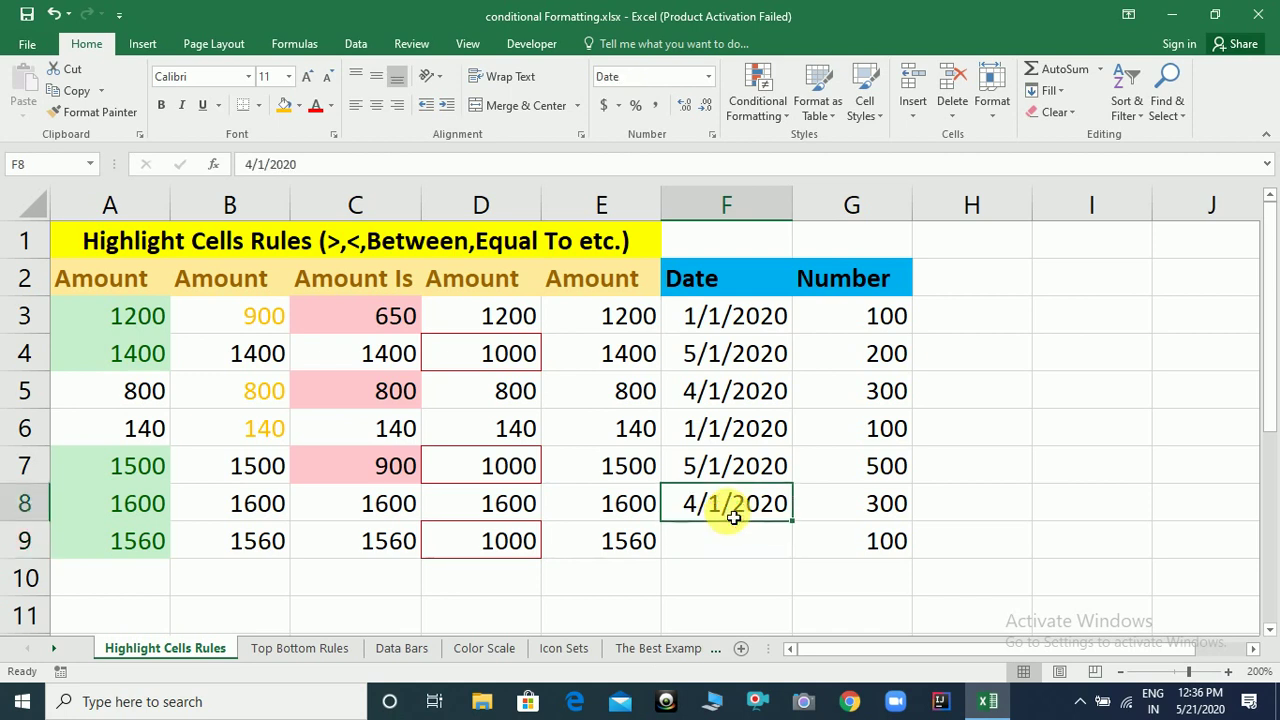
key("ctrl+c")
key("Down")
key("ctrl+v")
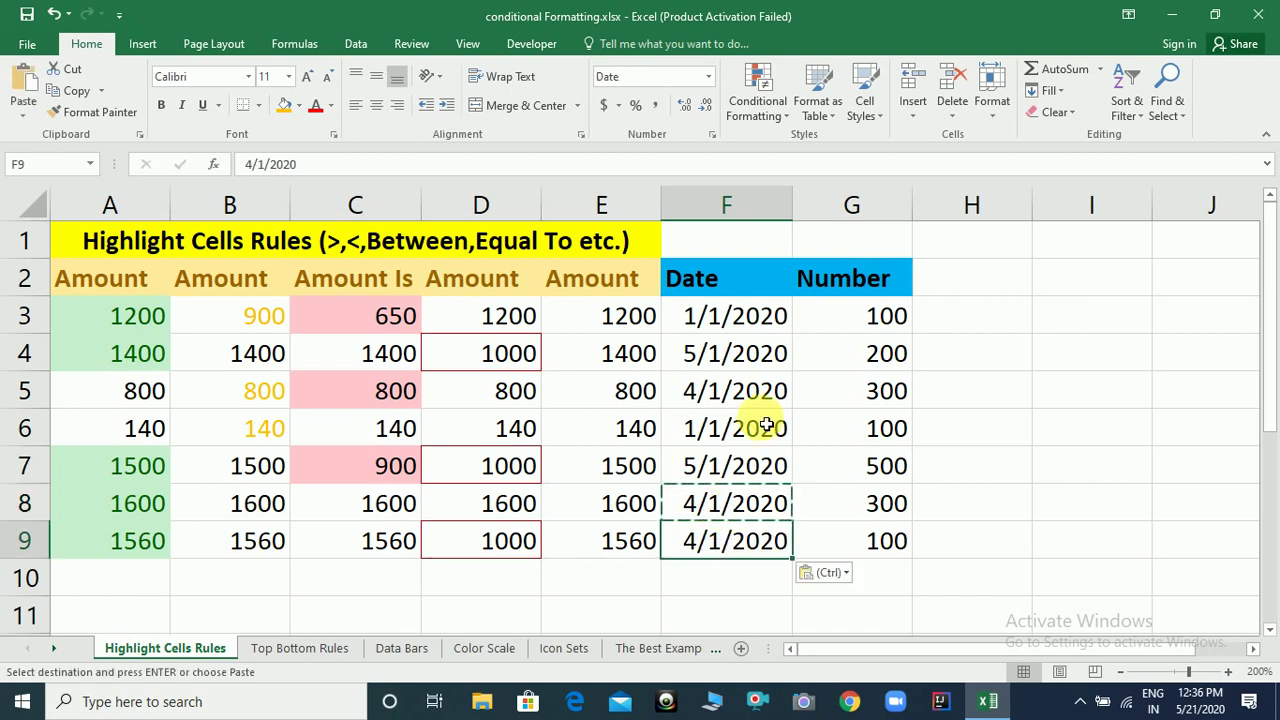
key("Escape")
Highlight the dates in F3:F9 that occur in the last month using Light Red Fill with Dark Red Text.
left_click(743, 330)
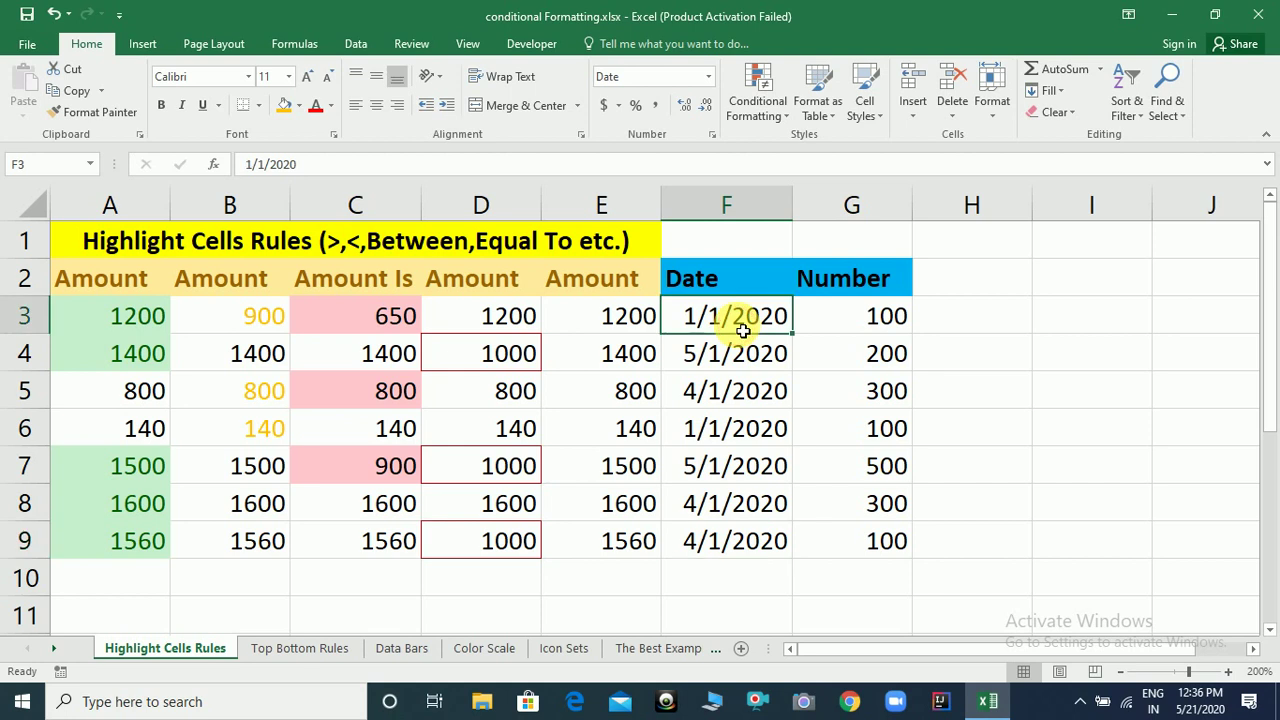
key("shift+Down")
key("shift+Down")
key("shift+Down")
key("shift+Down")
key("shift+Down")
key("shift+Down")
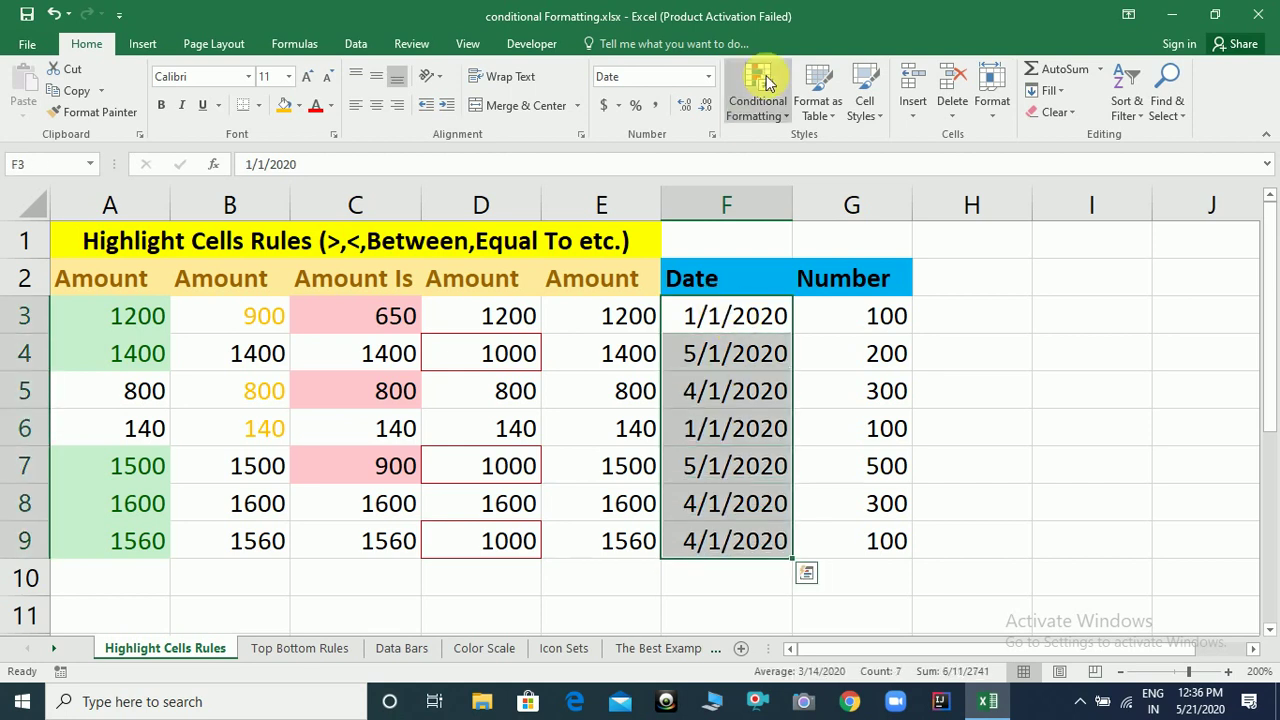
left_click(786, 121)
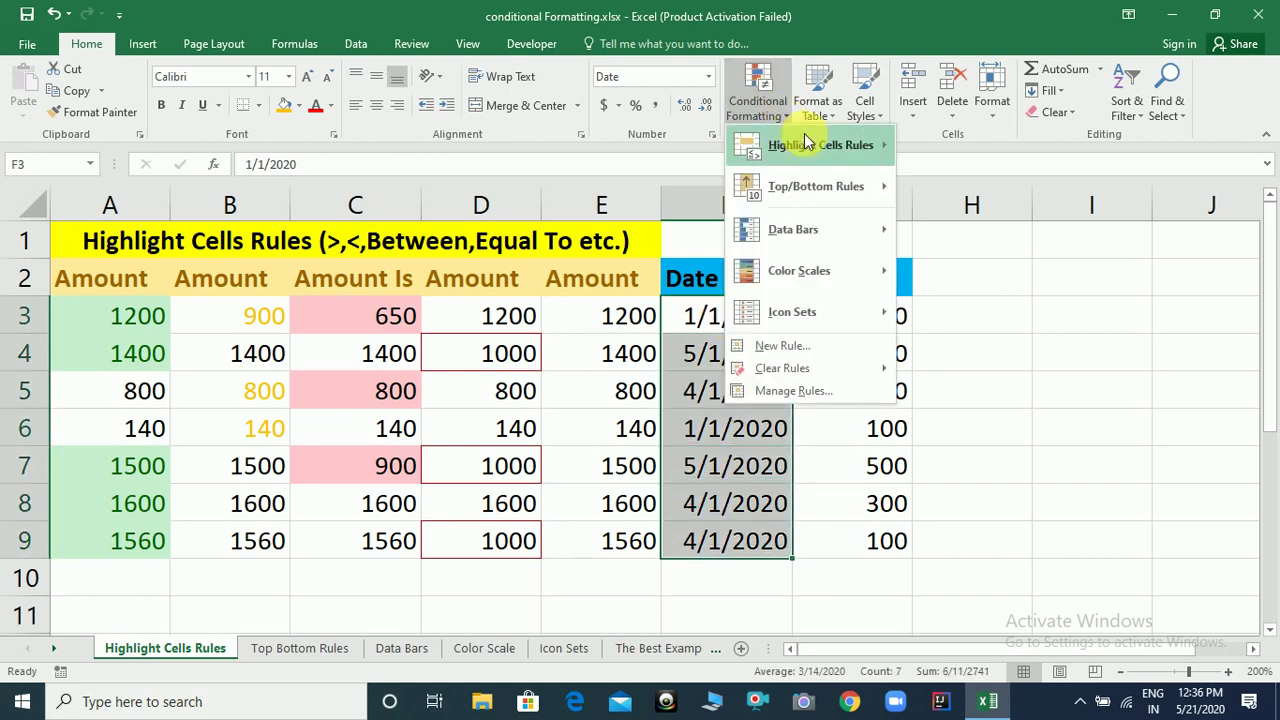
mouse_move(812, 140)
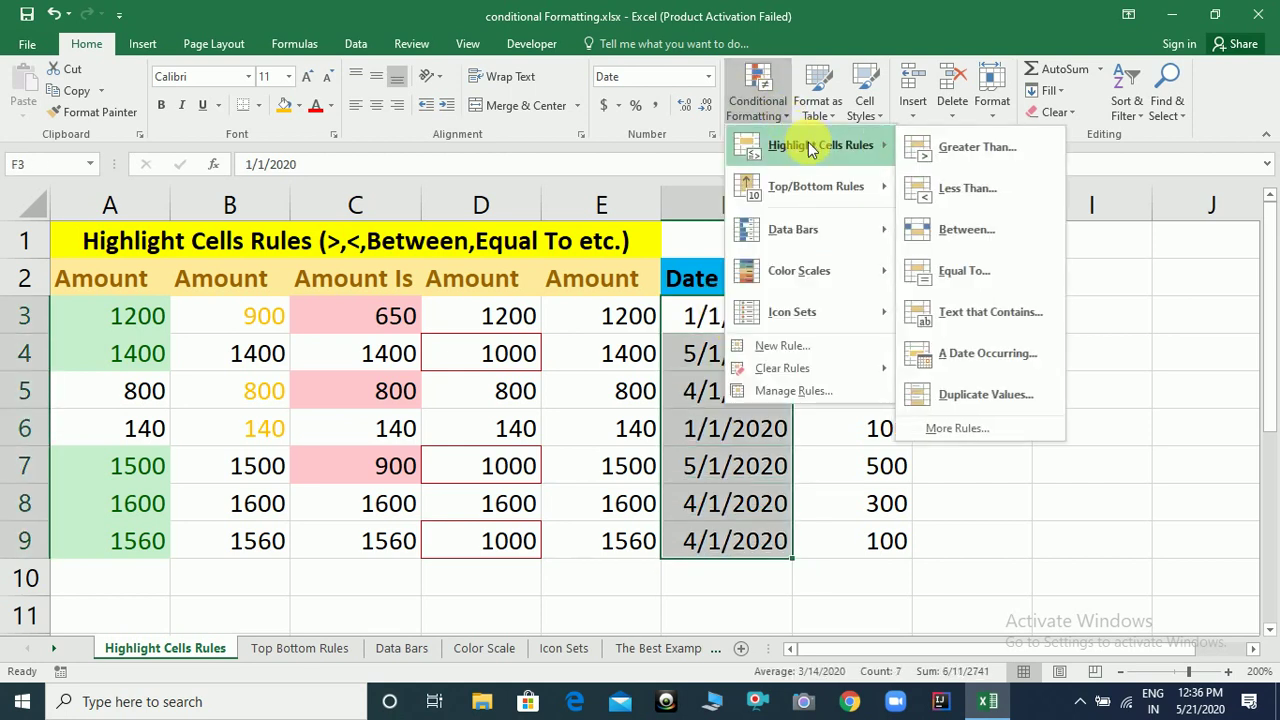
left_click(972, 354)
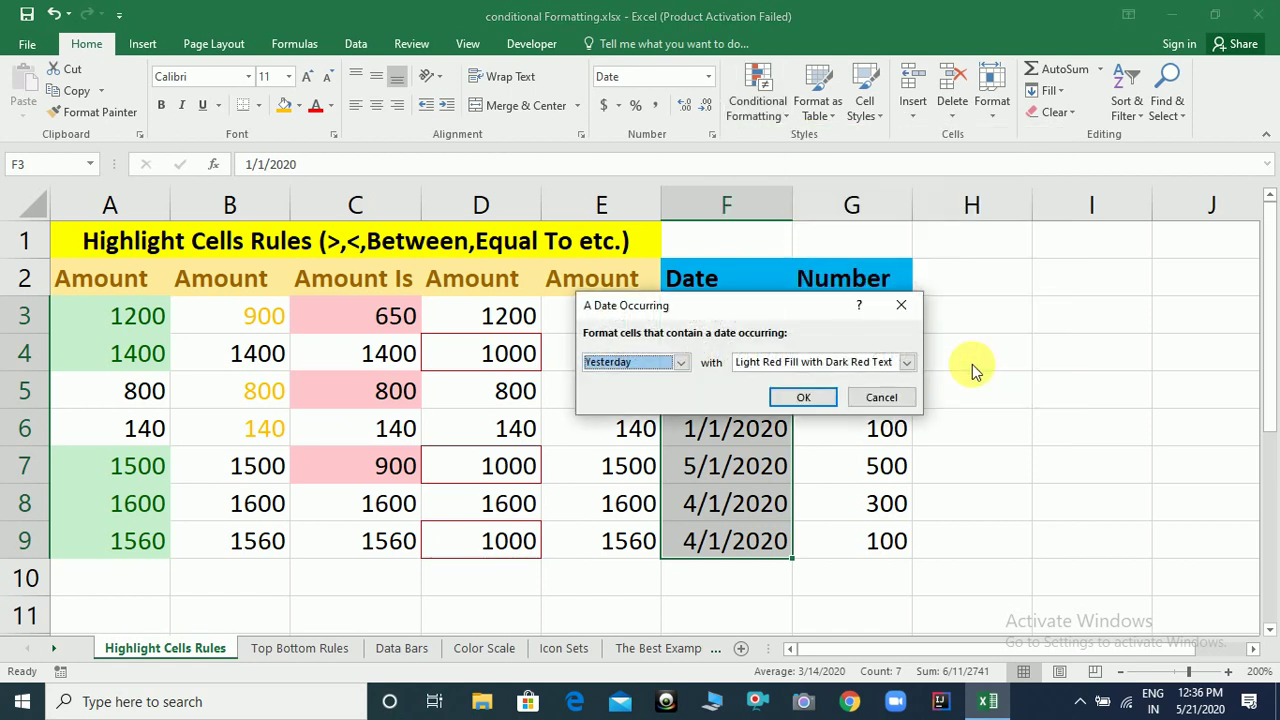
left_click(686, 361)
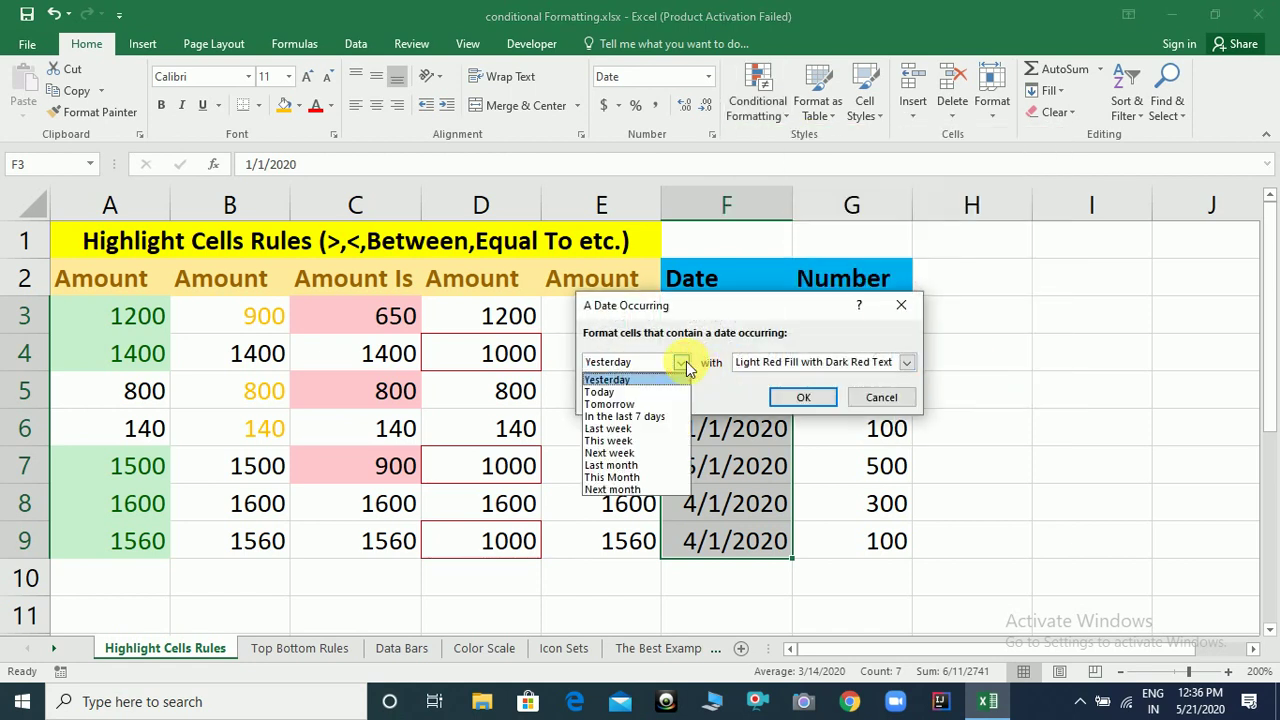
left_click(618, 466)
left_click(757, 366)
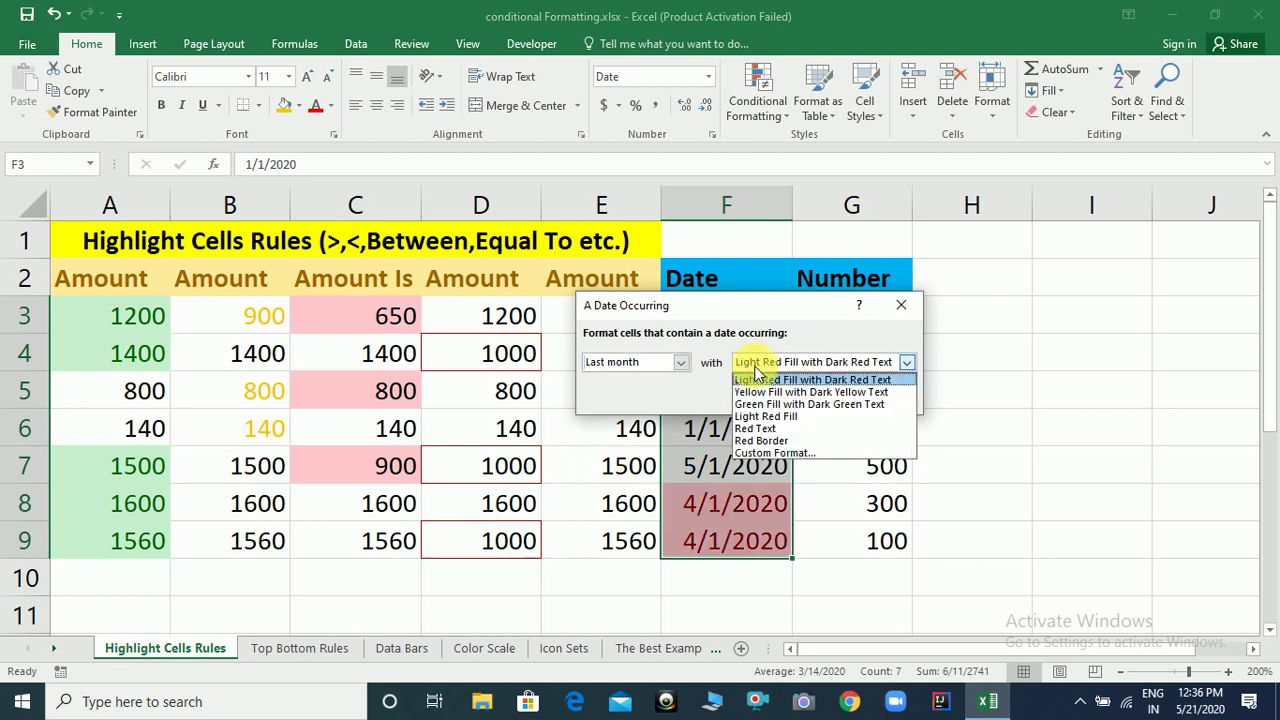
left_click(752, 381)
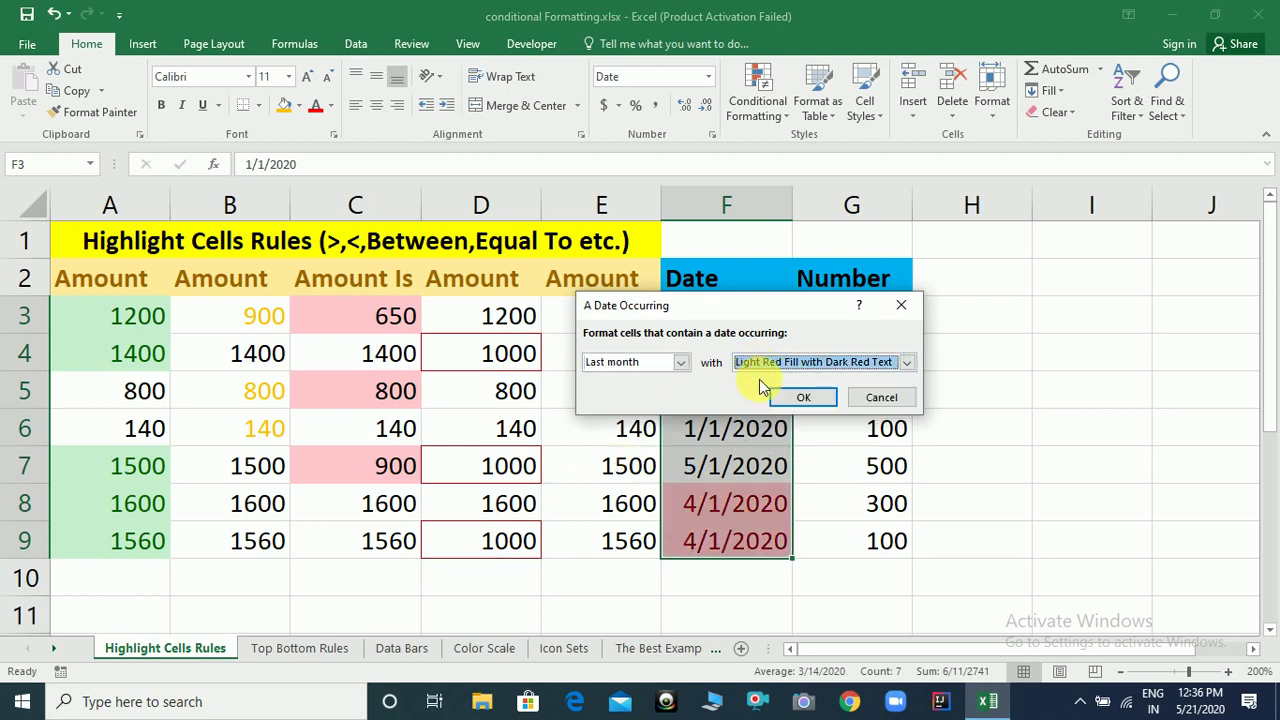
left_click(808, 394)
left_click(741, 465)
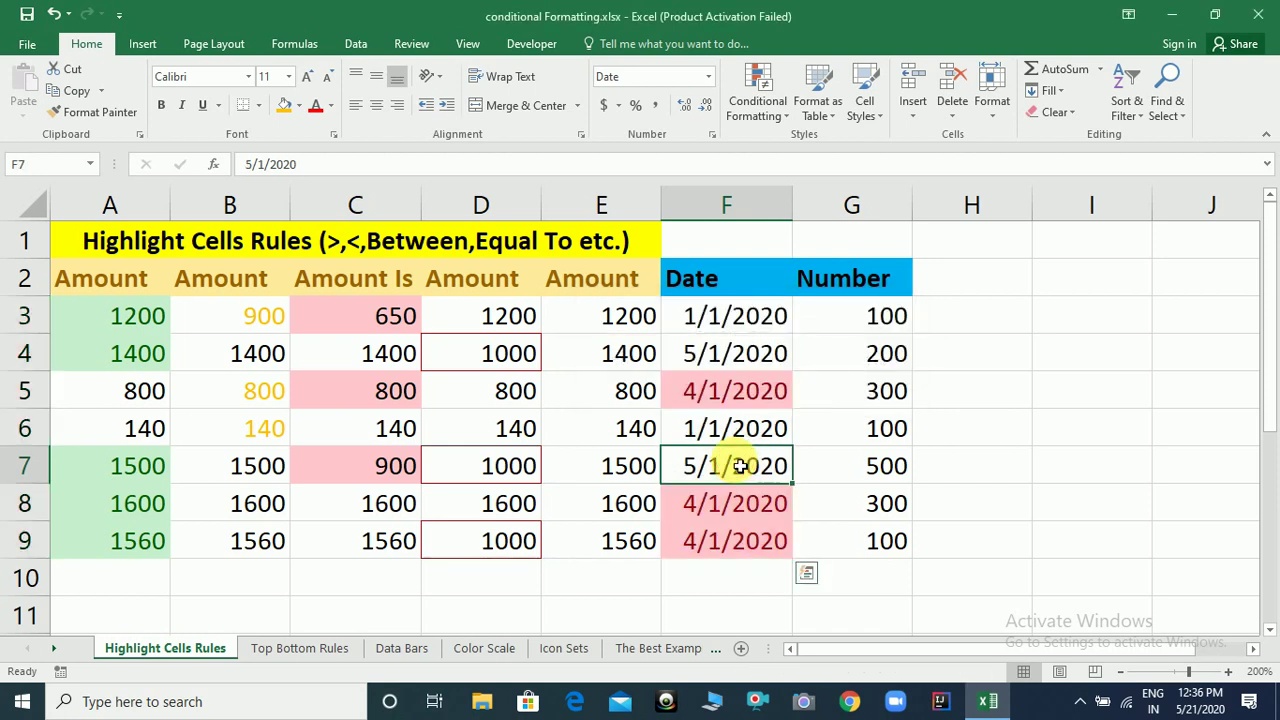
left_click(715, 357)
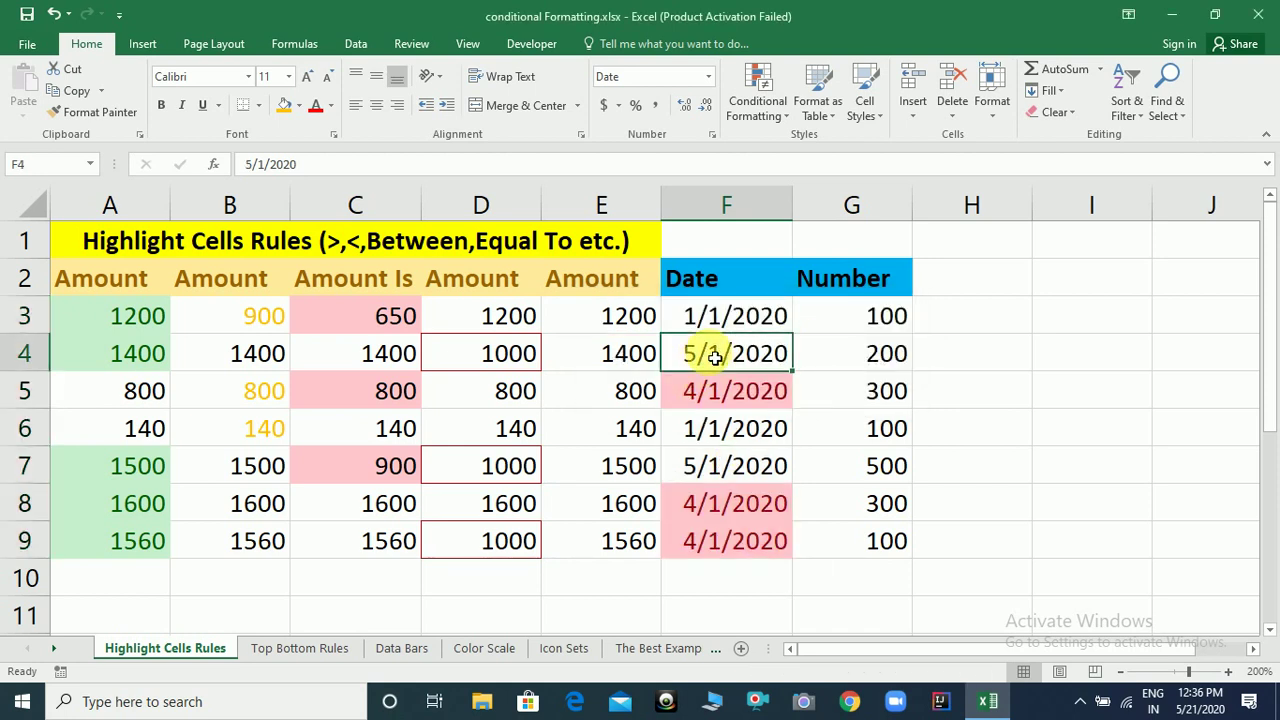
left_click(751, 328)
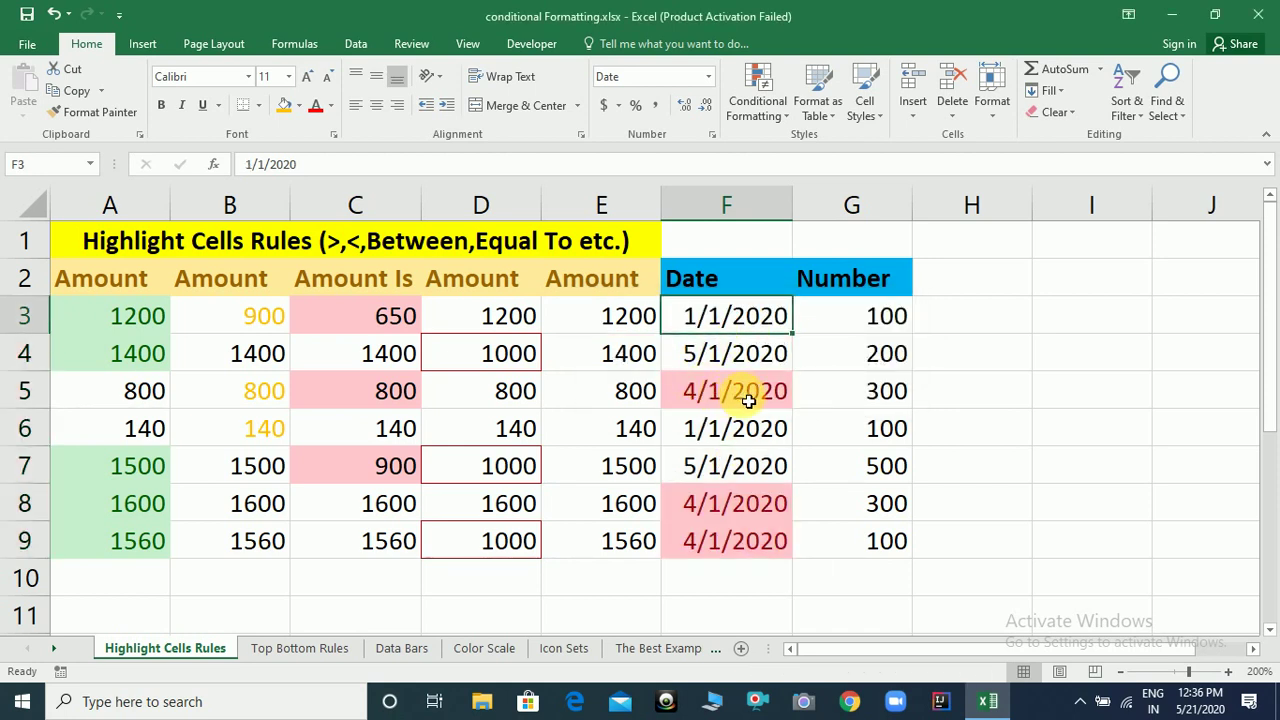
Highlight the duplicate values in G3:G9 using a custom format with yellow font color.
left_click(878, 317)
left_click_drag(878, 317, 878, 540)
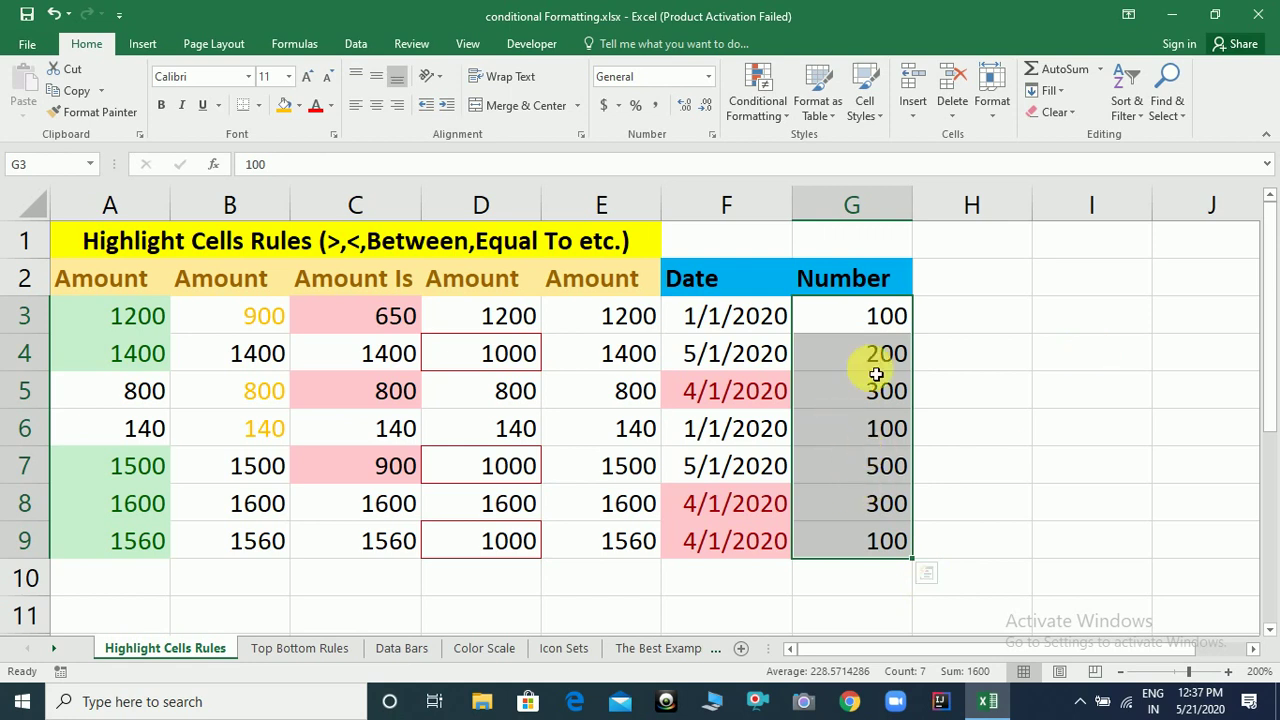
left_click(786, 113)
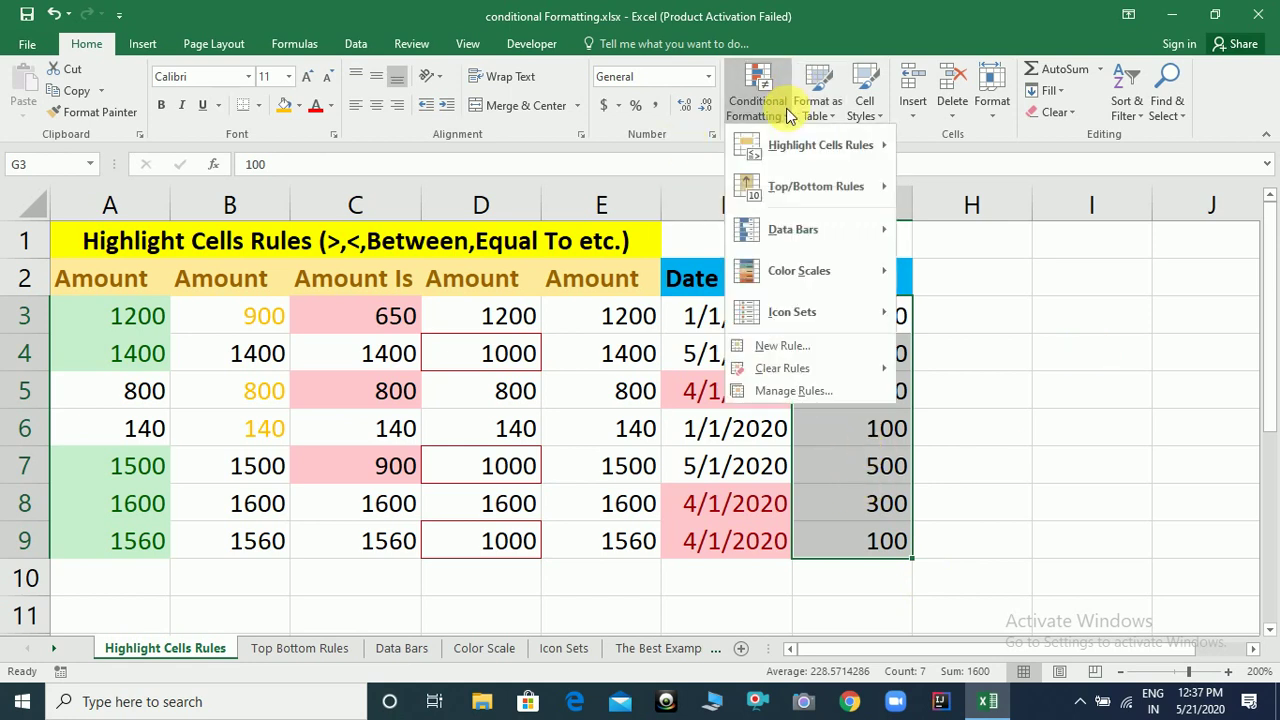
mouse_move(835, 142)
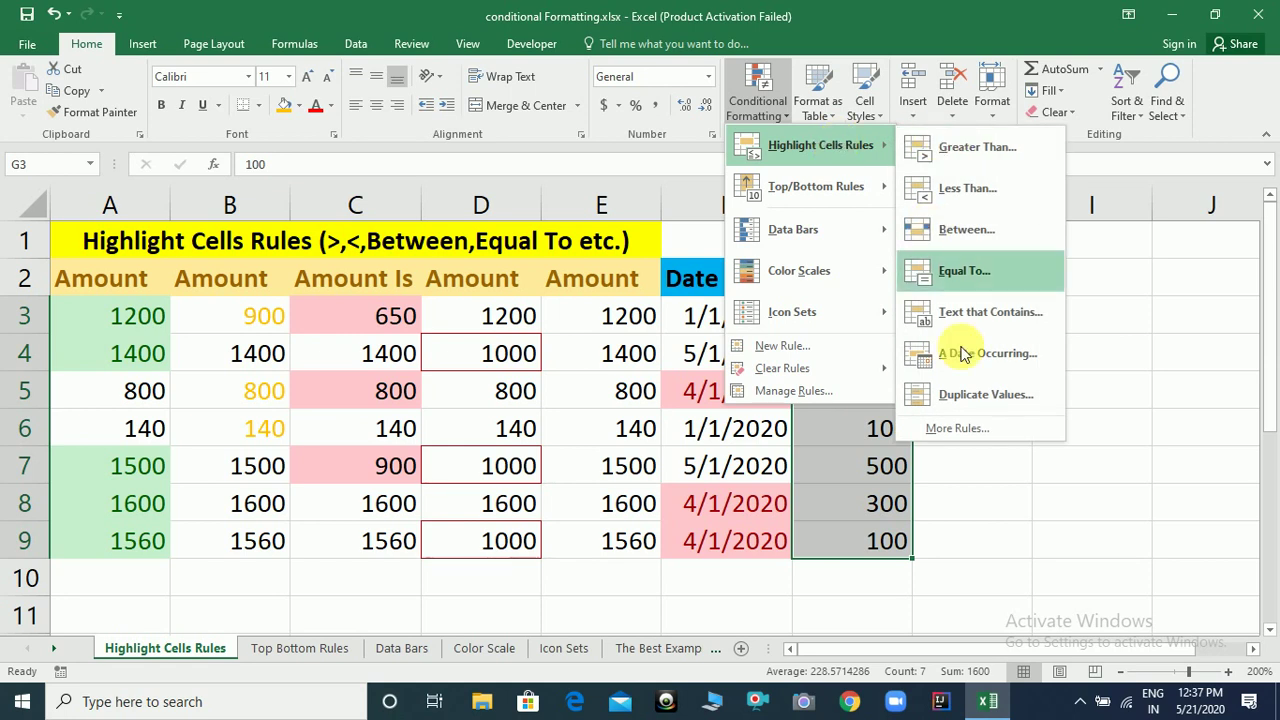
left_click(995, 397)
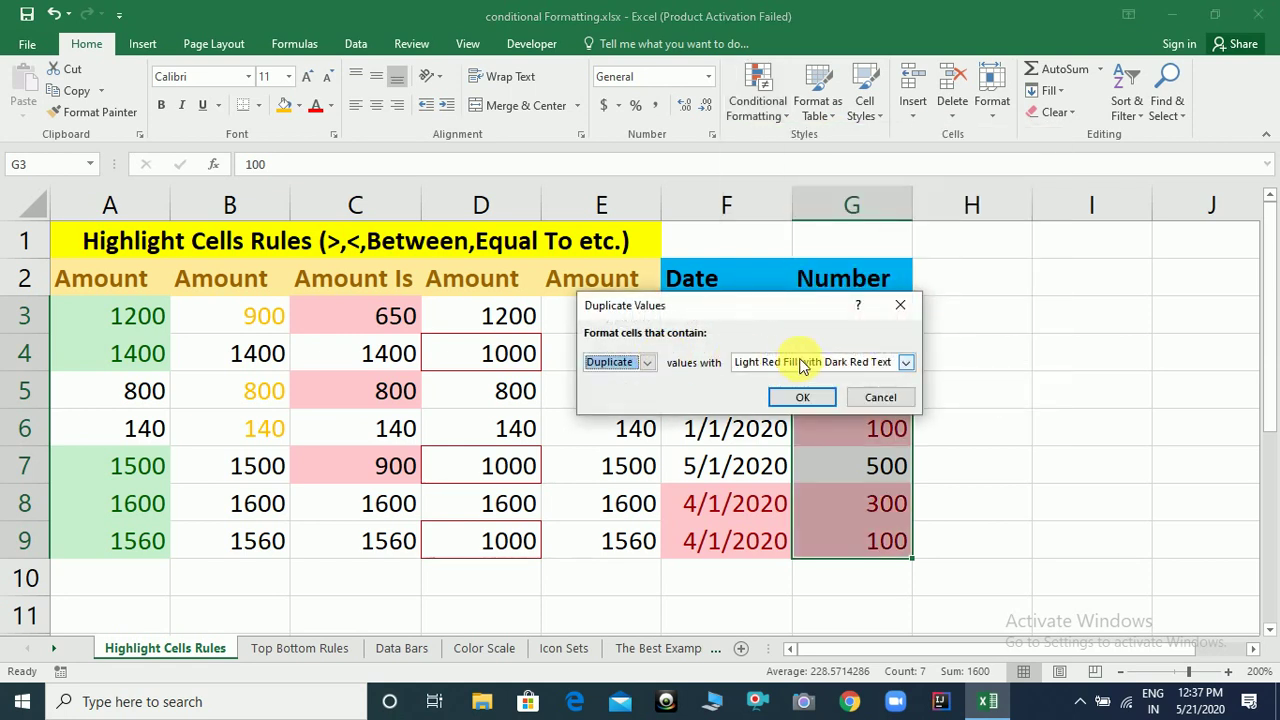
left_click(803, 366)
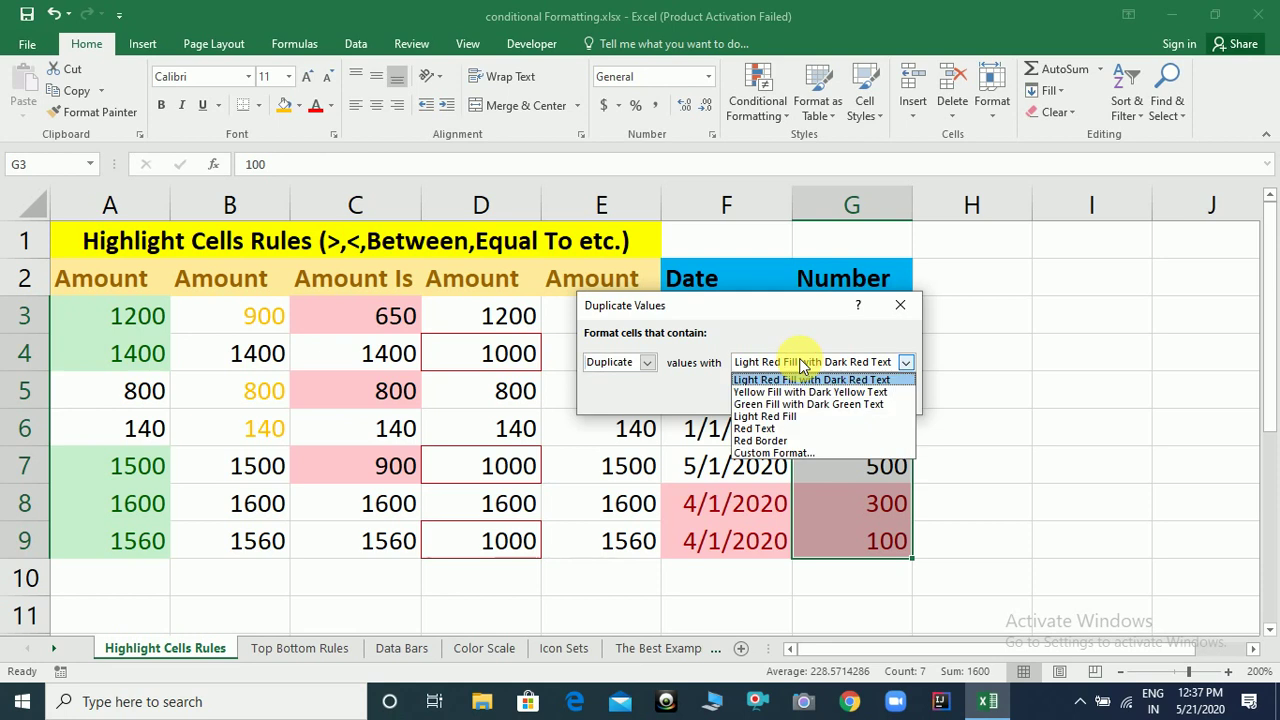
left_click(775, 455)
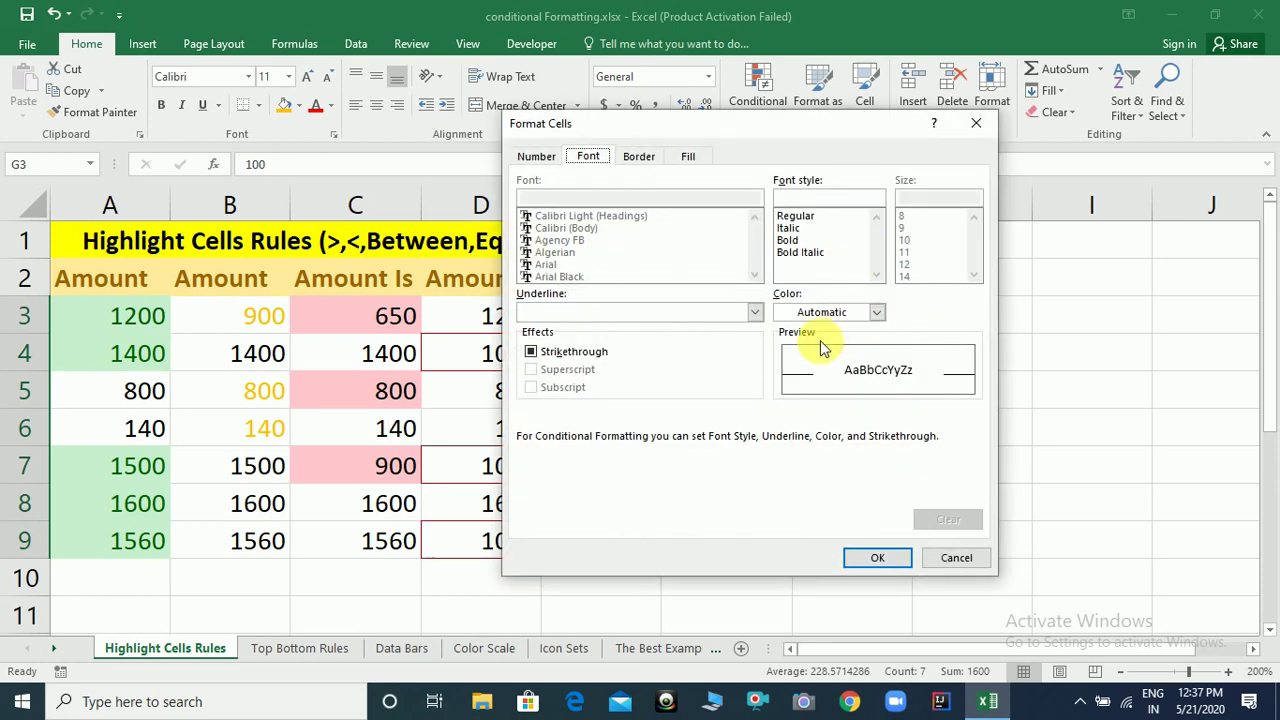
left_click(876, 312)
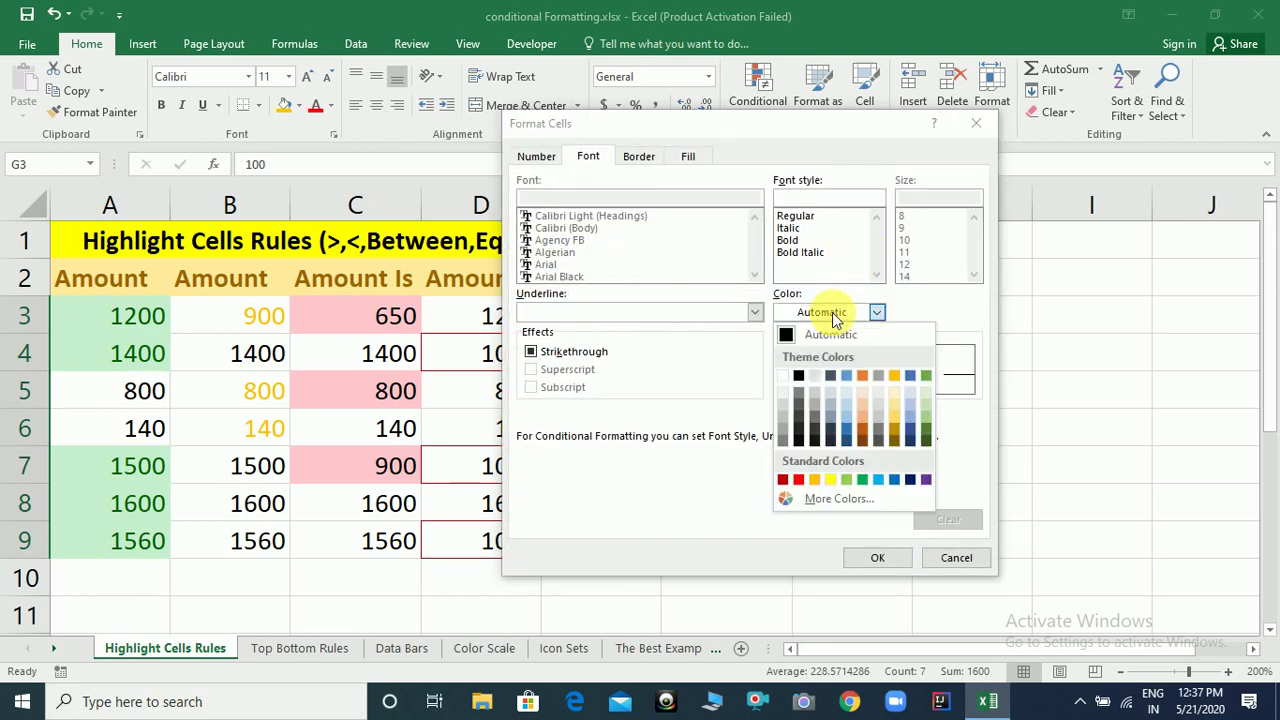
left_click(830, 480)
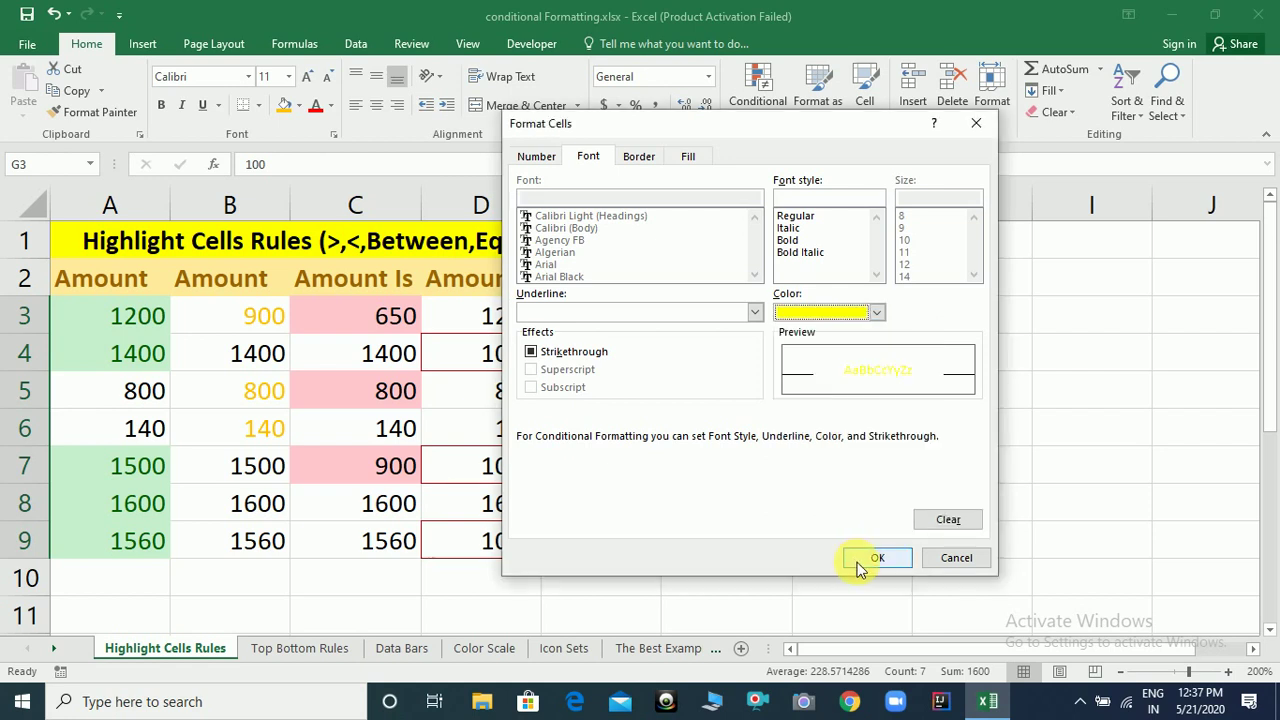
left_click(858, 561)
left_click(806, 404)
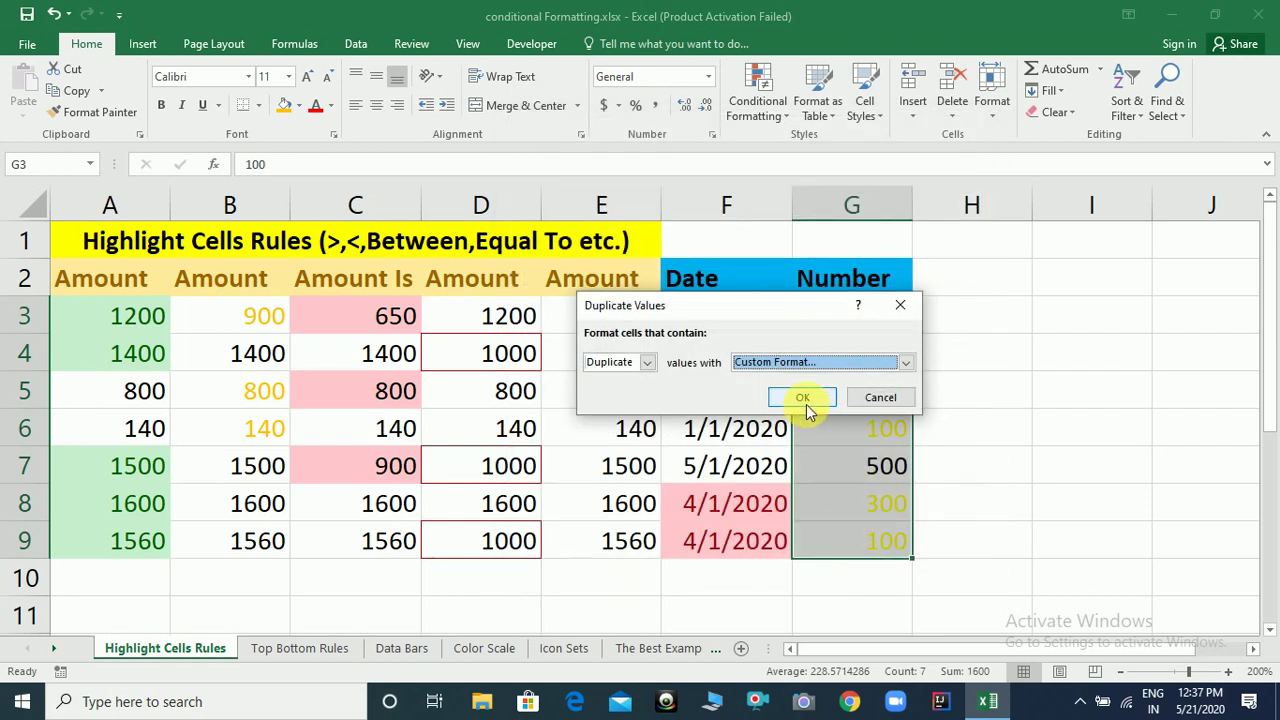
left_click(942, 473)
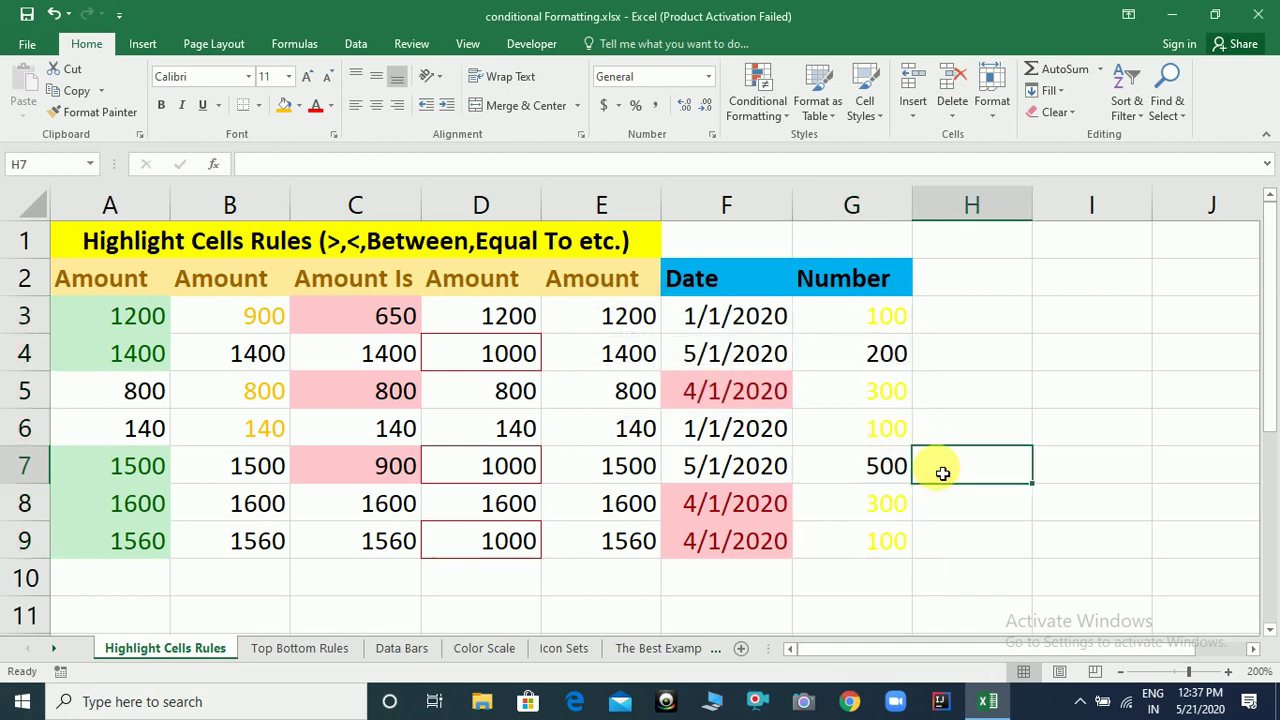
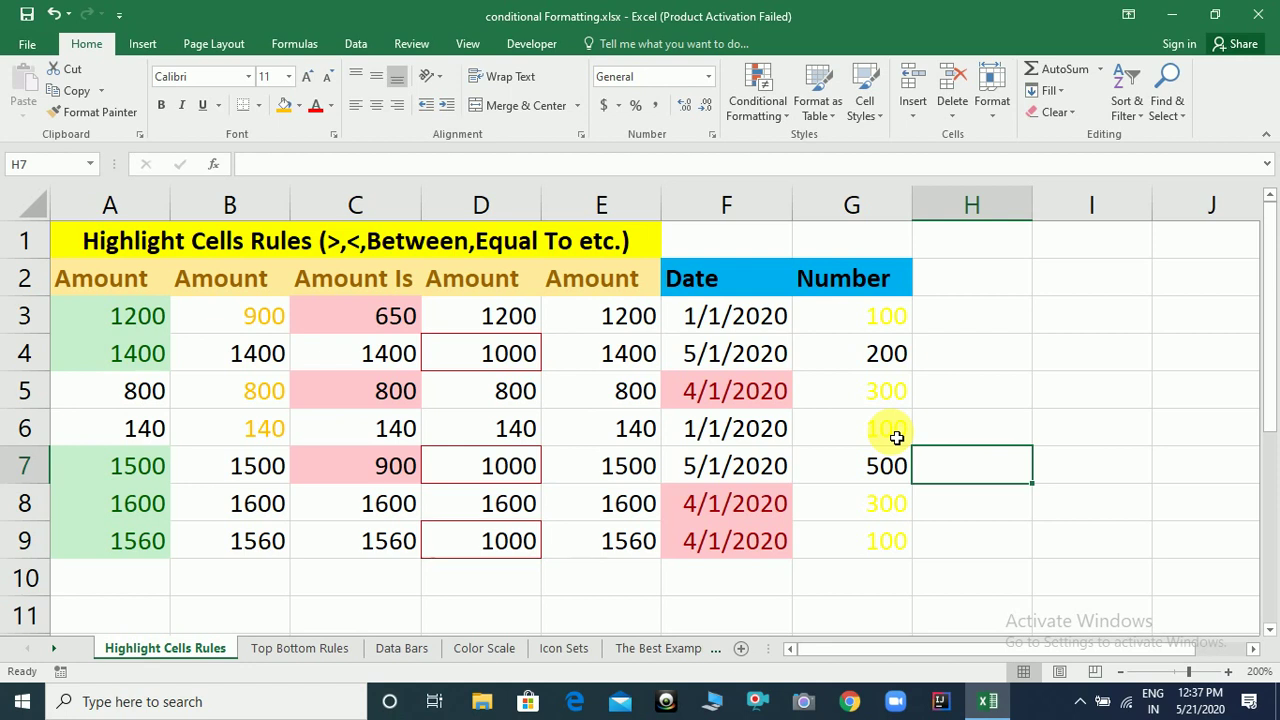
Replace the number in cell G6 with 700.
left_click(897, 438)
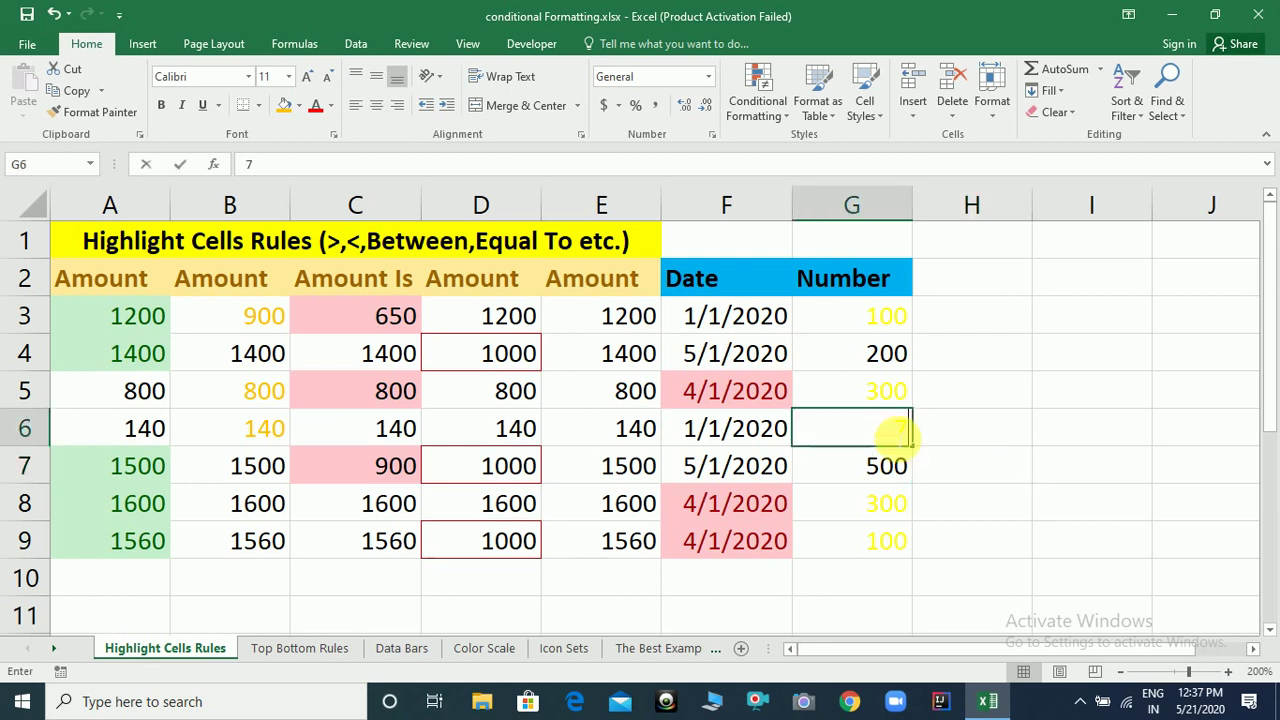
type("700")
key("Return")
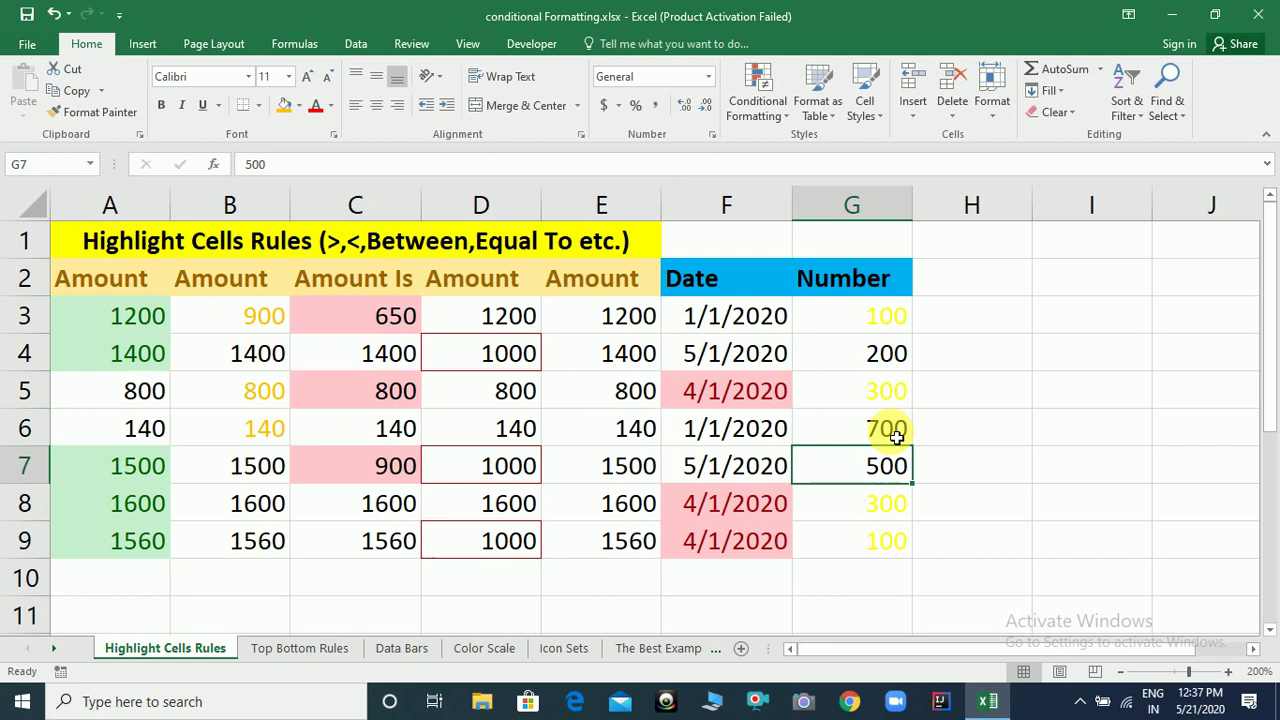
Replace the number in cell G9 with 200 so it duplicates the value in G4.
key("Down")
key("Down")
key("Up")
key("Up")
key("Up")
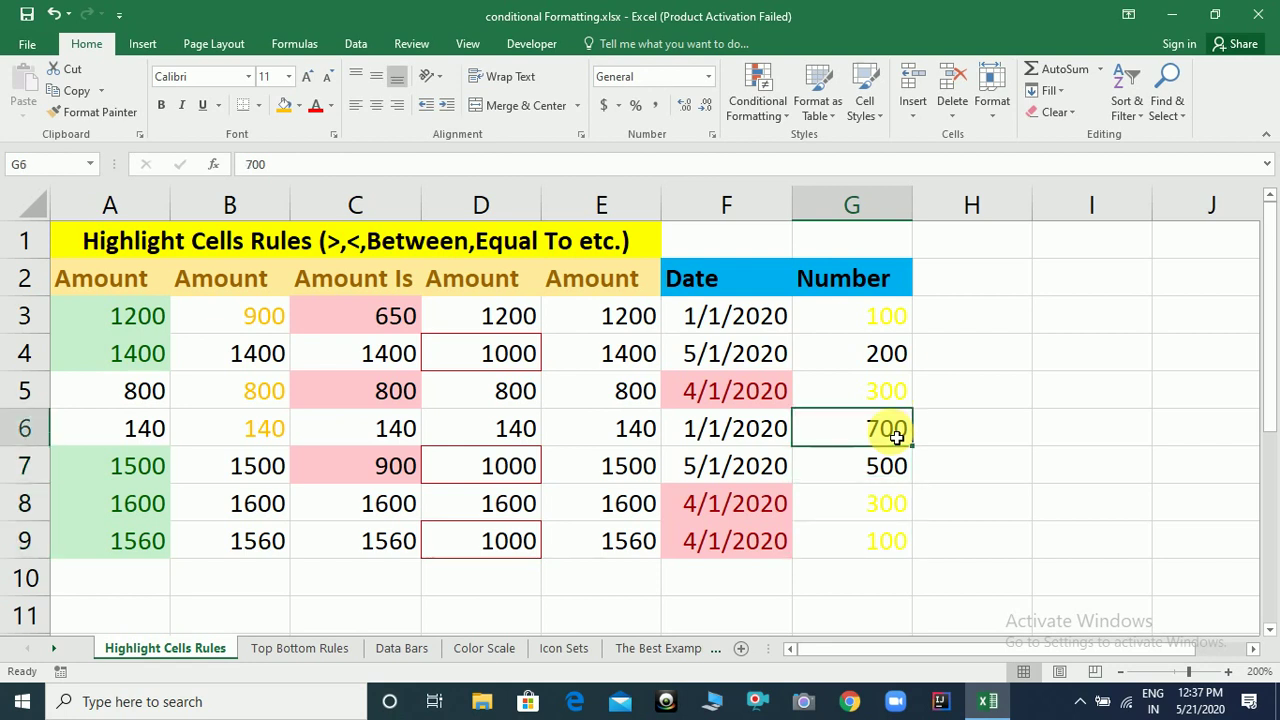
key("Down")
key("Down")
key("Down")
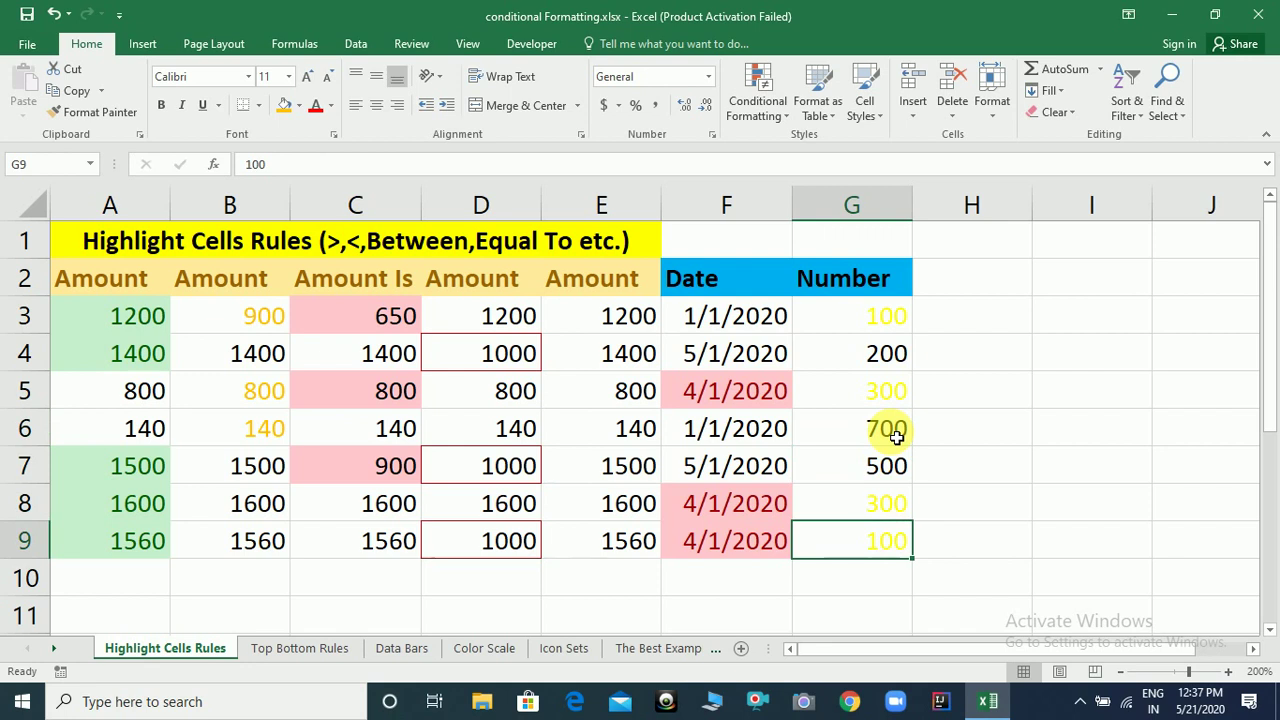
type("2")
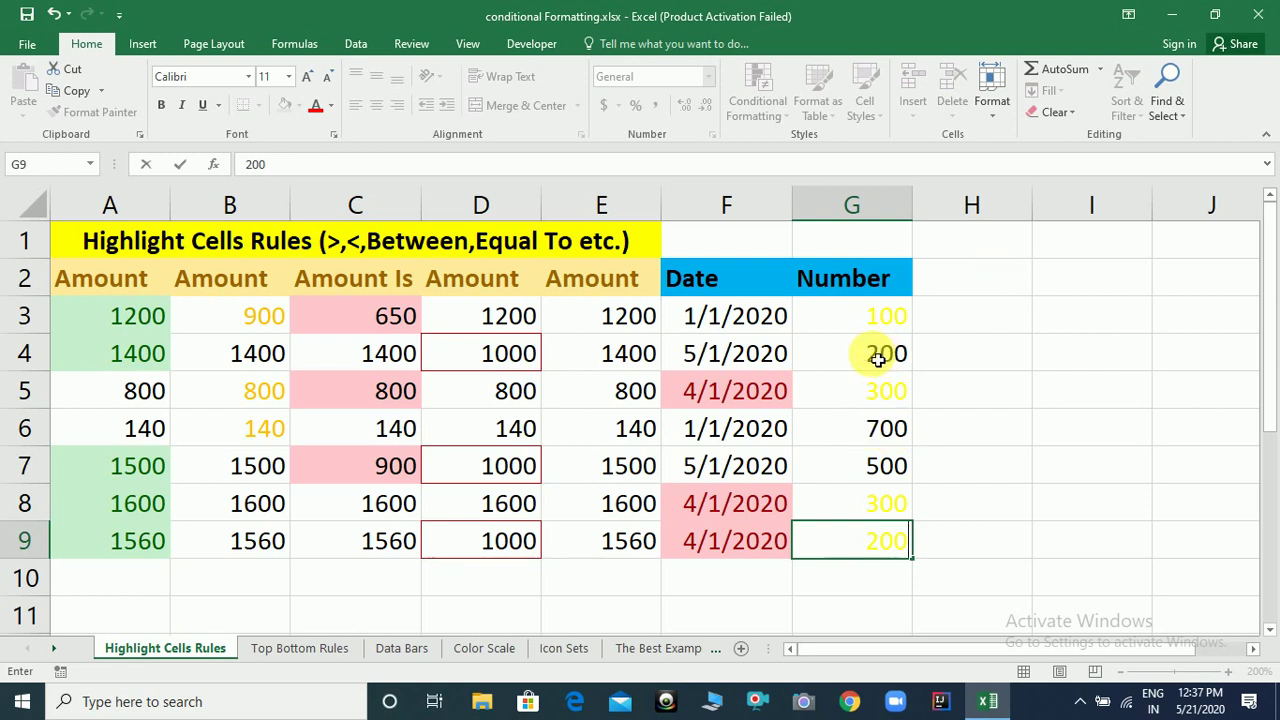
key("Return")
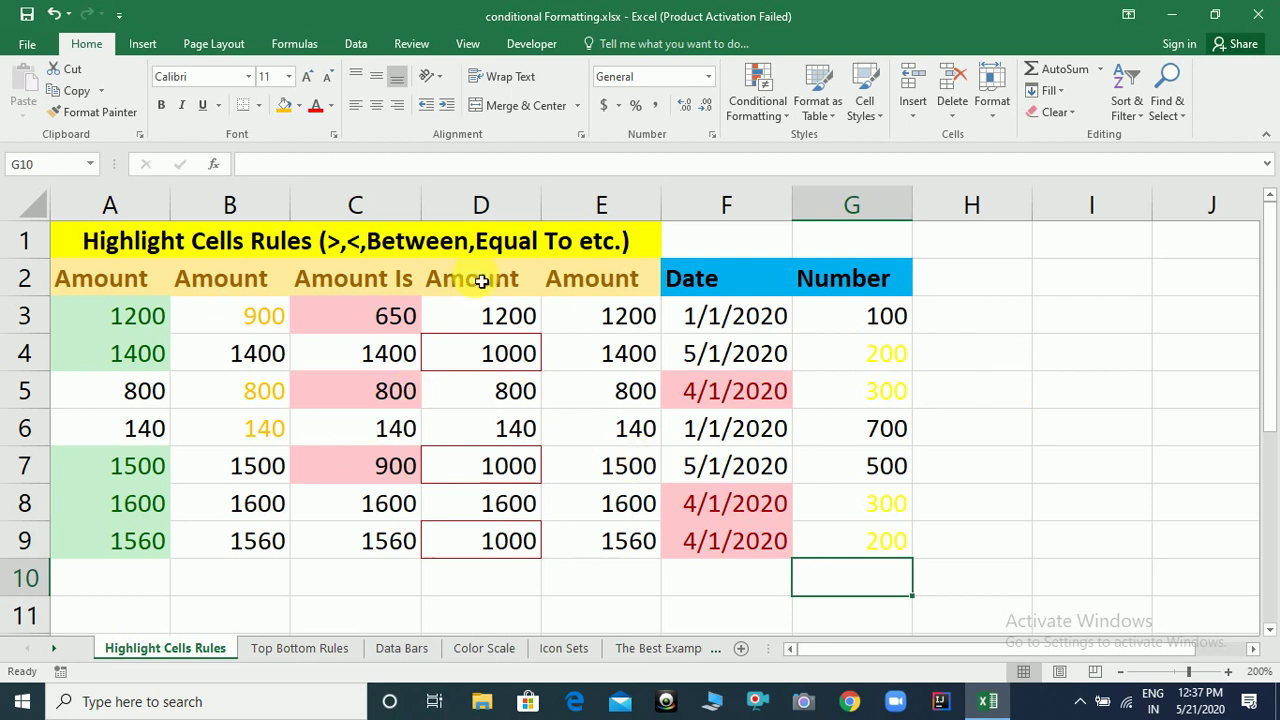
Review the rule types offered under More Rules for Highlight Cells Rules, without creating a rule.
left_click(783, 117)
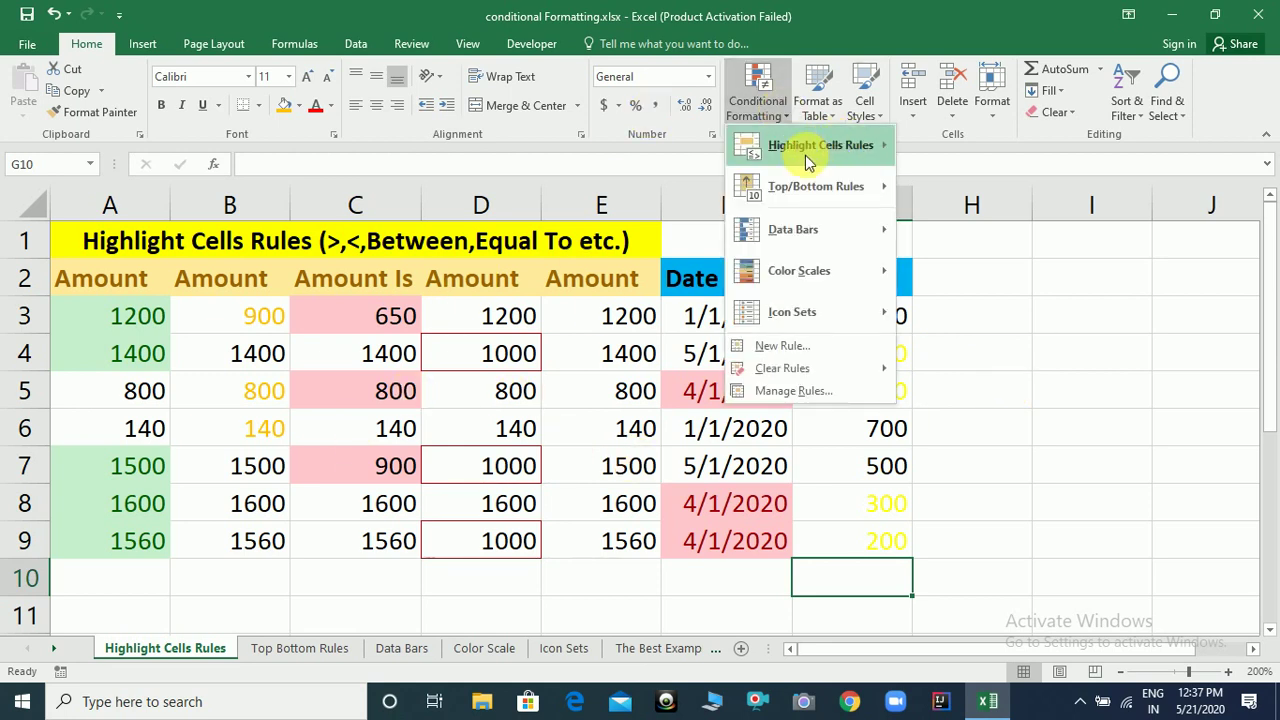
mouse_move(807, 149)
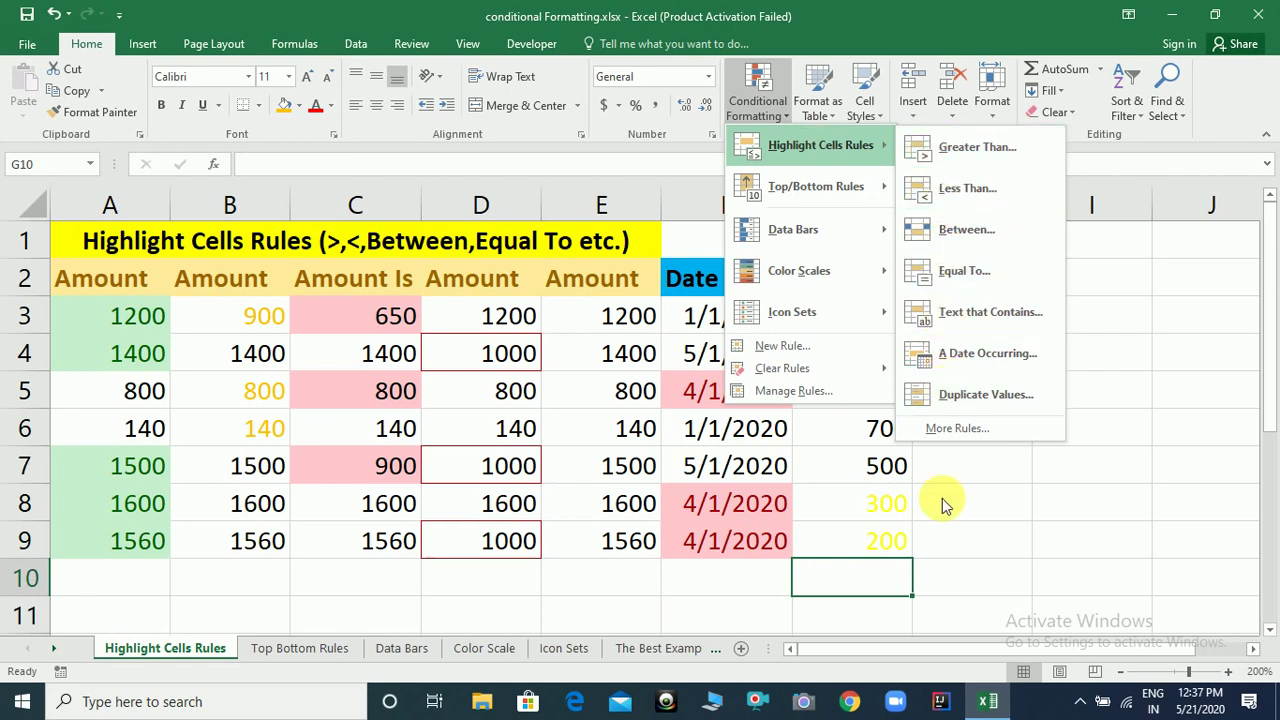
left_click(958, 429)
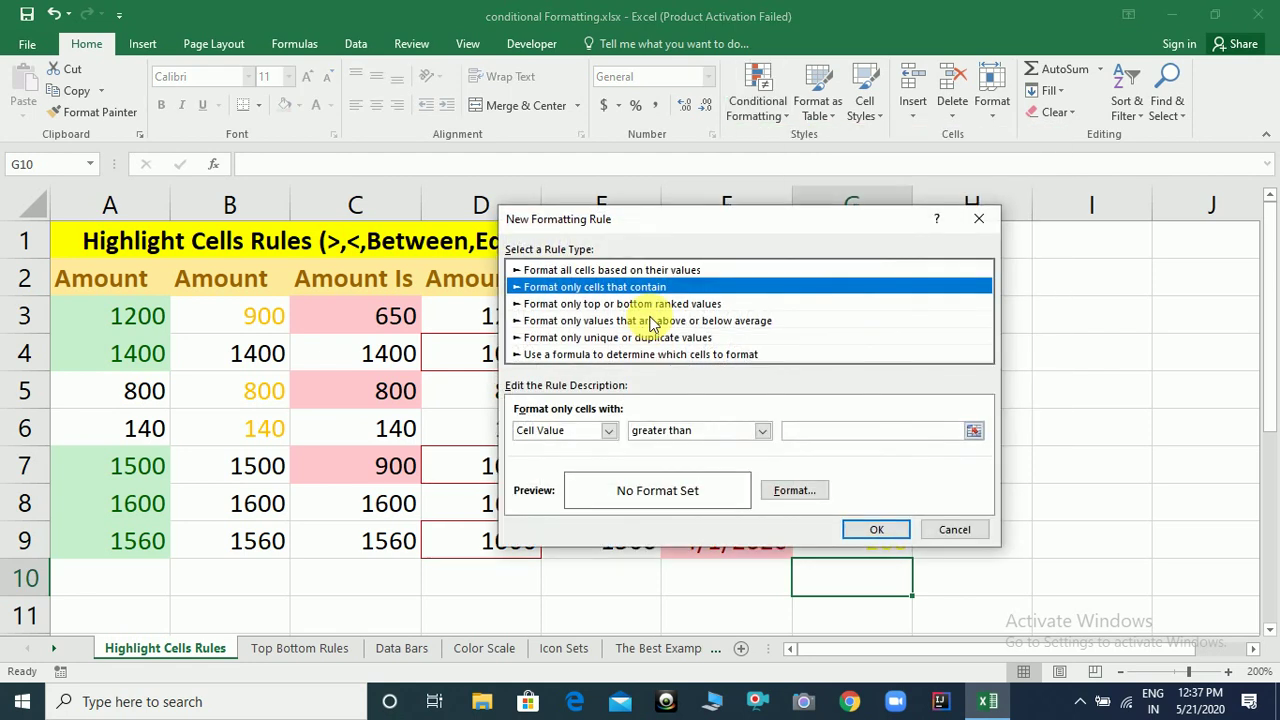
left_click(944, 531)
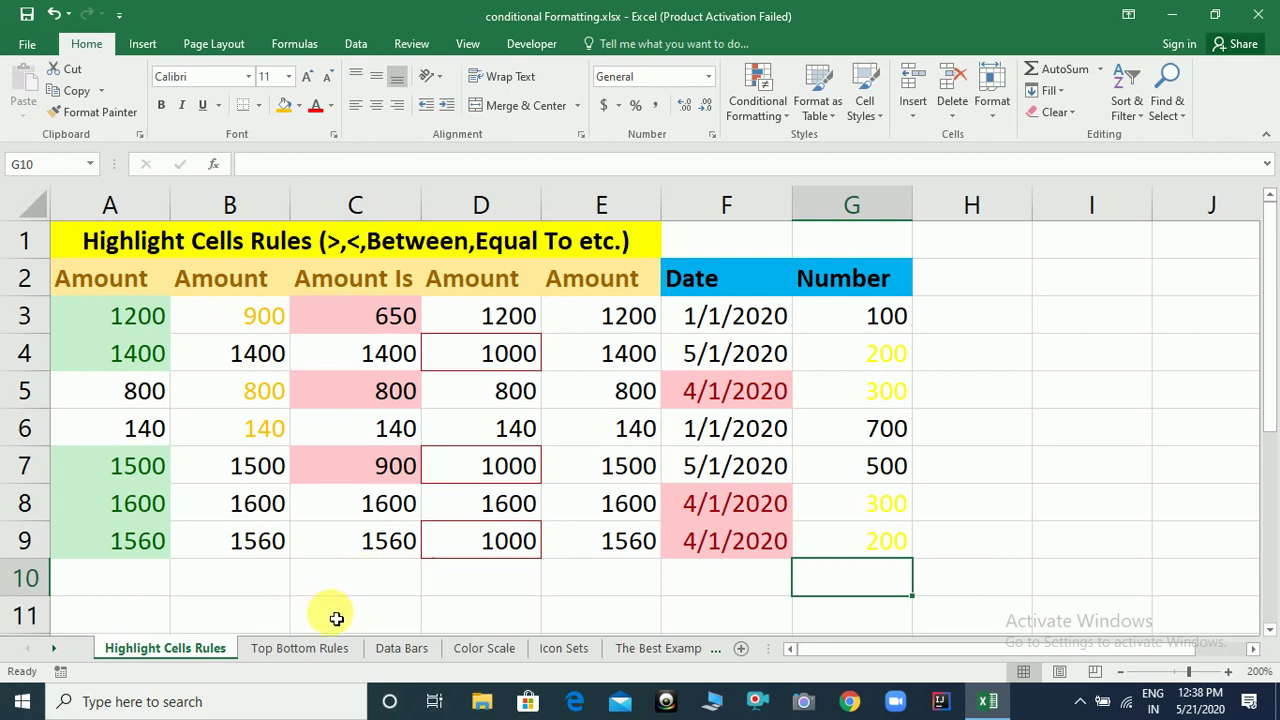
Clear the formats from the Amount cells A3:E9 on the Top Bottom Rules sheet.
left_click(312, 652)
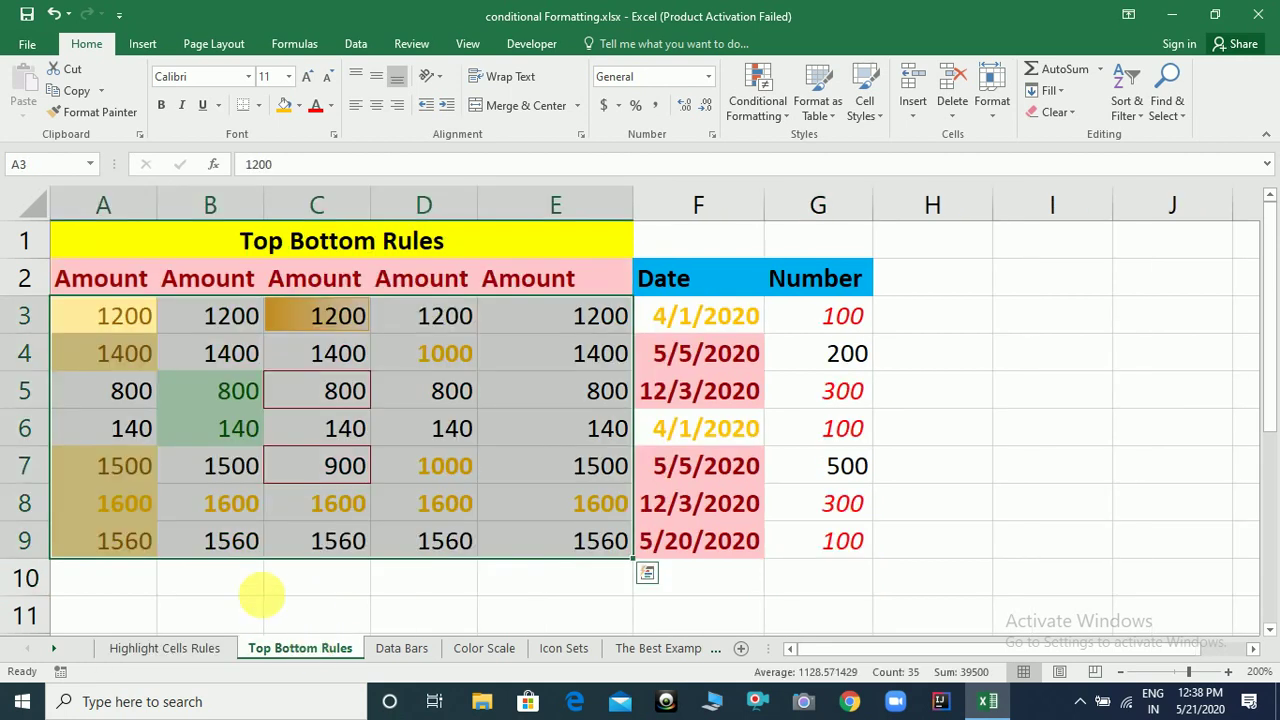
left_click(128, 322)
key("shift+Right")
key("shift+Right")
key("shift+Right")
key("shift+Right")
key("shift+Right")
key("shift+Right")
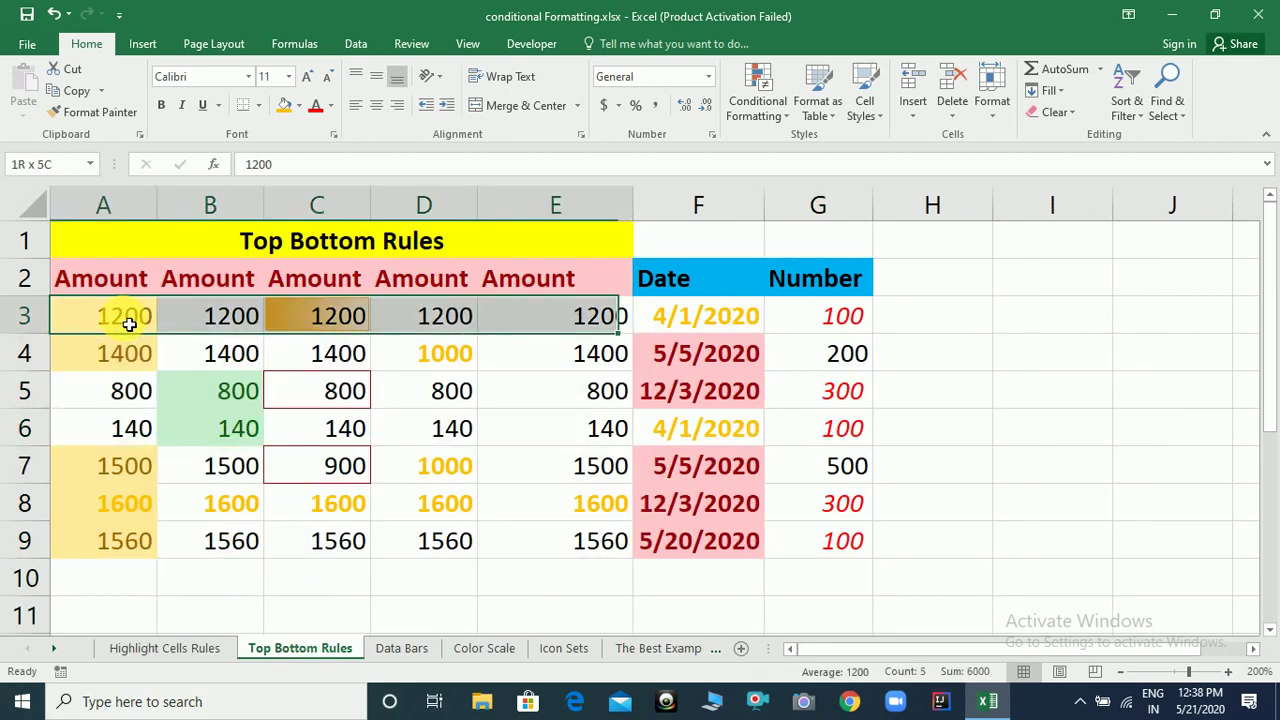
key("shift+Left")
key("shift+Left")
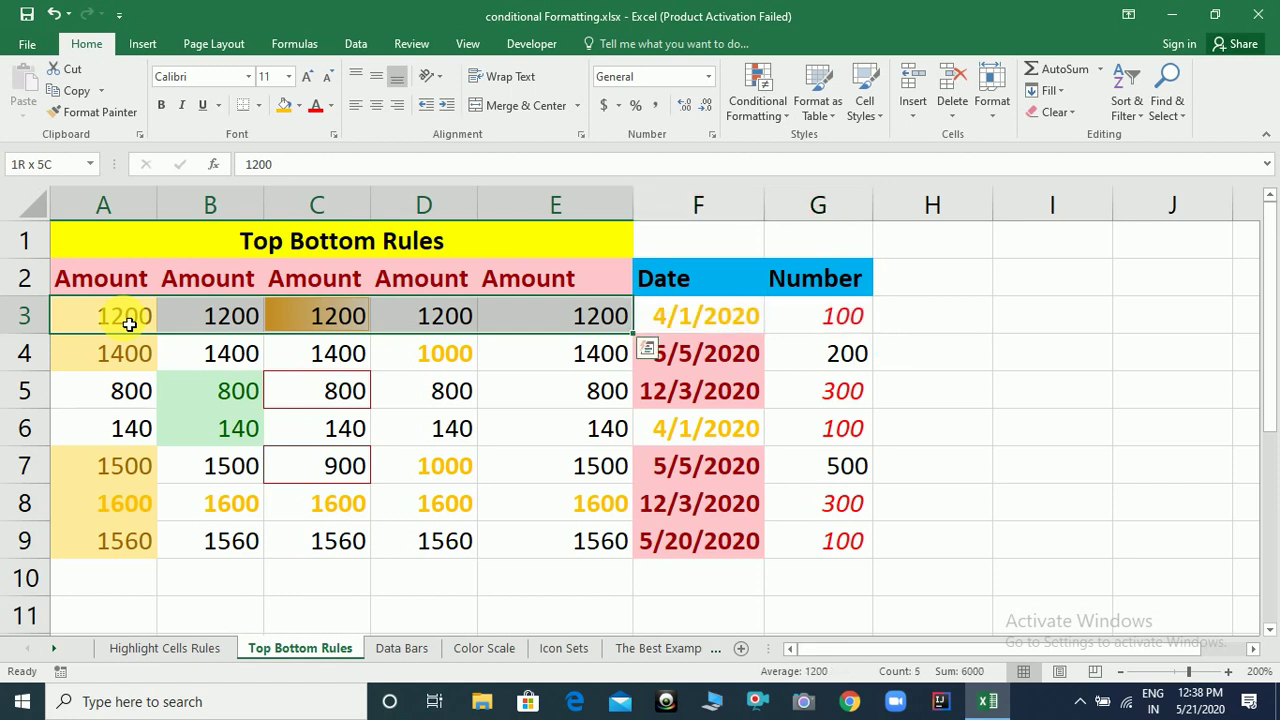
key("shift+Down")
key("shift+Down")
key("shift+Down")
key("shift+Down")
key("shift+Down")
key("shift+Down")
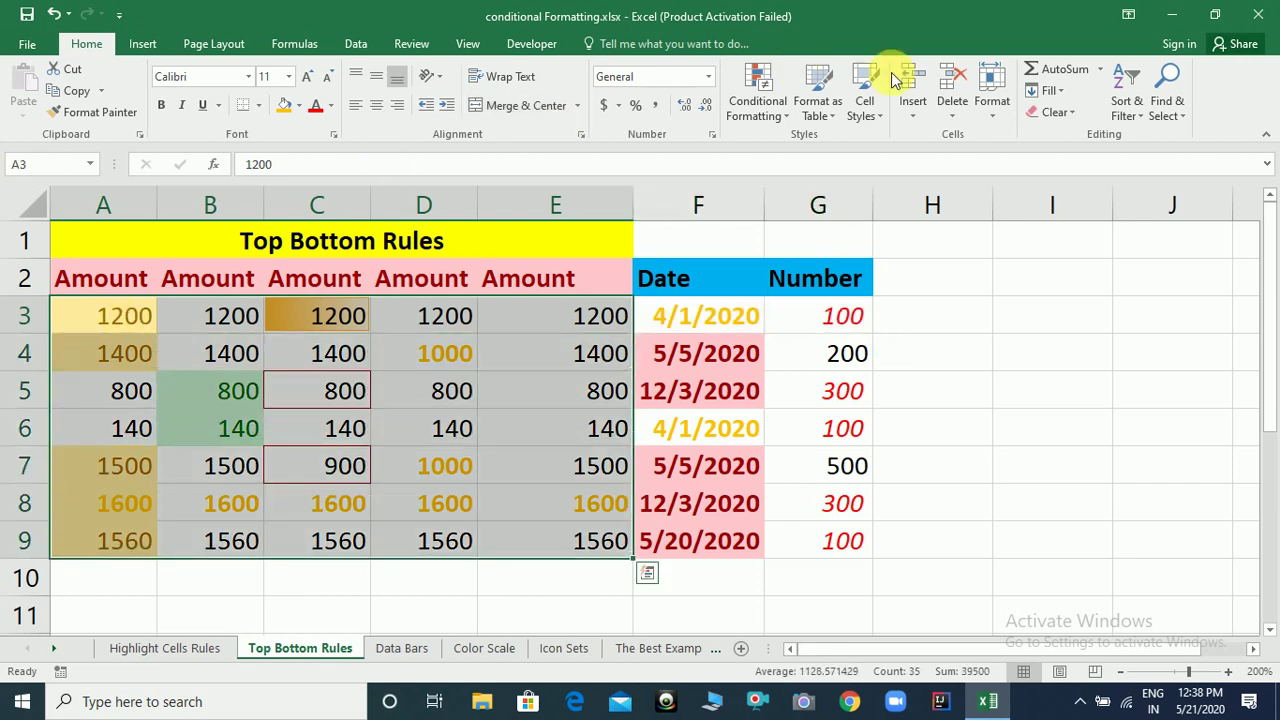
left_click(1060, 117)
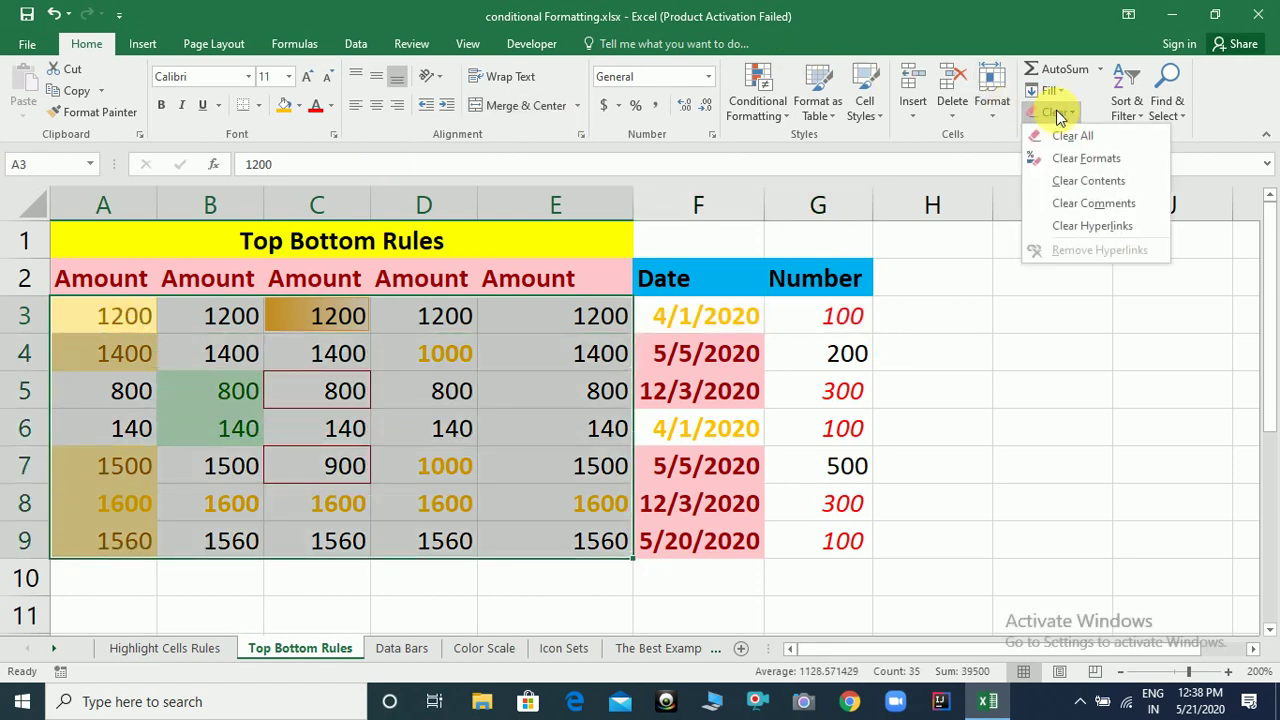
left_click(1090, 158)
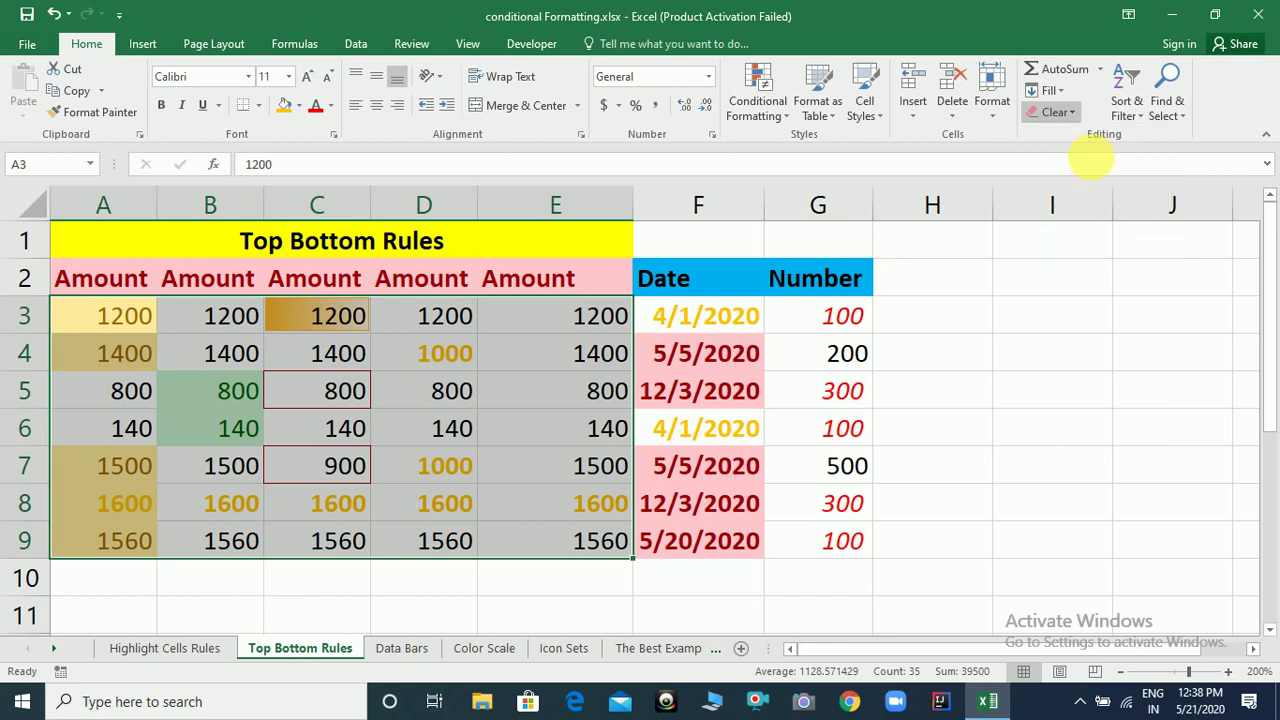
Apply a Top 10 Items rule to the Amount cells A3:E9, set to the top 11 items with Light Red Fill.
left_click(128, 318)
key("shift+Right")
key("shift+Right")
key("shift+Right")
key("shift+Right")
key("shift+Right")
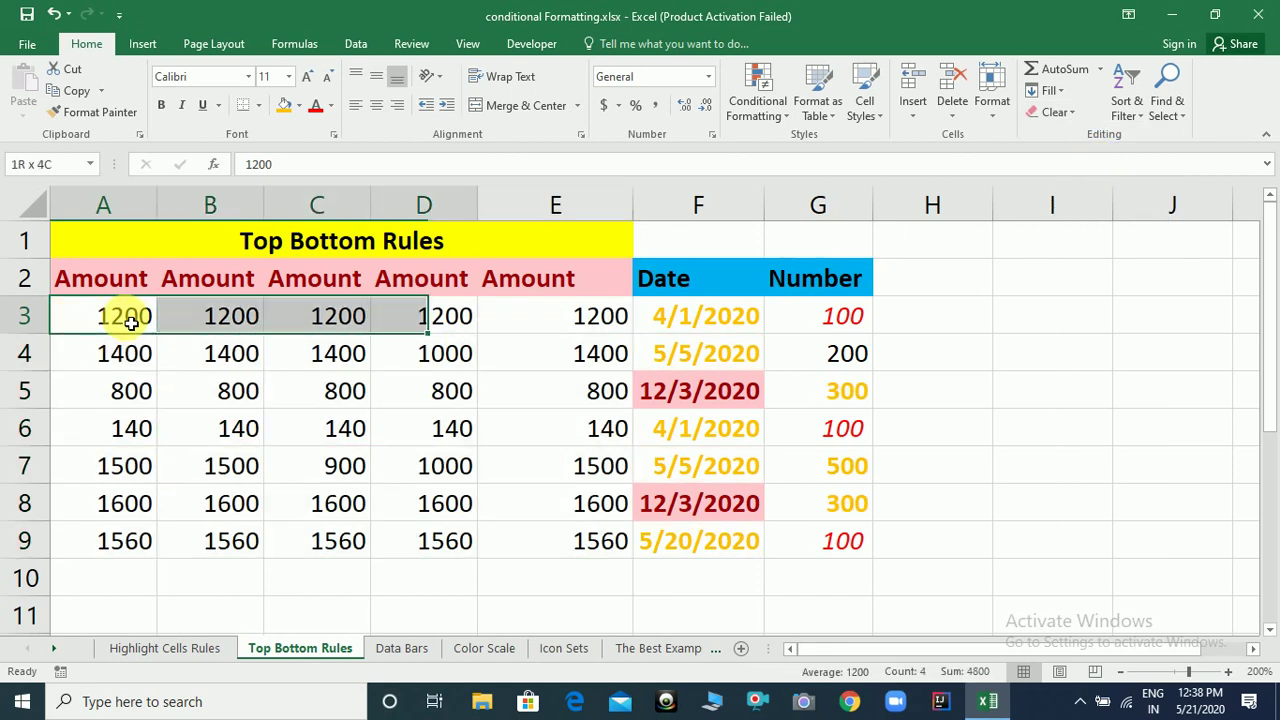
key("shift+Left")
key("shift+Down")
key("shift+Down")
key("shift+Down")
key("shift+Down")
key("shift+Down")
key("shift+Down")
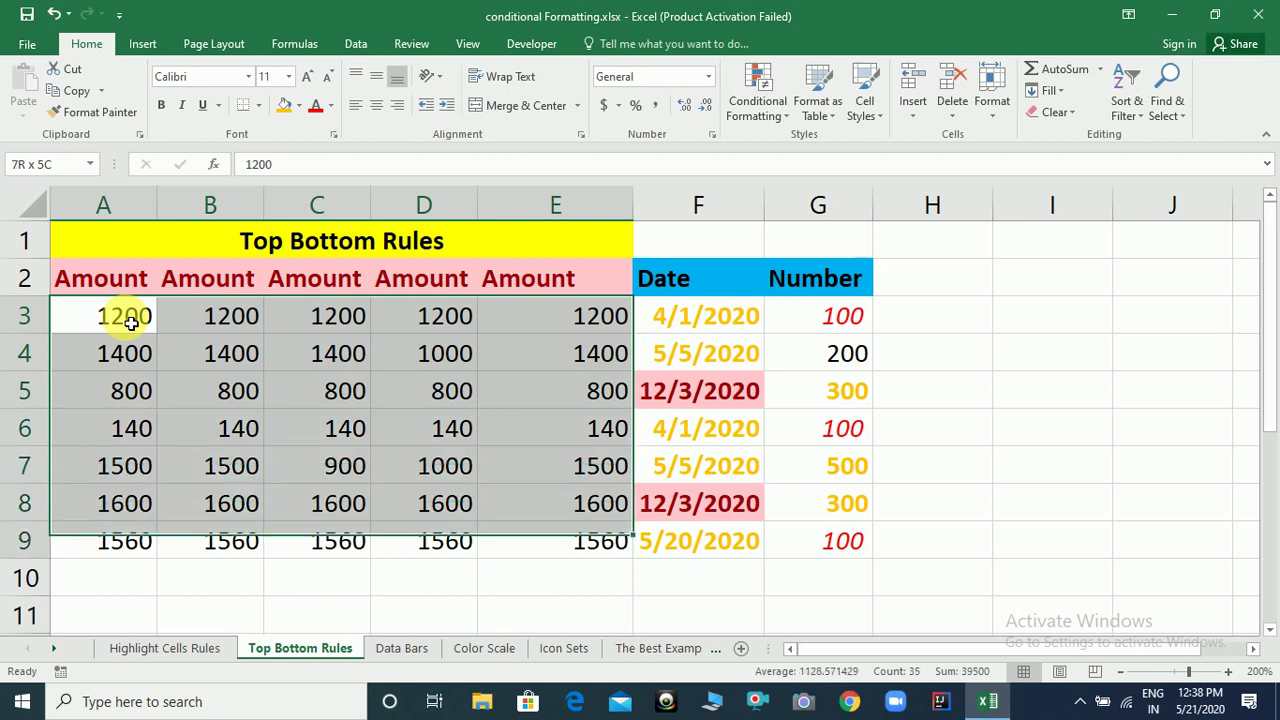
left_click(783, 116)
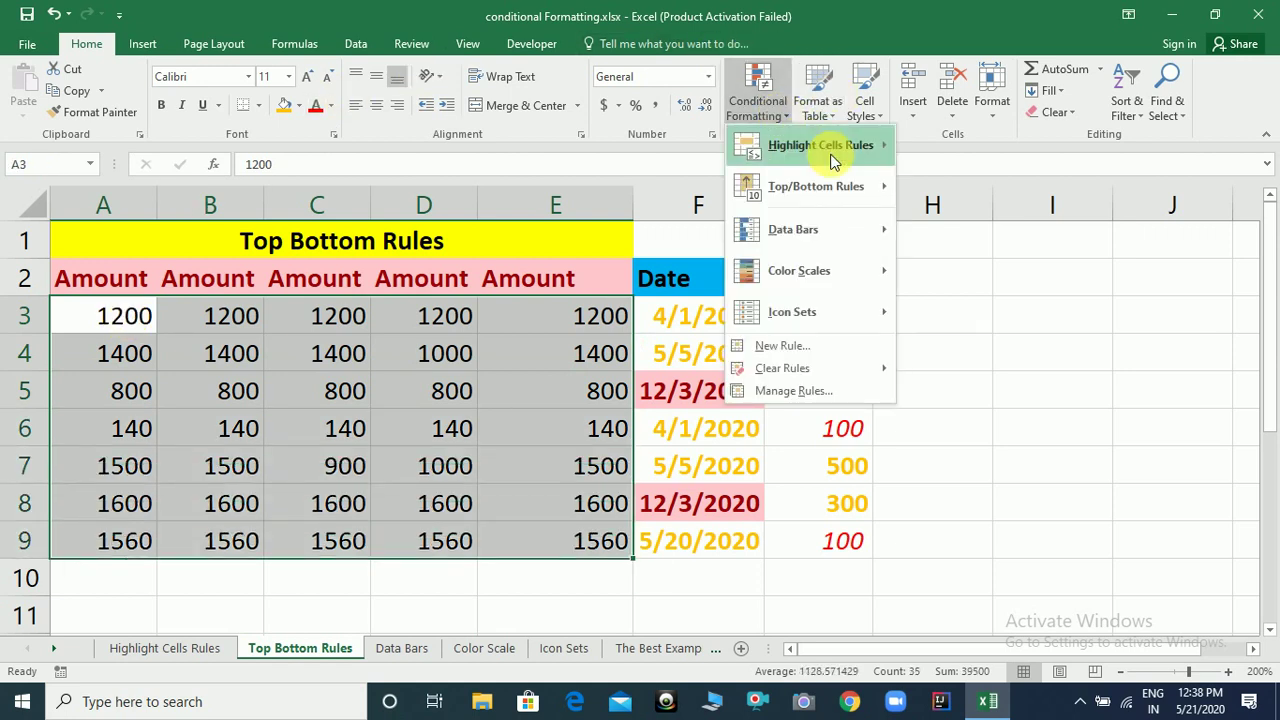
mouse_move(820, 186)
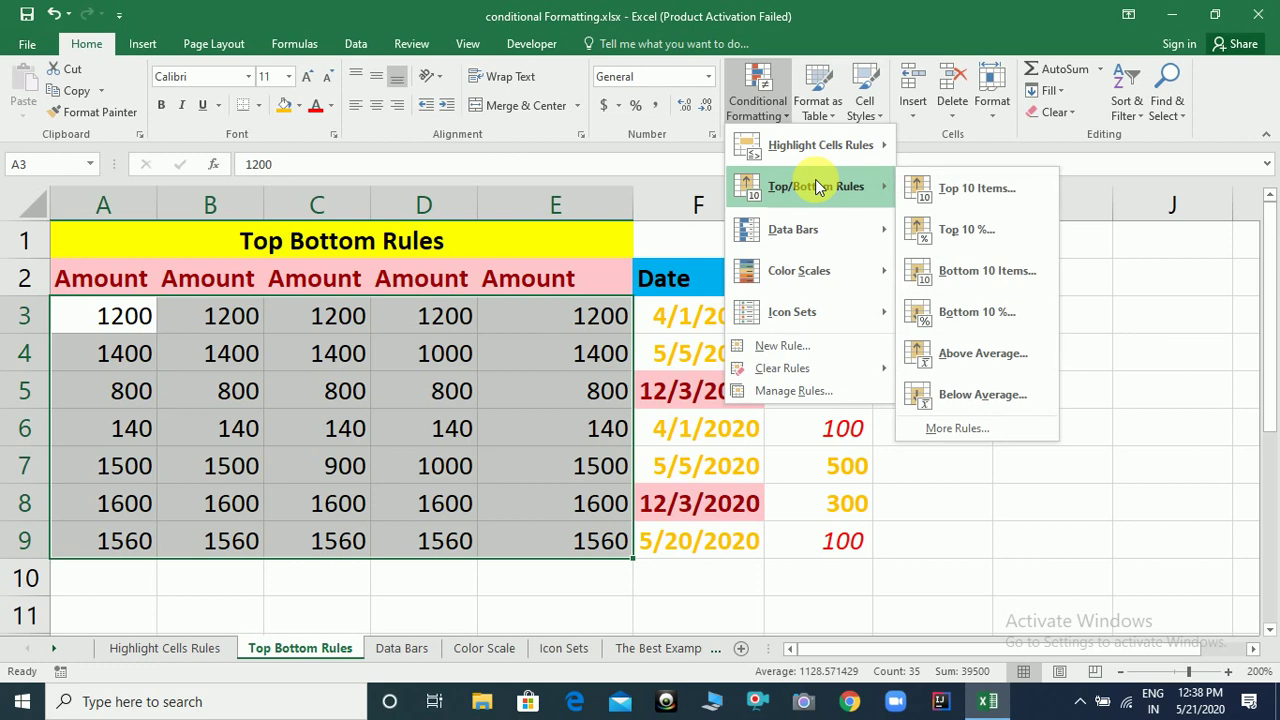
left_click(928, 188)
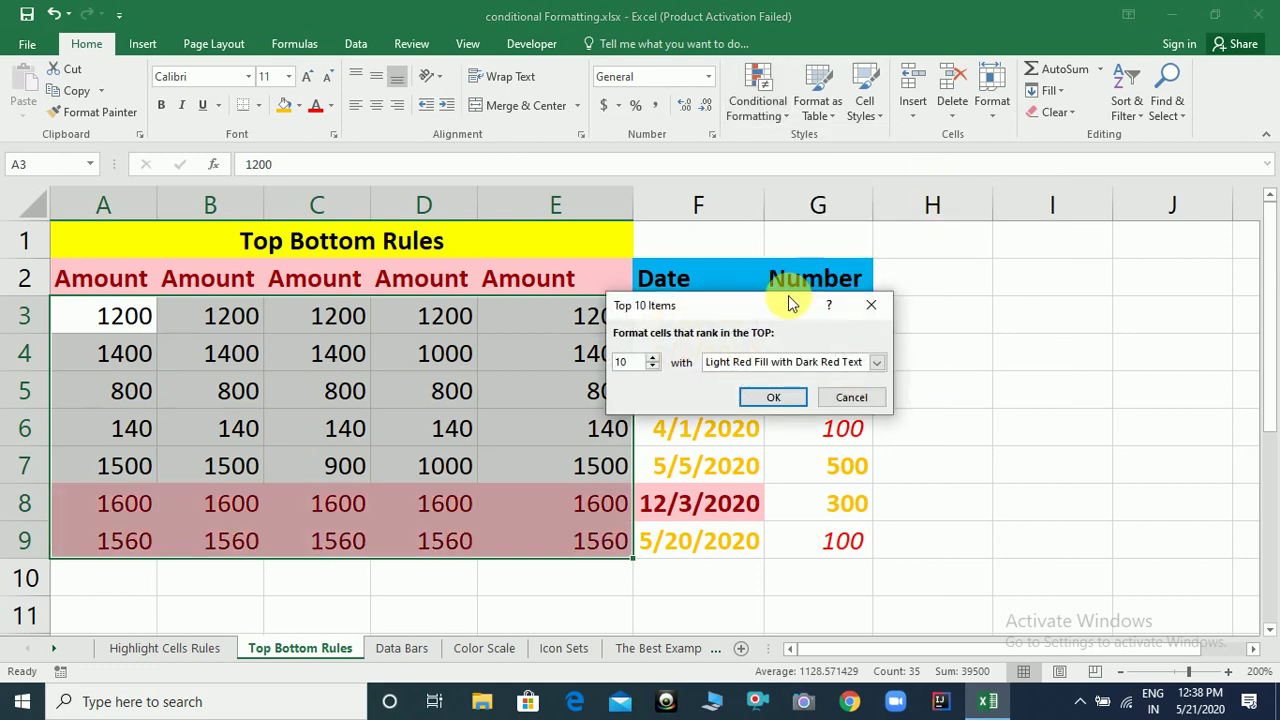
left_click(654, 358)
left_click(654, 358)
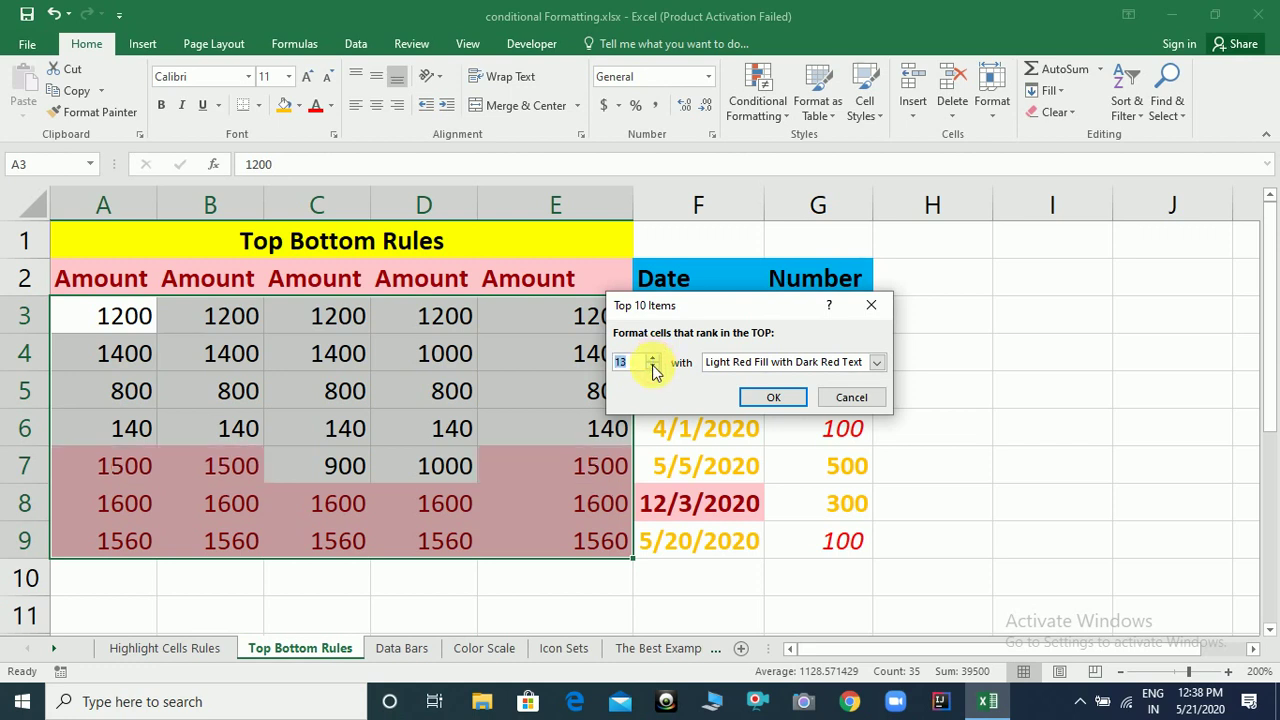
left_click(653, 368)
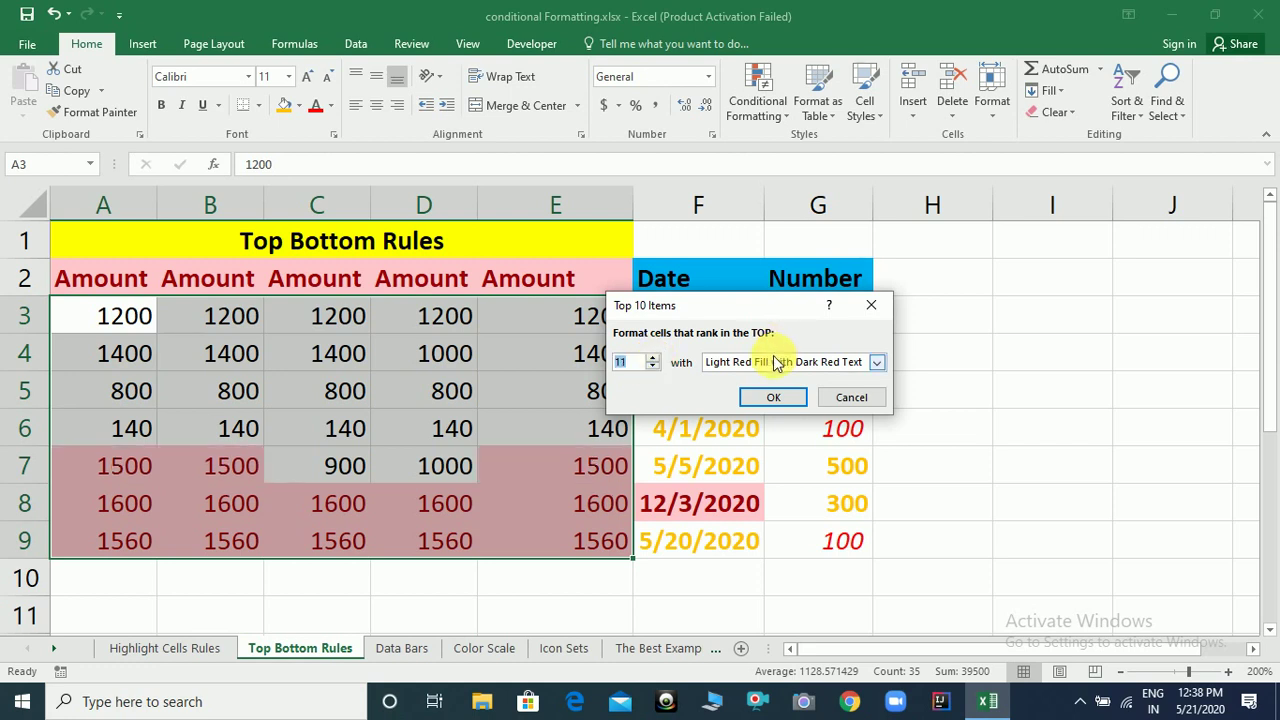
left_click(766, 362)
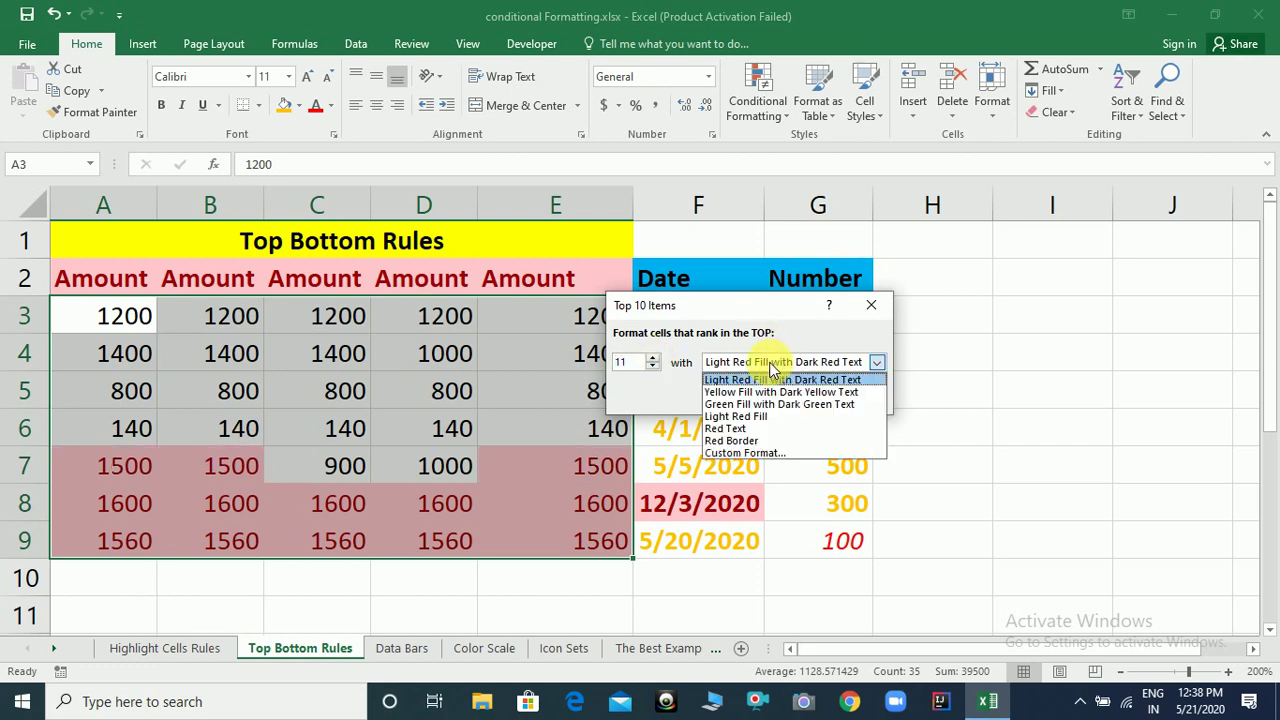
left_click(738, 417)
left_click(738, 417)
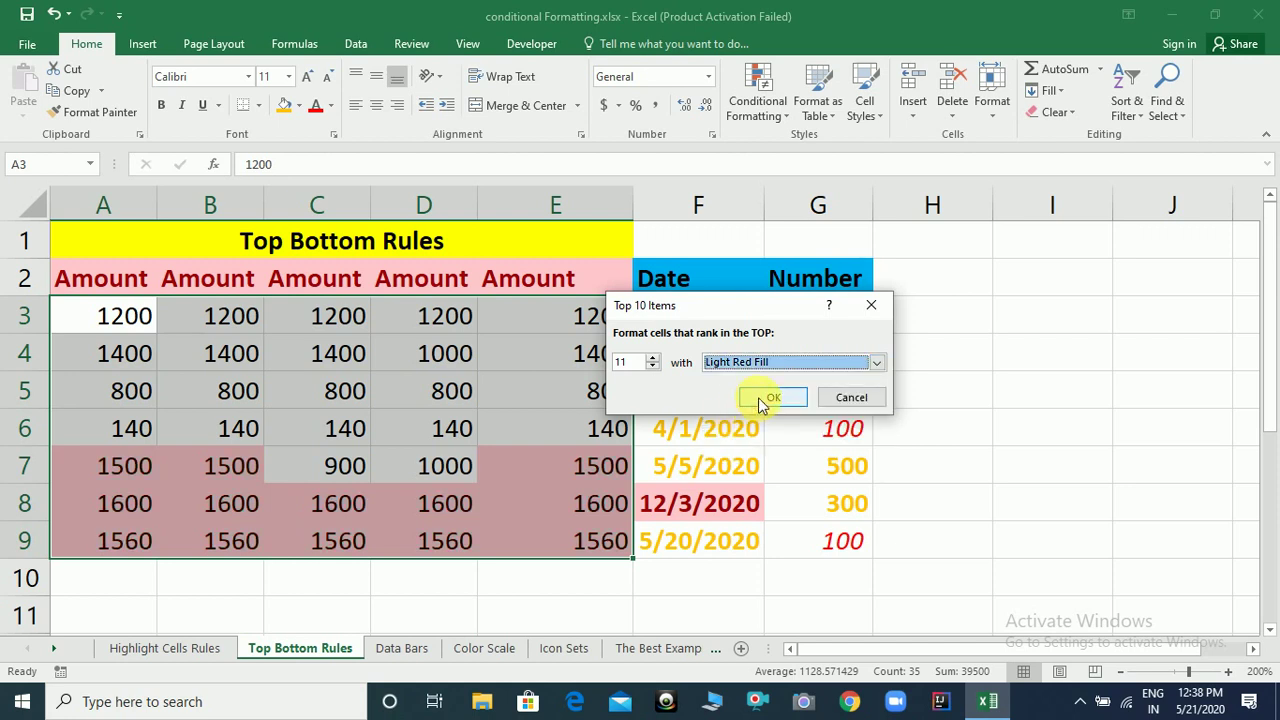
left_click(758, 397)
left_click(377, 458)
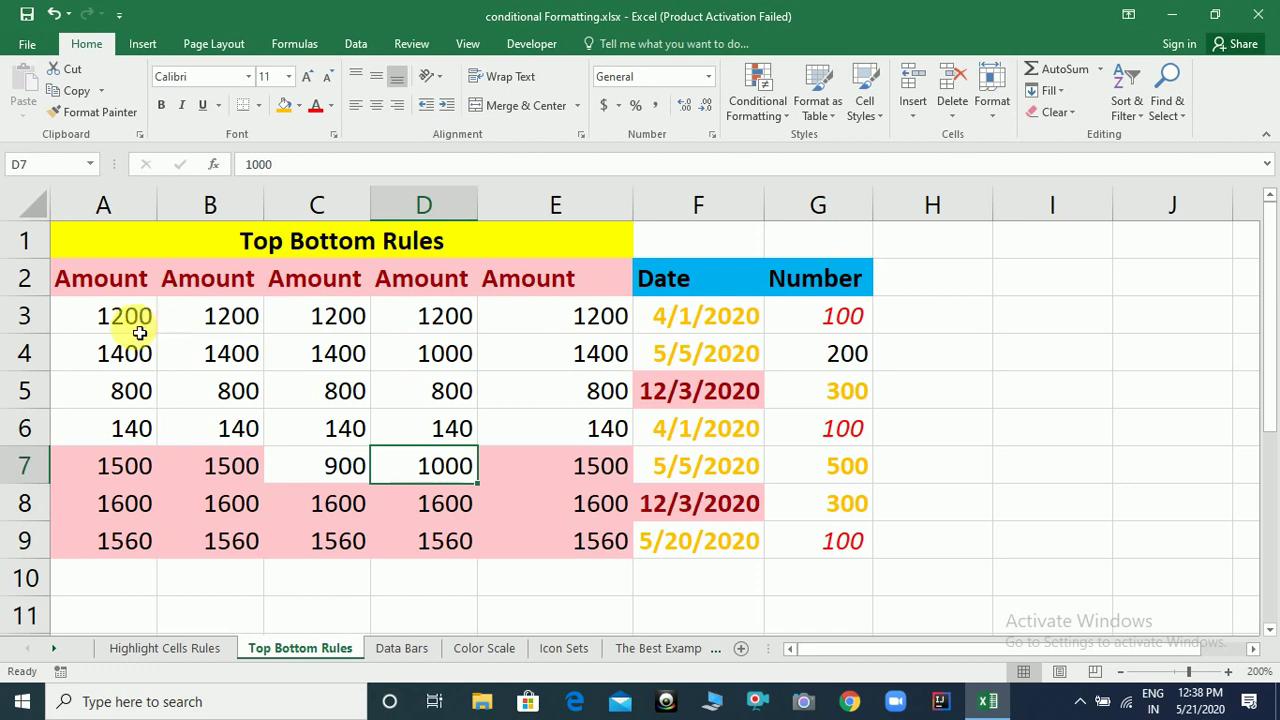
Add a Top 10% rule to the Amount cells A3:E9, using 10% and Light Red Fill with Dark Red Text.
left_click(136, 324)
key("shift+Right")
key("shift+Right")
key("shift+Right")
key("shift+Right")
key("shift+Right")
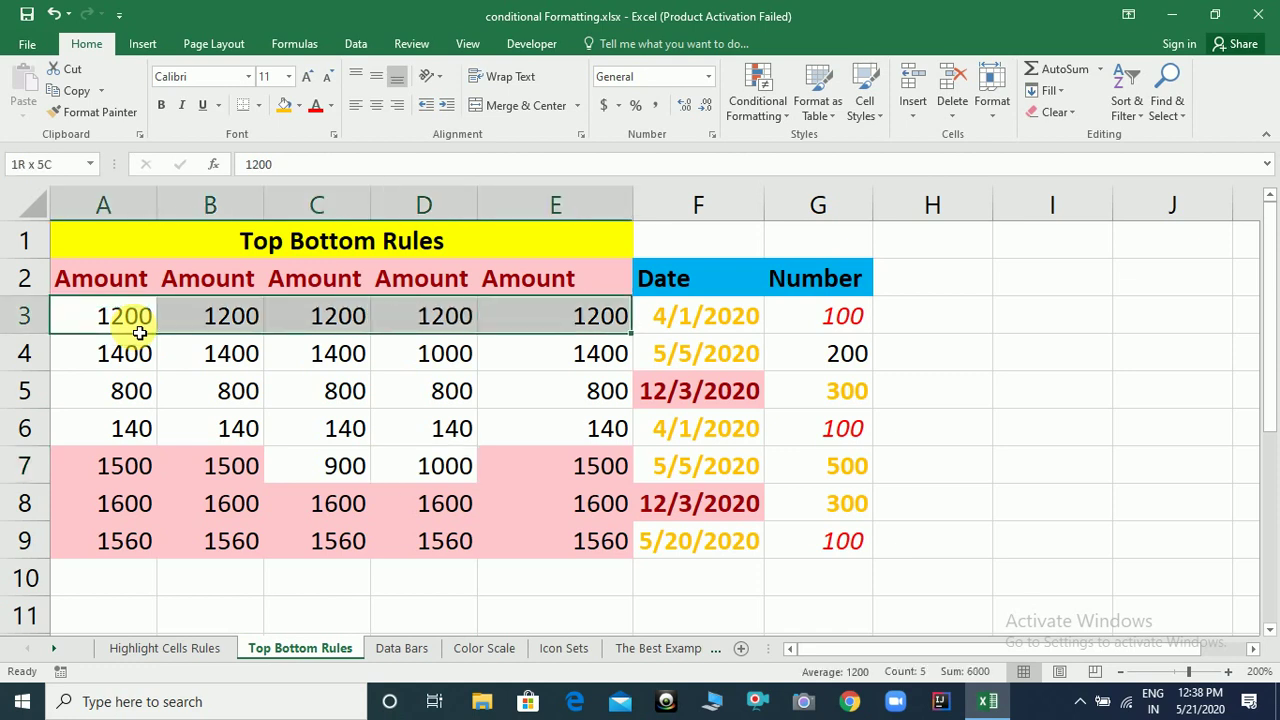
key("shift+Left")
key("shift+Down")
key("shift+Down")
key("shift+Down")
key("shift+Down")
key("shift+Down")
key("shift+Down")
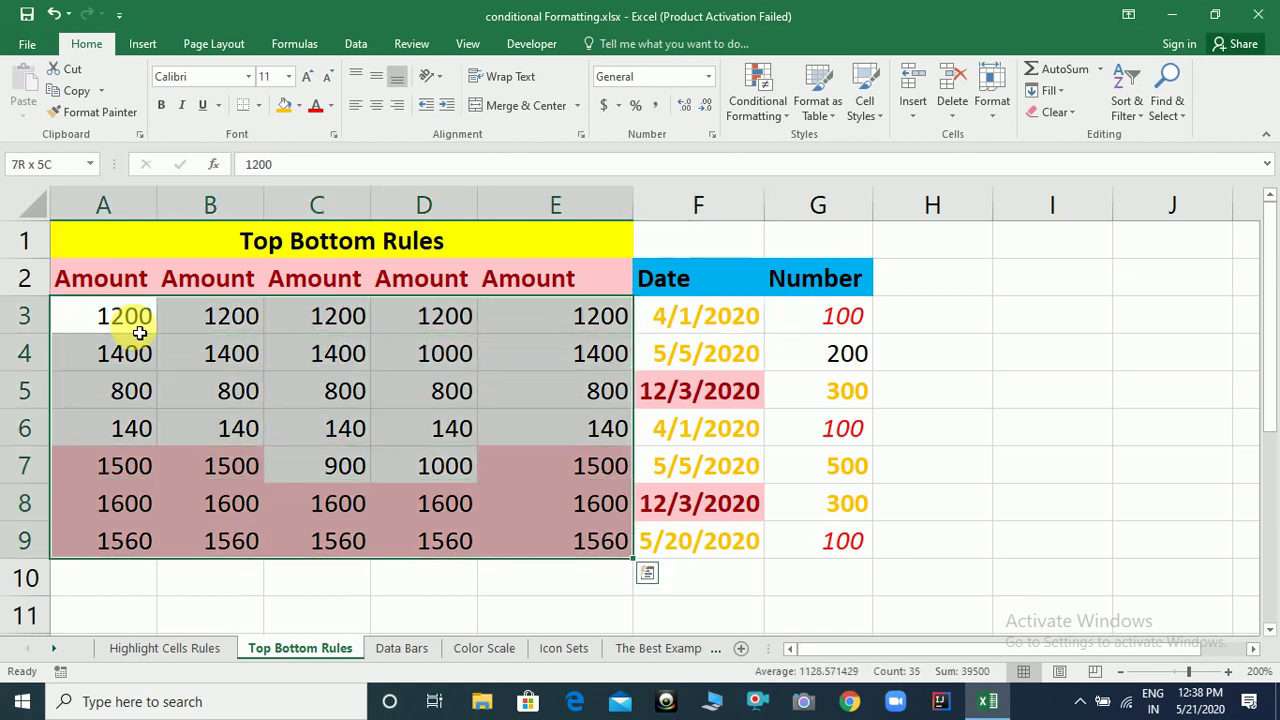
left_click(757, 106)
mouse_move(846, 194)
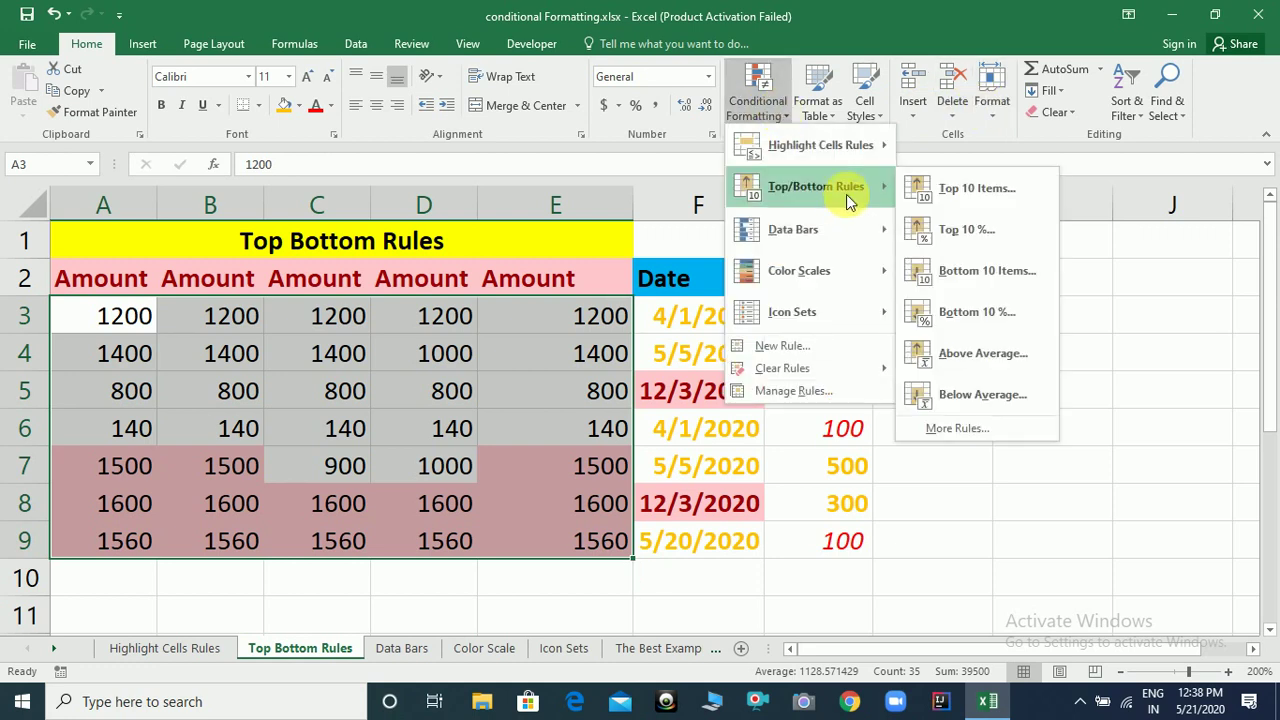
left_click(960, 232)
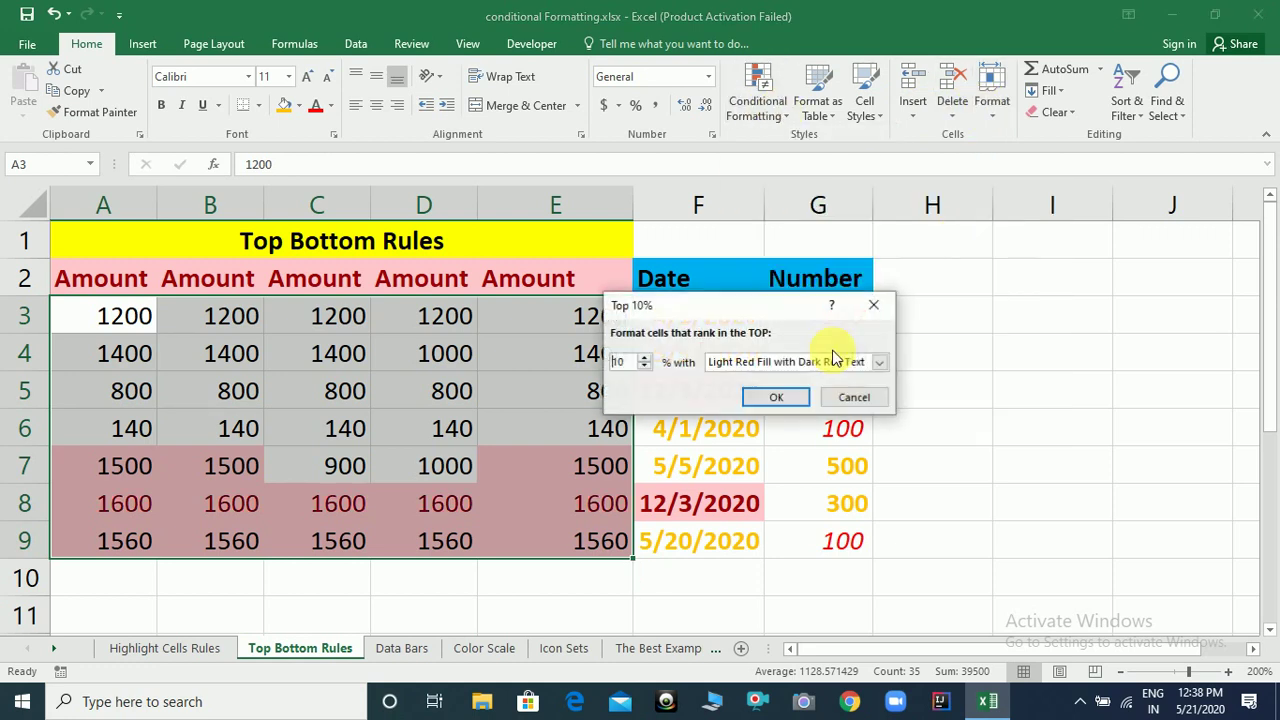
left_click(781, 398)
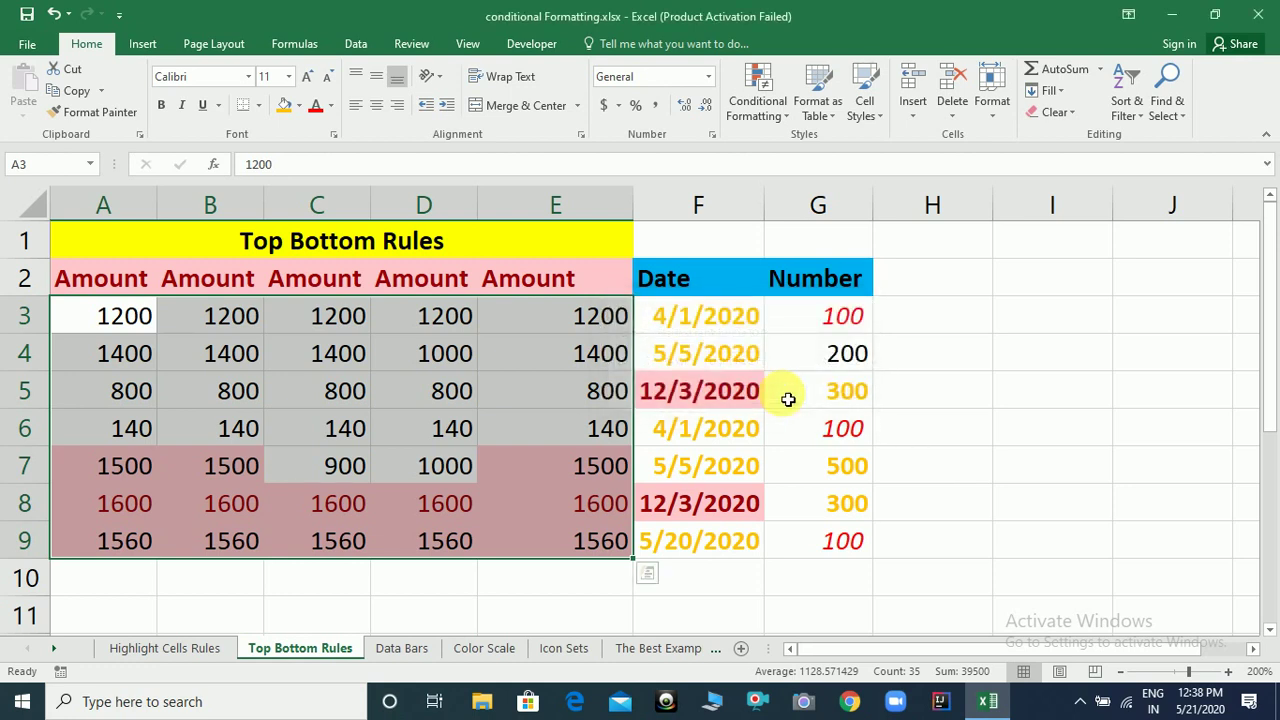
Add a Bottom 10 Items rule to the Amount cells, using 10 items and Light Red Fill with Dark Red Text.
left_click(788, 114)
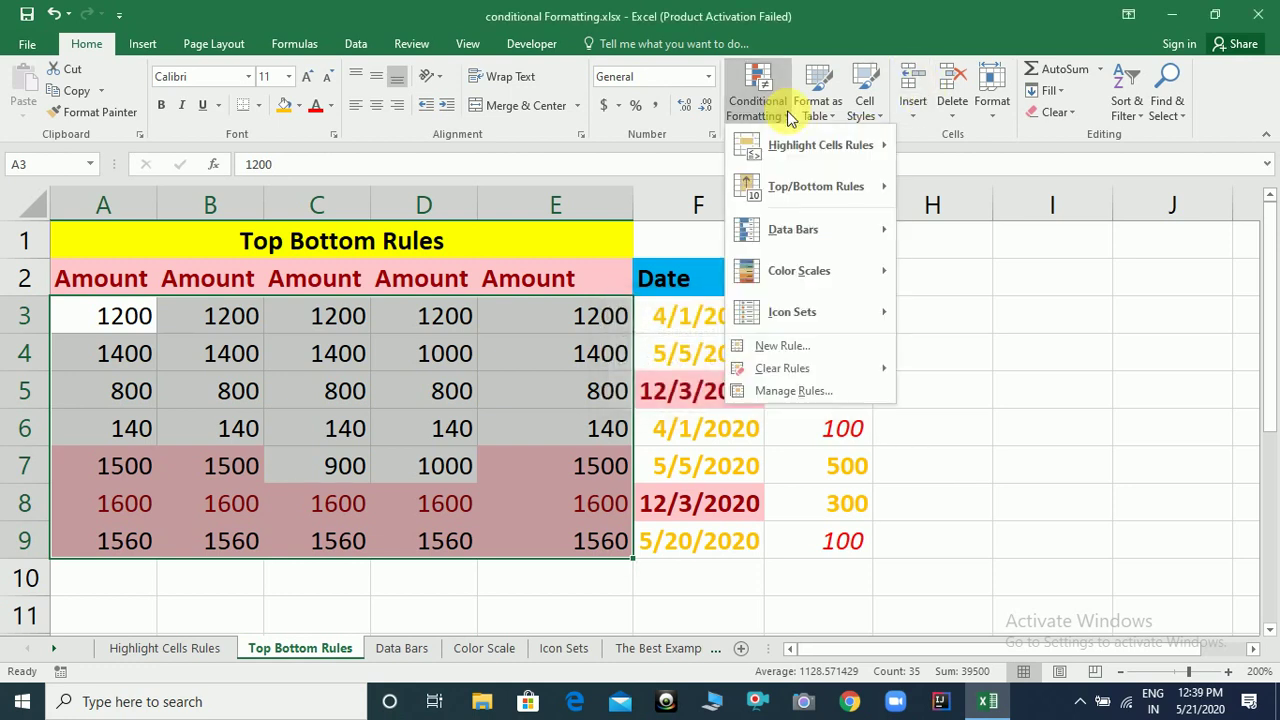
mouse_move(857, 192)
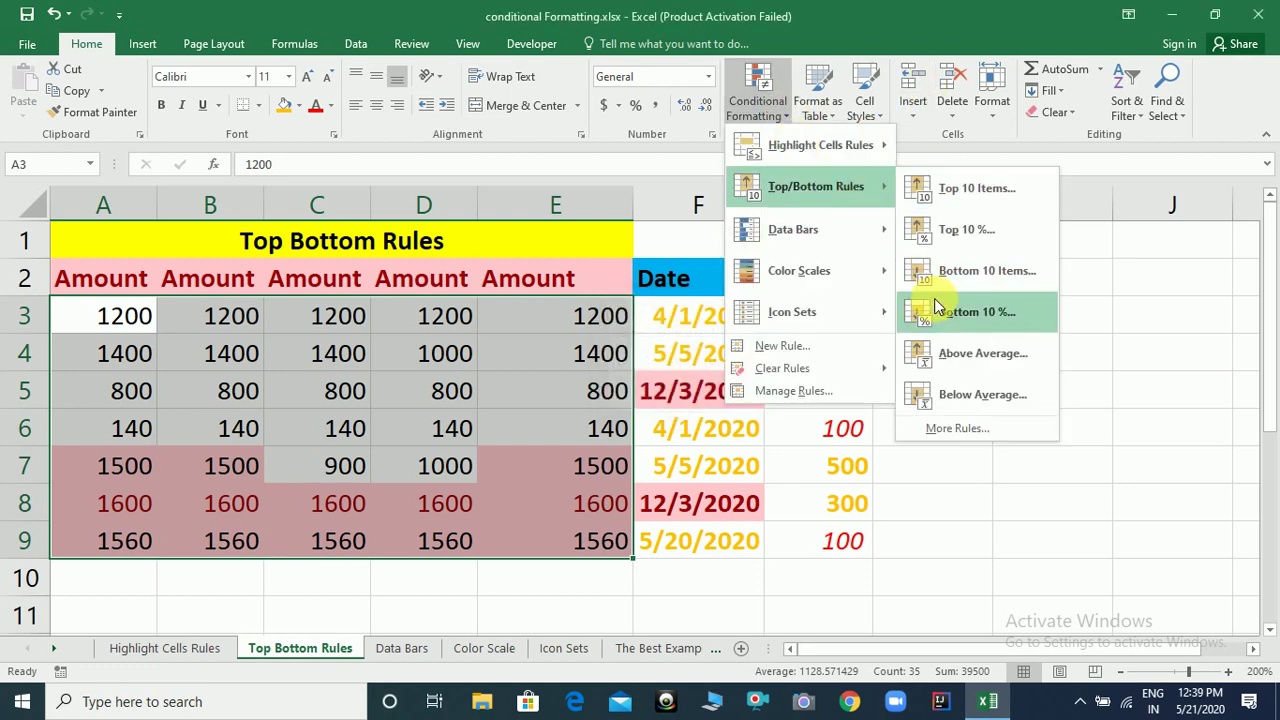
left_click(960, 271)
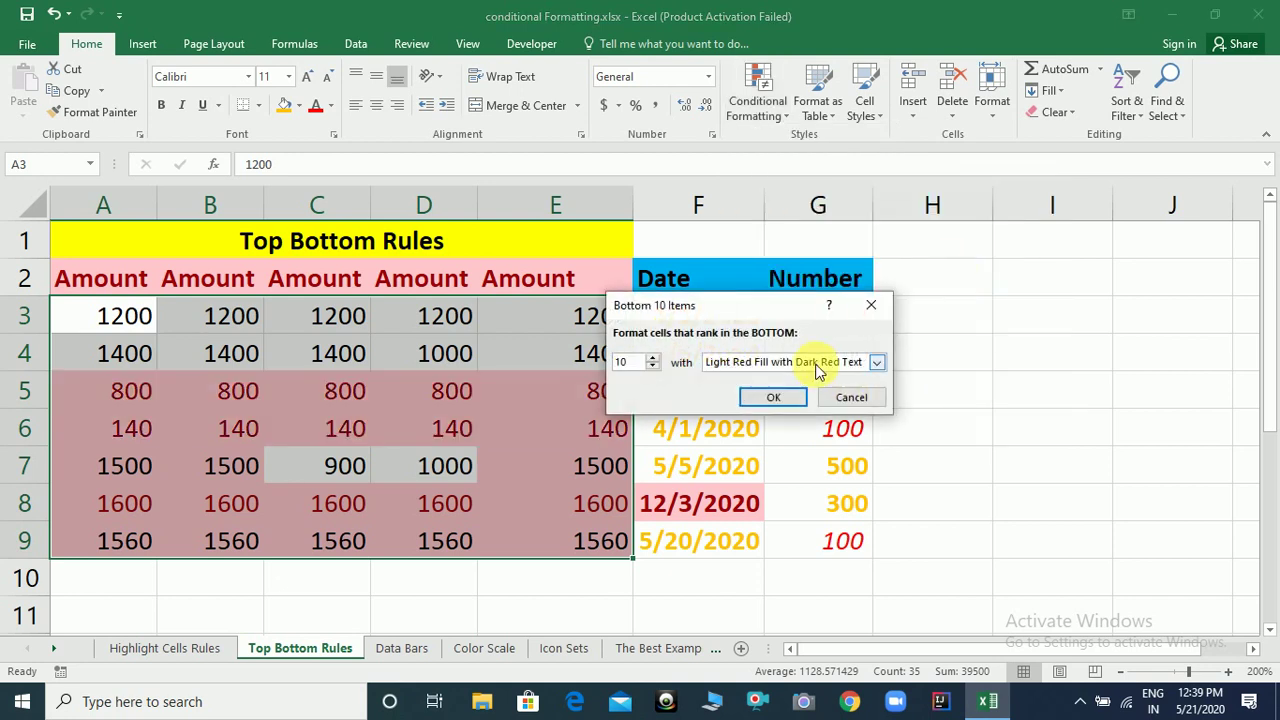
left_click(775, 397)
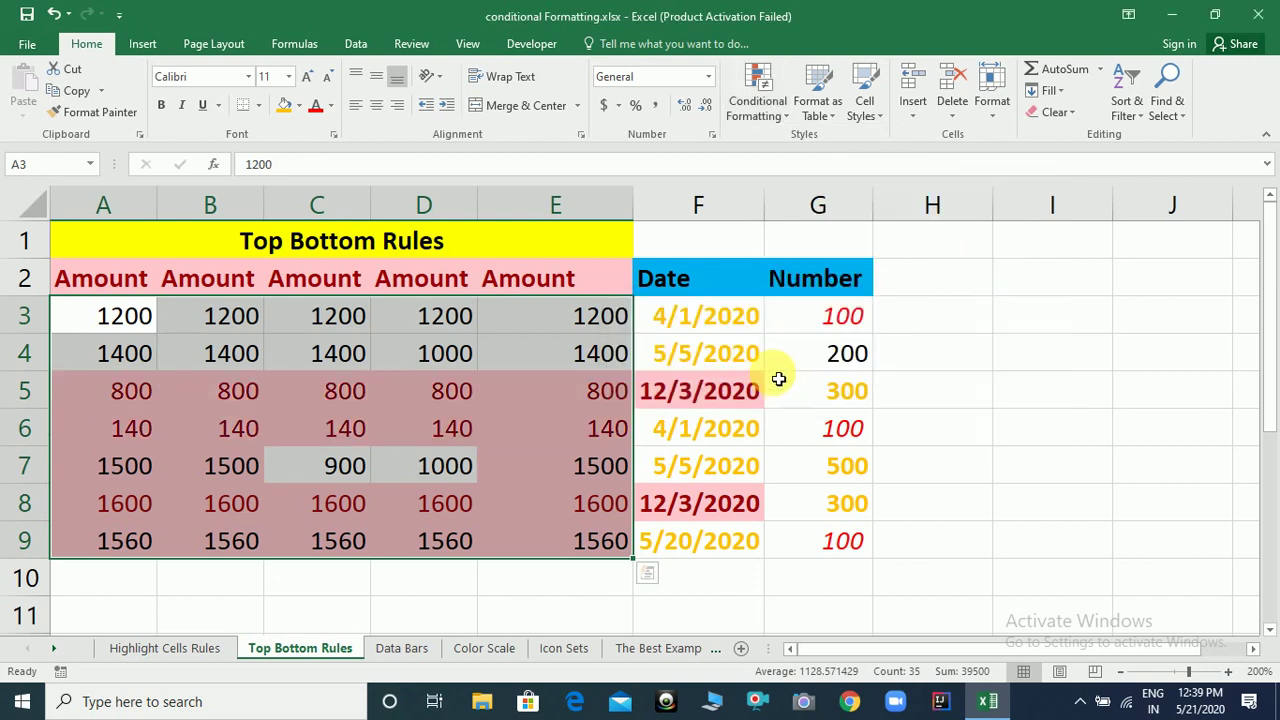
Add a Bottom 10% rule to the Amount cells, using 10% and a Red Border.
left_click(783, 110)
mouse_move(873, 197)
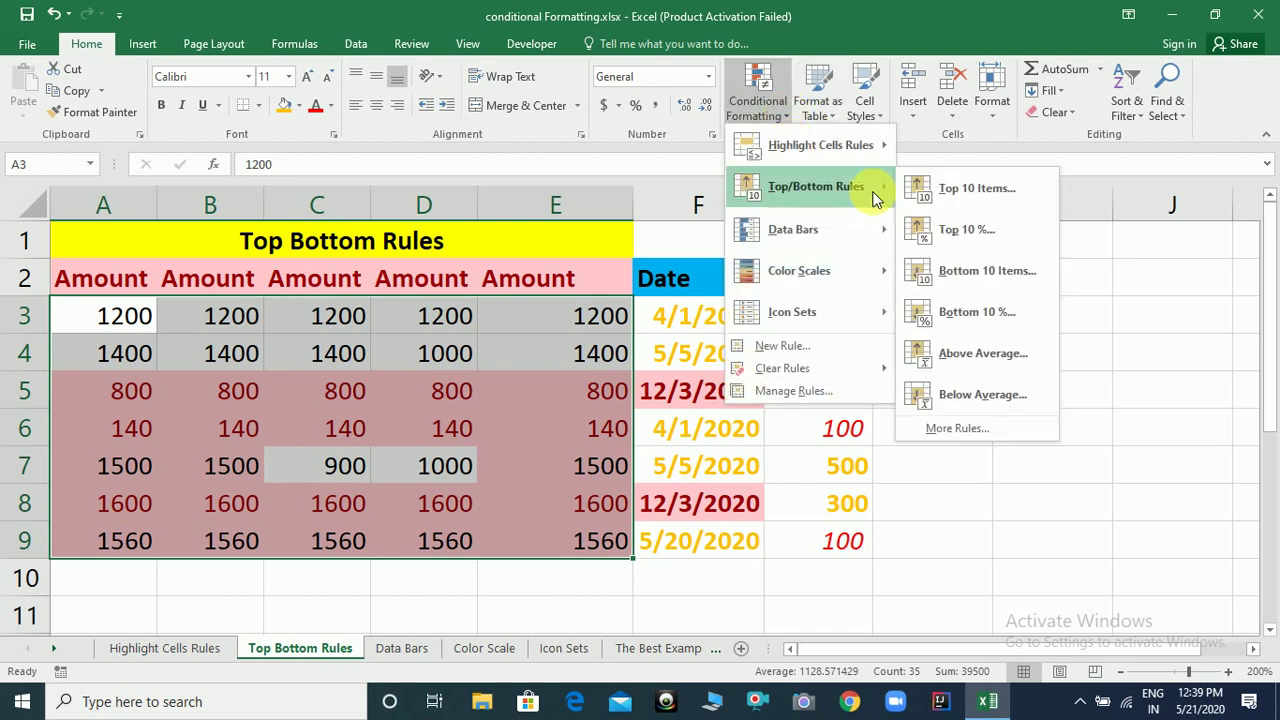
left_click(952, 310)
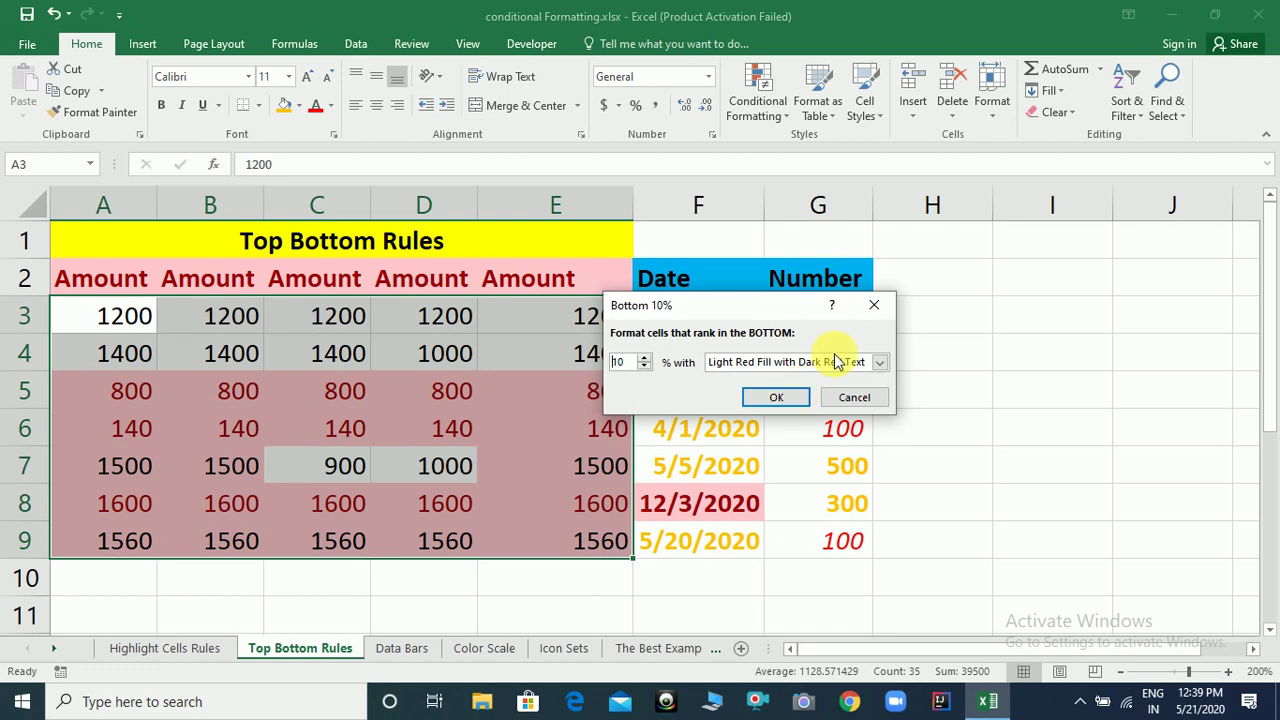
left_click(833, 363)
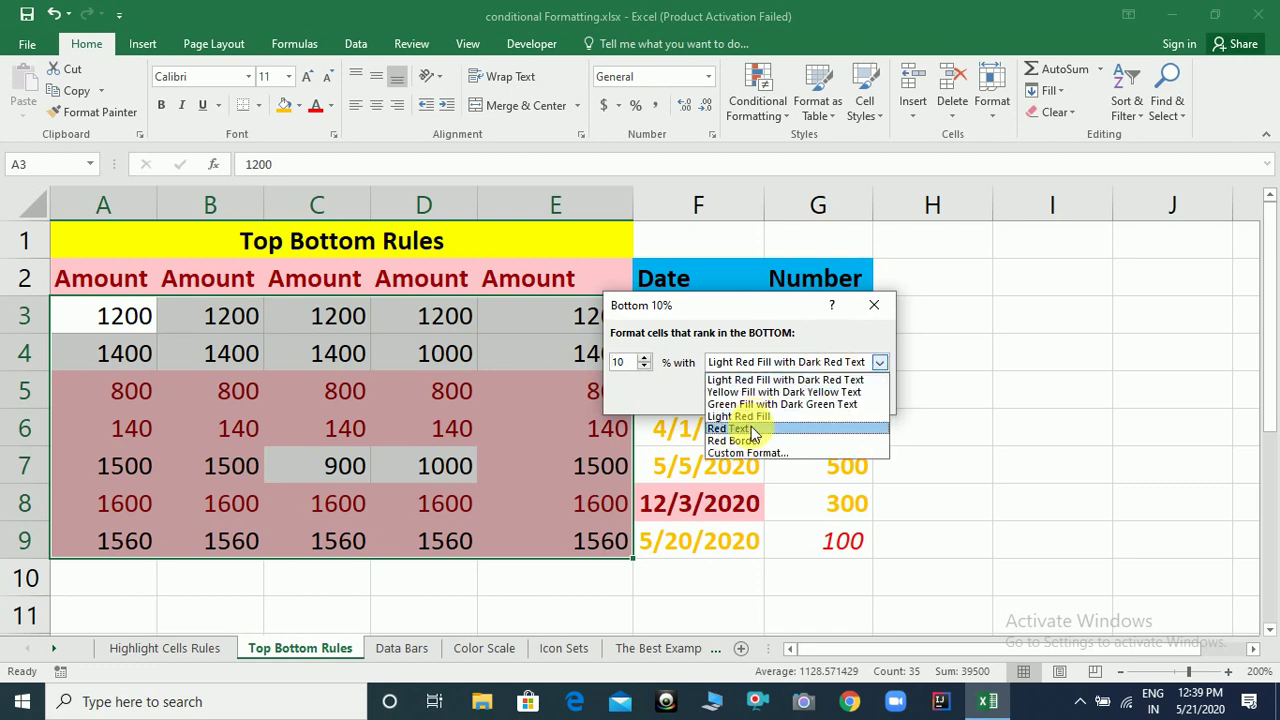
left_click(750, 445)
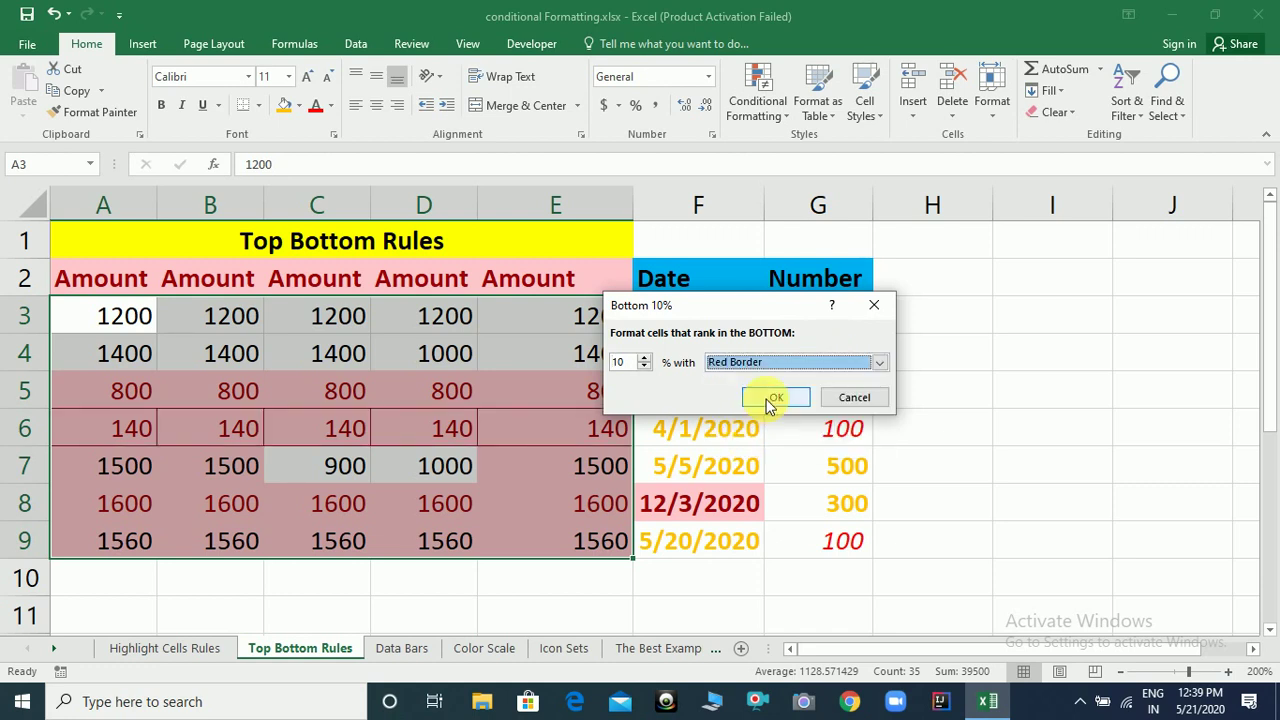
left_click(771, 400)
left_click(503, 490)
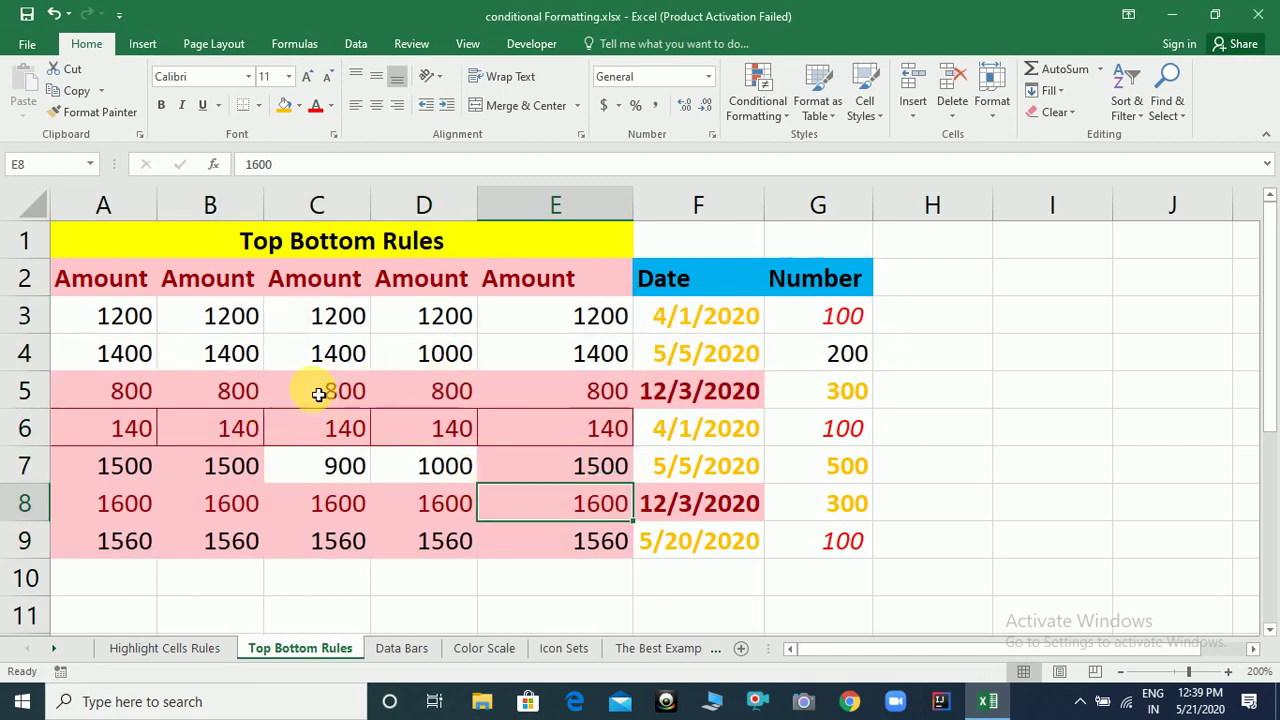
Clear all formats from the Amount cells A3:E9.
left_click(127, 322)
key("shift+Right")
key("shift+Right")
key("shift+Right")
key("shift+Right")
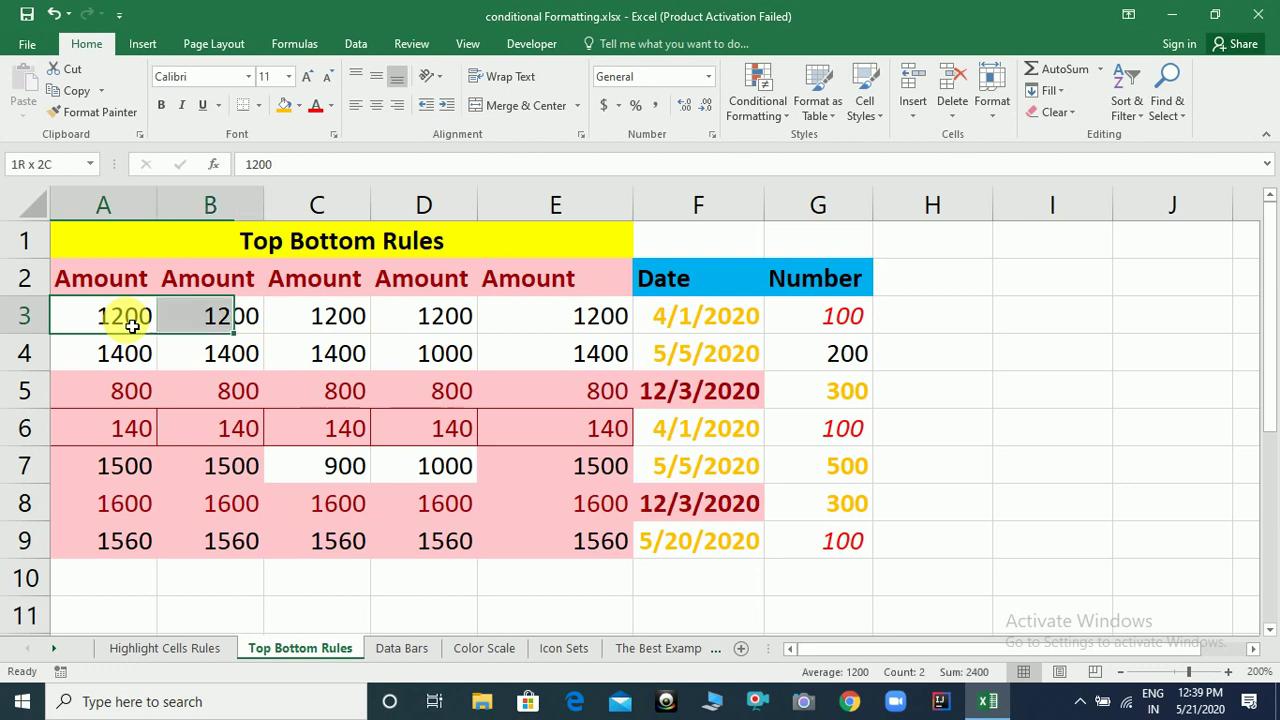
key("shift+Down")
key("shift+Down")
key("shift+Down")
key("shift+Down")
key("shift+Down")
key("shift+Down")
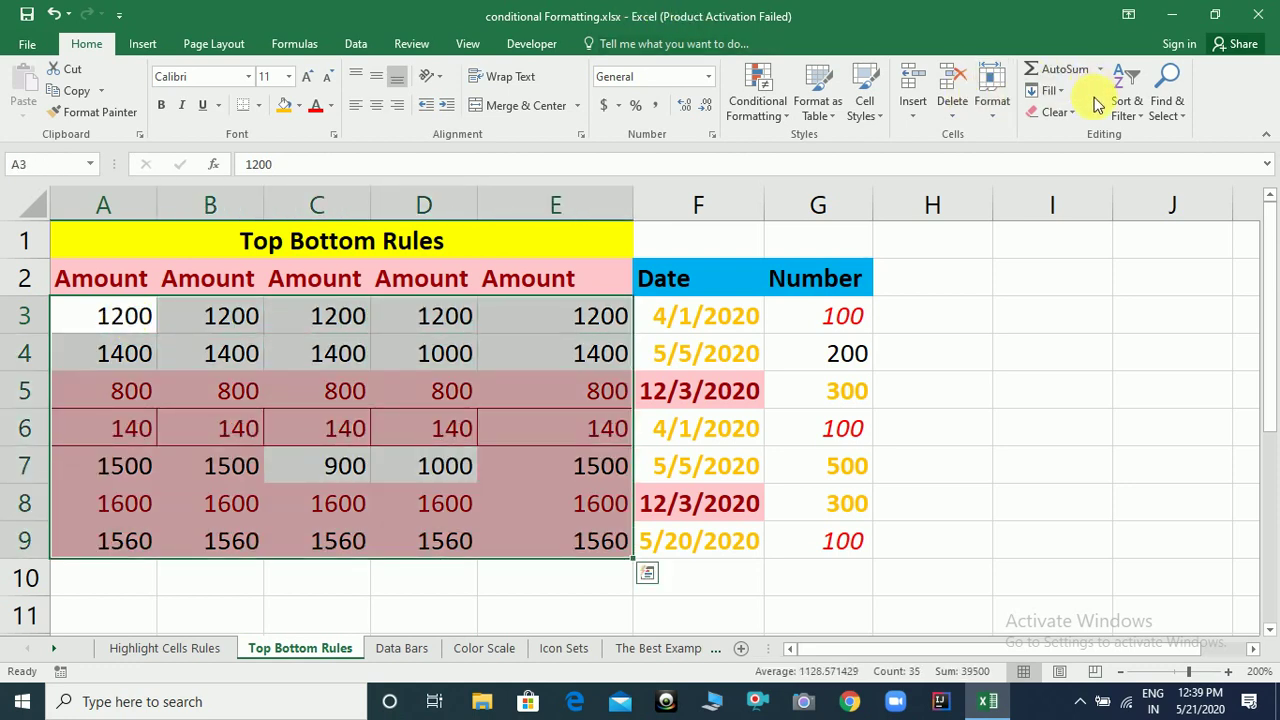
left_click(1060, 112)
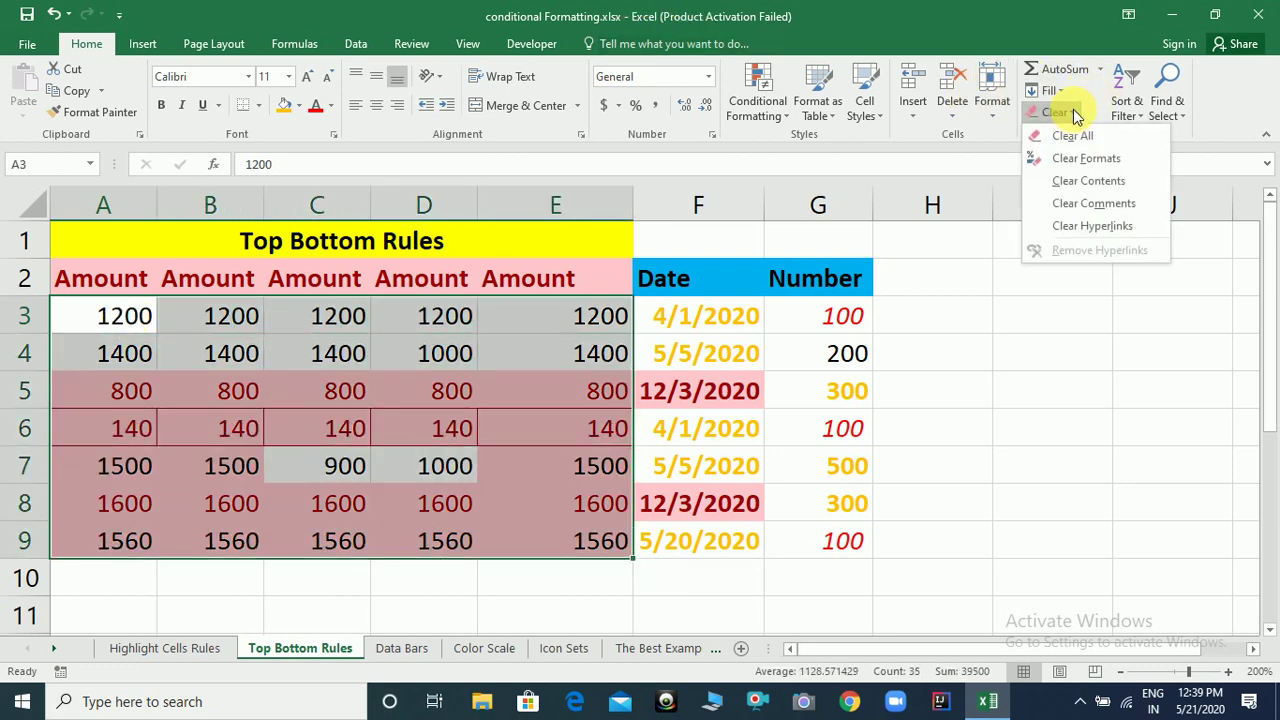
left_click(1078, 160)
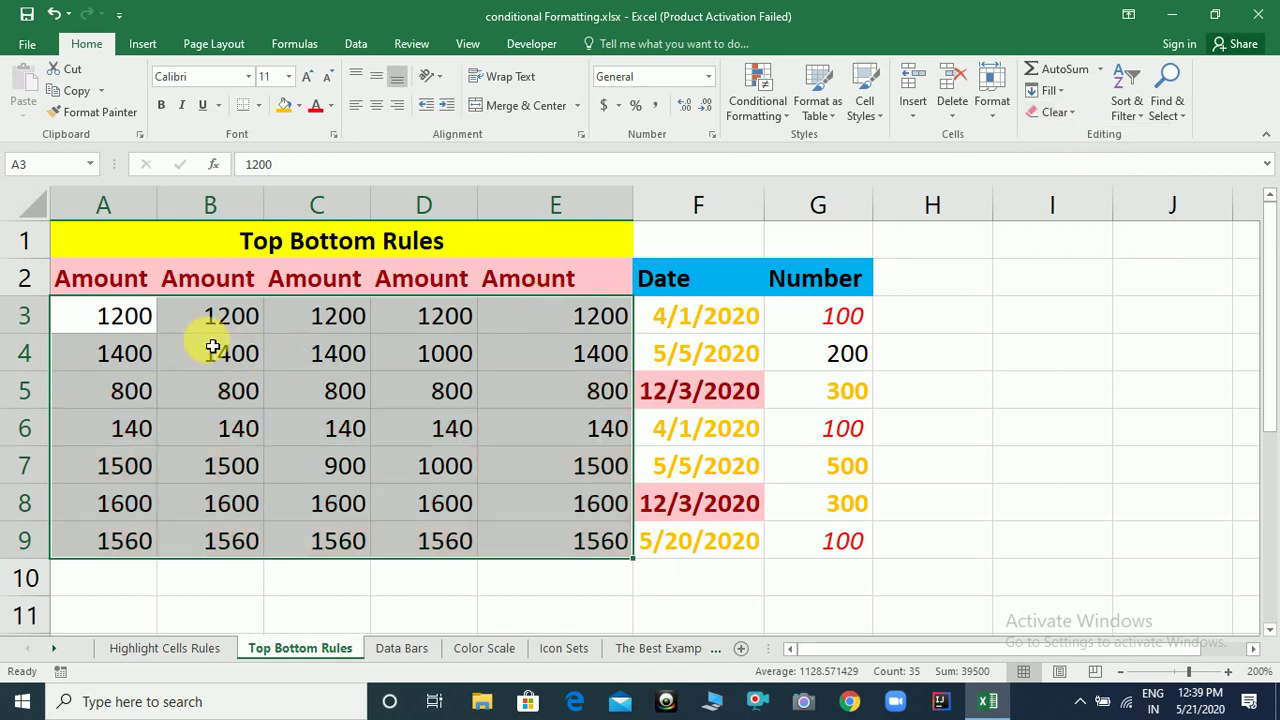
Add an Above Average rule to the Amount cells A3:E9, using a custom format with a gold font color.
left_click(757, 102)
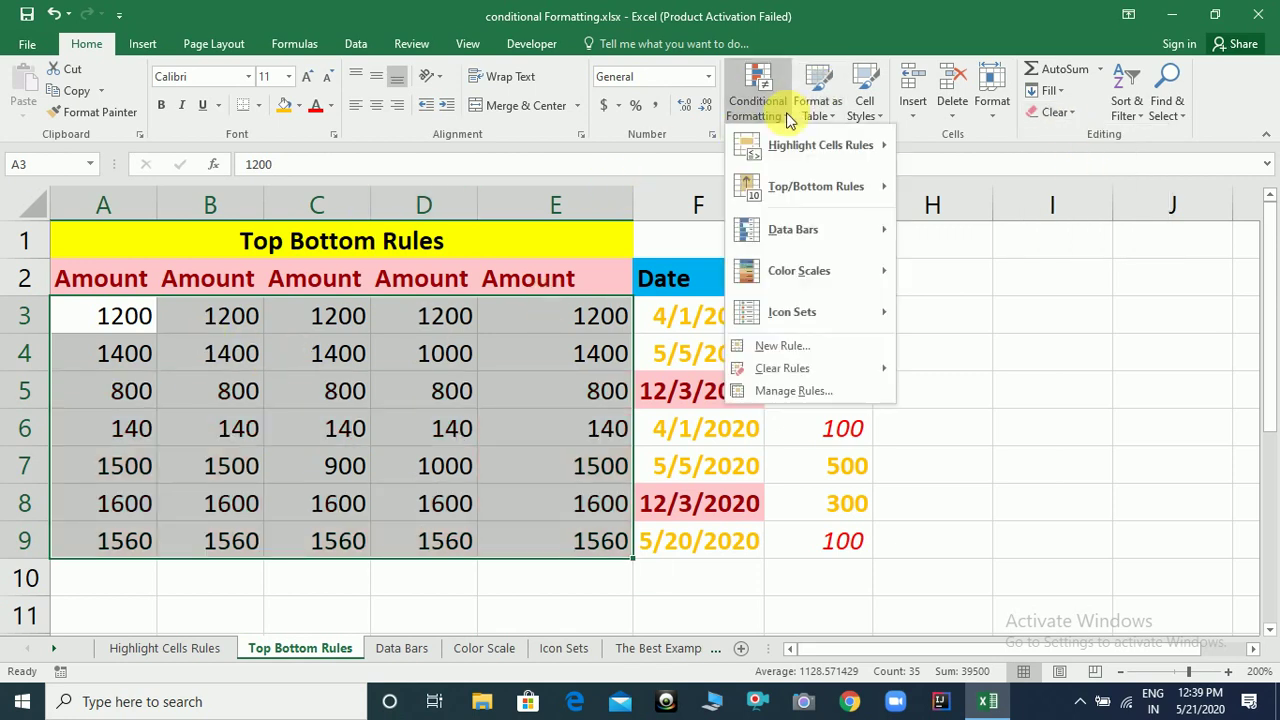
mouse_move(847, 193)
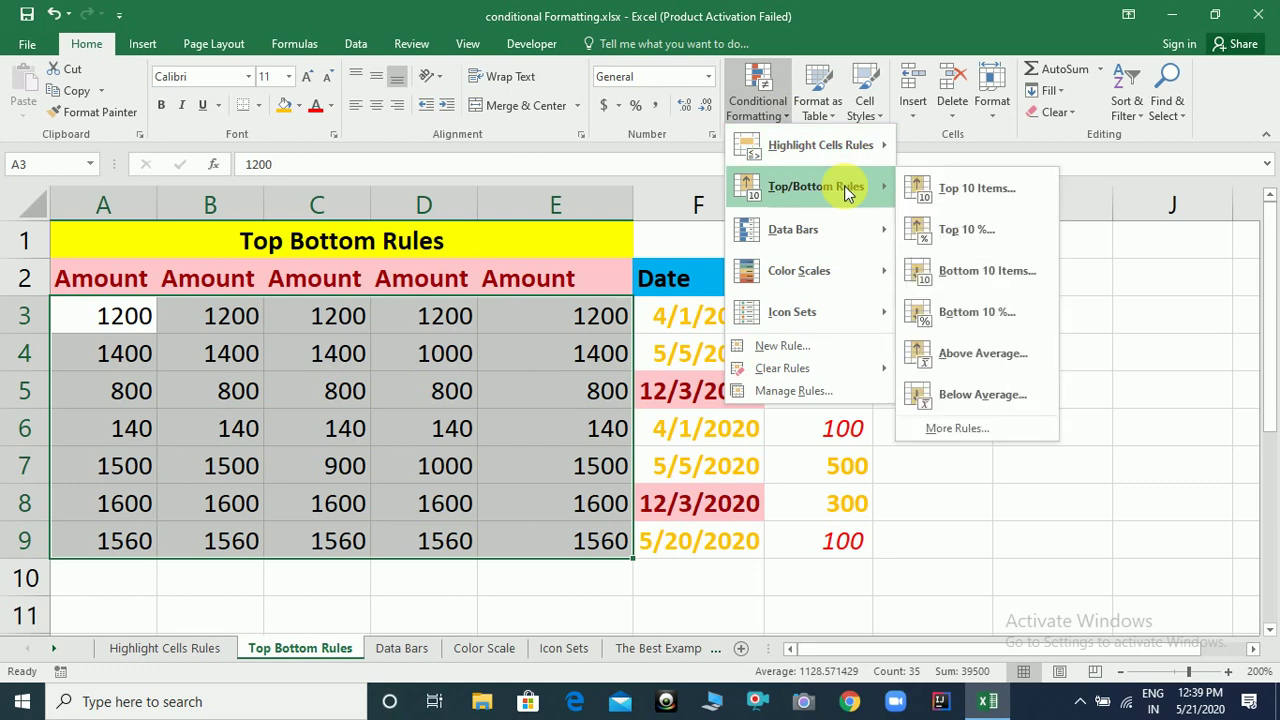
left_click(985, 355)
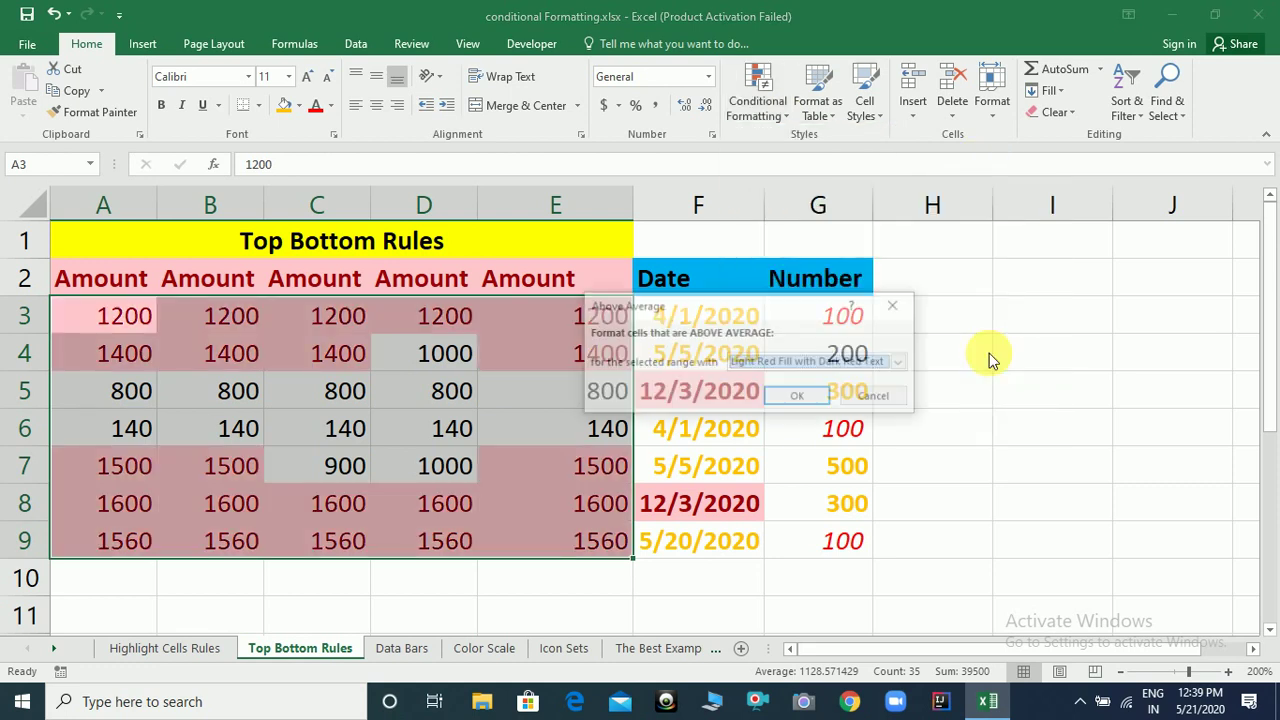
left_click(865, 363)
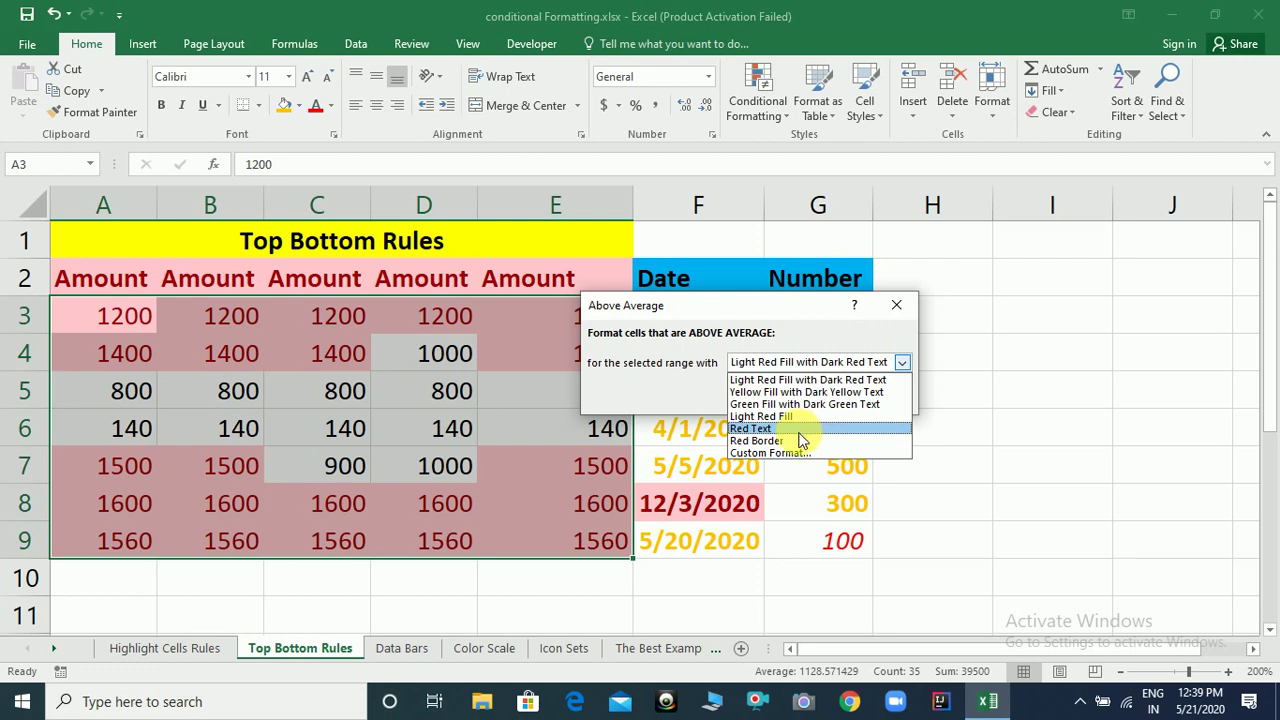
left_click(790, 455)
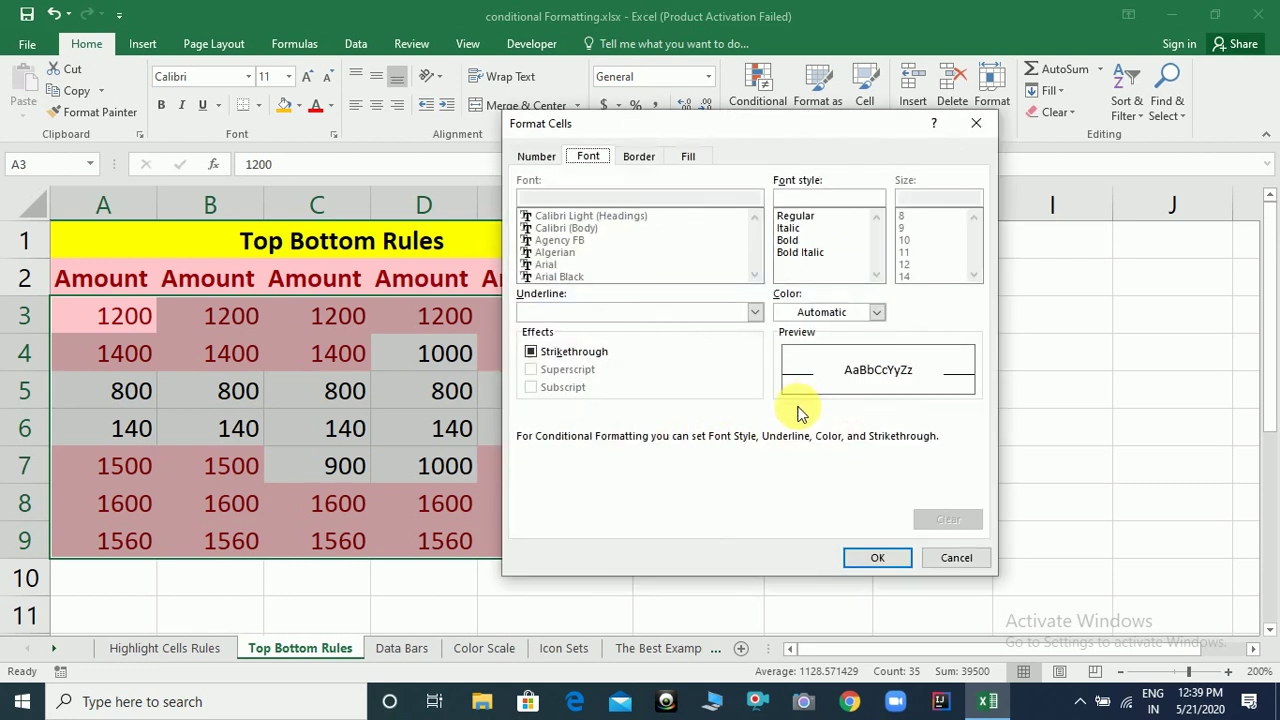
left_click(876, 312)
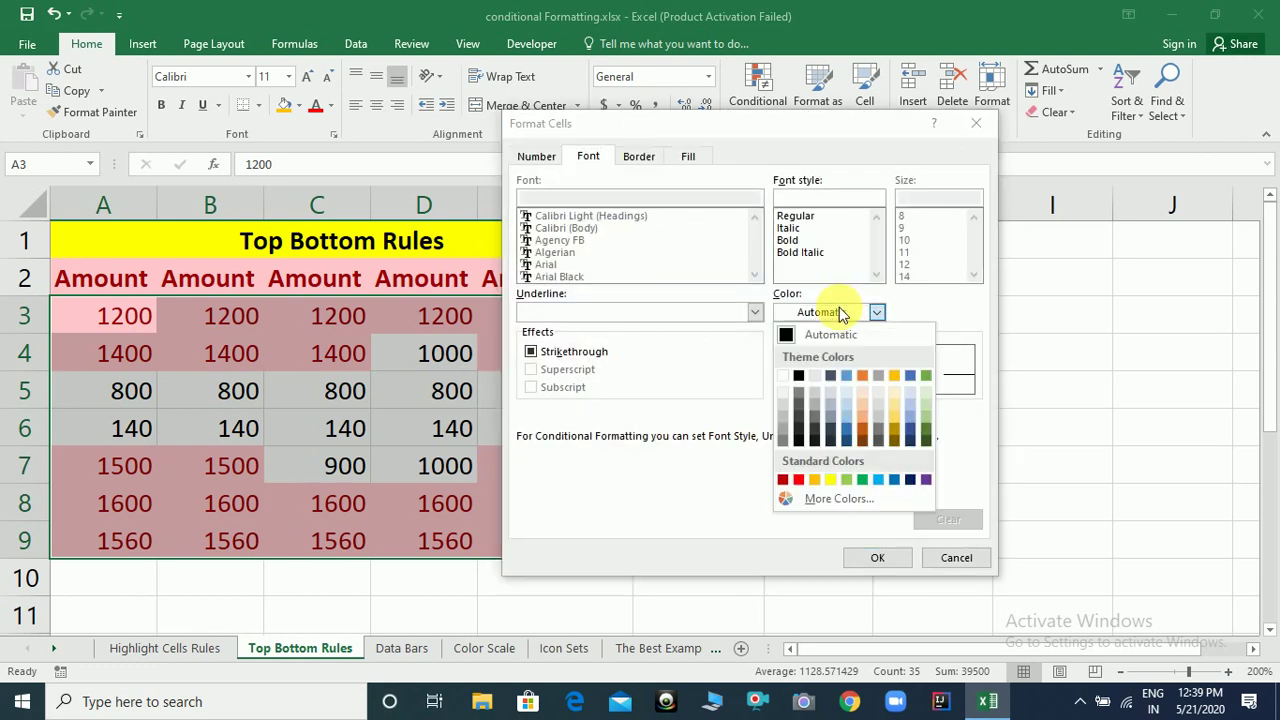
left_click(893, 376)
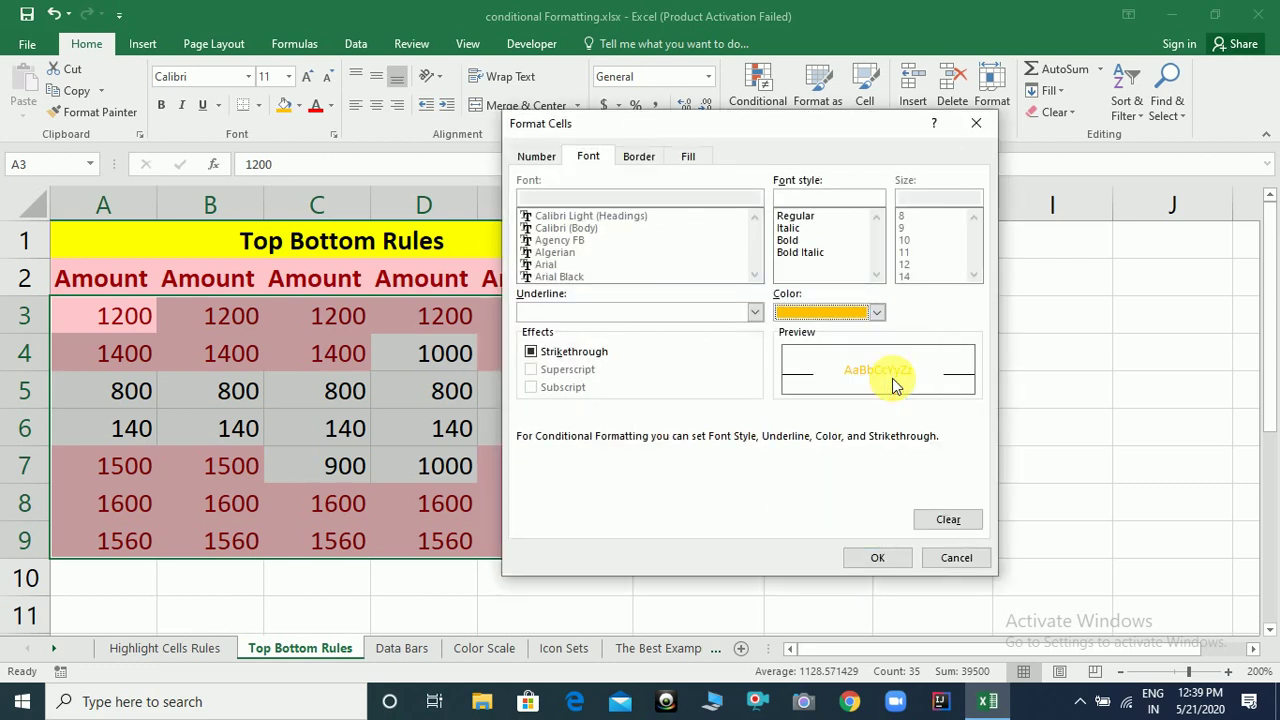
left_click(875, 558)
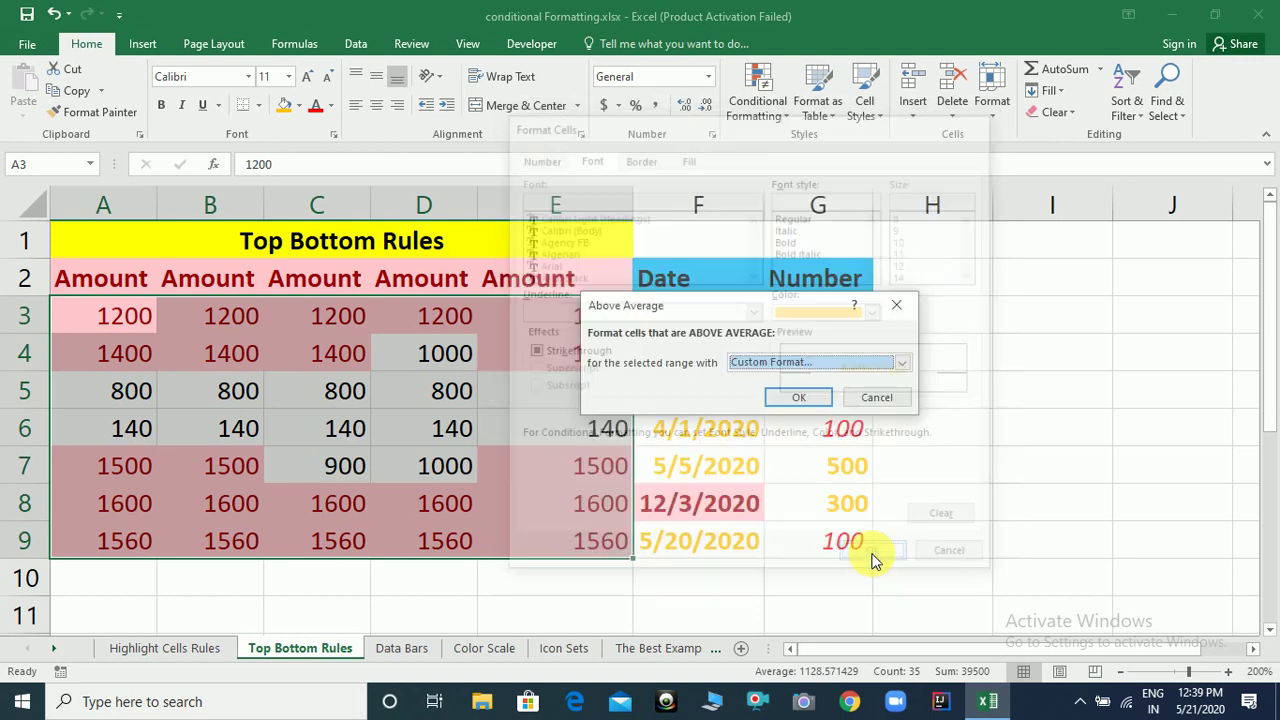
left_click(797, 398)
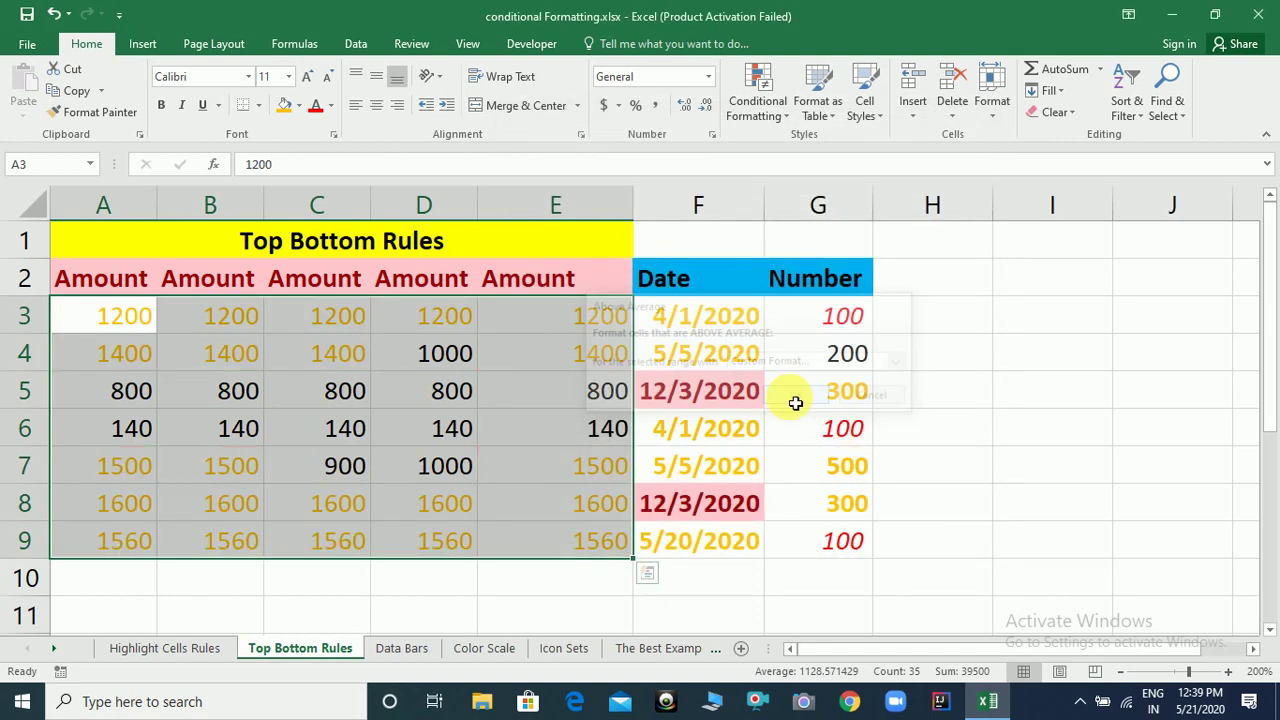
left_click(455, 407)
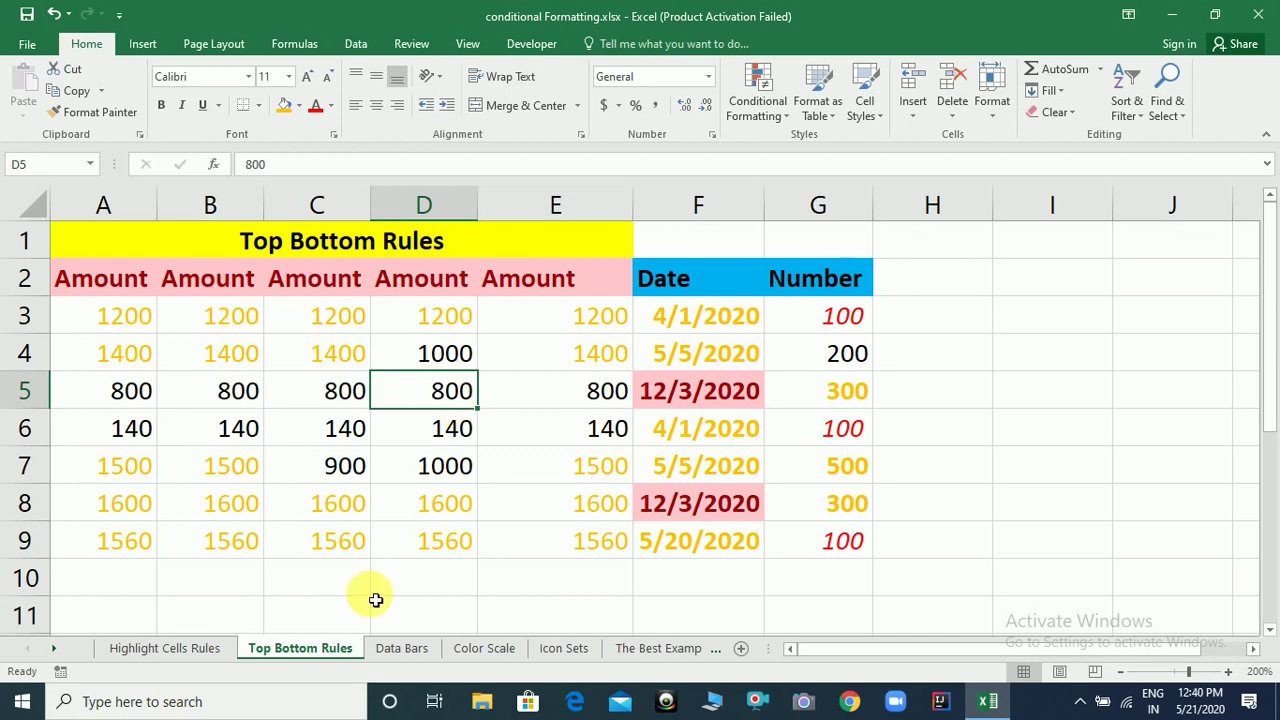
Clear all formats from cells A1:E7 on the Data Bars sheet.
left_click(418, 648)
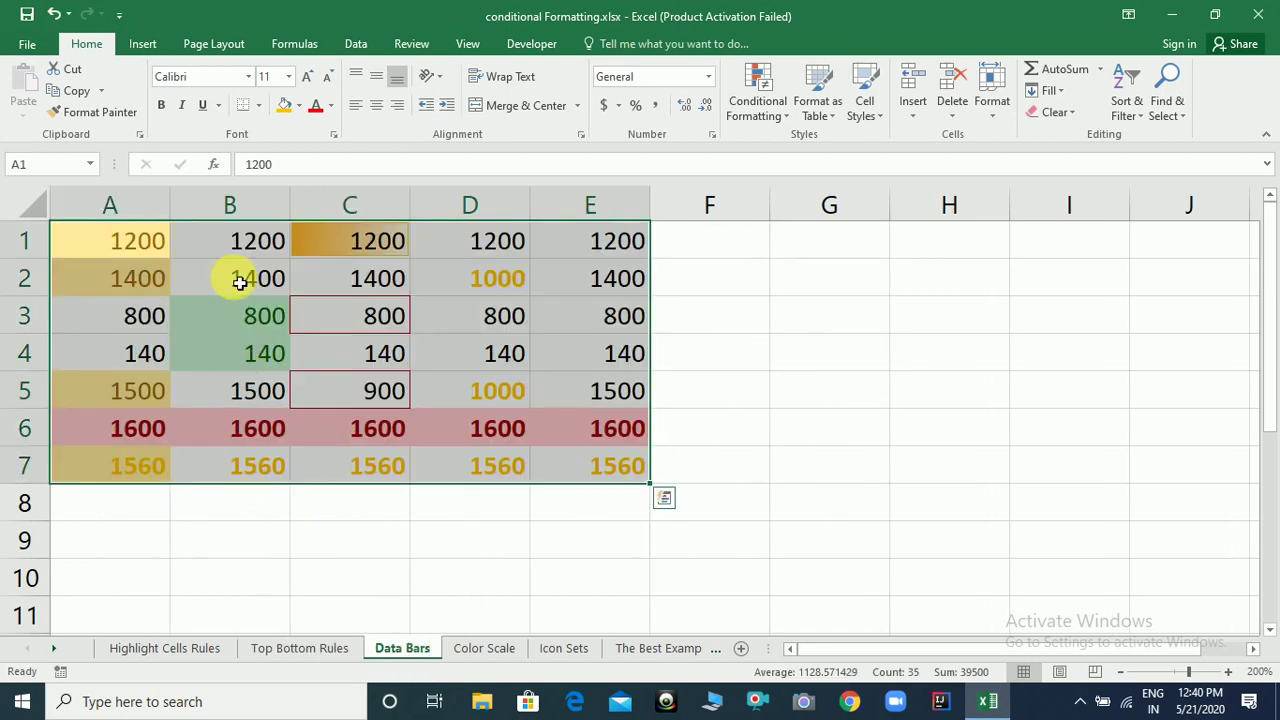
left_click(121, 240)
key("shift+Right")
key("shift+Right")
key("shift+Right")
key("shift+Right")
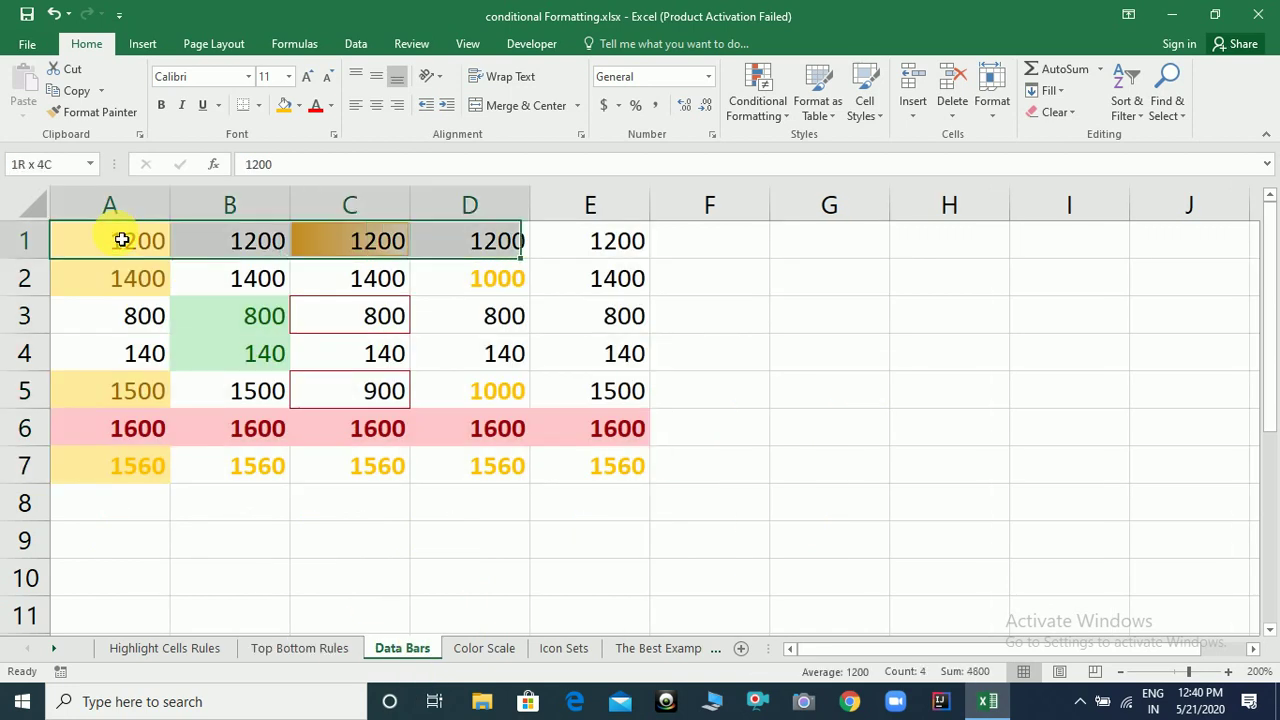
key("shift+Down")
key("shift+Down")
key("shift+Down")
key("shift+Down")
key("shift+Down")
key("shift+Down")
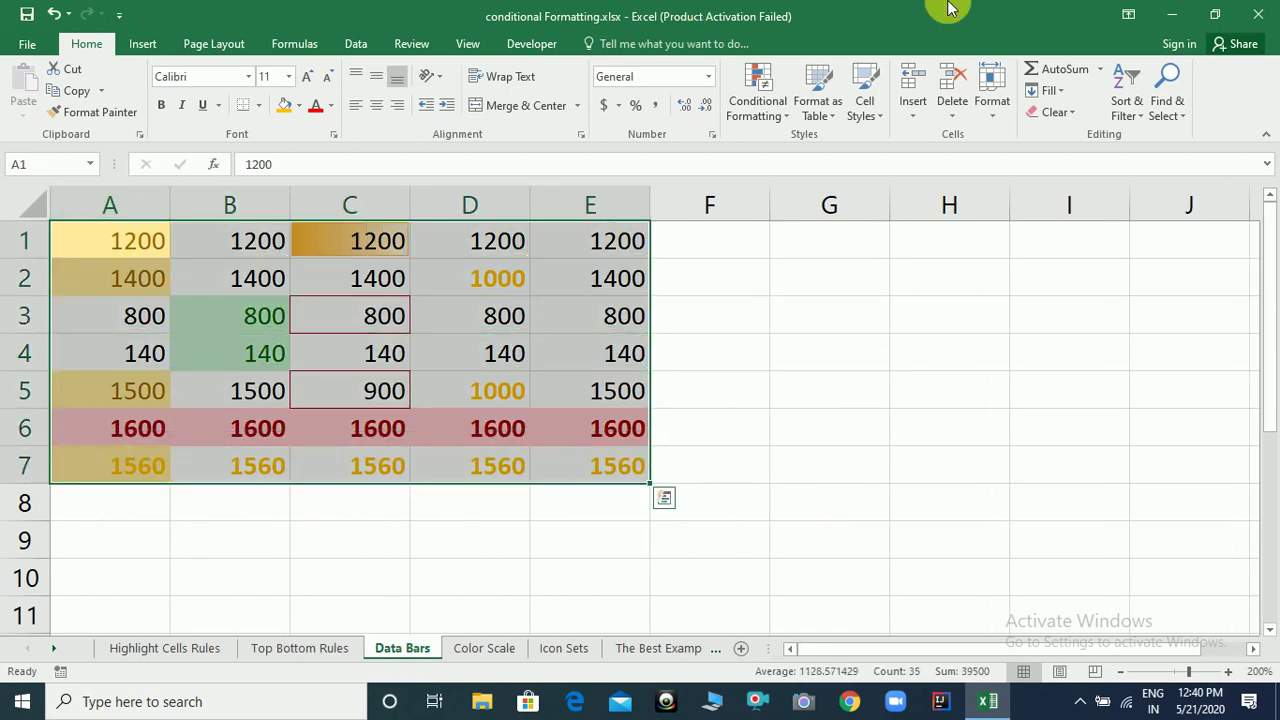
left_click(1072, 114)
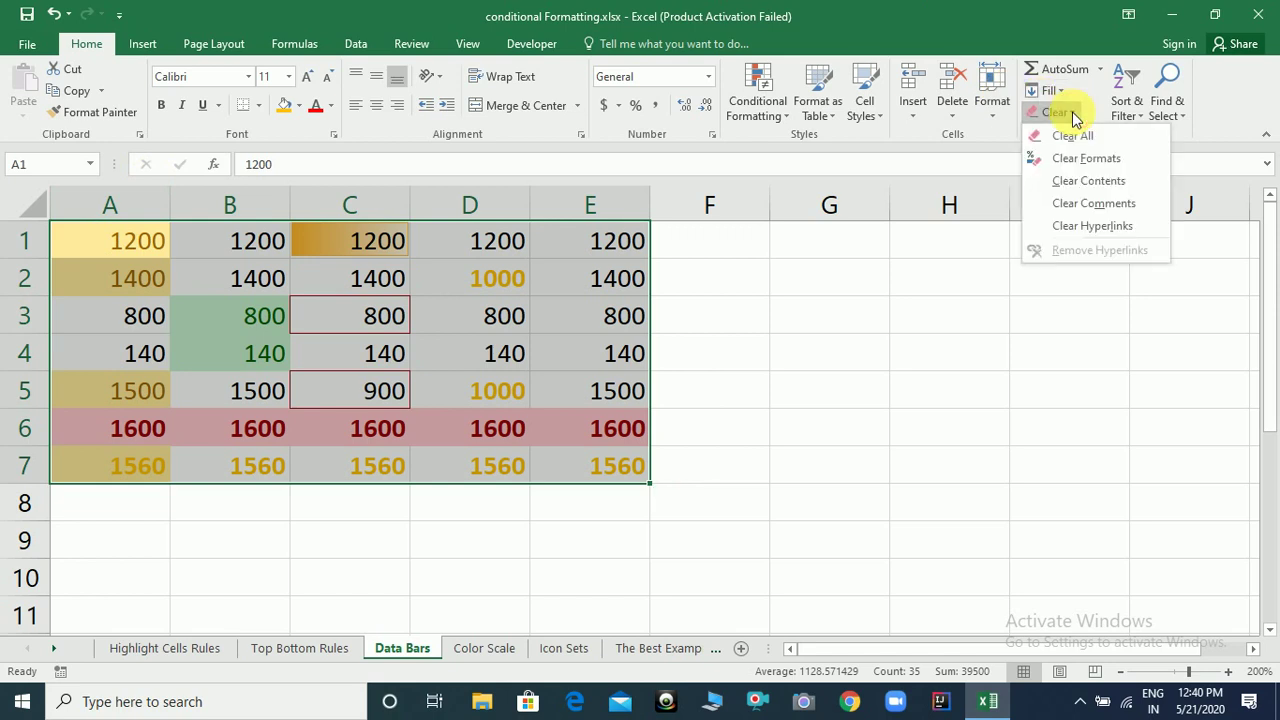
left_click(1086, 162)
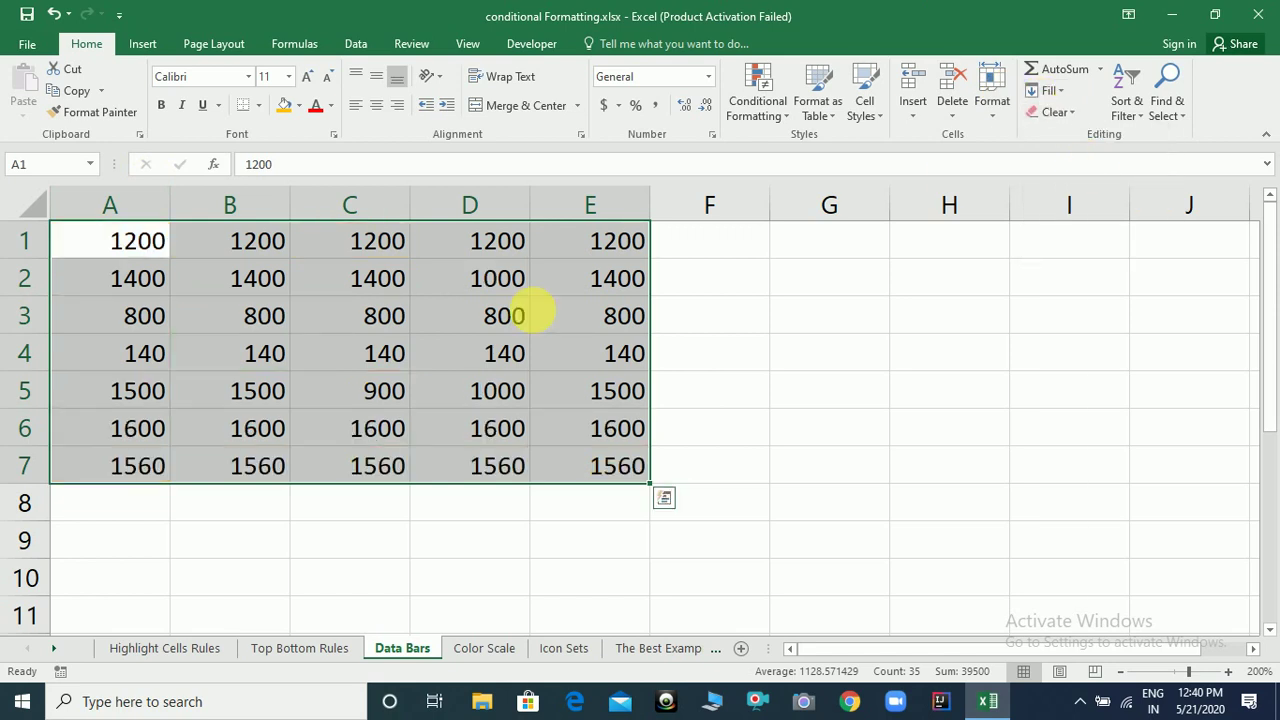
left_click(287, 304)
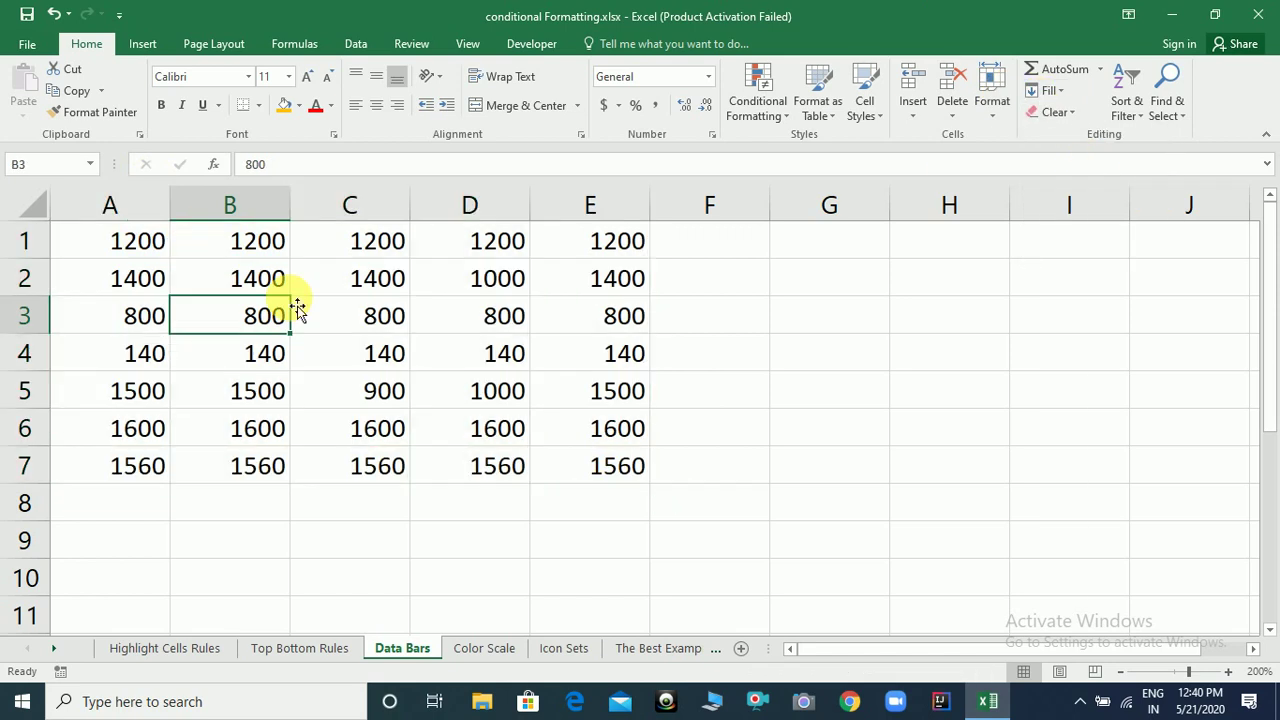
Apply light blue gradient-fill data bars to cells A1:E7.
left_click(134, 241)
key("shift+Right")
key("shift+Right")
key("shift+Right")
key("shift+Right")
key("shift+Right")
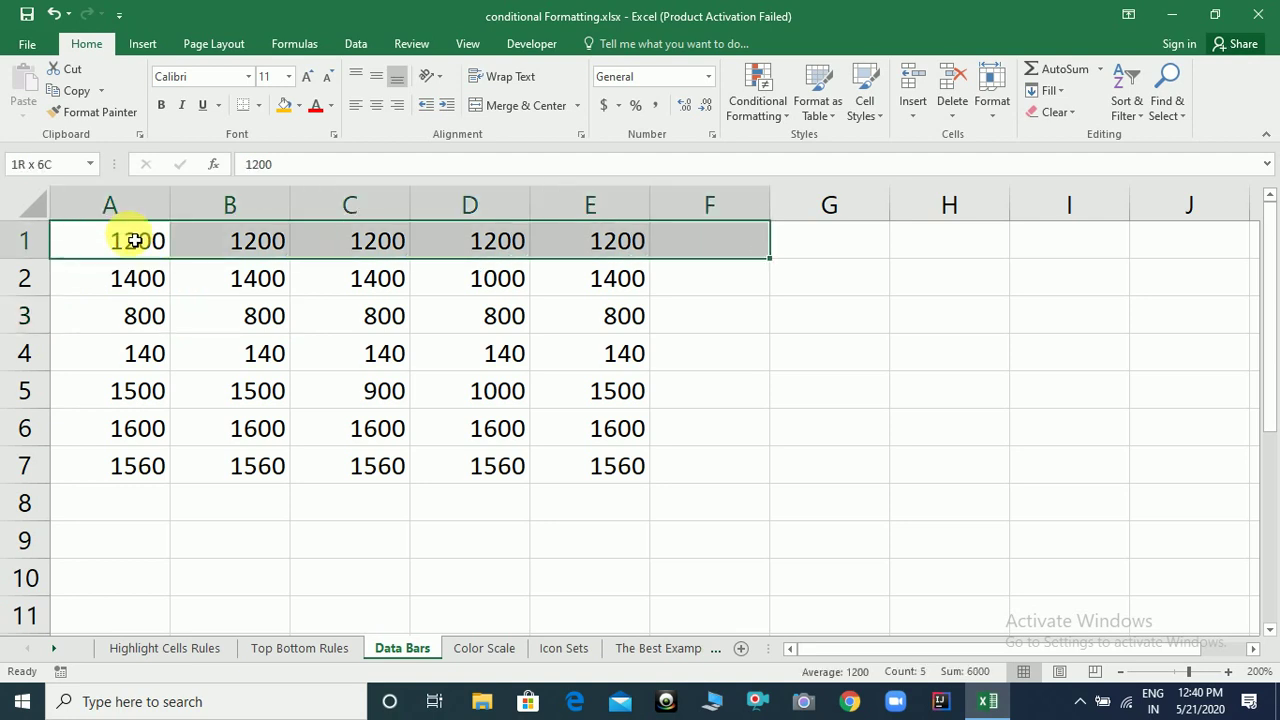
key("shift+Down")
key("shift+Left")
key("shift+Down")
key("shift+Down")
key("shift+Down")
key("shift+Down")
key("shift+Down")
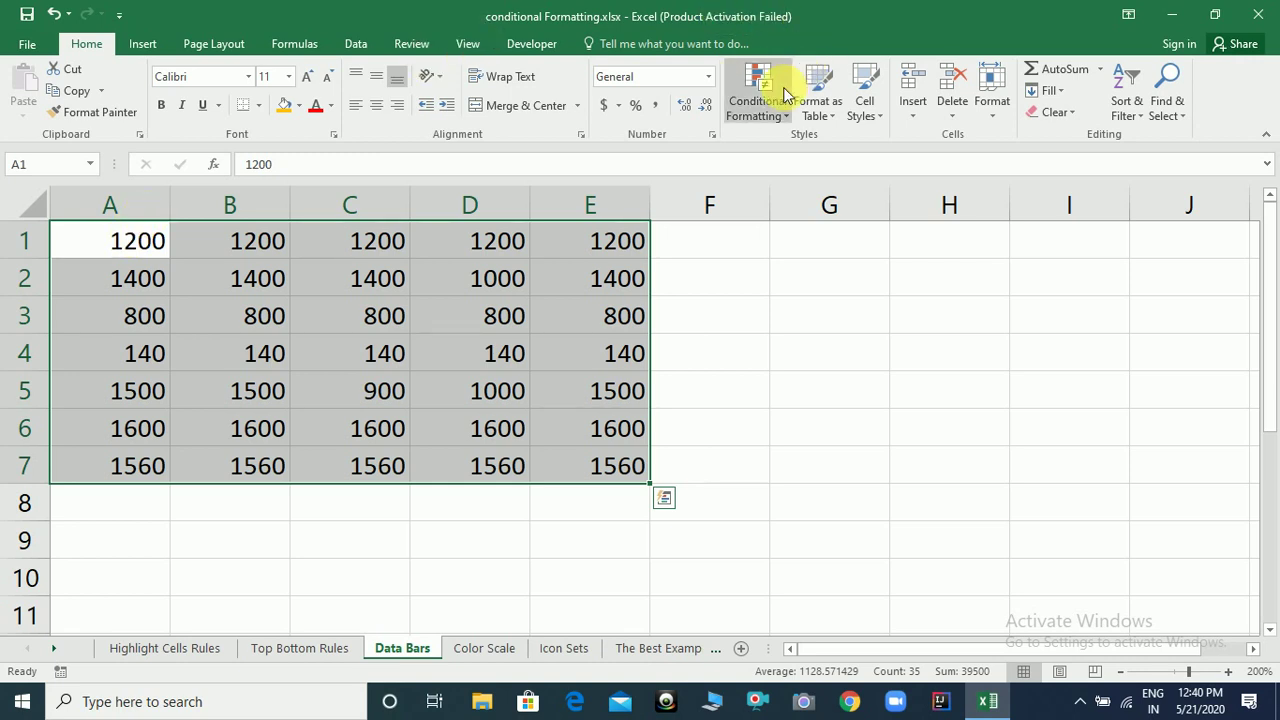
left_click(782, 115)
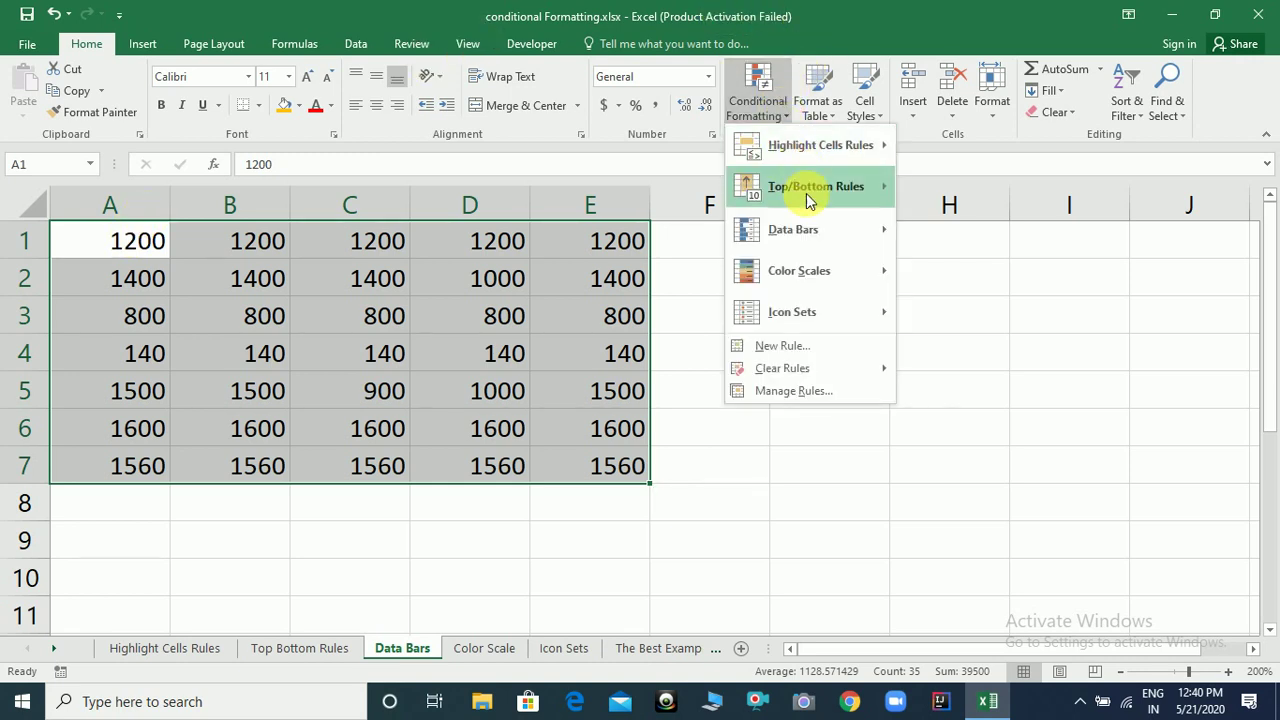
mouse_move(830, 236)
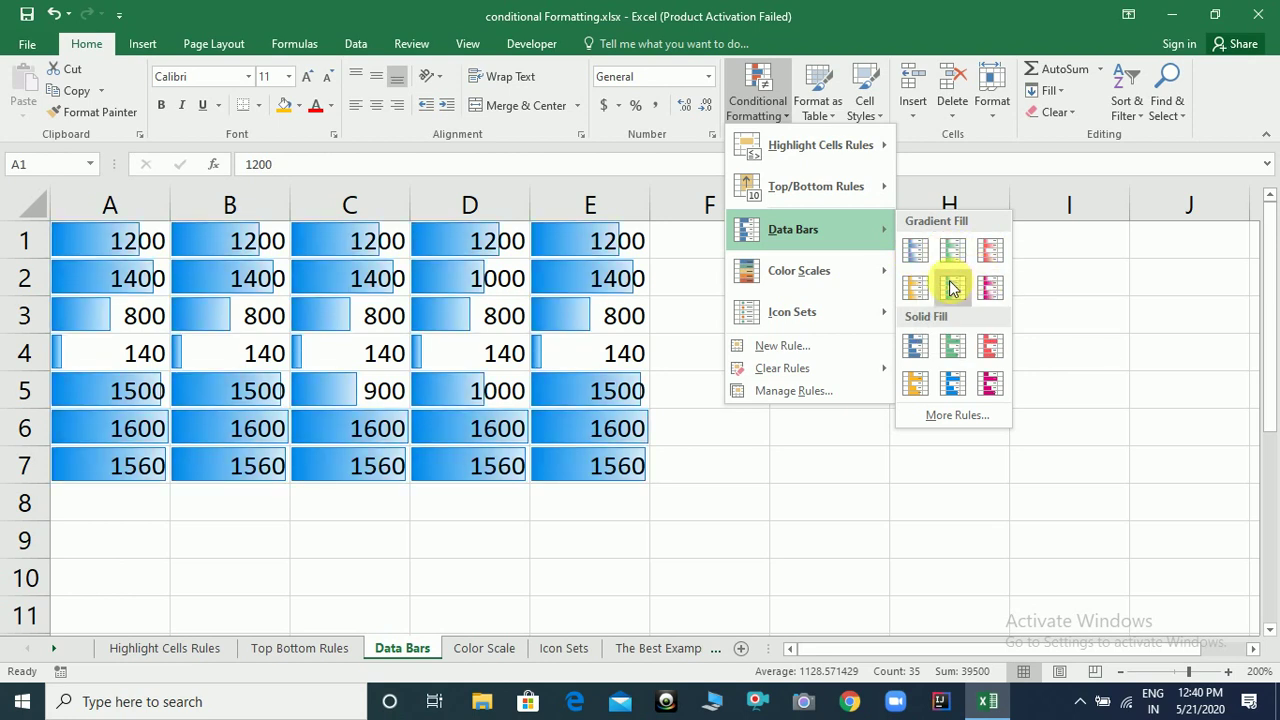
left_click(952, 289)
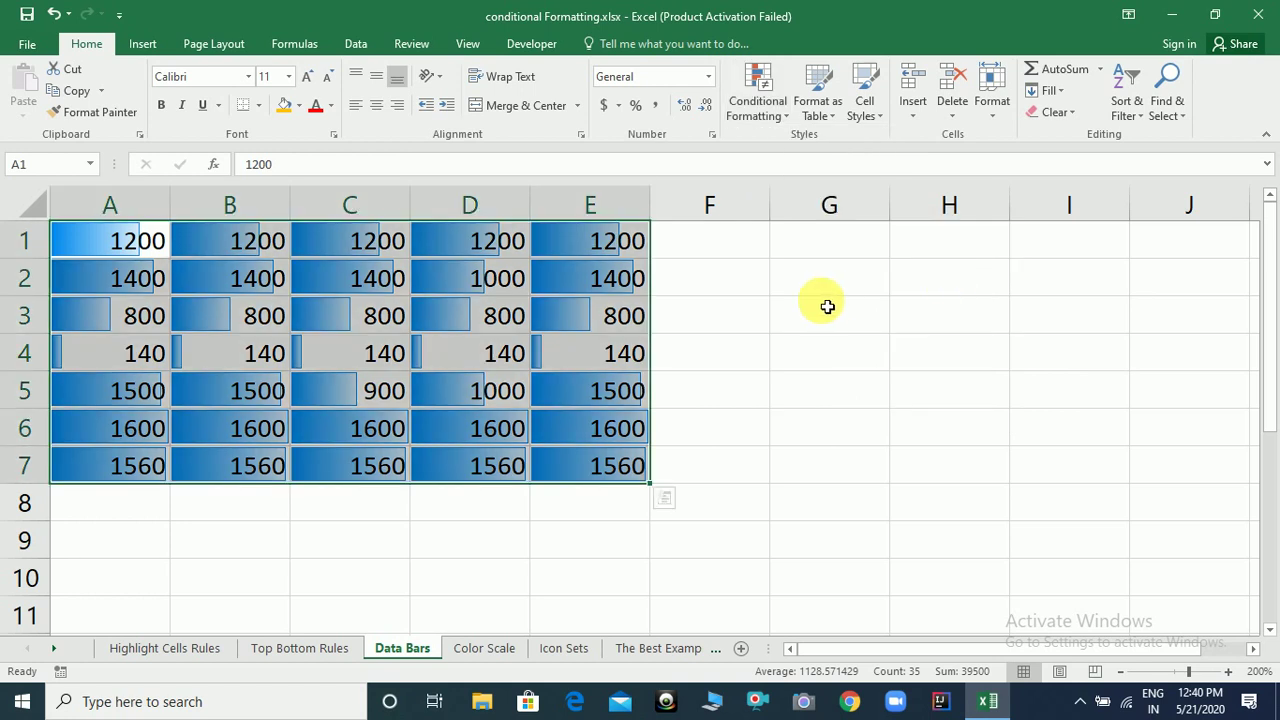
left_click(828, 306)
Start a custom data bar rule for cells A1:E7, with Data Bar as the format style.
left_click(136, 257)
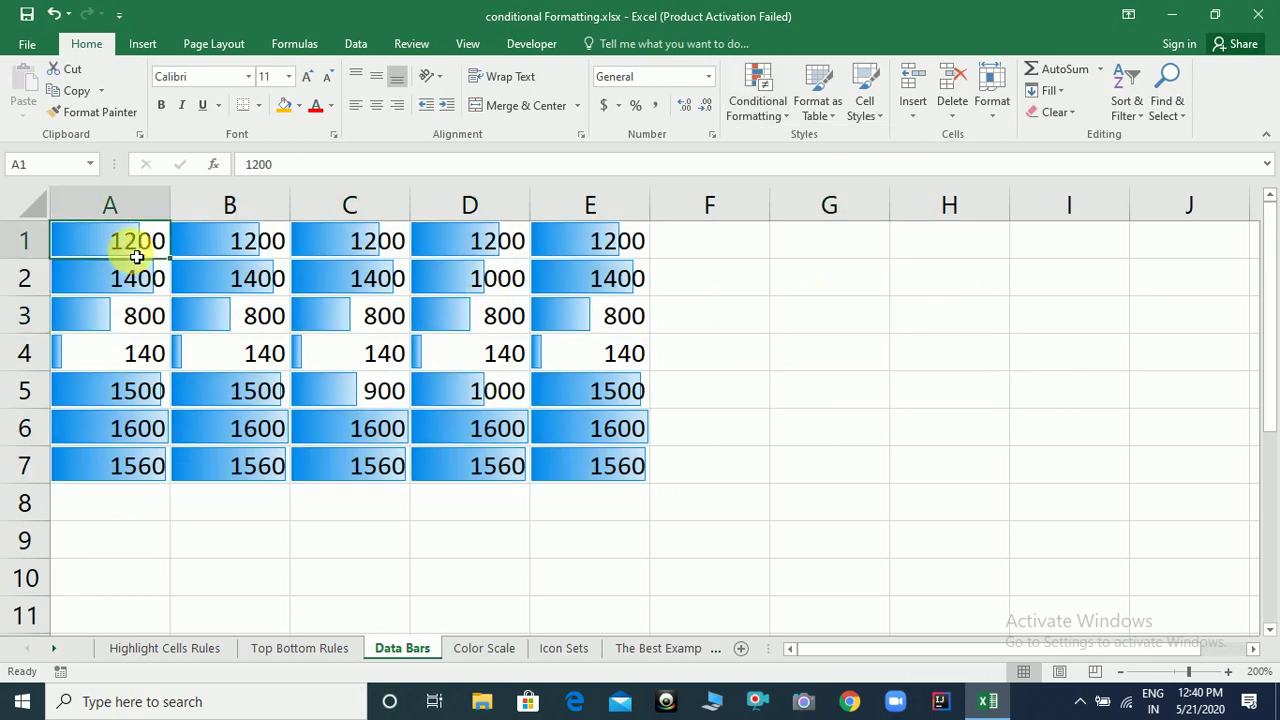
key("shift+Right")
key("shift+Right")
key("shift+Right")
key("shift+Right")
key("shift+Down")
key("shift+Down")
key("shift+Down")
key("shift+Down")
key("shift+Down")
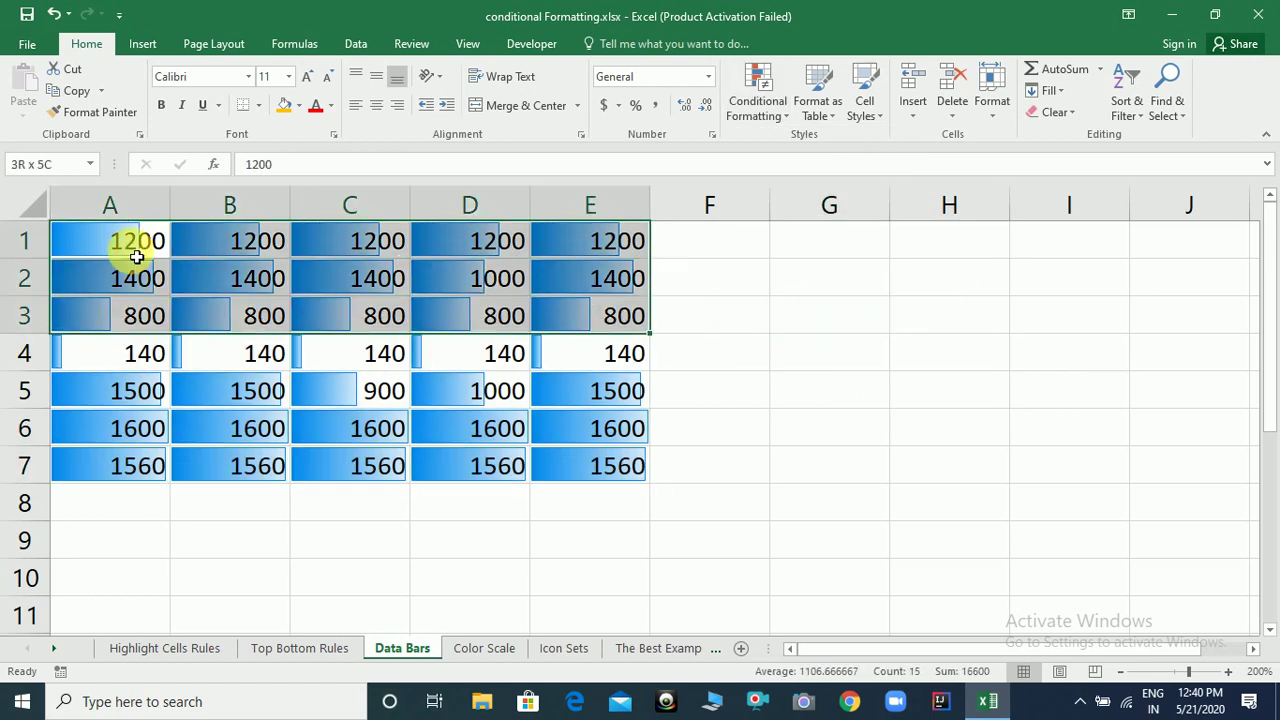
key("shift+Down")
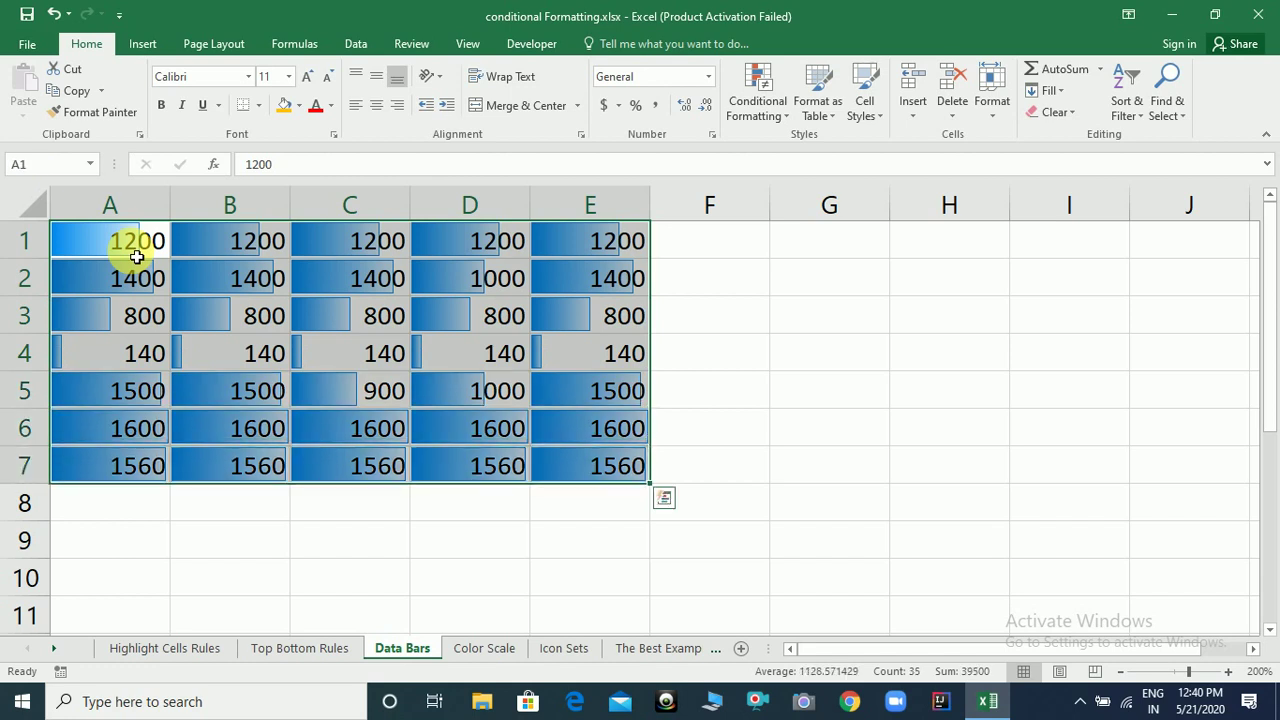
left_click(783, 118)
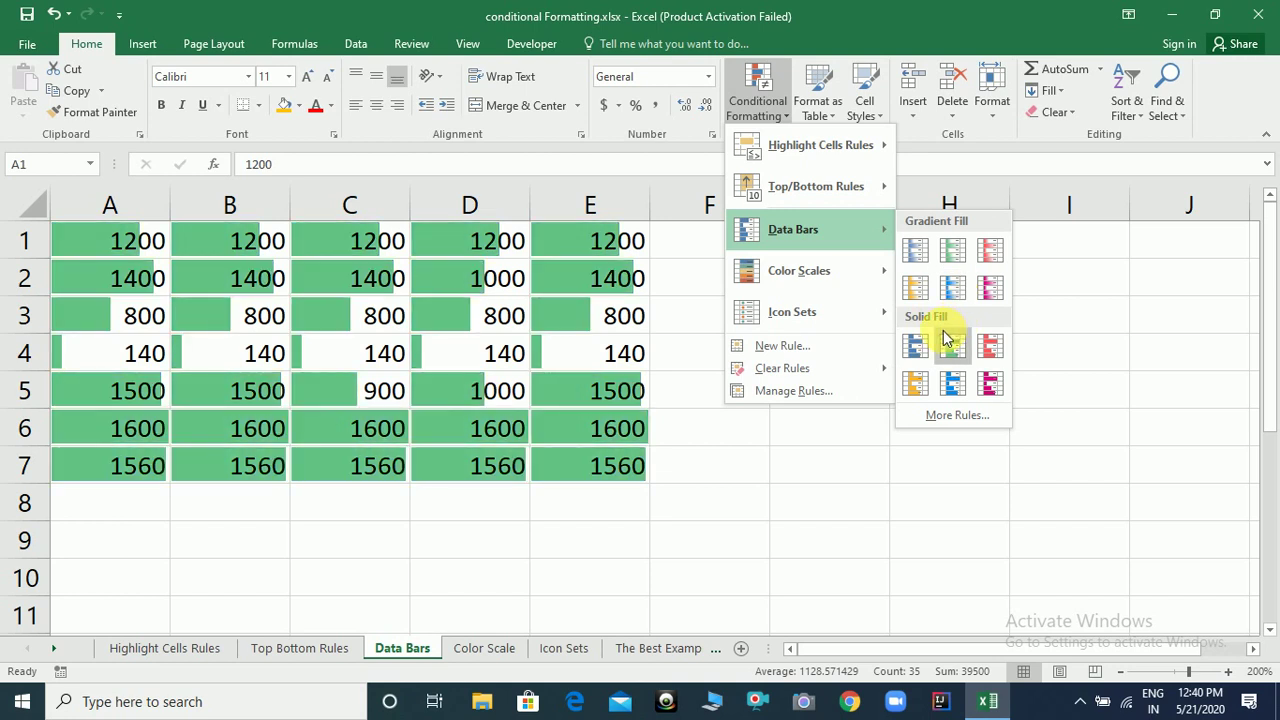
left_click(982, 418)
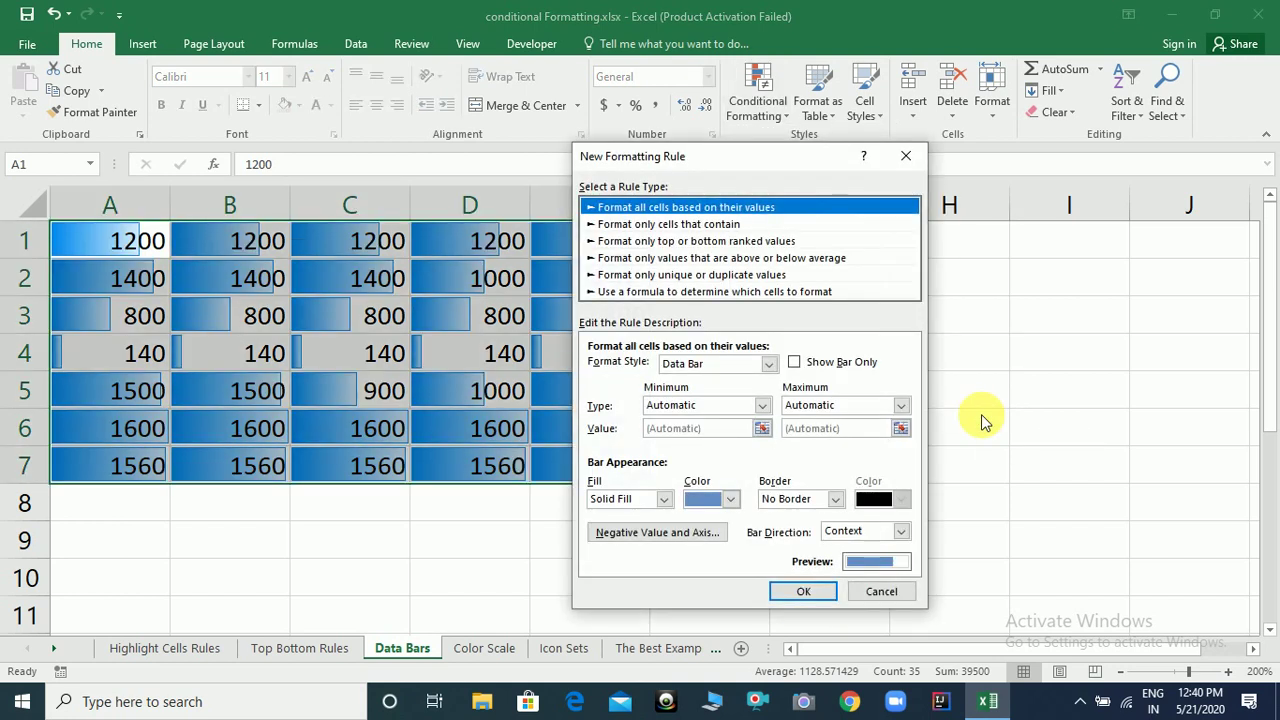
left_click(745, 366)
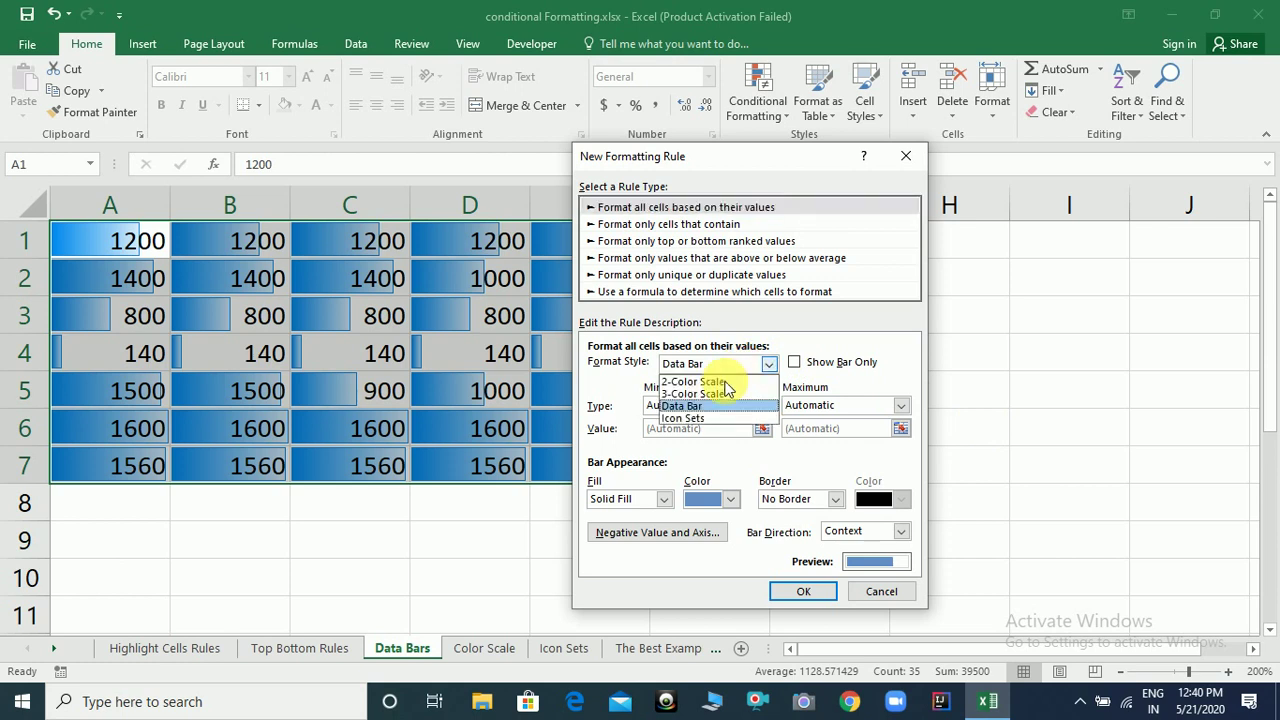
left_click(708, 410)
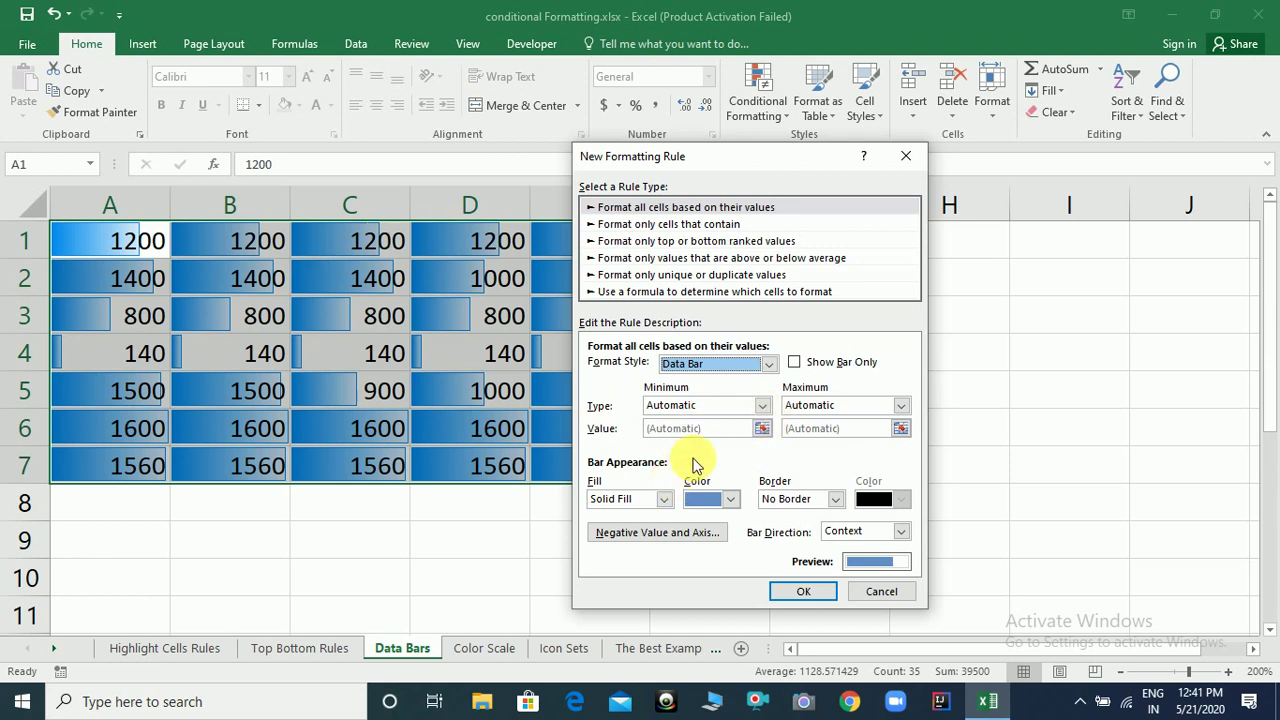
left_click(745, 412)
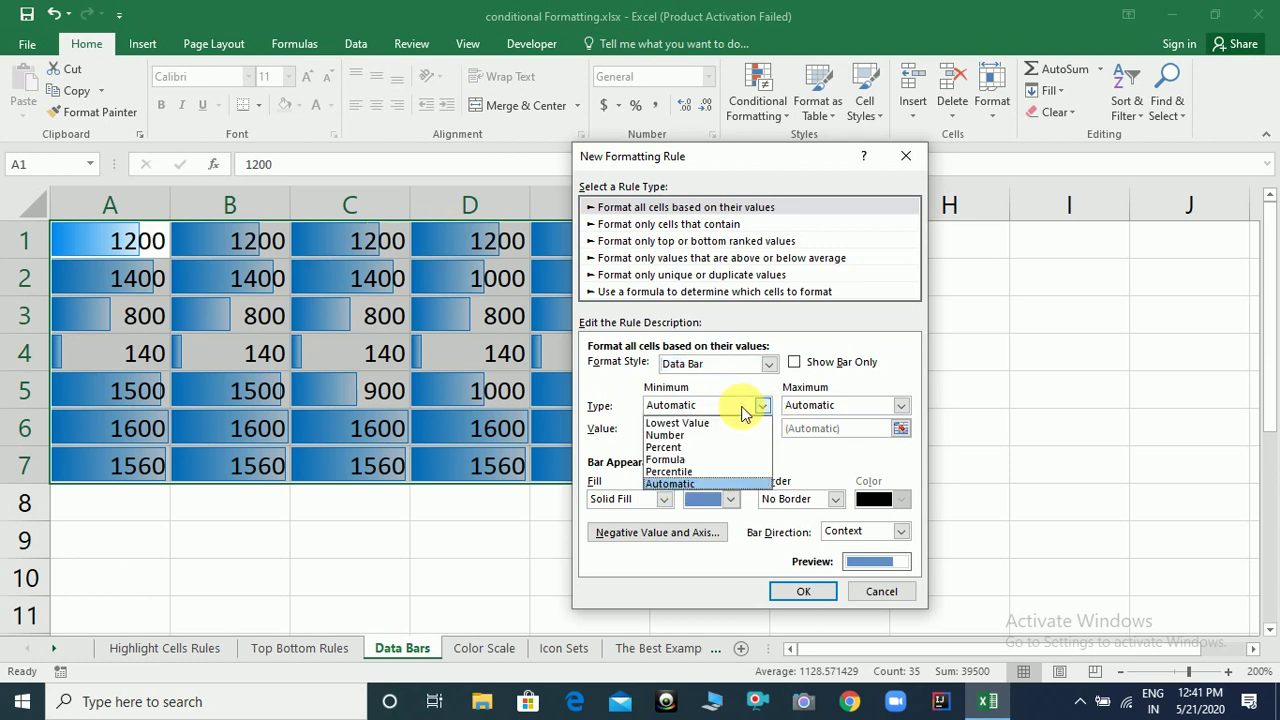
left_click(691, 436)
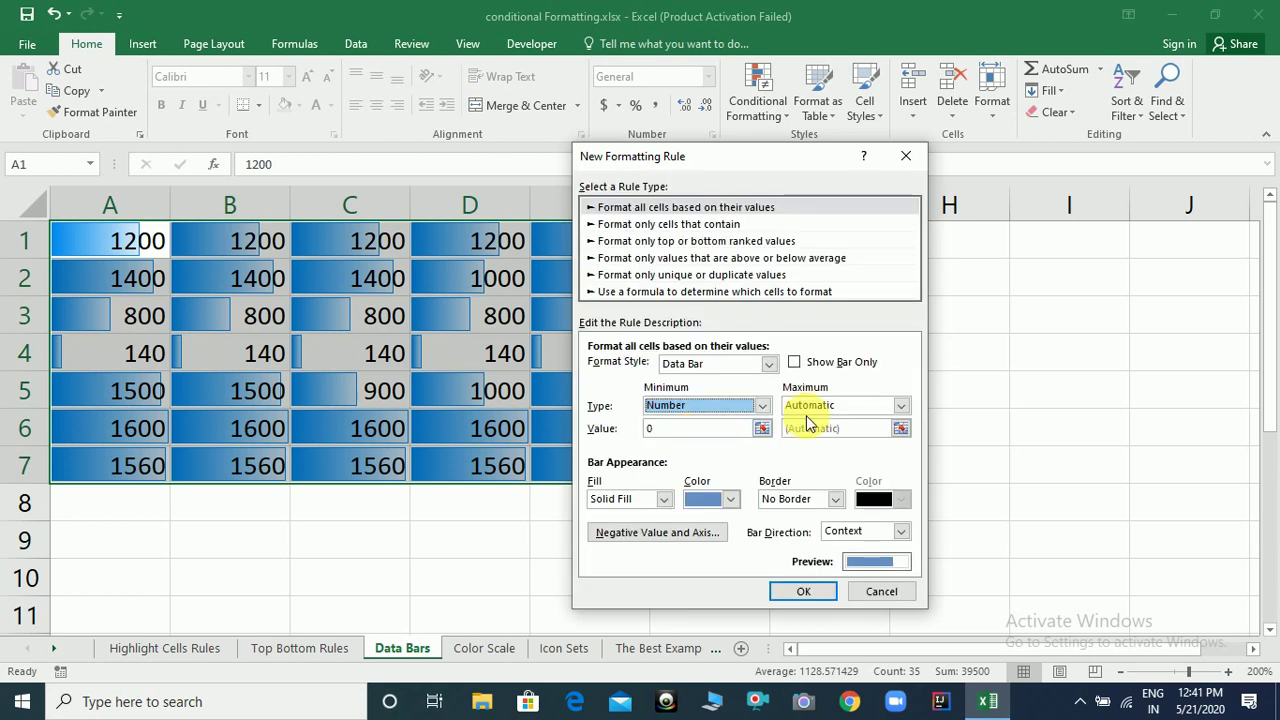
left_click(716, 430)
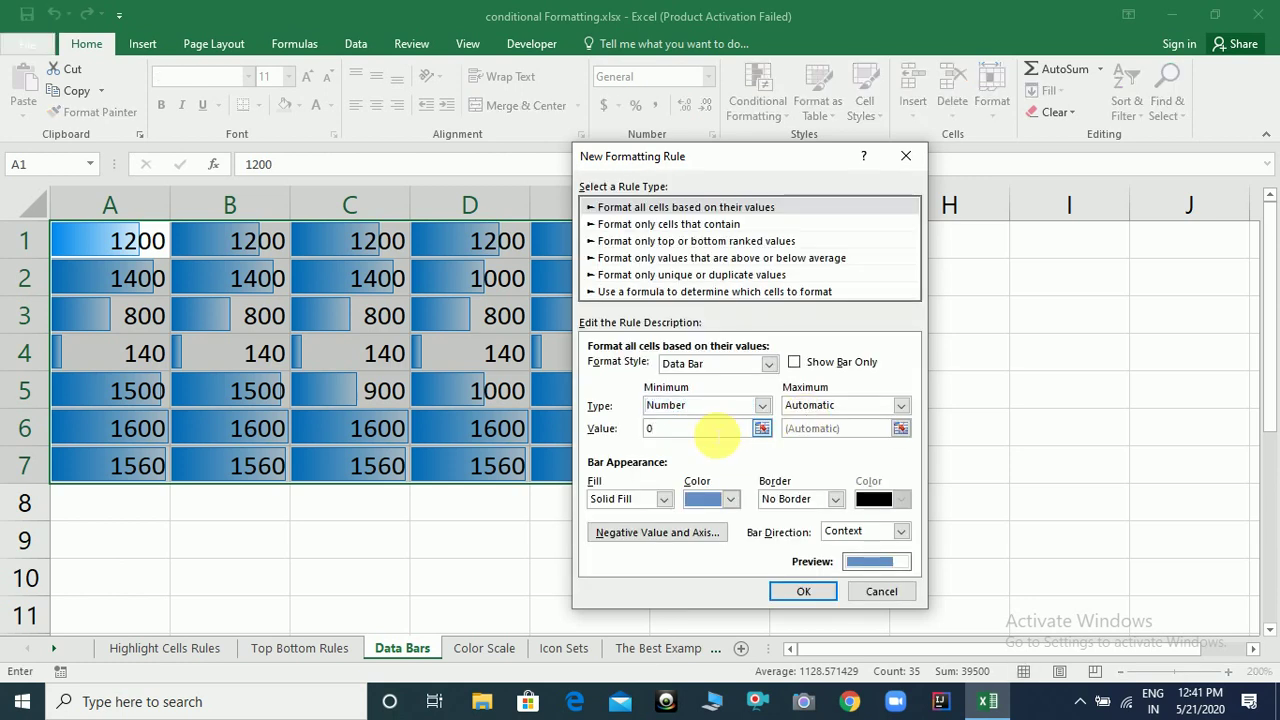
Set the data bar rule's minimum type to Lowest Value and its bar direction to Right-to-Left, and apply it to cells A1:E7.
left_click(727, 408)
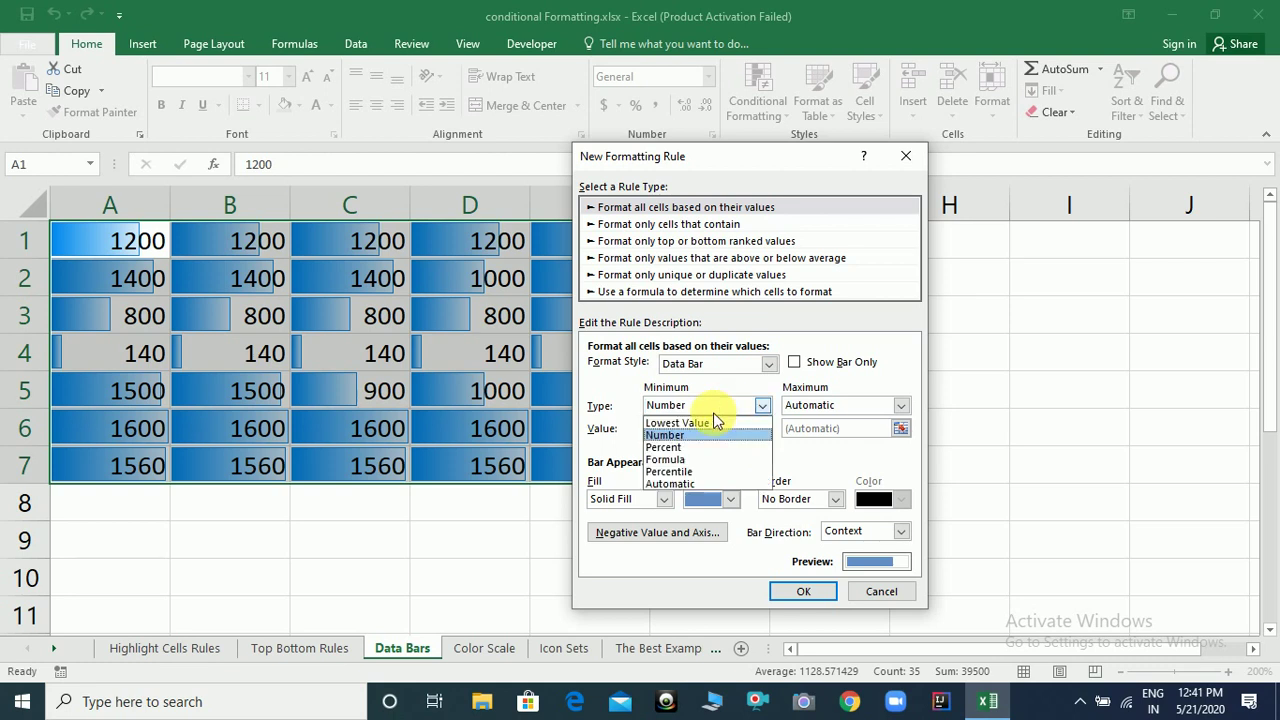
left_click(714, 422)
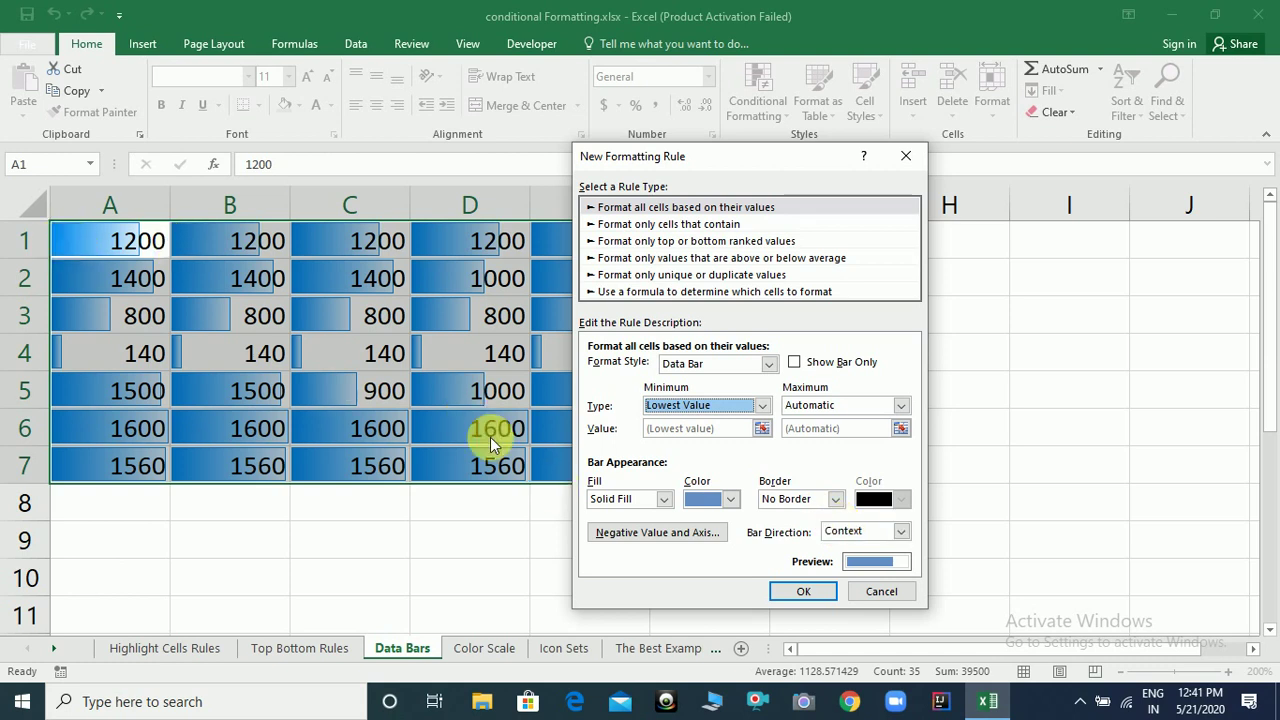
left_click(855, 532)
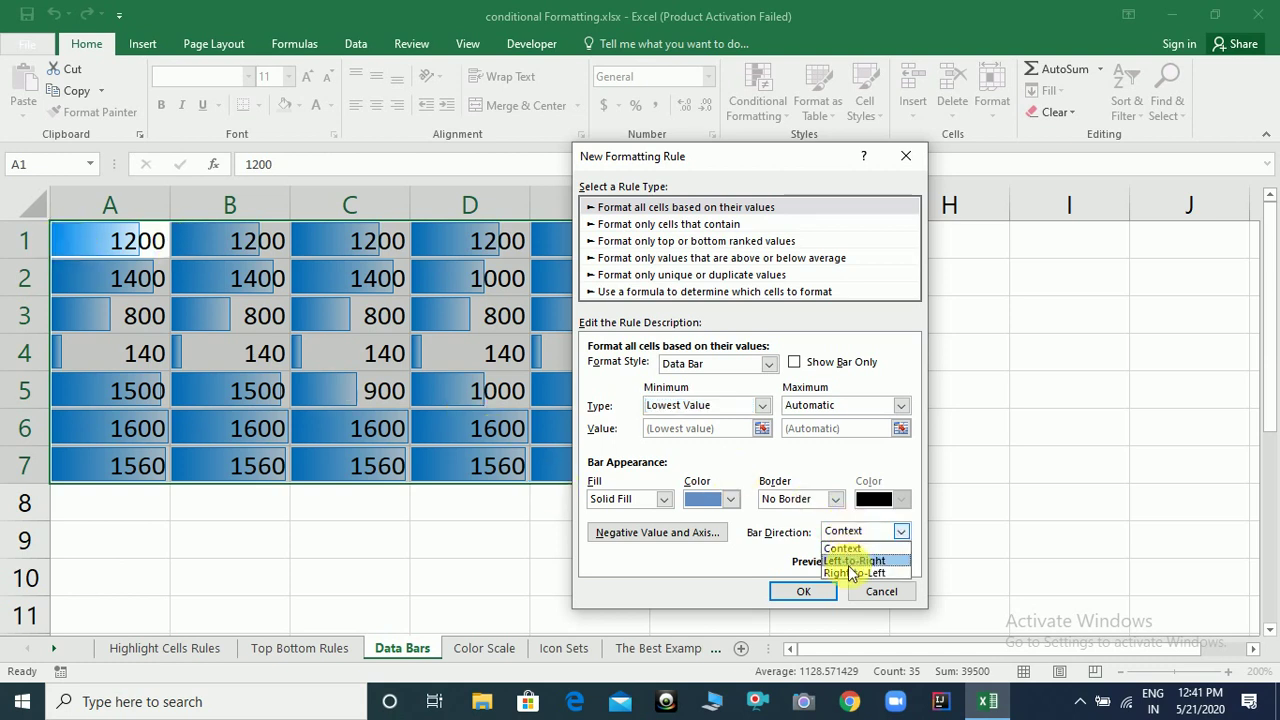
left_click(850, 572)
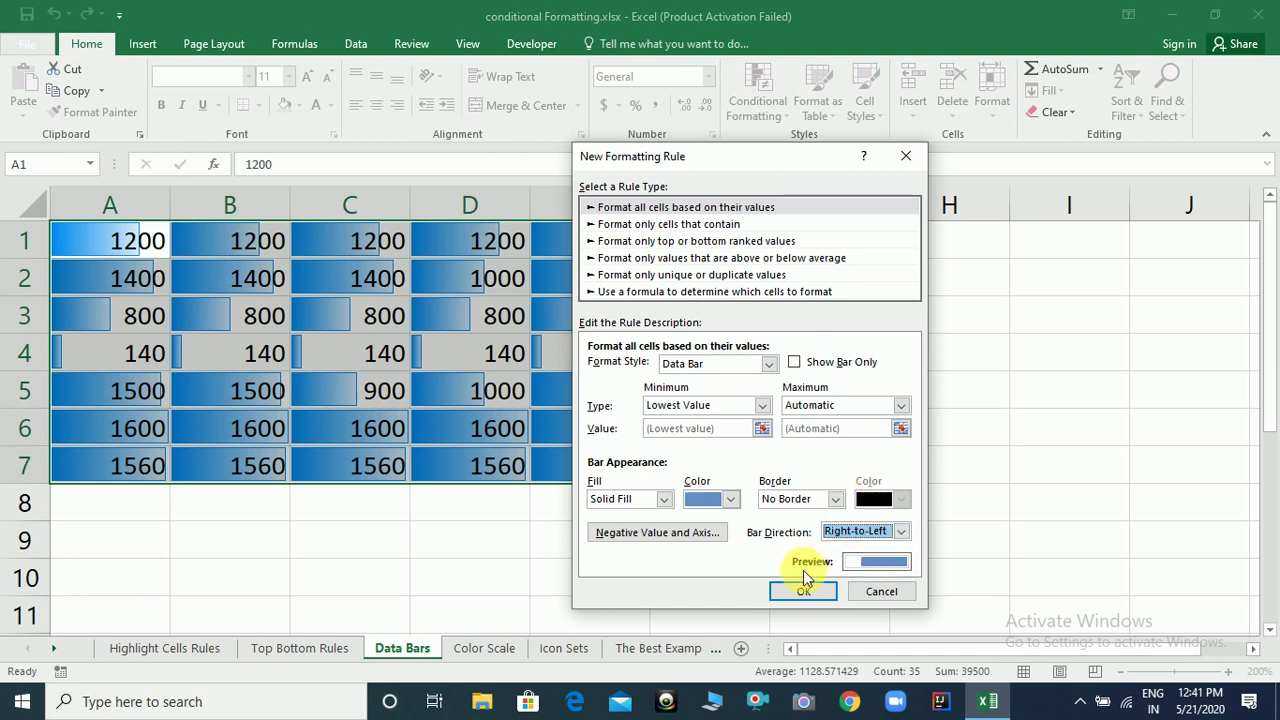
left_click(800, 592)
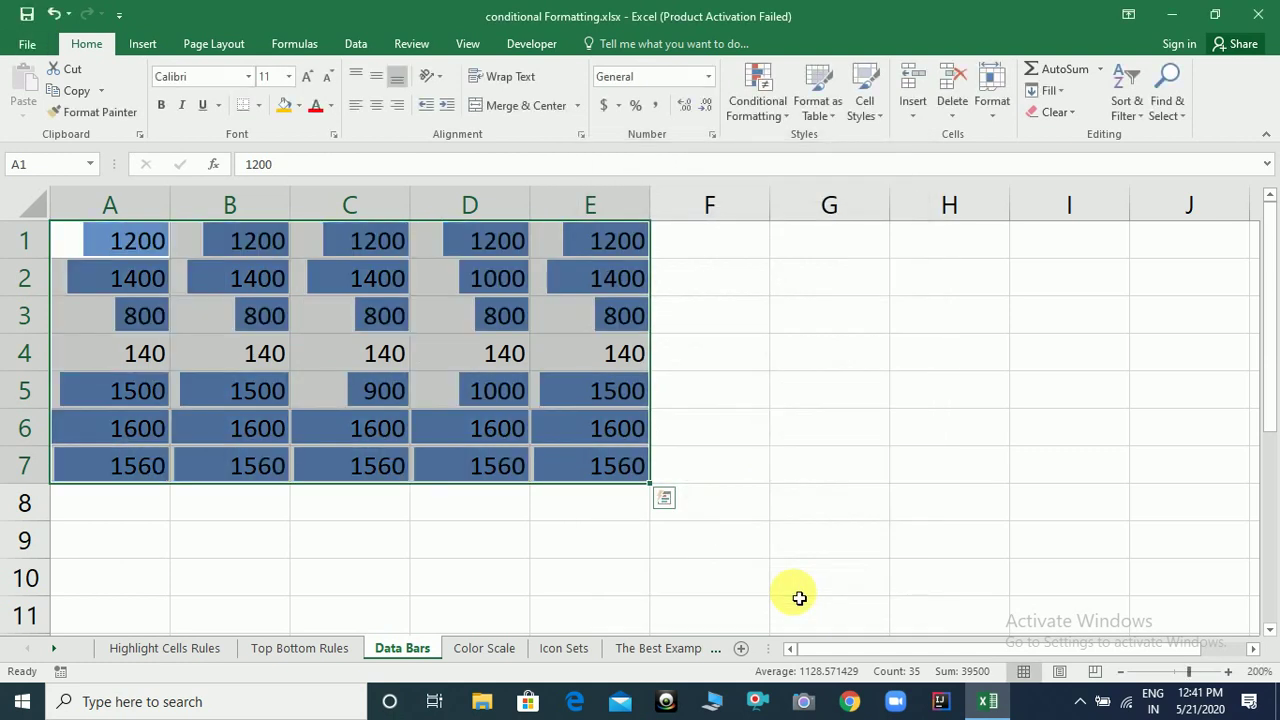
left_click(838, 343)
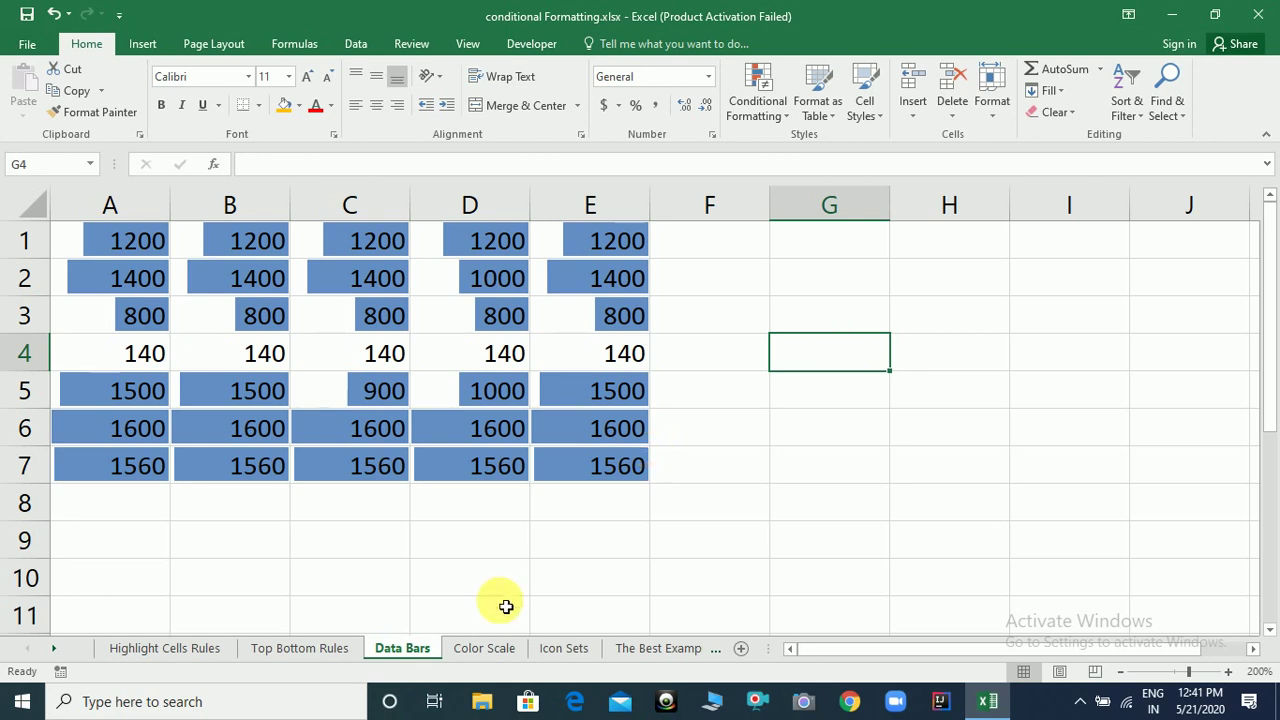
Clear the formats from cells A1:E7 on the Color Scale sheet.
left_click(486, 648)
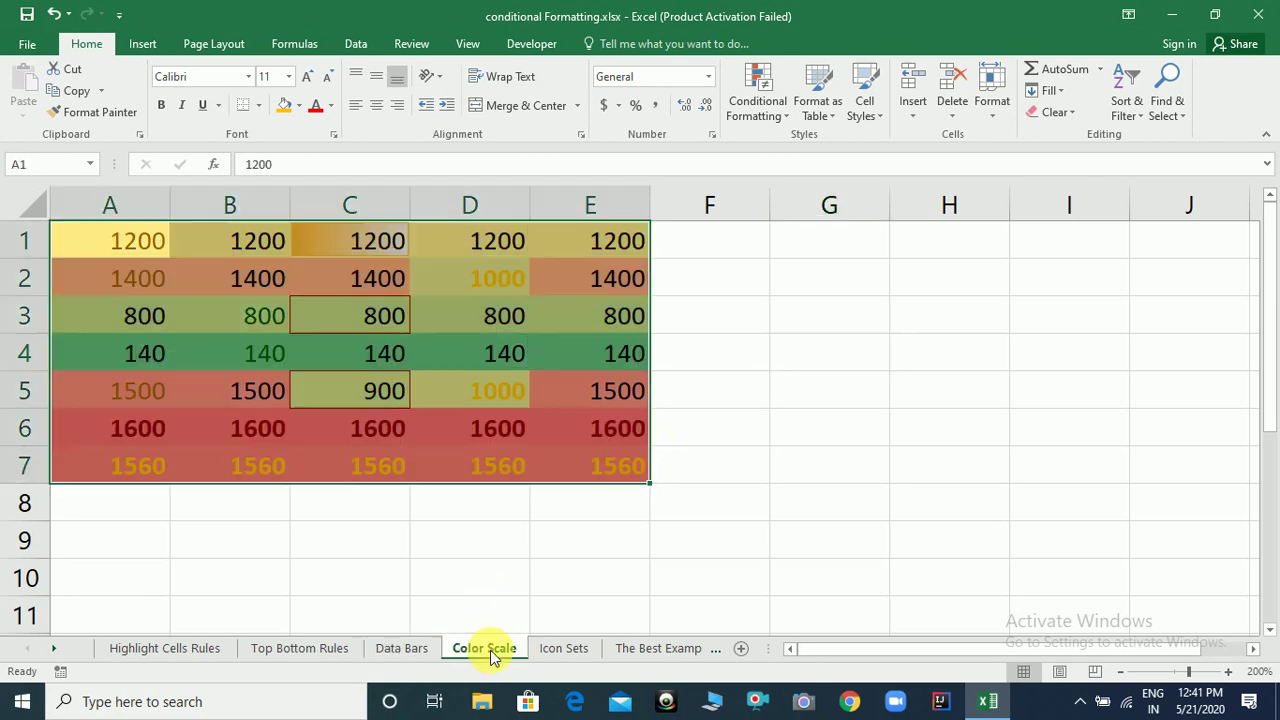
left_click_drag(123, 243, 590, 390)
key("shift+Down")
key("shift+Down")
key("shift+Down")
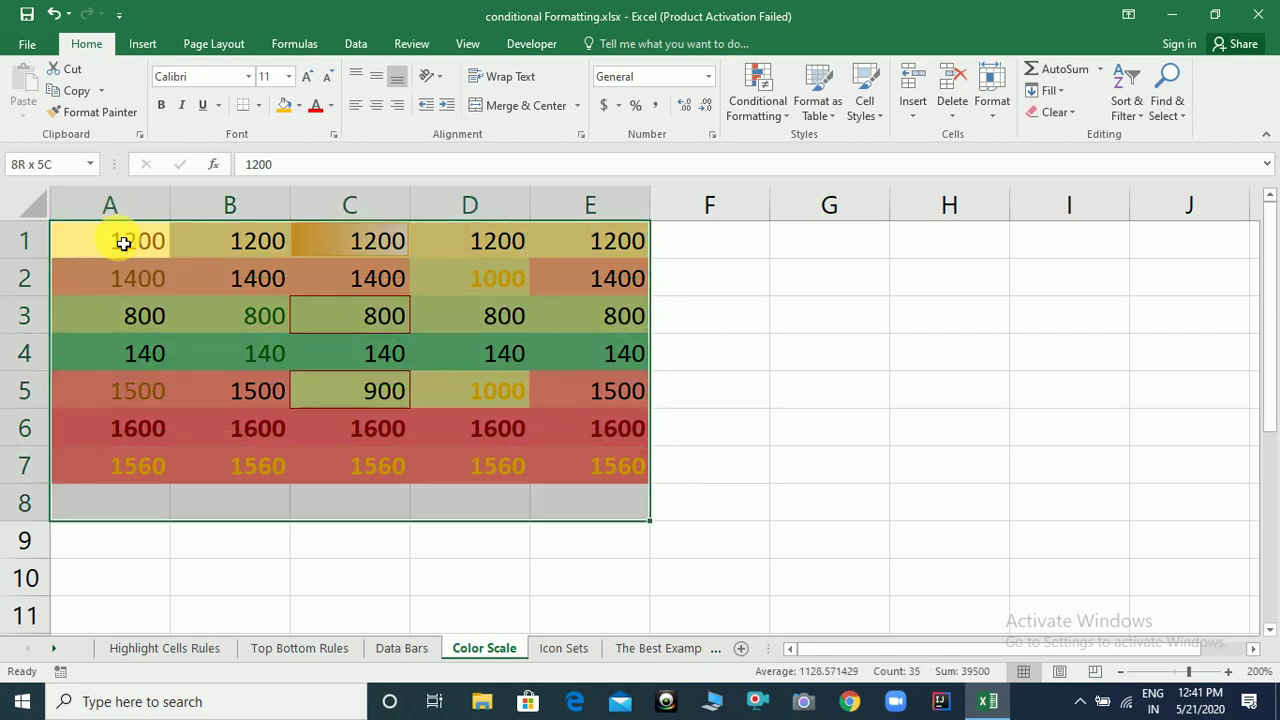
key("shift+Up")
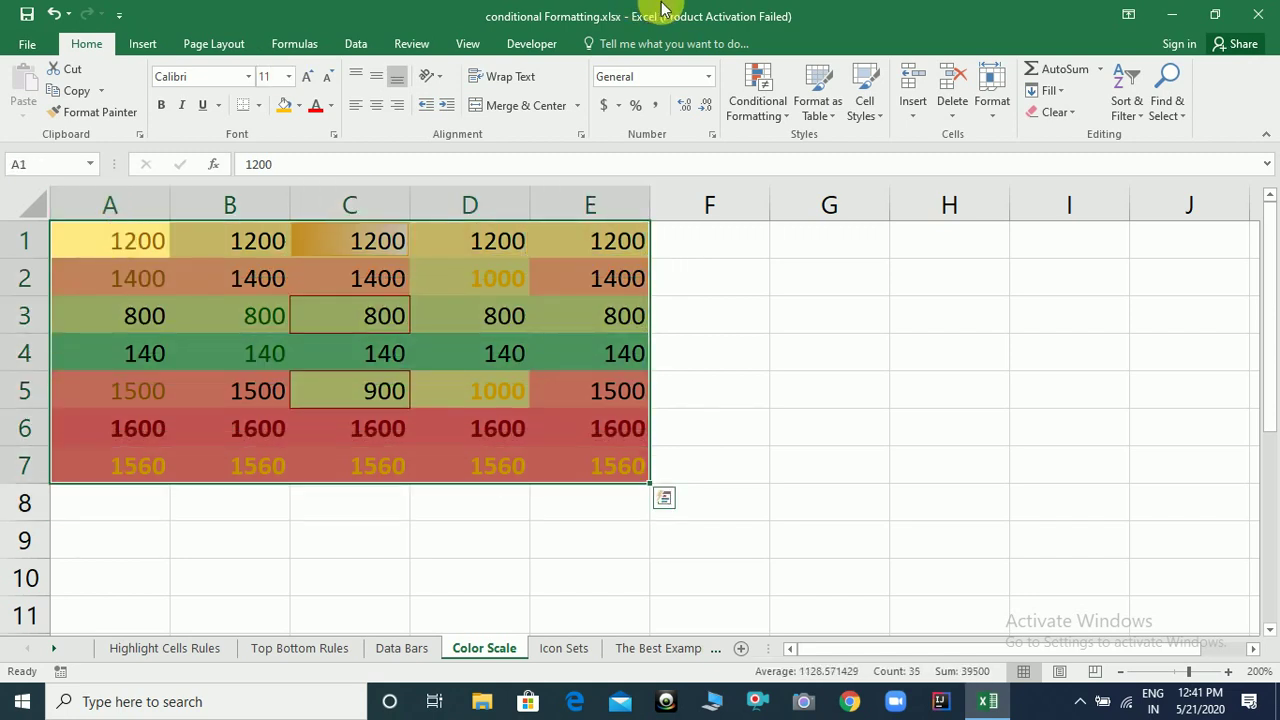
left_click(1062, 117)
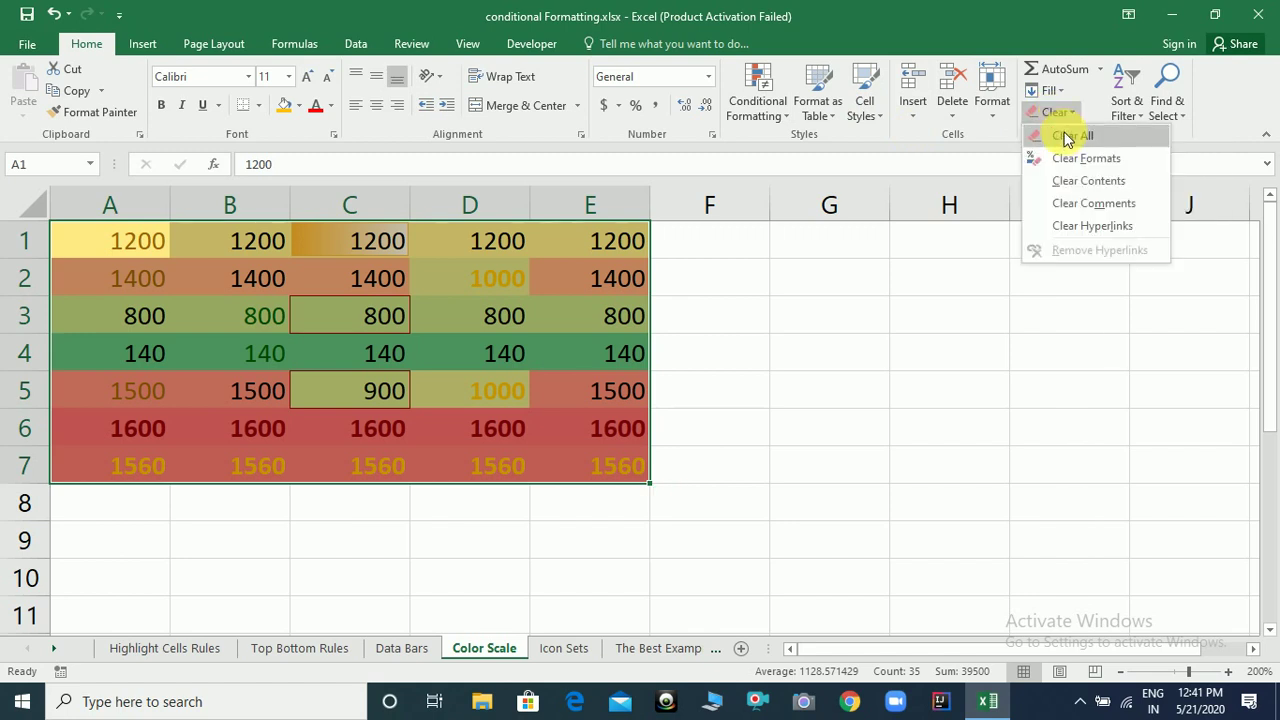
left_click(1066, 162)
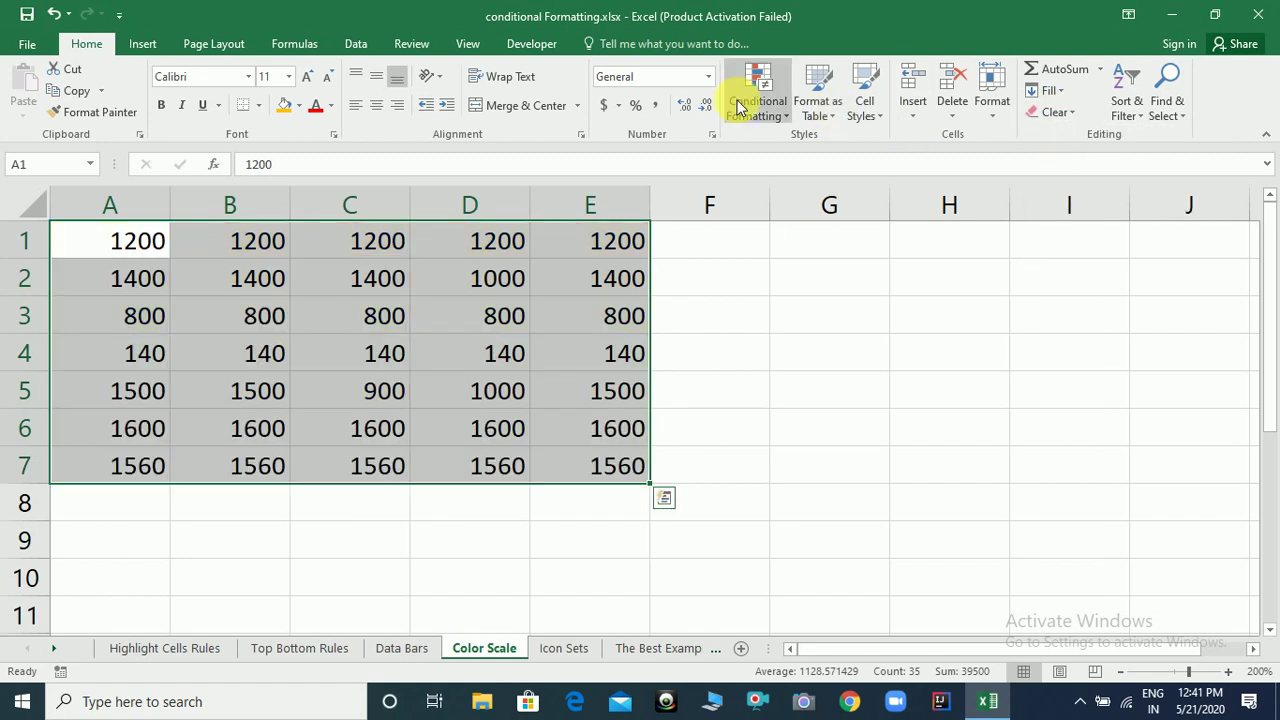
Apply the preset Red-White-Blue color scale to cells A1:E7.
left_click(780, 116)
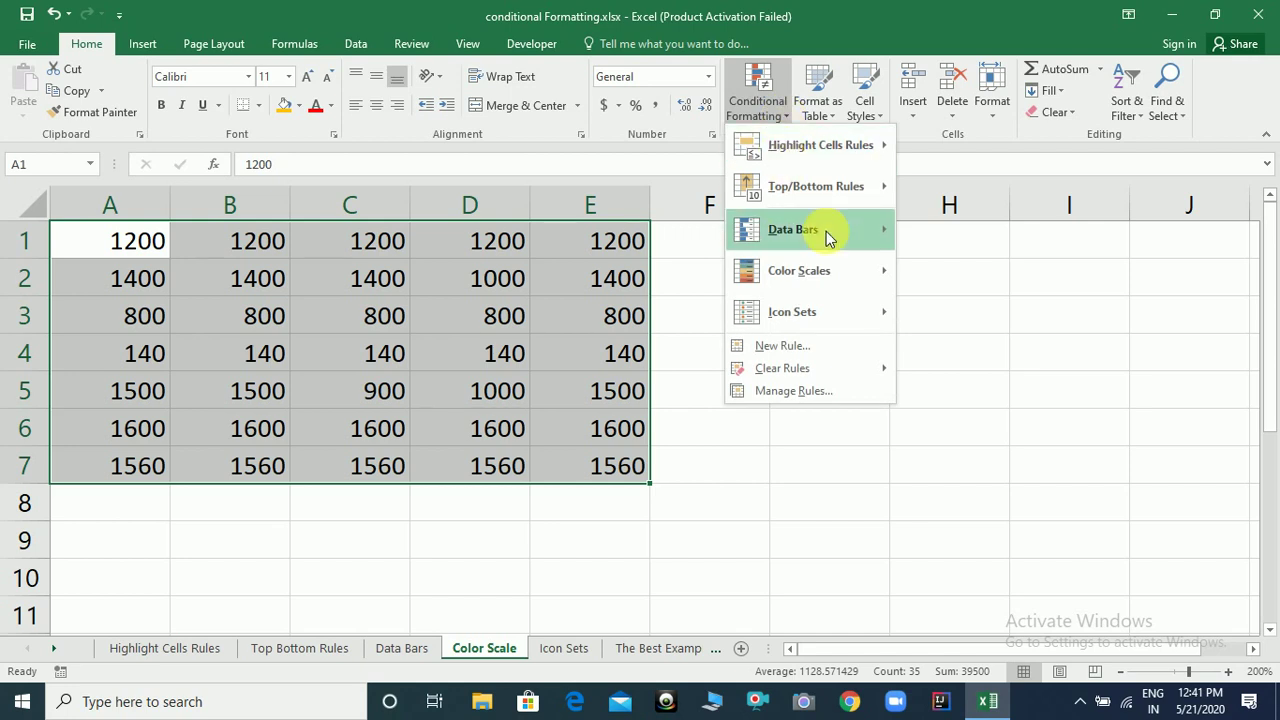
mouse_move(836, 260)
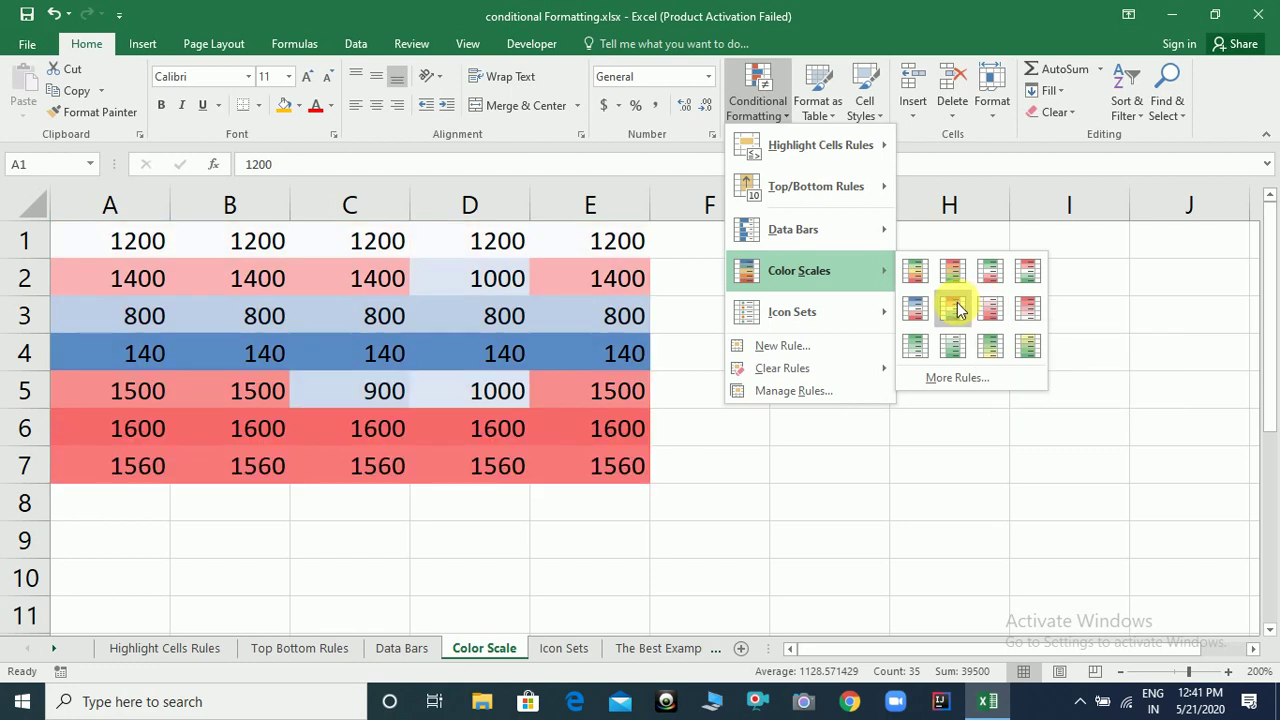
left_click(954, 310)
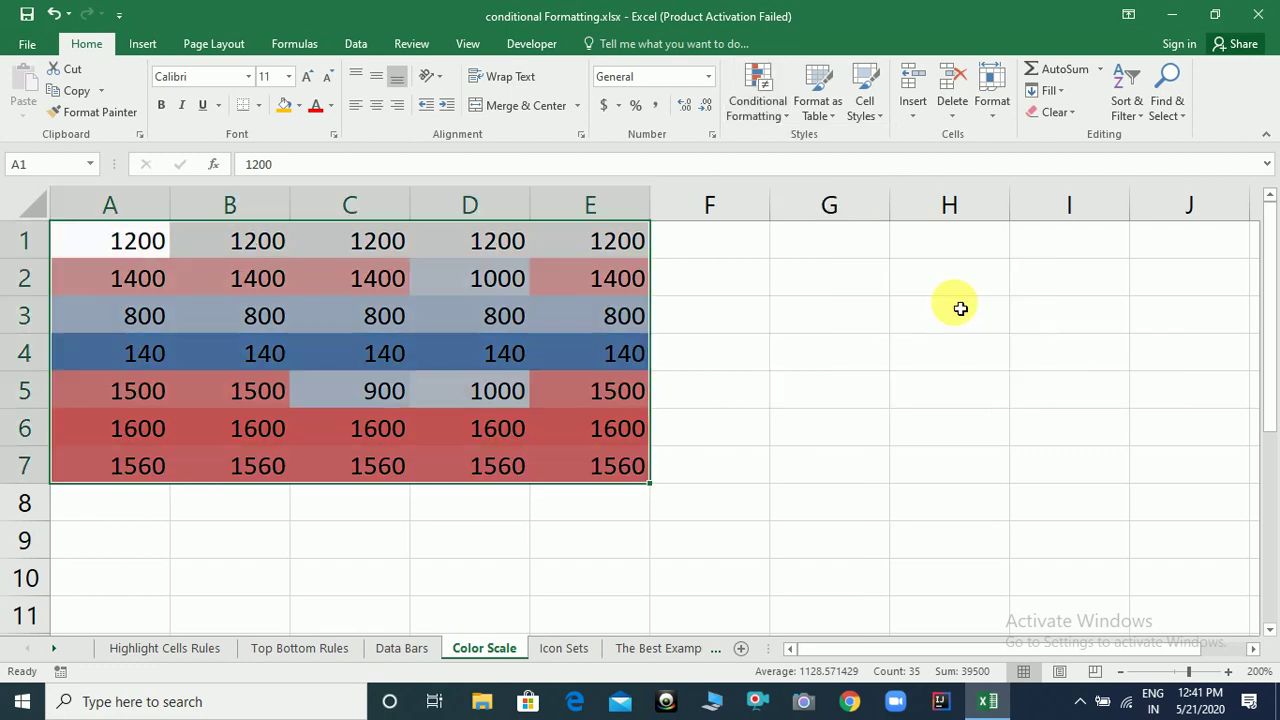
left_click(291, 302)
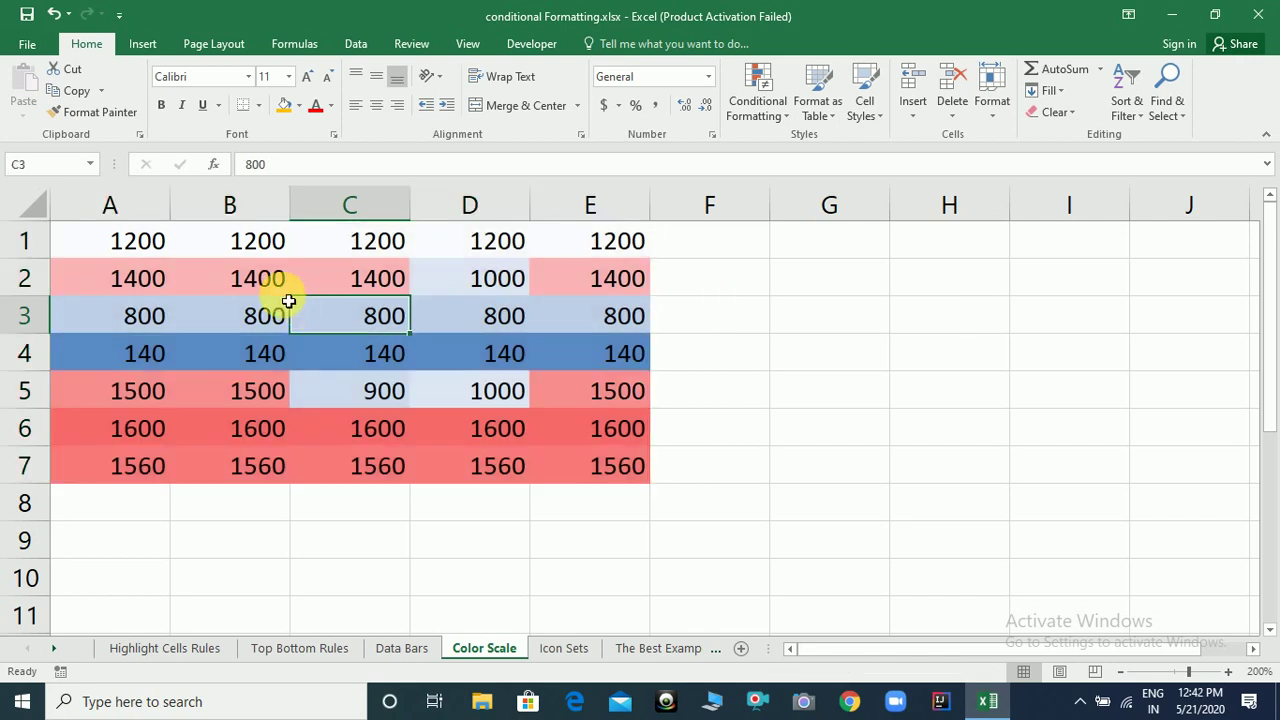
Start a custom color scale rule for cells A1:E7 as a 2-Color Scale with Lowest Value as the minimum type.
left_click(148, 238)
key("shift+Right")
key("shift+Right")
key("shift+Right")
key("shift+Right")
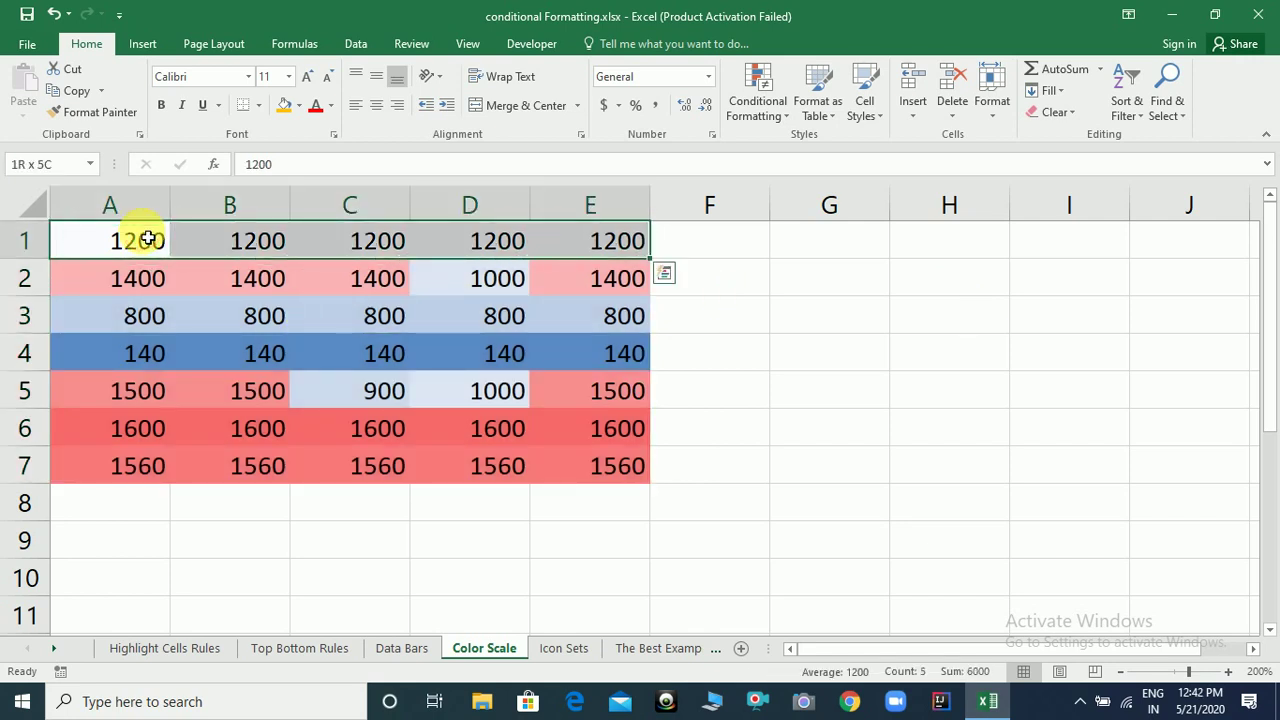
key("shift+Down")
key("shift+Down")
key("shift+Down")
key("shift+Down")
key("shift+Down")
key("shift+Down")
key("shift+Down")
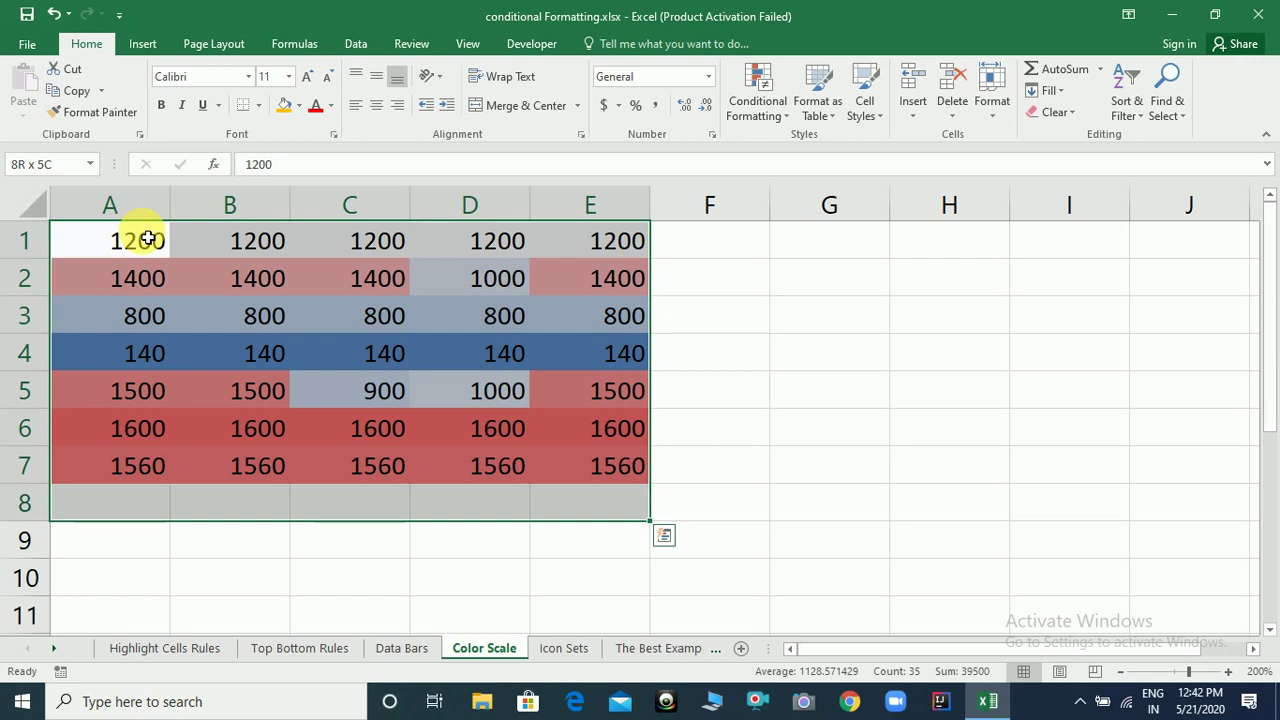
key("shift+Up")
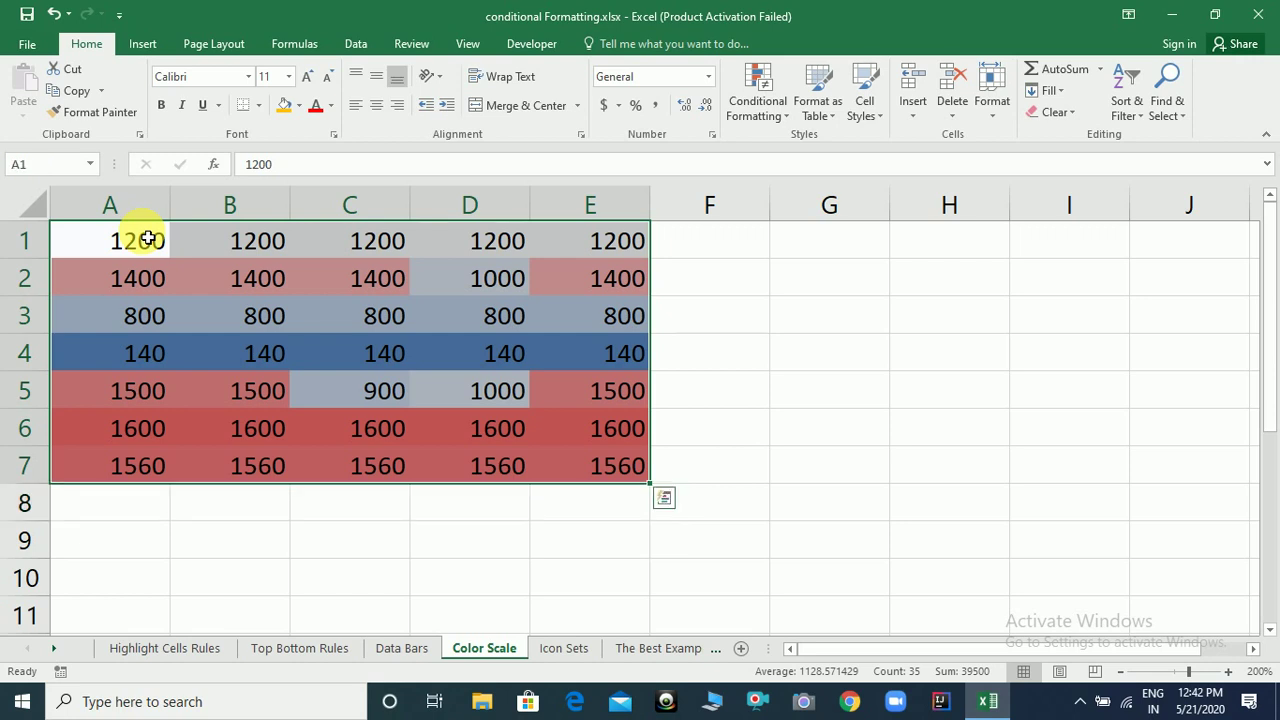
left_click(782, 115)
mouse_move(850, 285)
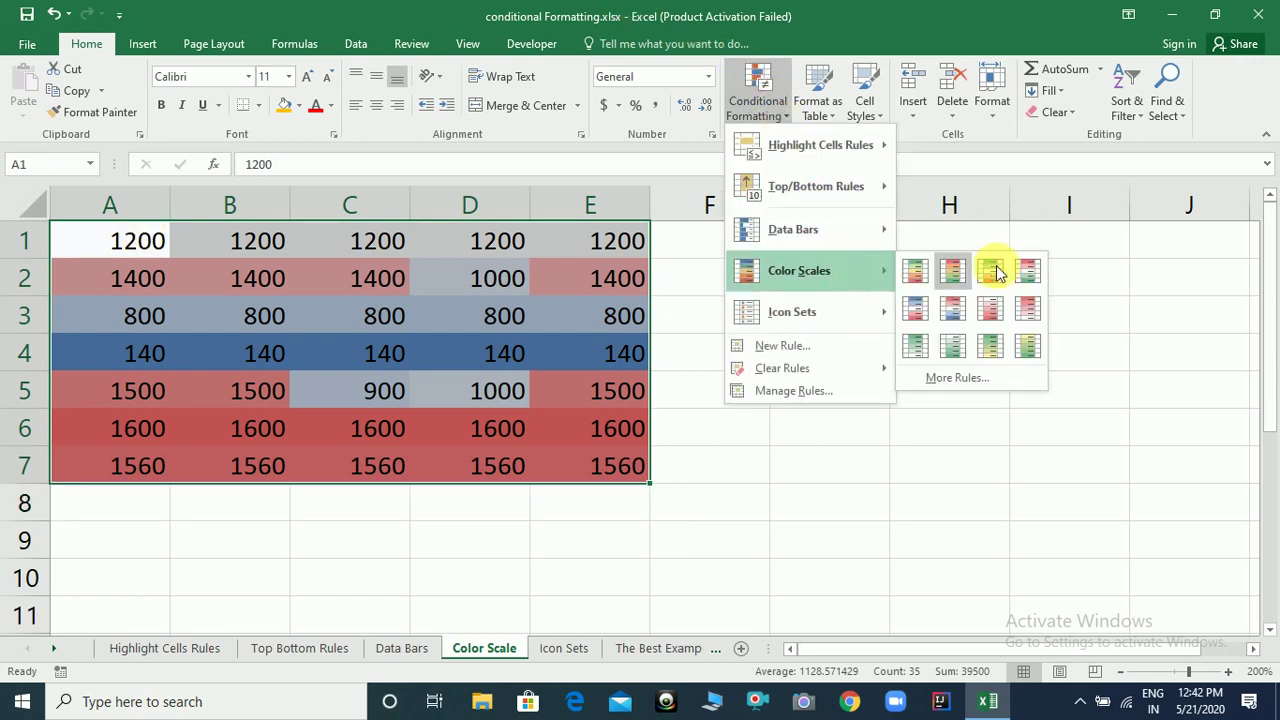
left_click(960, 379)
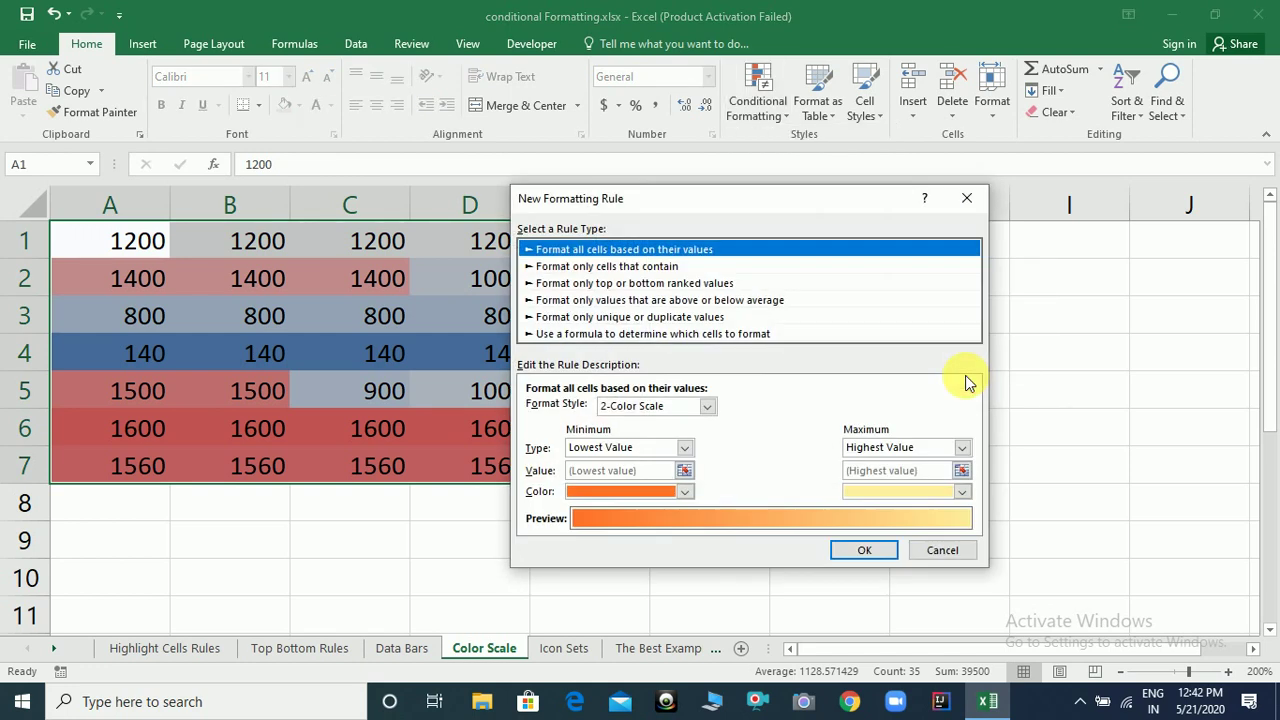
left_click(705, 405)
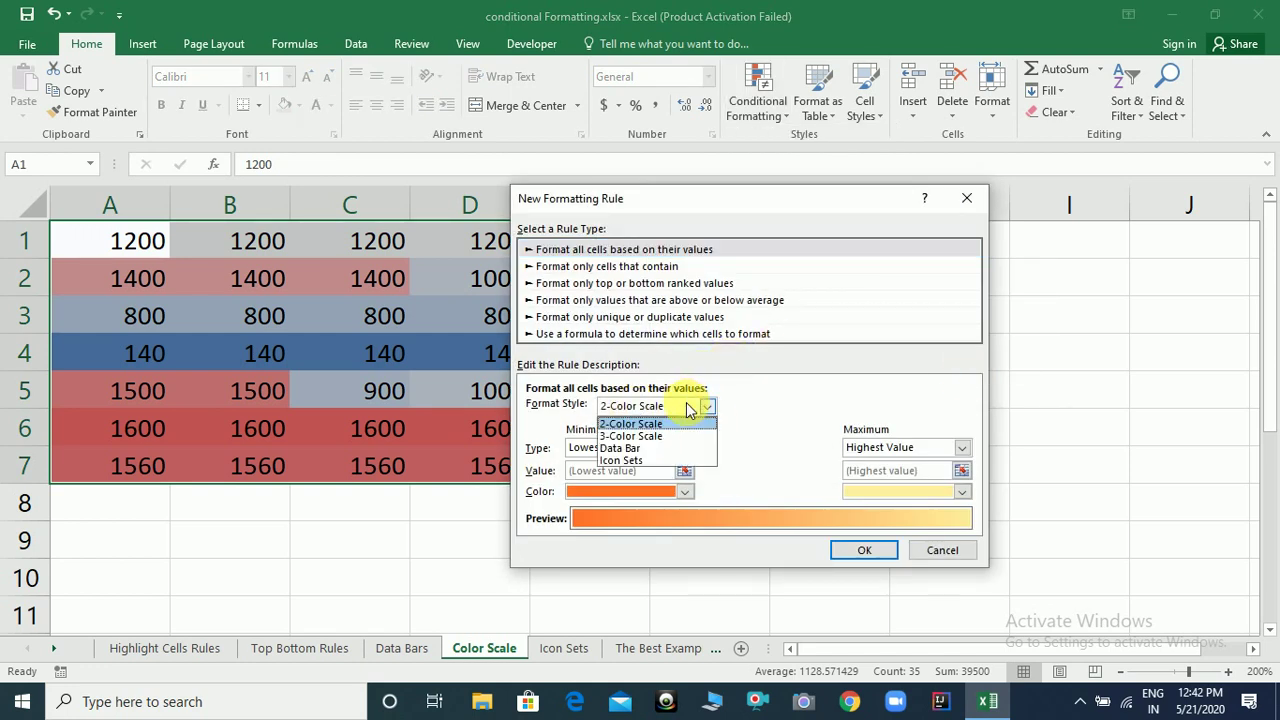
left_click(634, 424)
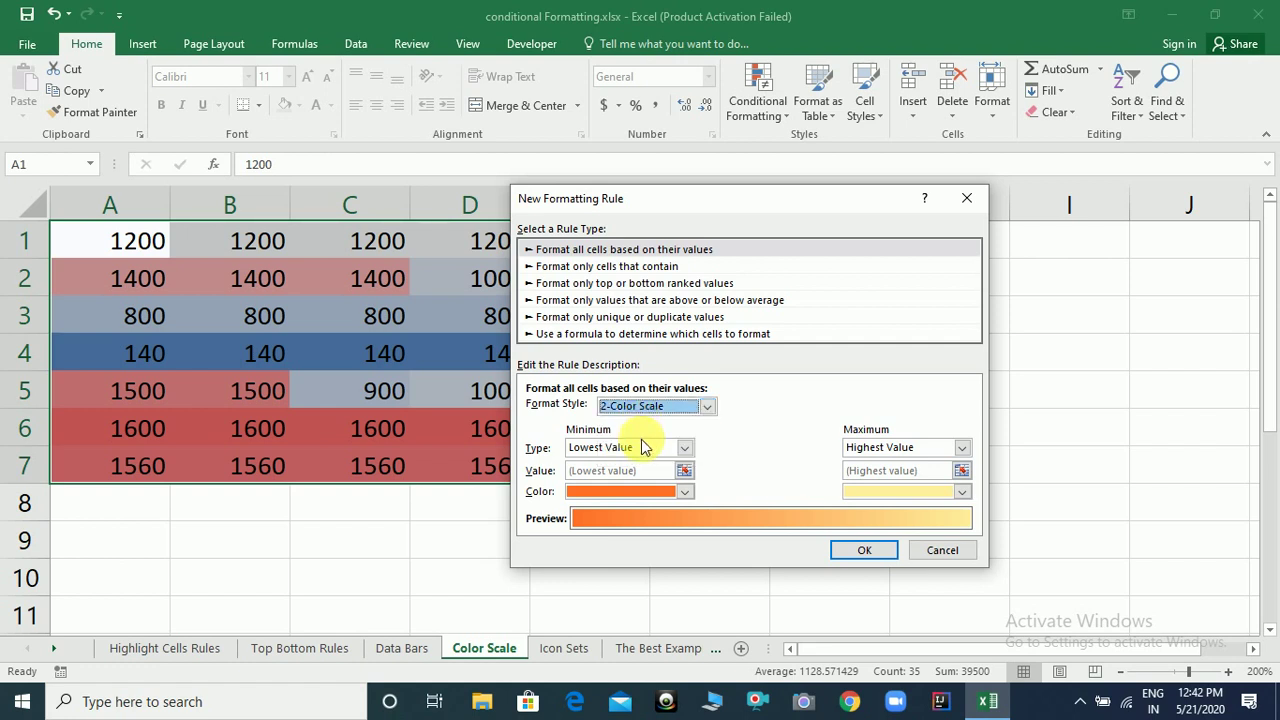
left_click(642, 448)
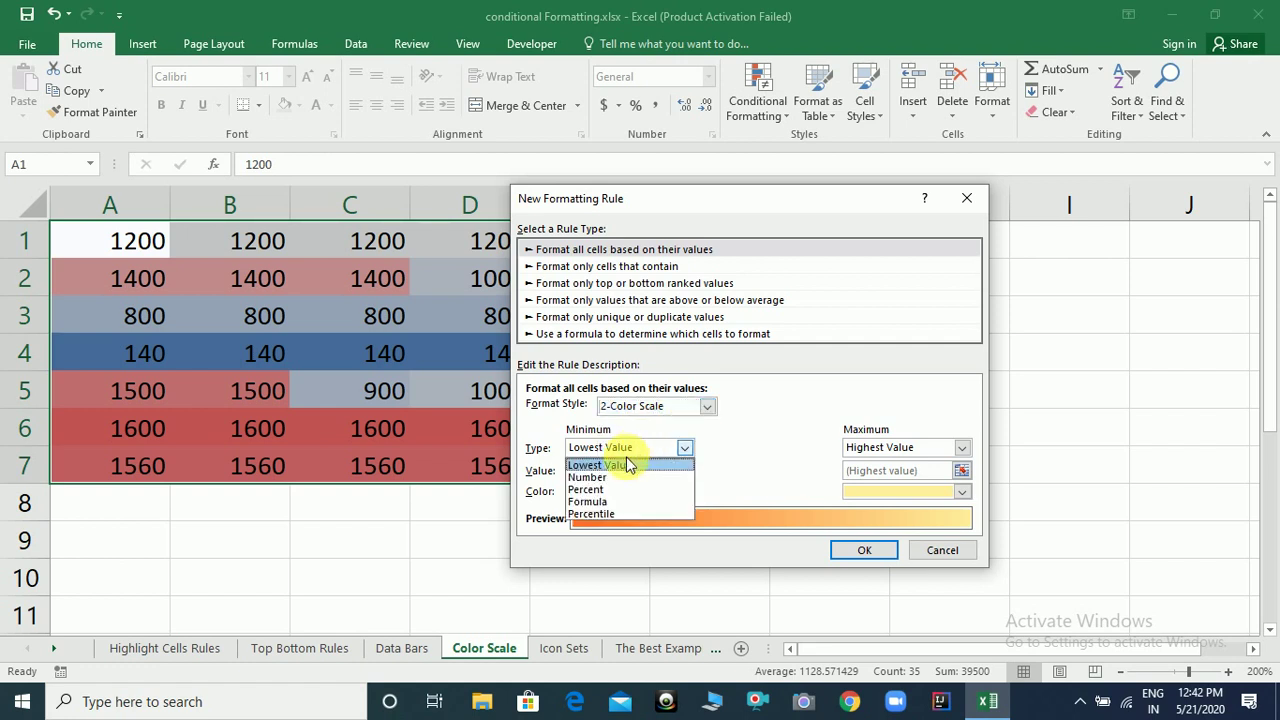
left_click(652, 463)
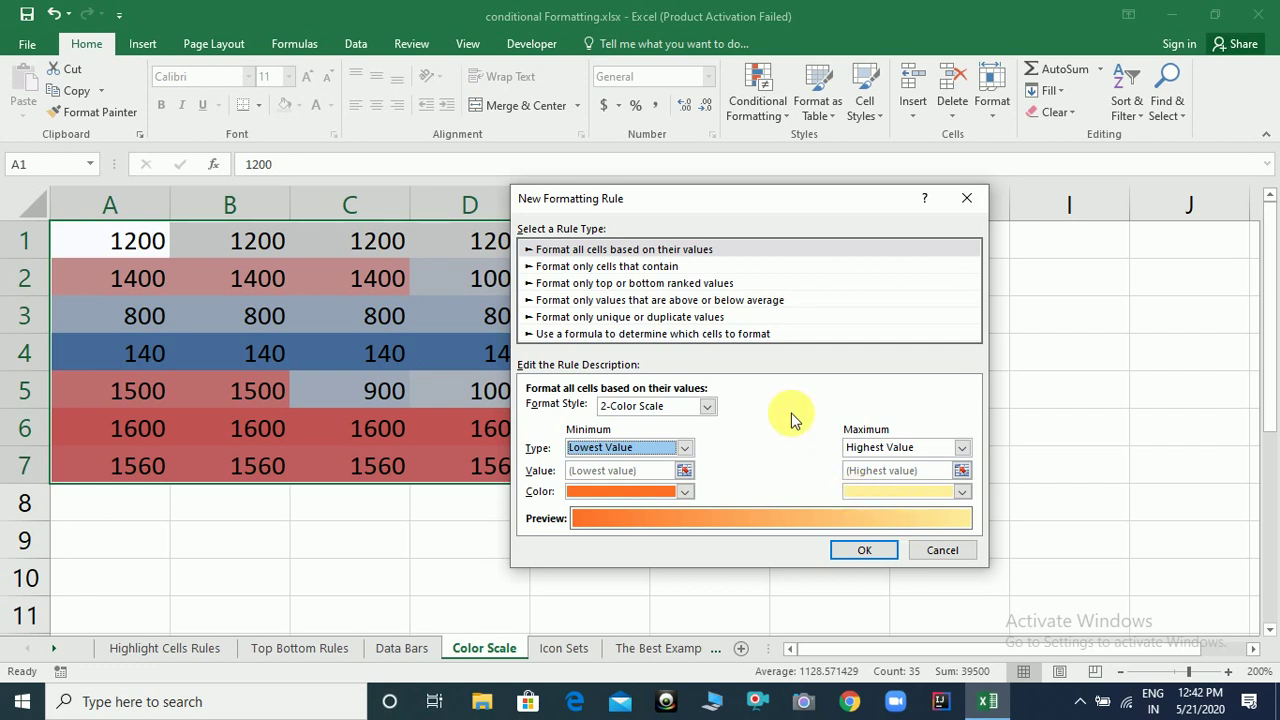
Switch the rule to a 3-Color Scale with a blue-gray midpoint color and apply it to cells A1:E7.
left_click(707, 407)
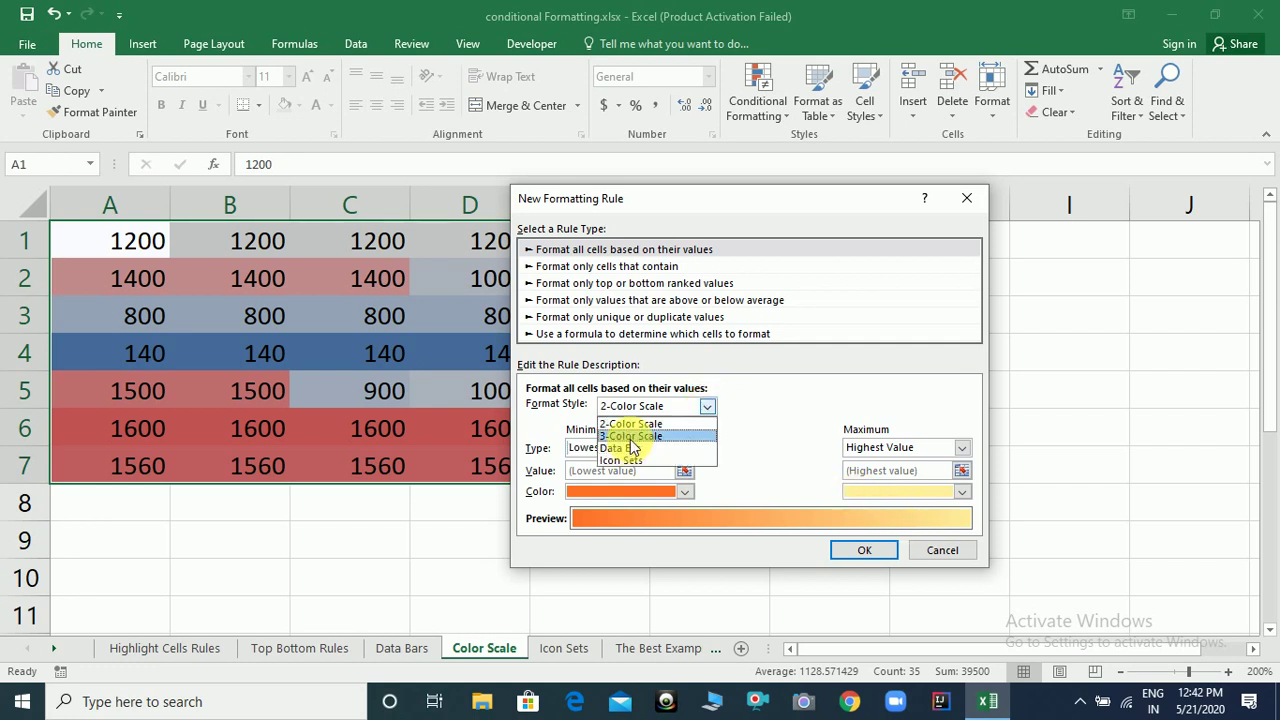
left_click(628, 436)
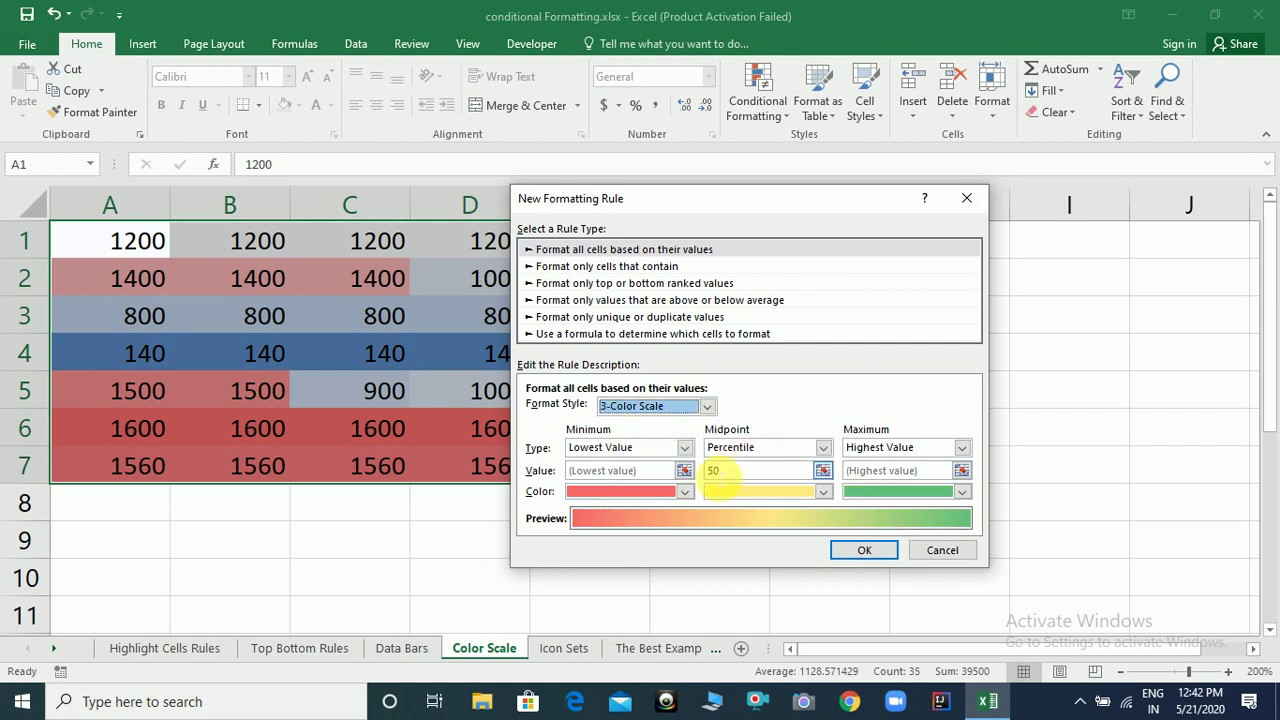
left_click(822, 492)
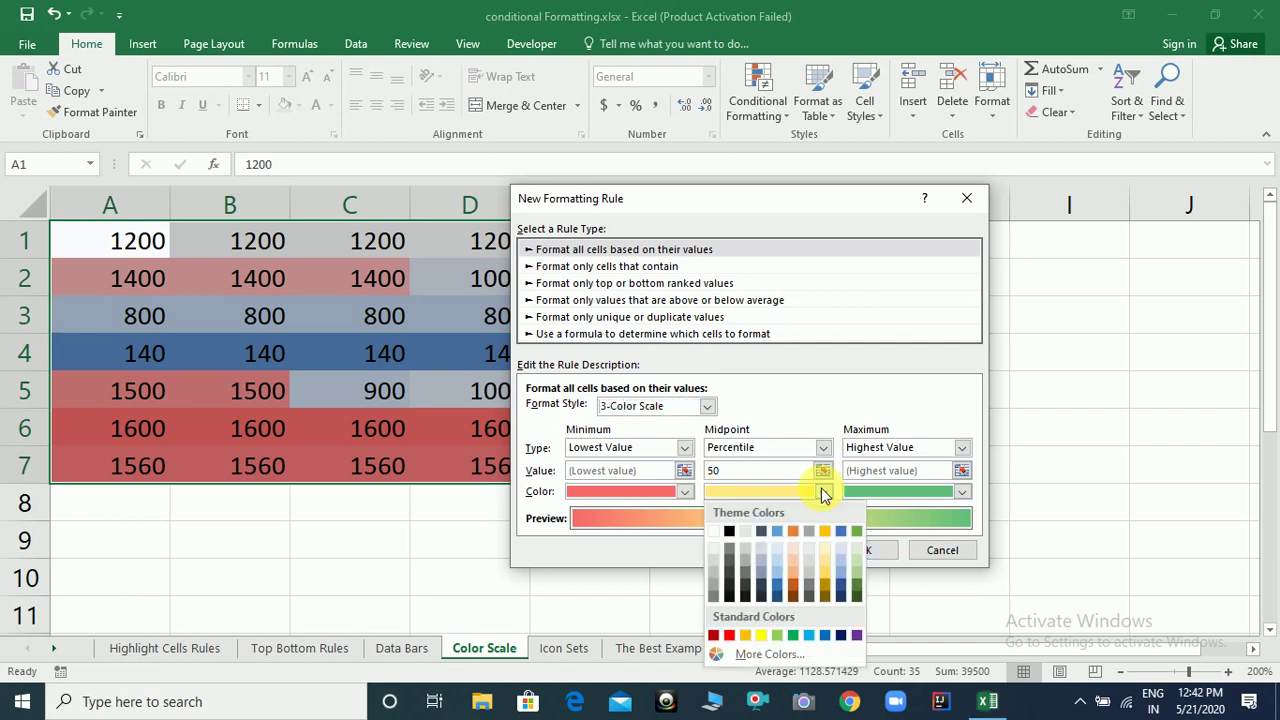
left_click(762, 580)
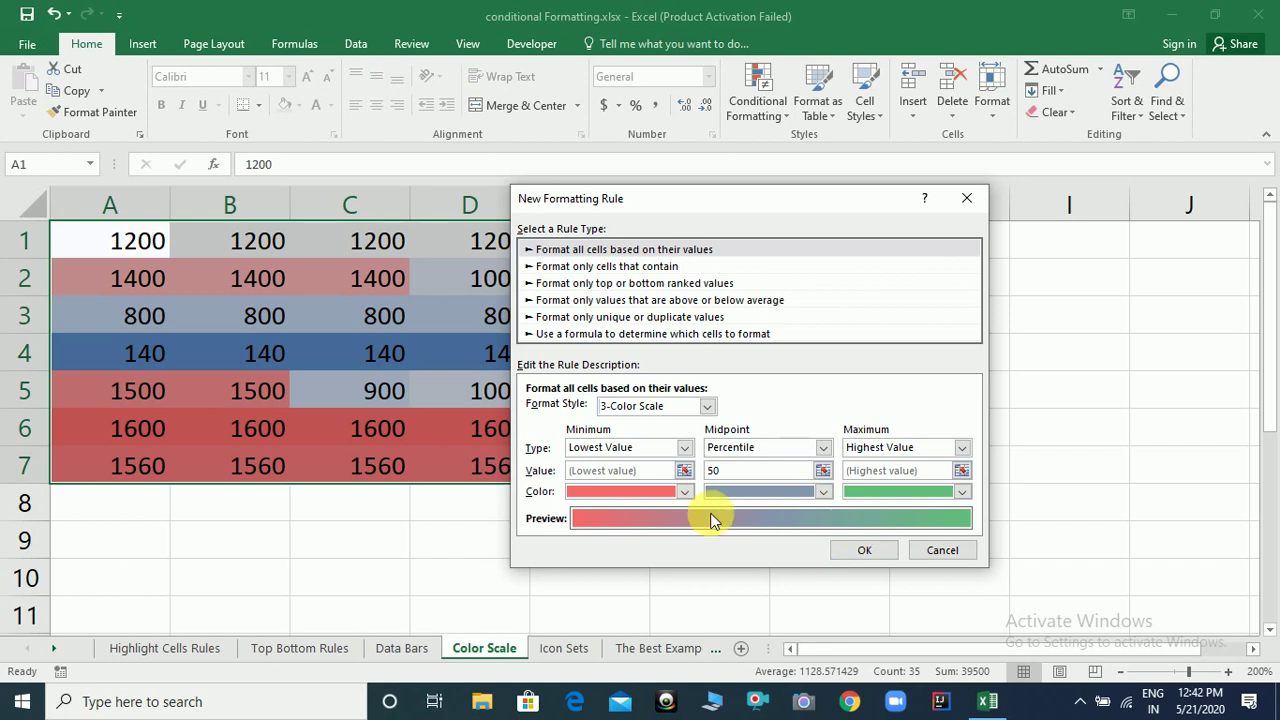
left_click(850, 551)
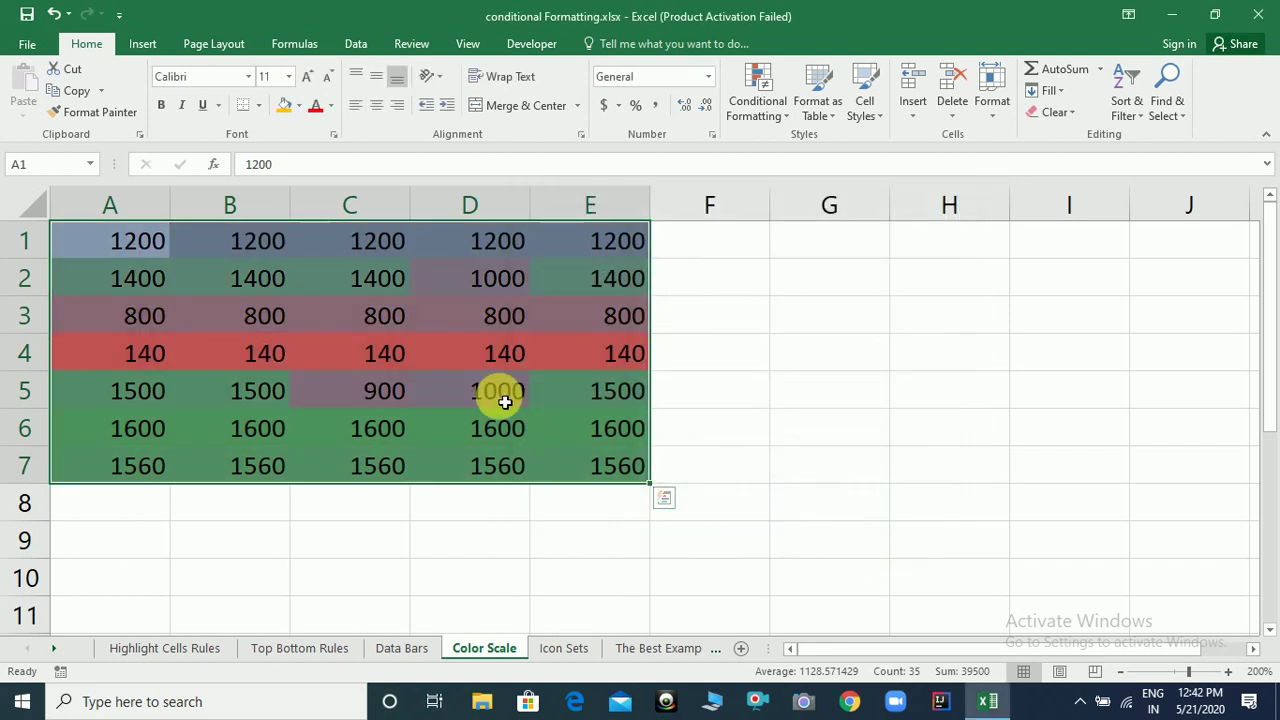
left_click(338, 352)
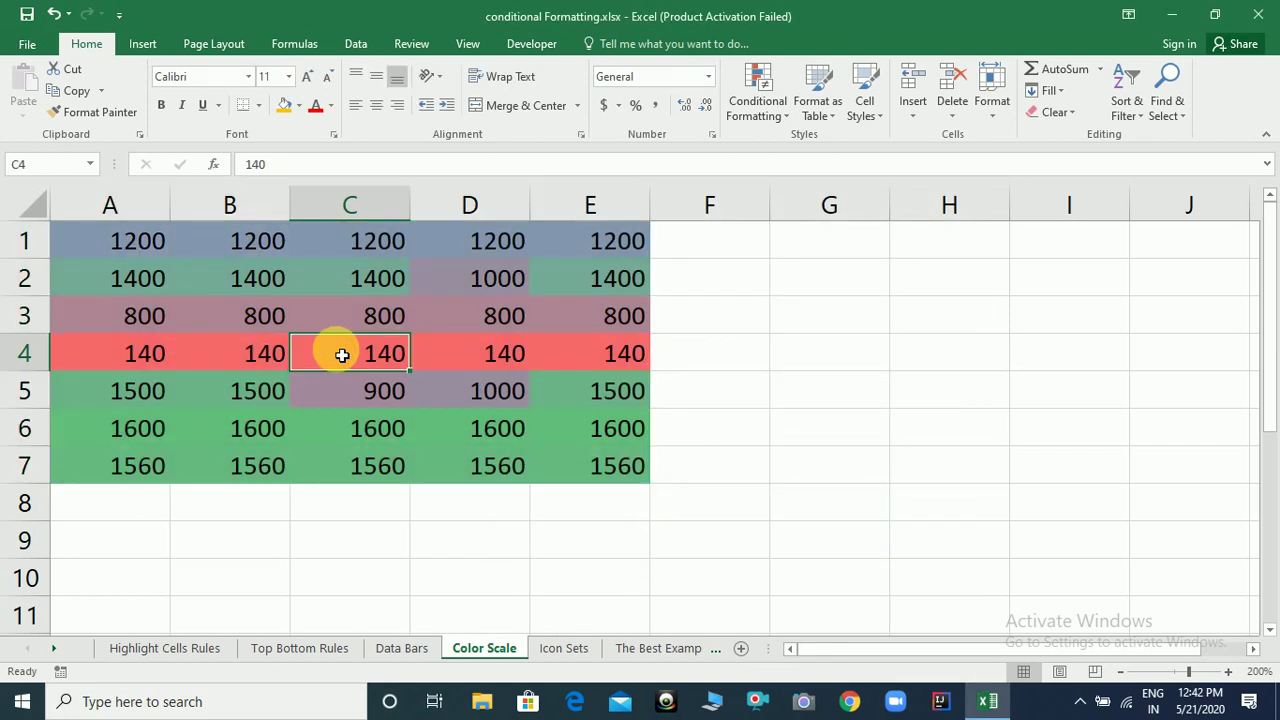
left_click(140, 316)
left_click(170, 283)
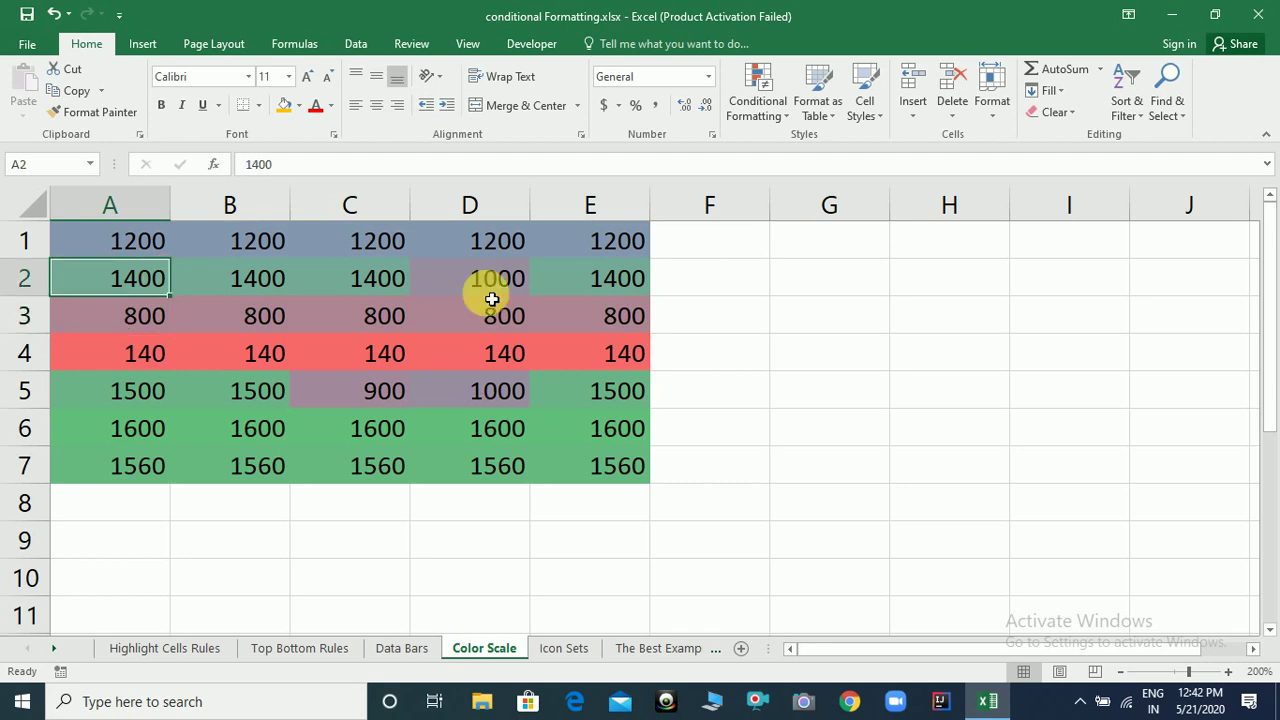
Apply the three-flags indicator icon set to cells A1:E7 on the Icon Sets sheet.
left_click(565, 648)
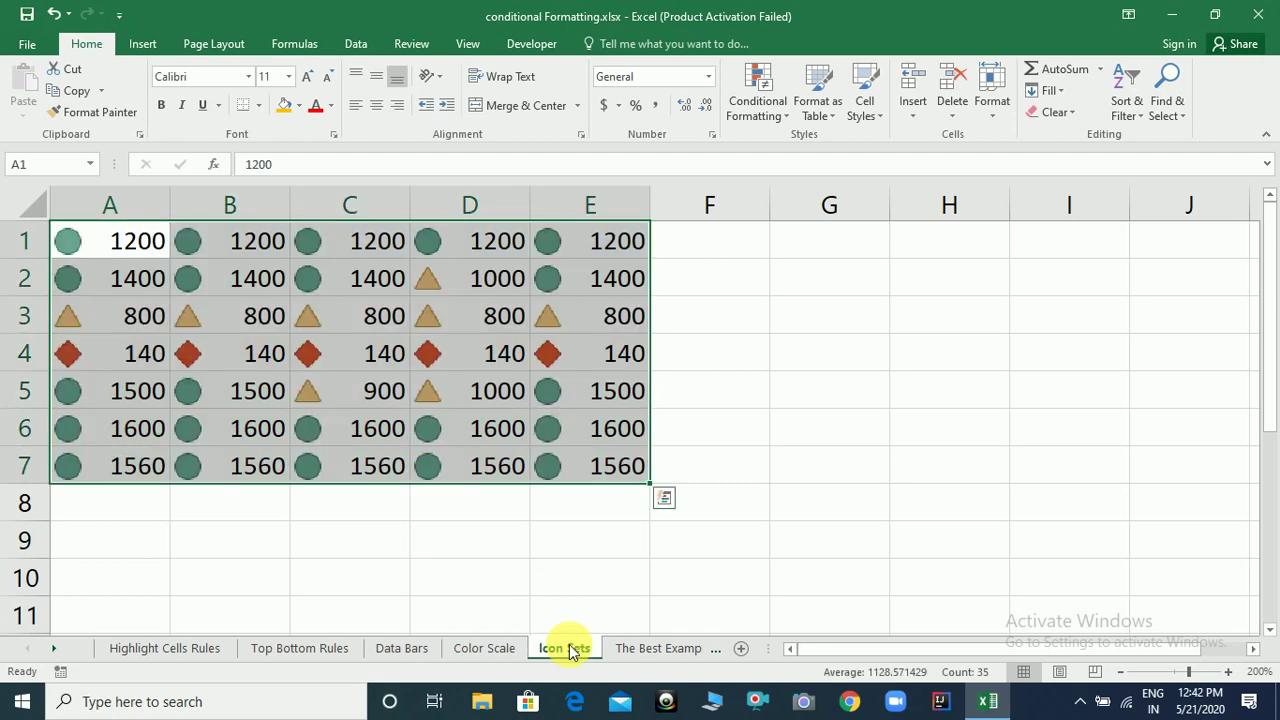
left_click(130, 253)
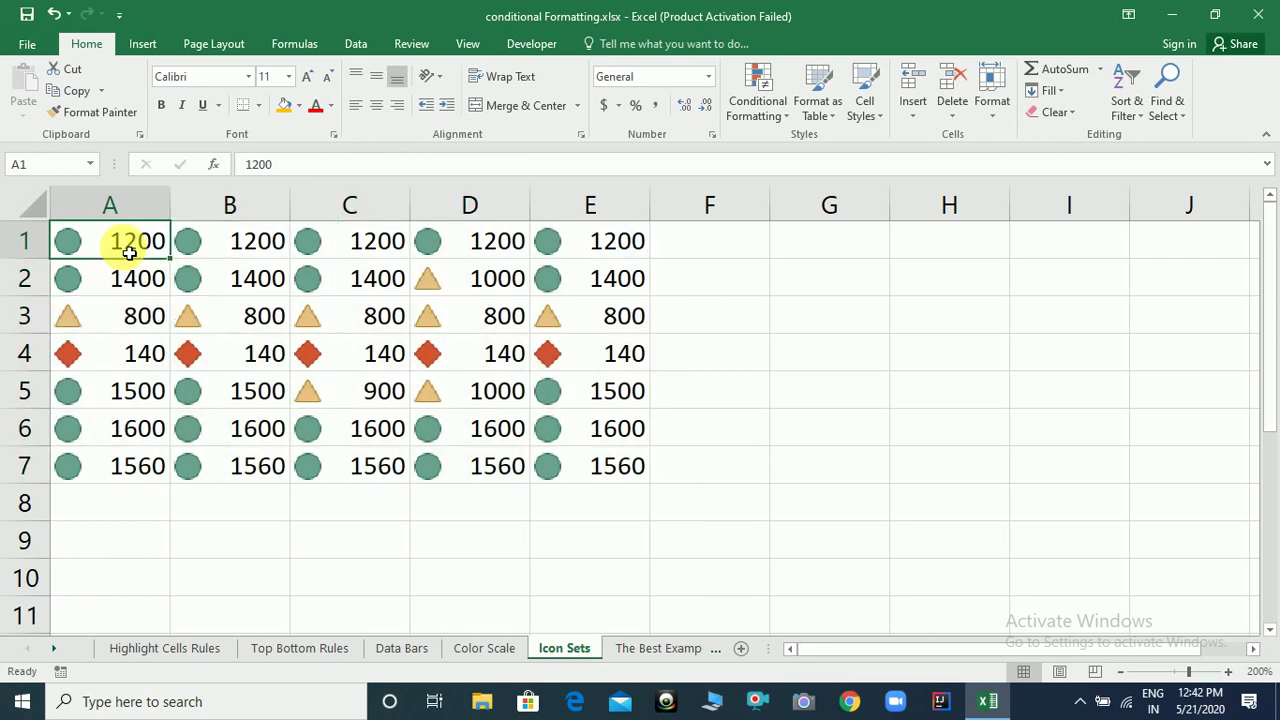
key("shift+Right")
key("shift+Right")
key("shift+Right")
key("shift+Right")
key("shift+Down")
key("shift+Down")
key("shift+Down")
key("shift+Down")
key("shift+Down")
key("shift+Down")
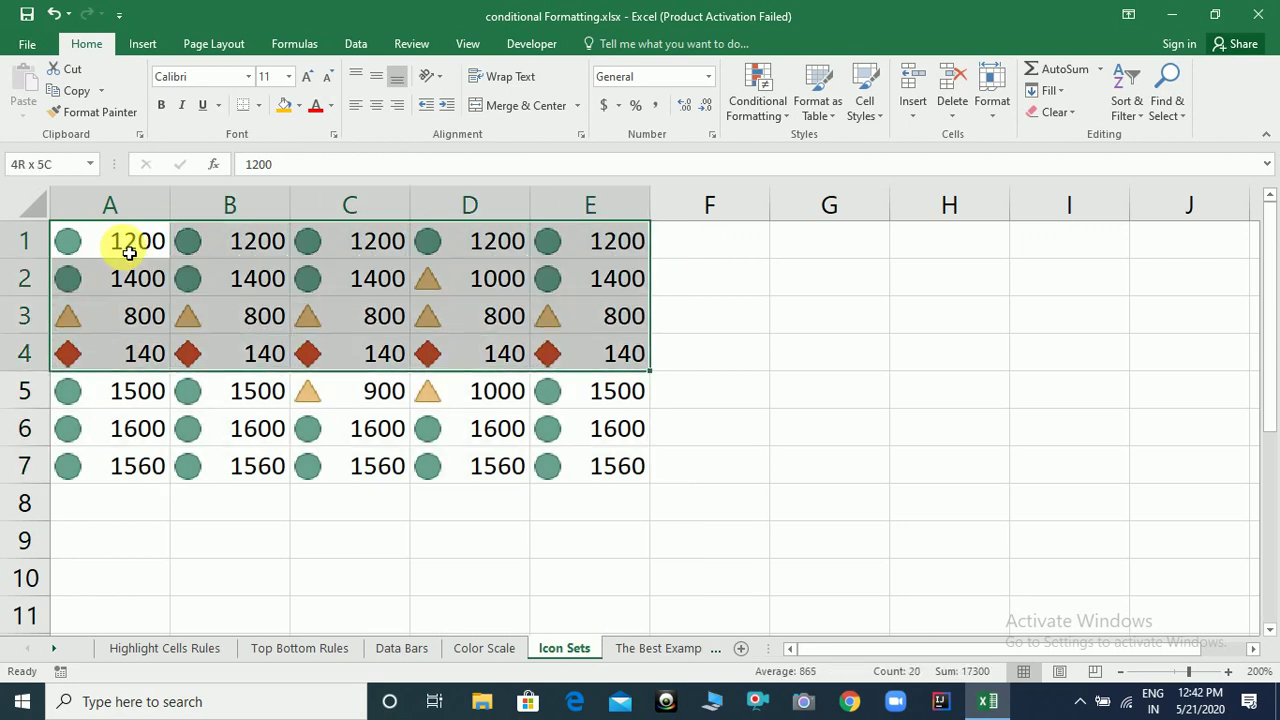
left_click(786, 119)
mouse_move(862, 320)
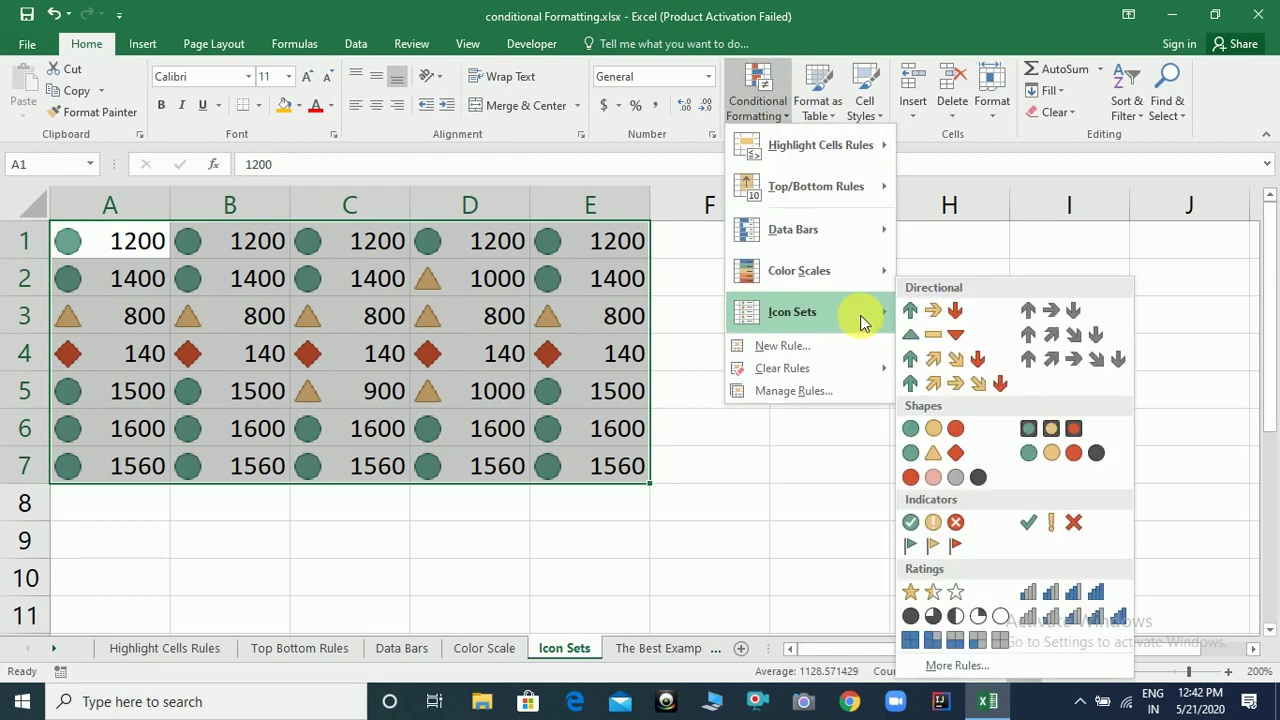
left_click(950, 547)
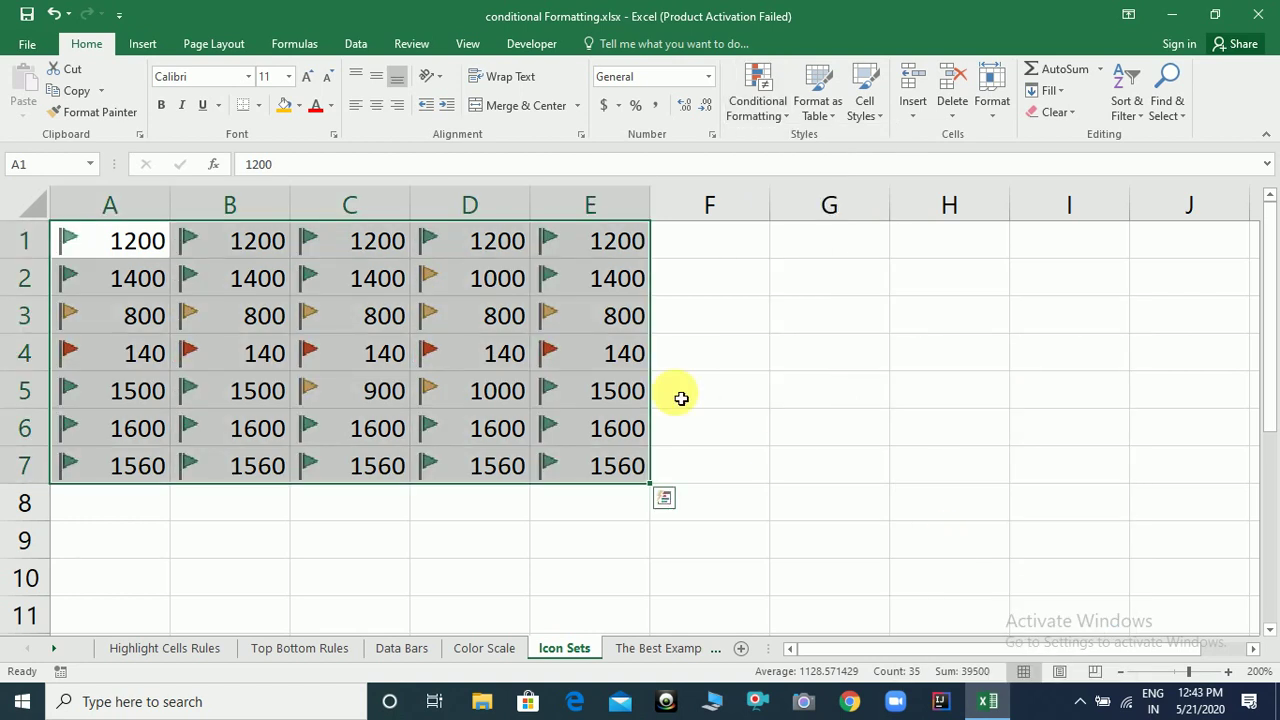
left_click(369, 317)
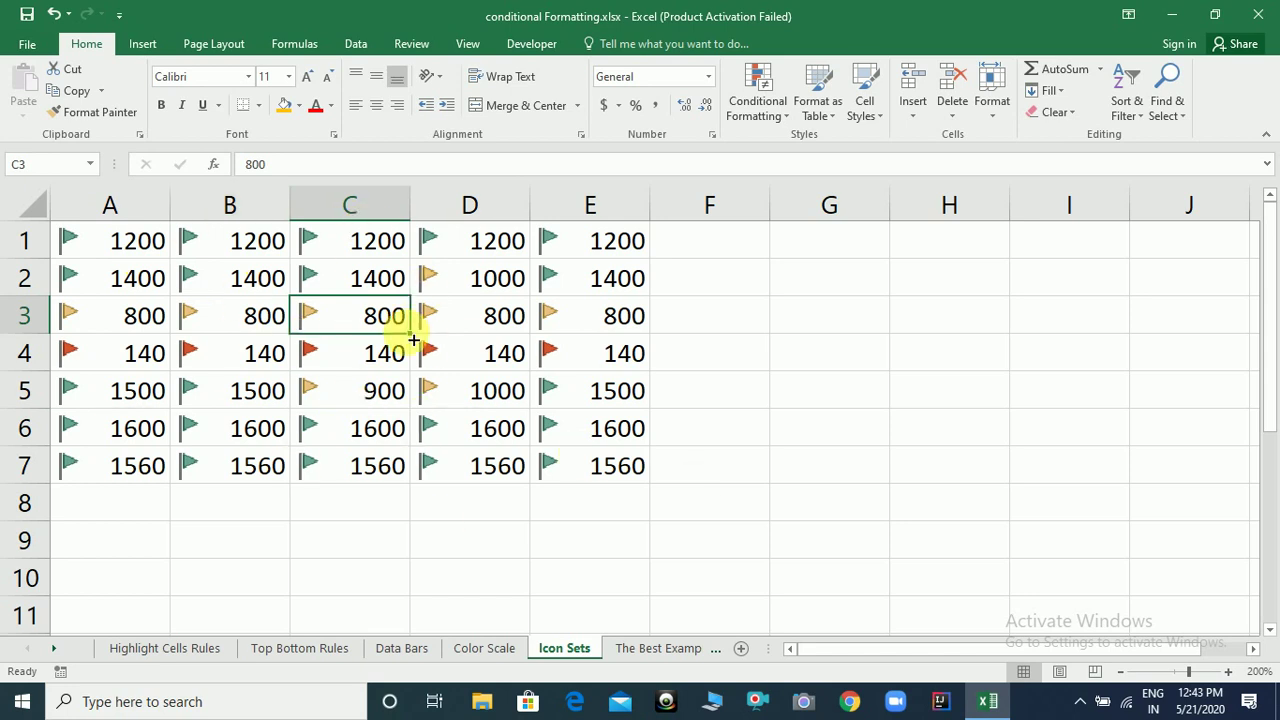
Open The Best Example sheet to view its delivery status table.
left_click(640, 649)
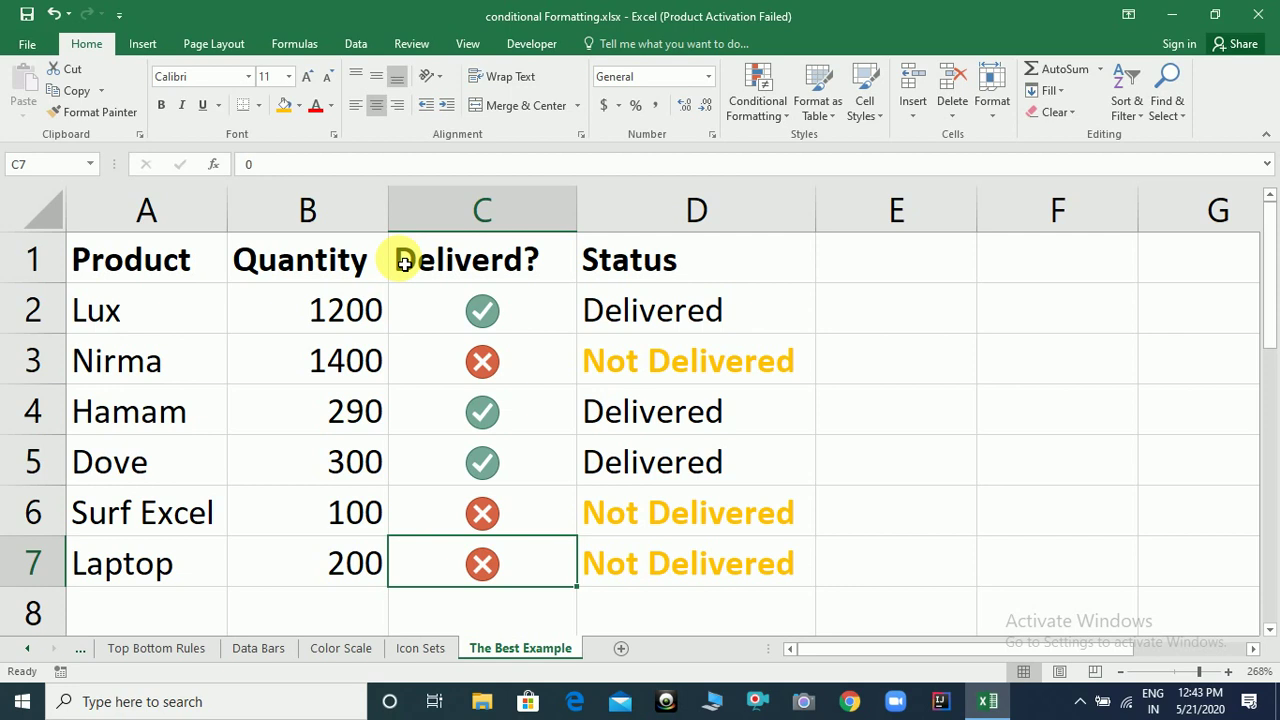
key("alt+Tab")
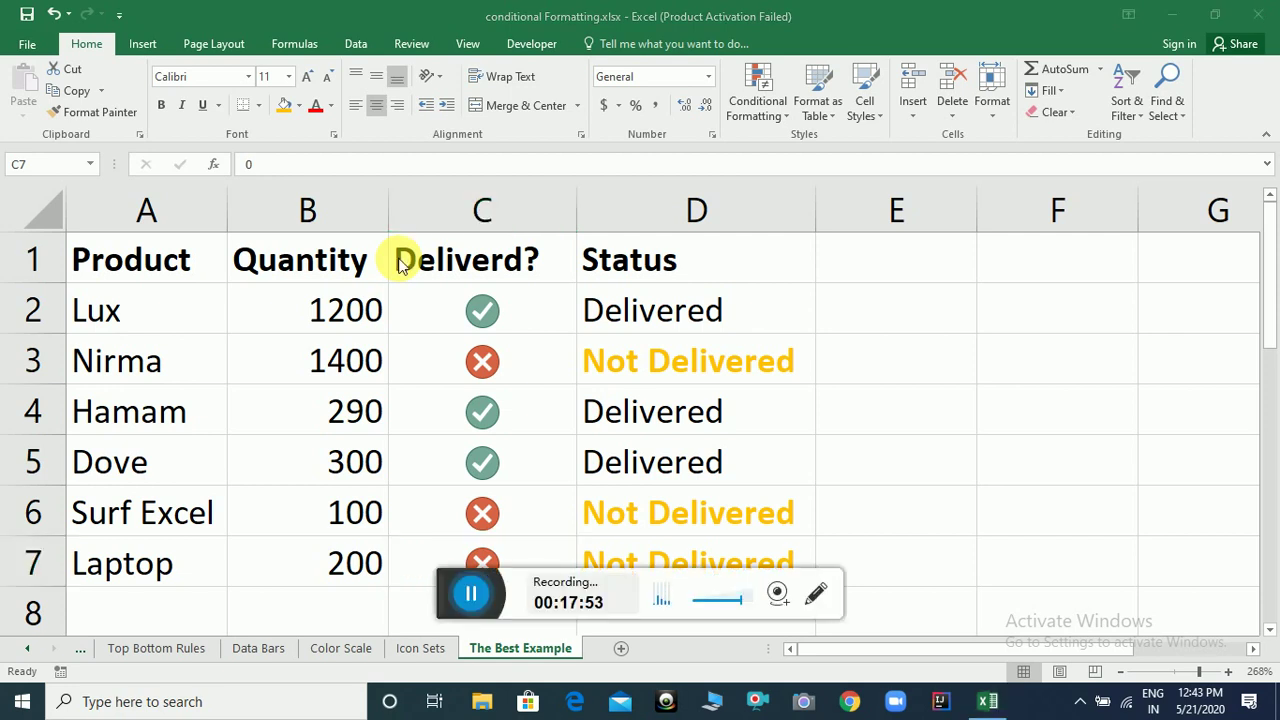